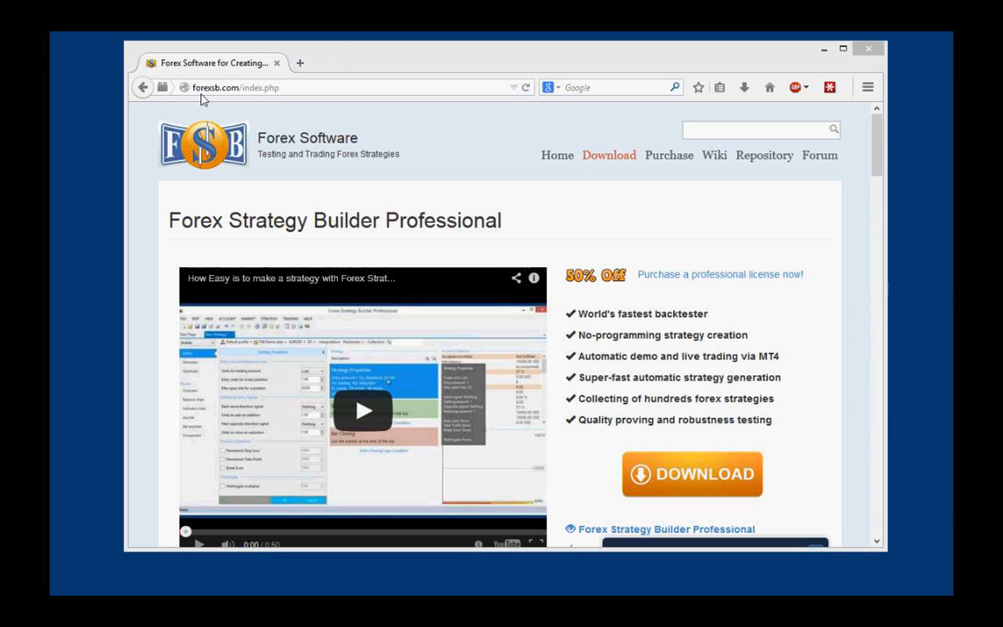
Open the Forex Strategy Builder Professional download page, locate its download link and minimize the browser
{"action": "left_click", "coordinate": [619, 158]}
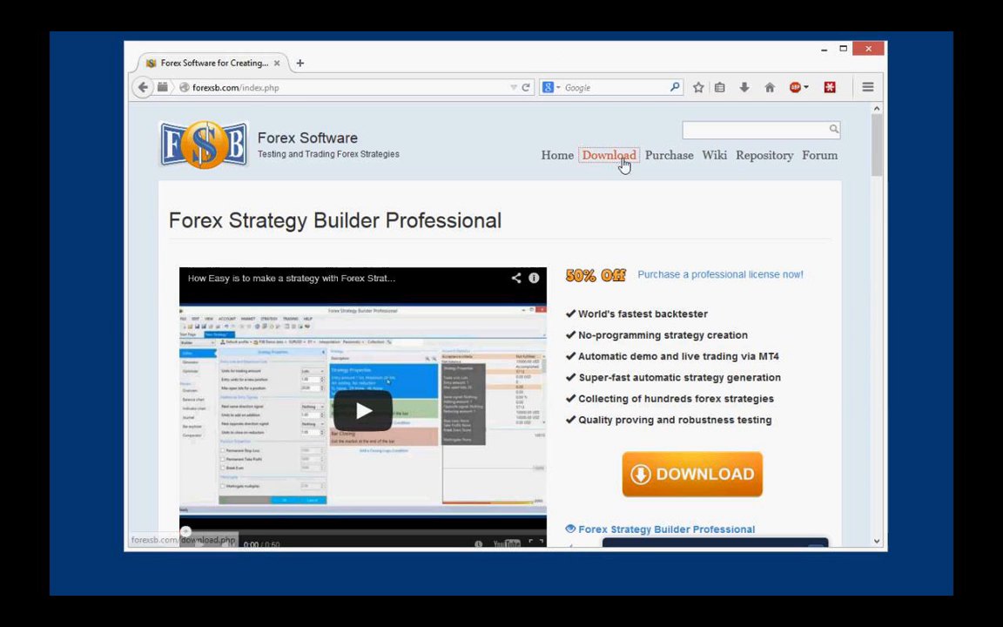
{"action": "scroll", "coordinate": [567, 367], "scroll_direction": "down", "scroll_amount": 2}
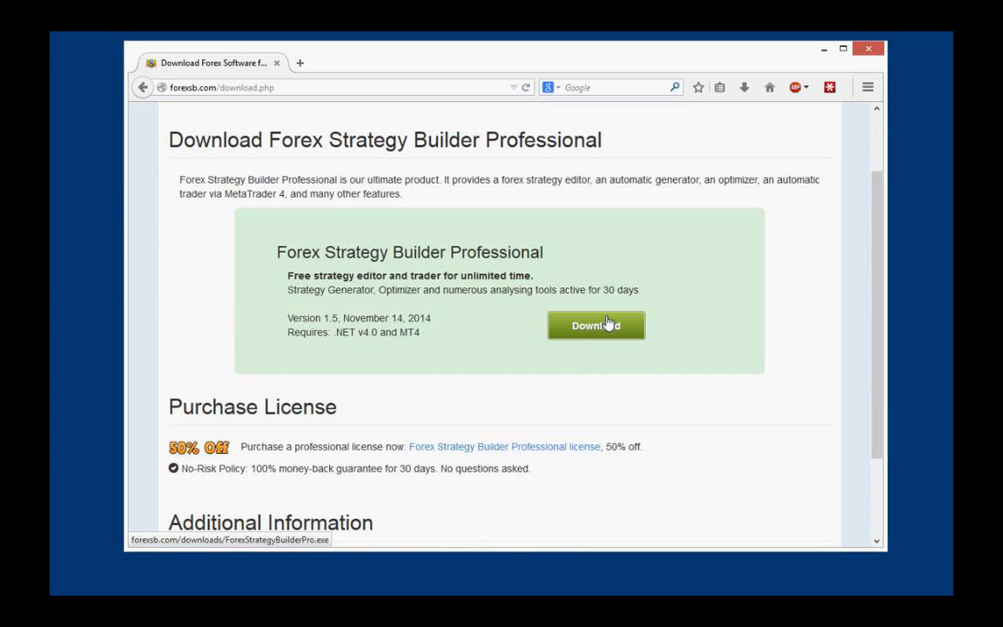
{"action": "left_click", "coordinate": [821, 50]}
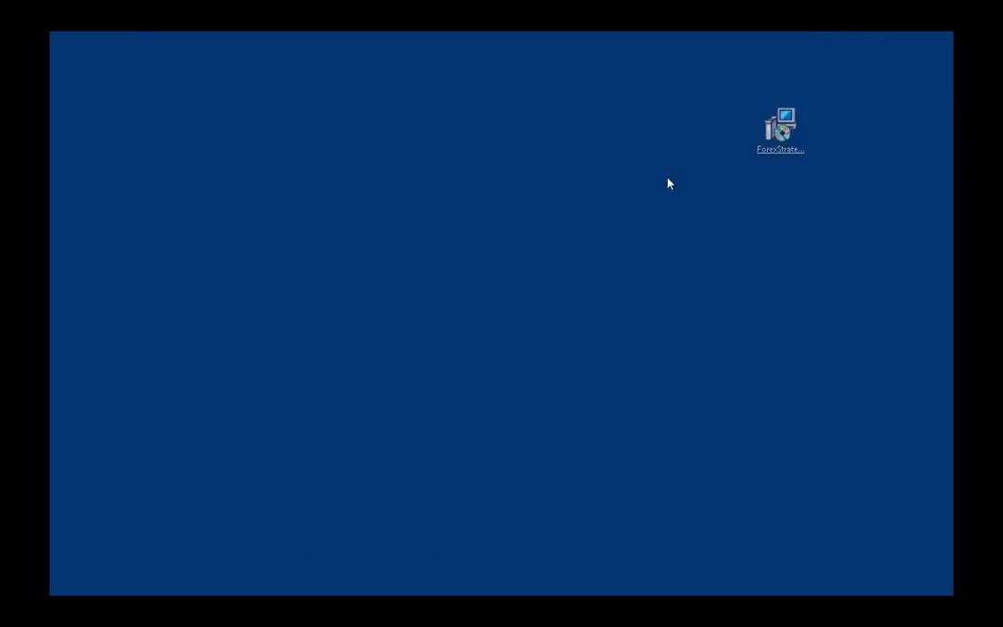
Place ForexStrategyBuilderPro.exe in a clear area of the desktop and run the installer
{"action": "left_click_drag", "start_coordinate": [777, 121], "coordinate": [342, 193]}
{"action": "left_click", "coordinate": [551, 220]}
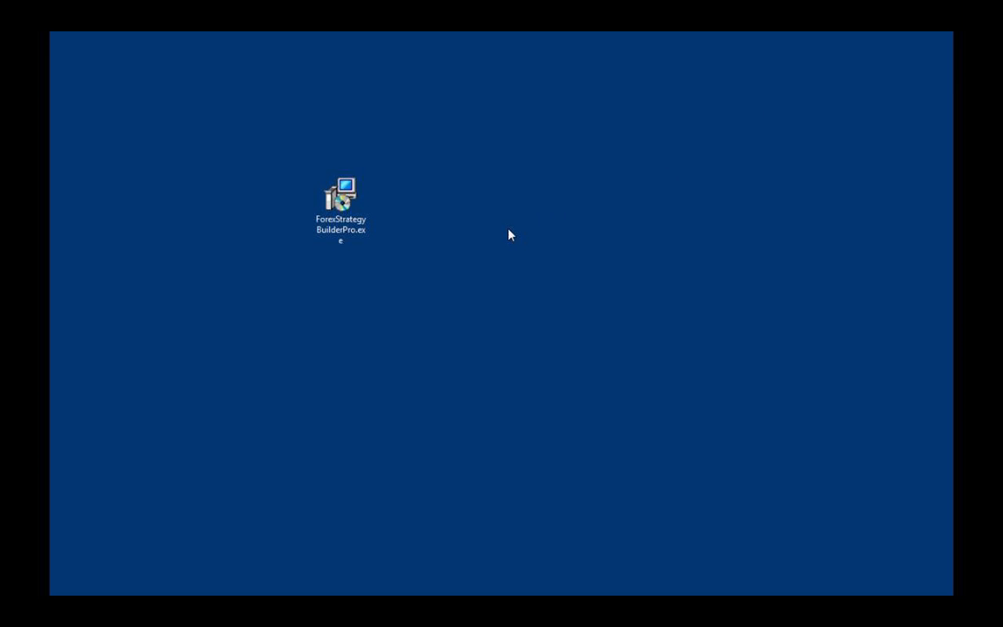
{"action": "left_click_drag", "start_coordinate": [250, 163], "coordinate": [470, 311]}
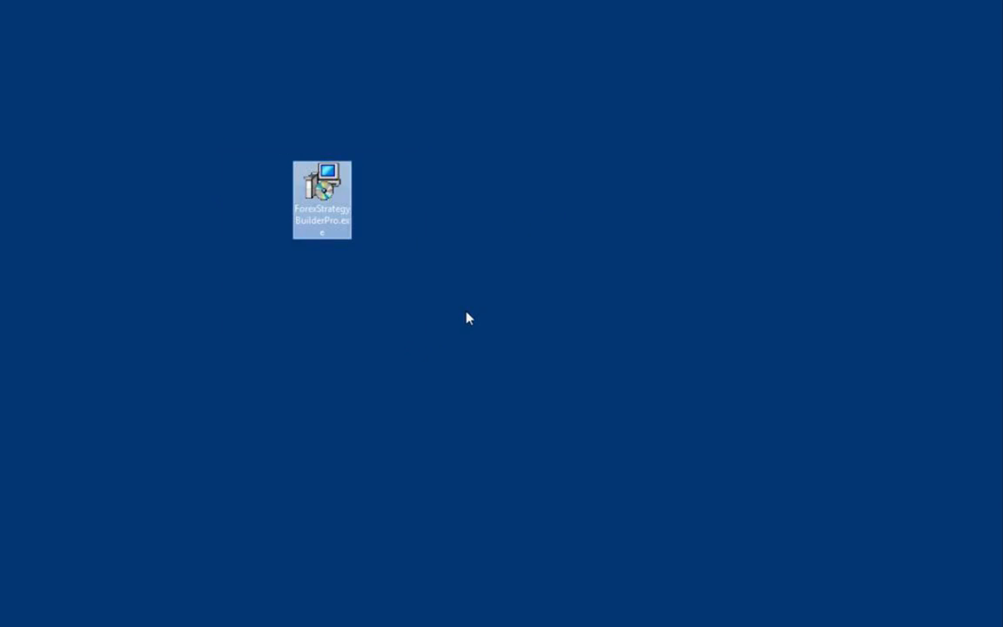
{"action": "left_click", "coordinate": [469, 311]}
{"action": "left_click", "coordinate": [325, 193]}
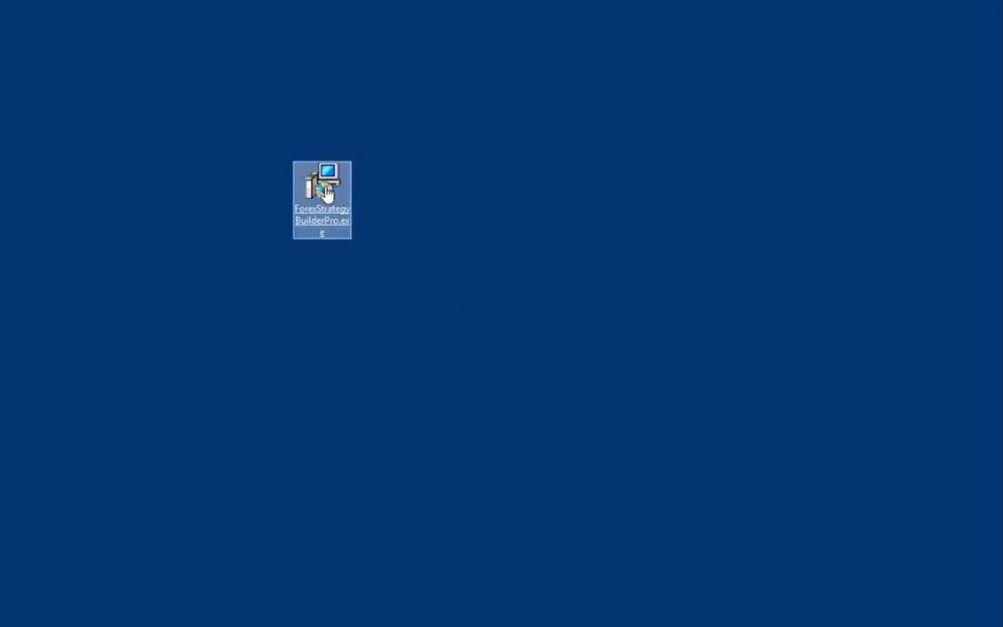
{"action": "left_click", "coordinate": [680, 309]}
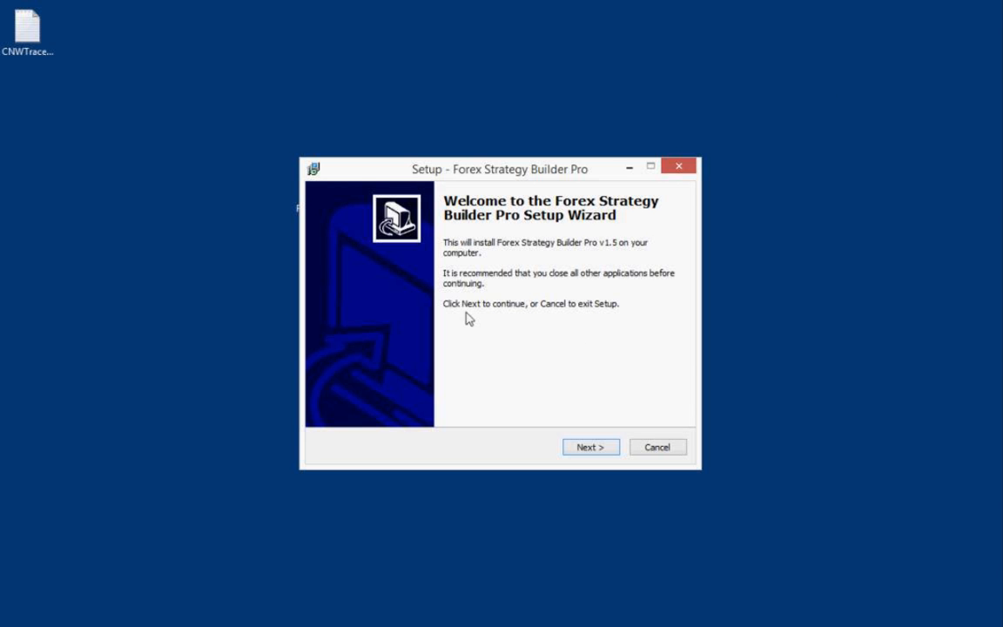
Advance the setup wizard from the welcome page and accept the license agreement
{"action": "left_click_drag", "start_coordinate": [500, 168], "coordinate": [366, 72]}
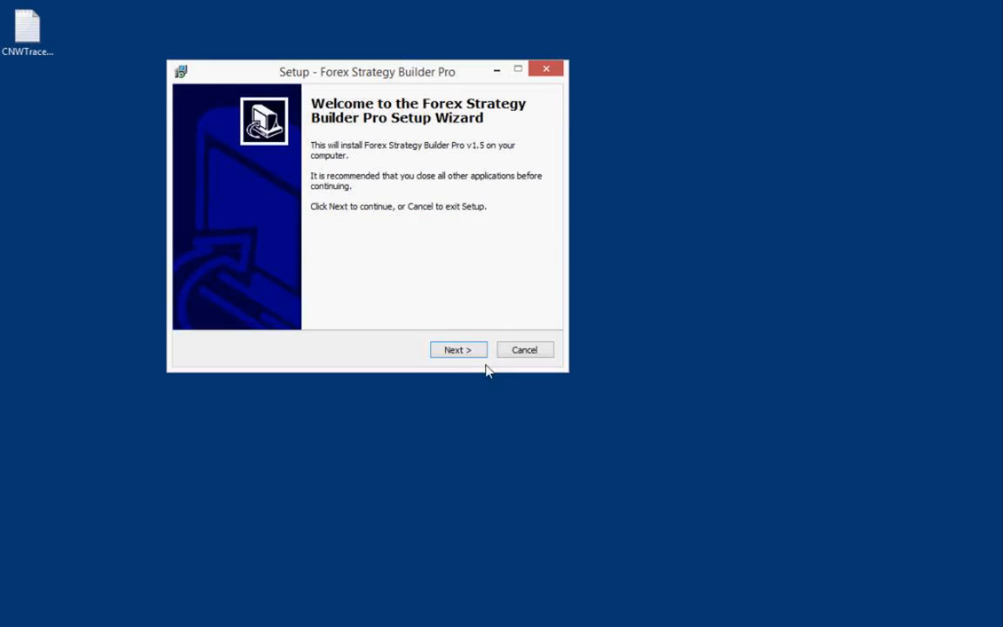
{"action": "left_click", "coordinate": [457, 349]}
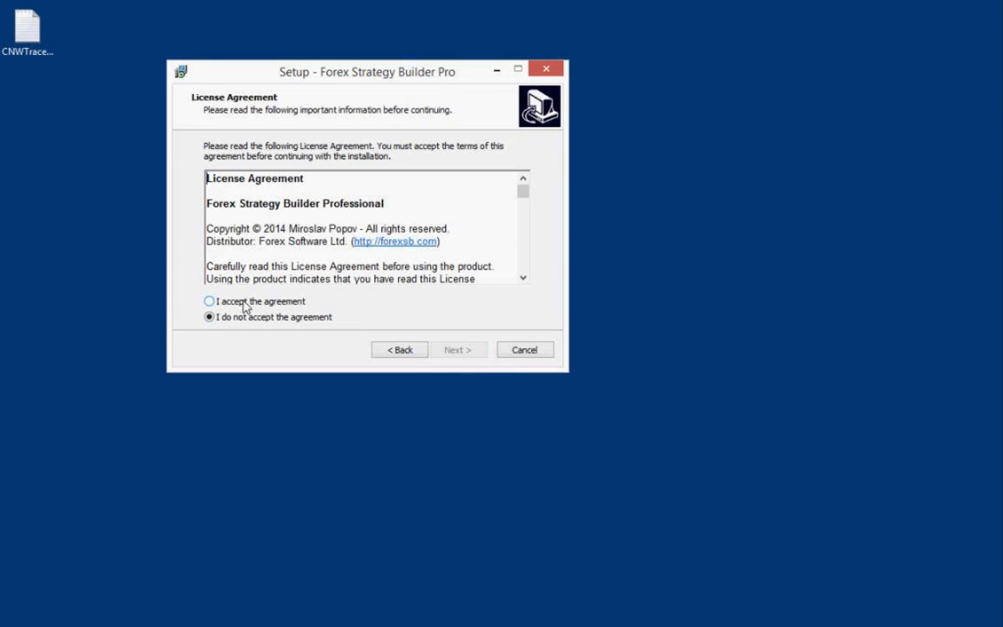
{"action": "left_click", "coordinate": [245, 303]}
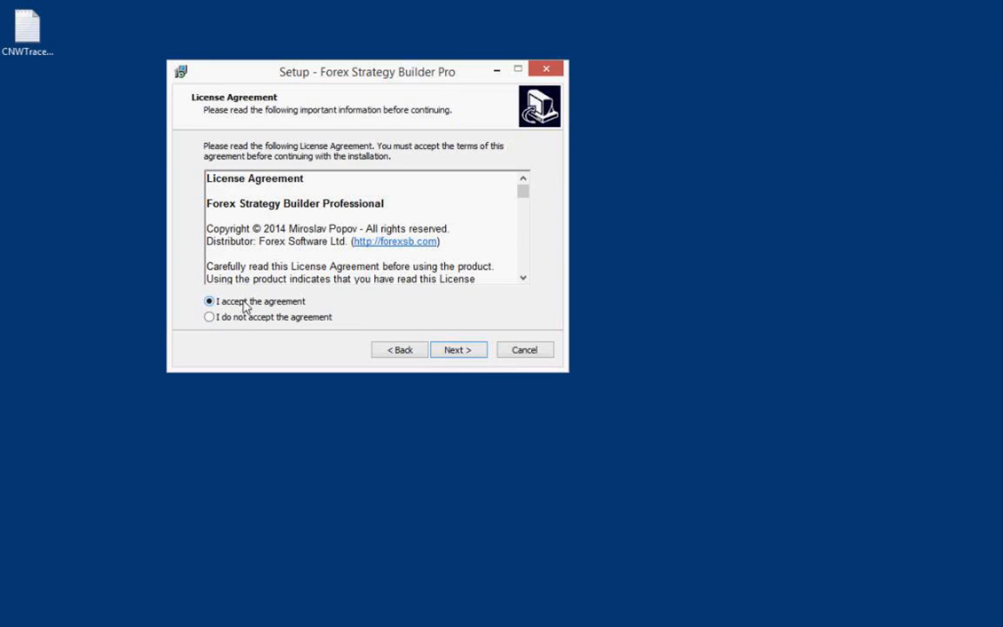
{"action": "left_click", "coordinate": [459, 349]}
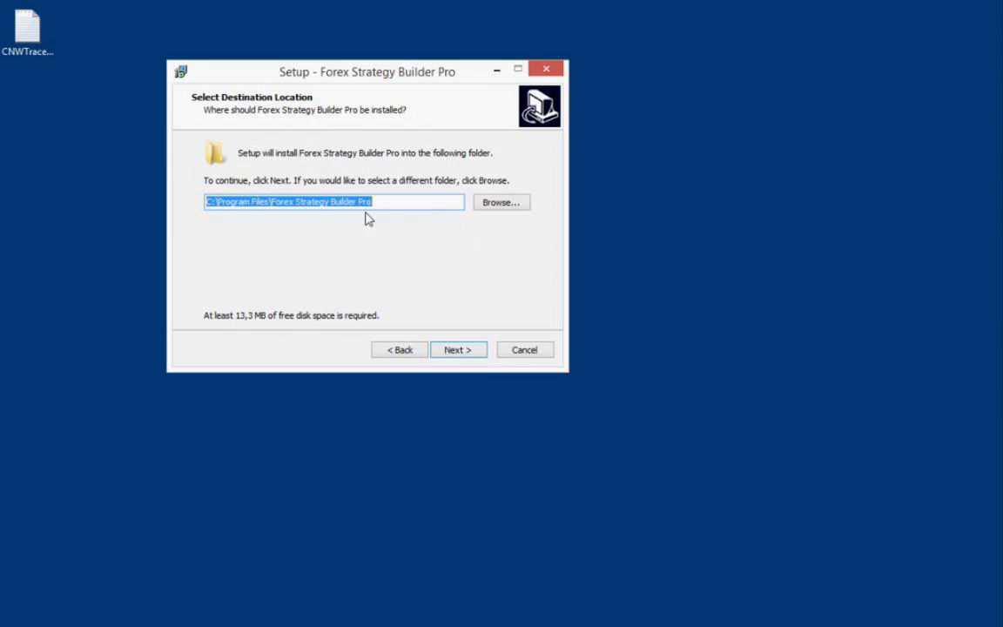
Confirm C:\Program Files\Forex Strategy Builder Pro as the installation folder
{"action": "left_click_drag", "start_coordinate": [405, 207], "coordinate": [206, 201]}
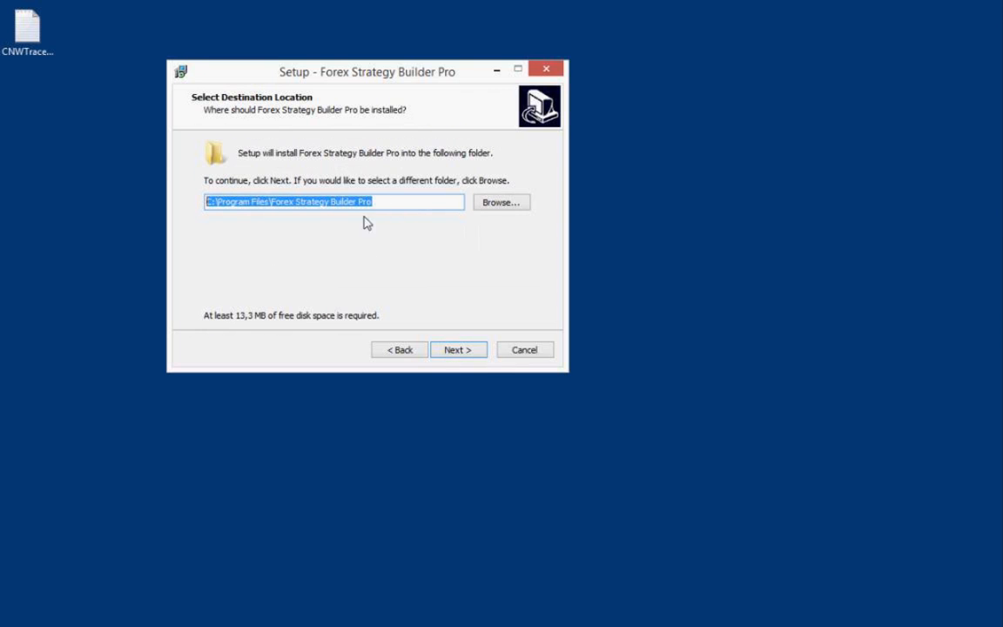
{"action": "left_click", "coordinate": [409, 208]}
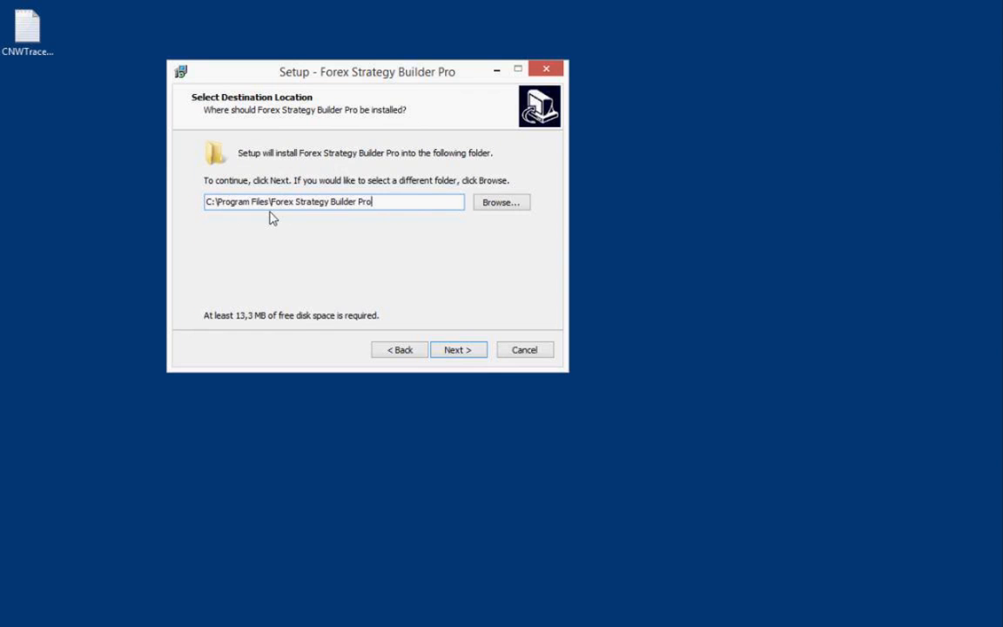
{"action": "left_click", "coordinate": [459, 352]}
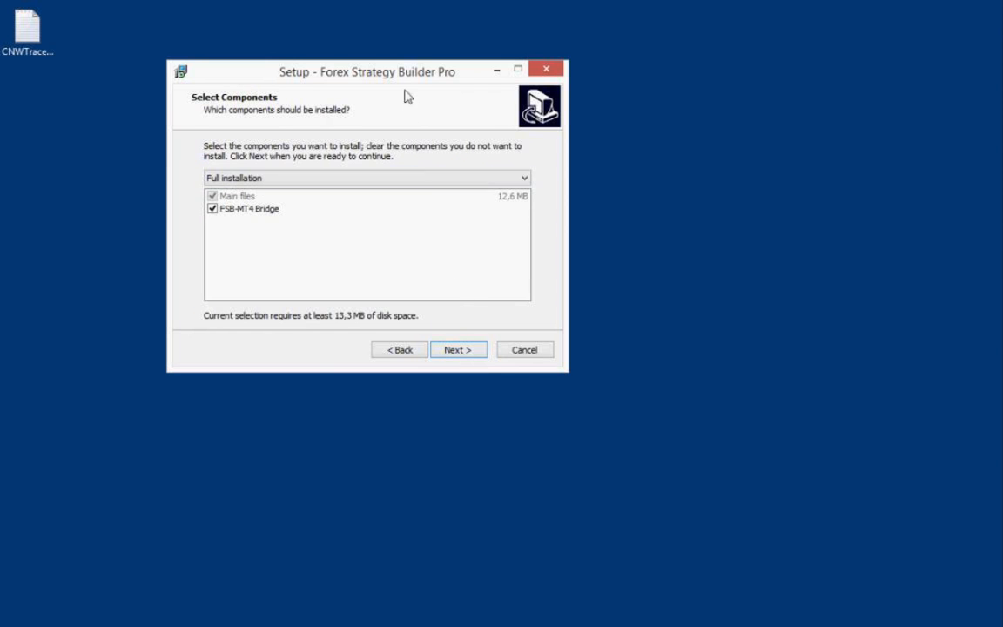
Run the full installation including the FSB-MT4 Bridge, with program settings preserved and participation in the improvement program
{"action": "left_click_drag", "start_coordinate": [415, 75], "coordinate": [453, 76]}
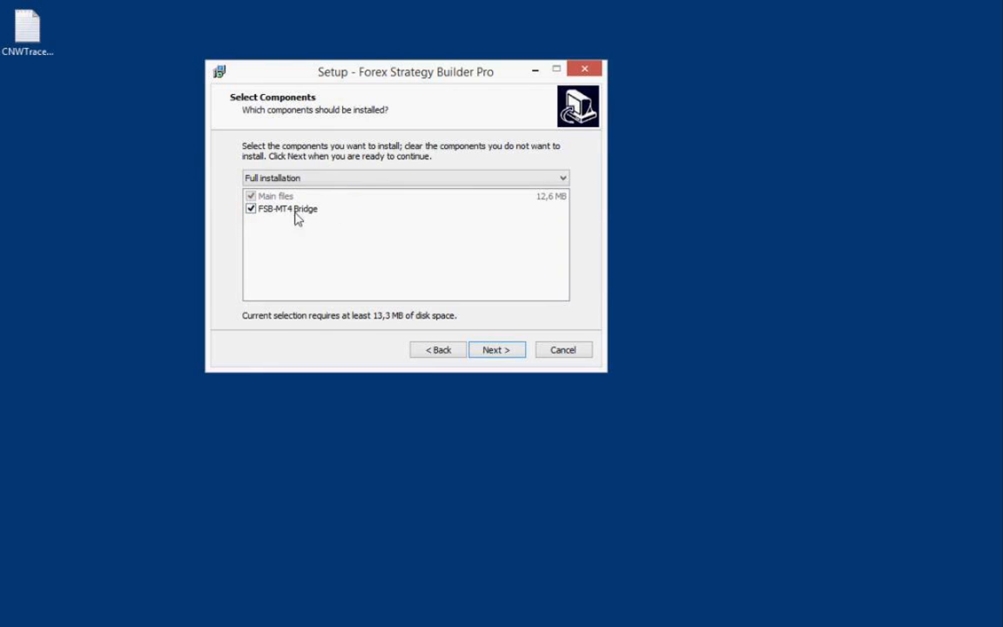
{"action": "left_click", "coordinate": [492, 352]}
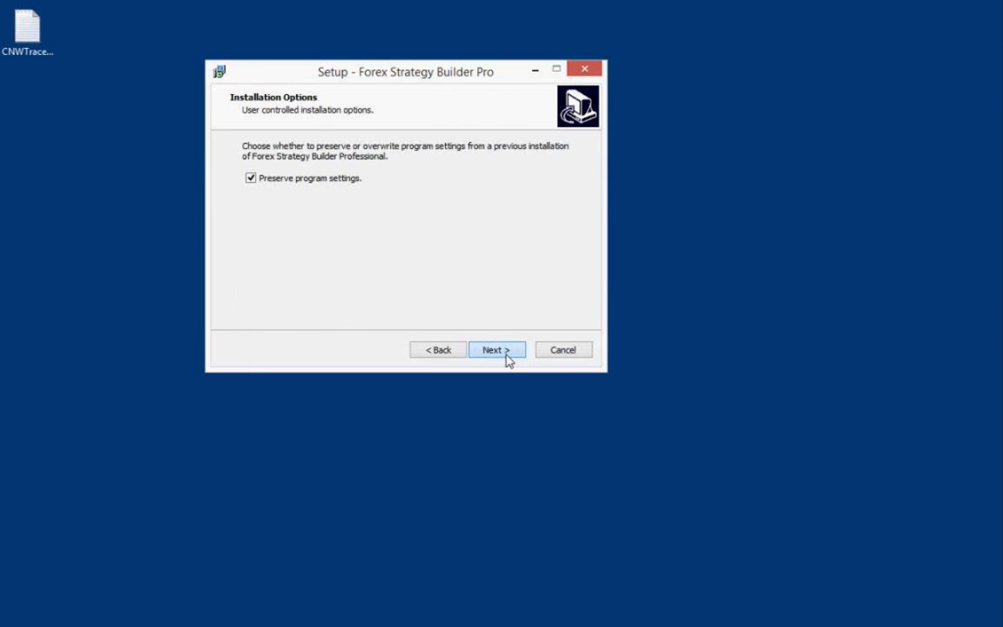
{"action": "left_click", "coordinate": [508, 358]}
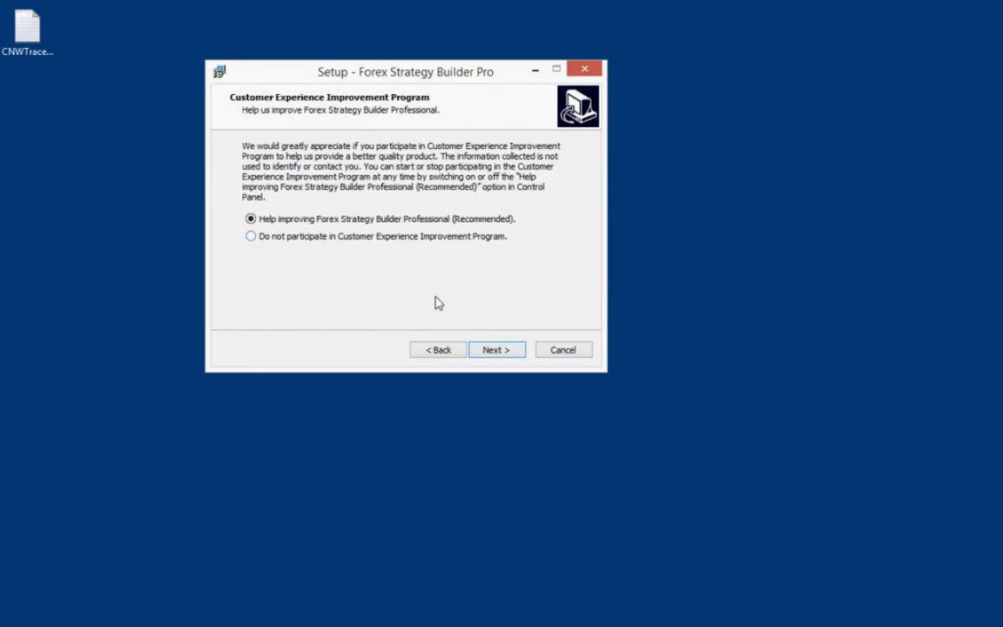
{"action": "left_click", "coordinate": [492, 349]}
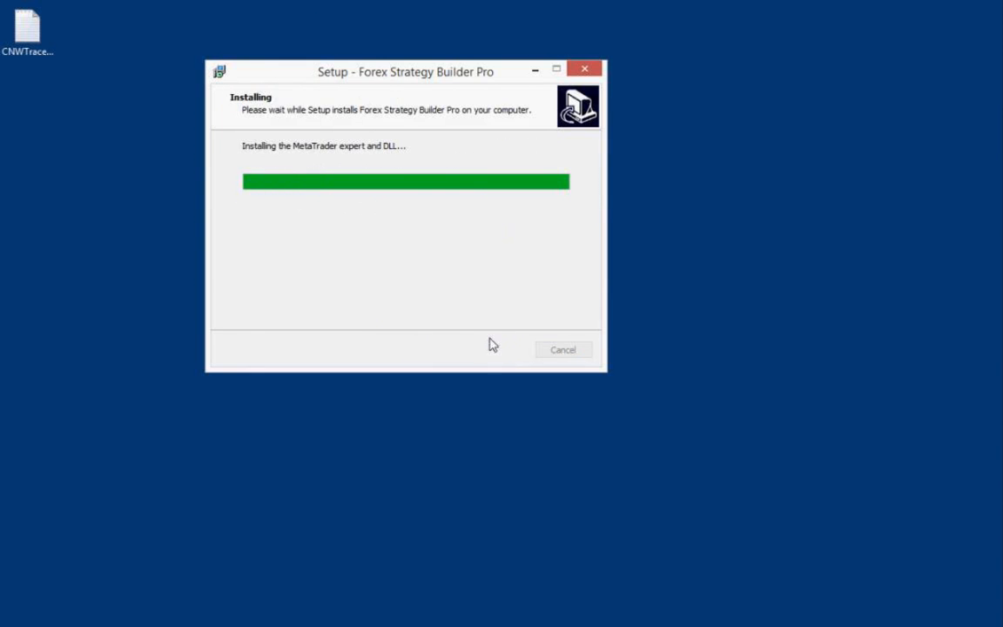
{"action": "left_click_drag", "start_coordinate": [223, 40], "coordinate": [379, 62]}
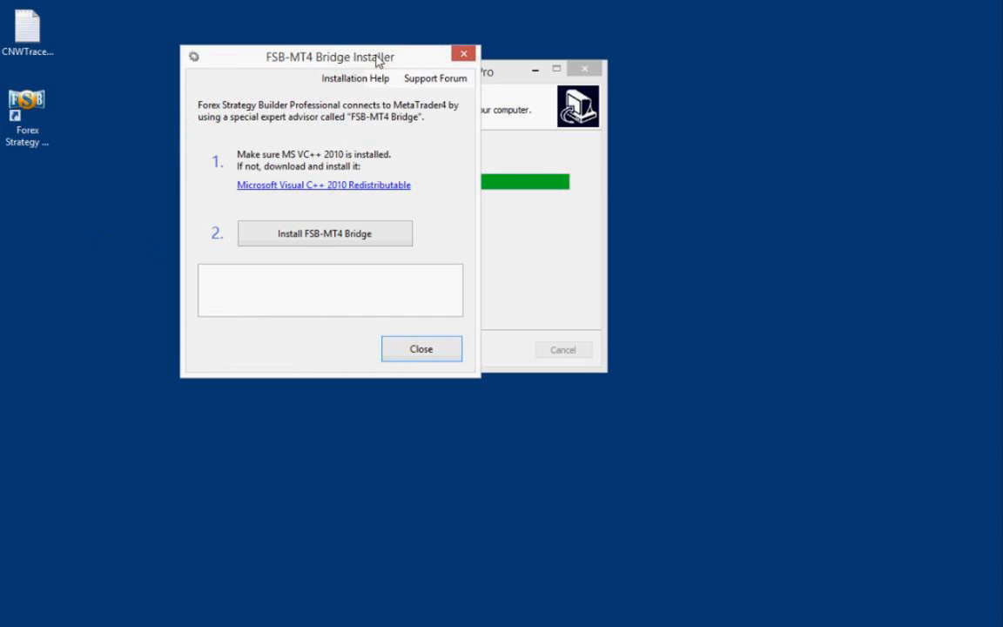
{"action": "mouse_move", "coordinate": [349, 58]}
{"action": "left_mouse_down"}
{"action": "mouse_move", "coordinate": [319, 47]}
{"action": "mouse_move", "coordinate": [333, 58]}
{"action": "left_mouse_up"}
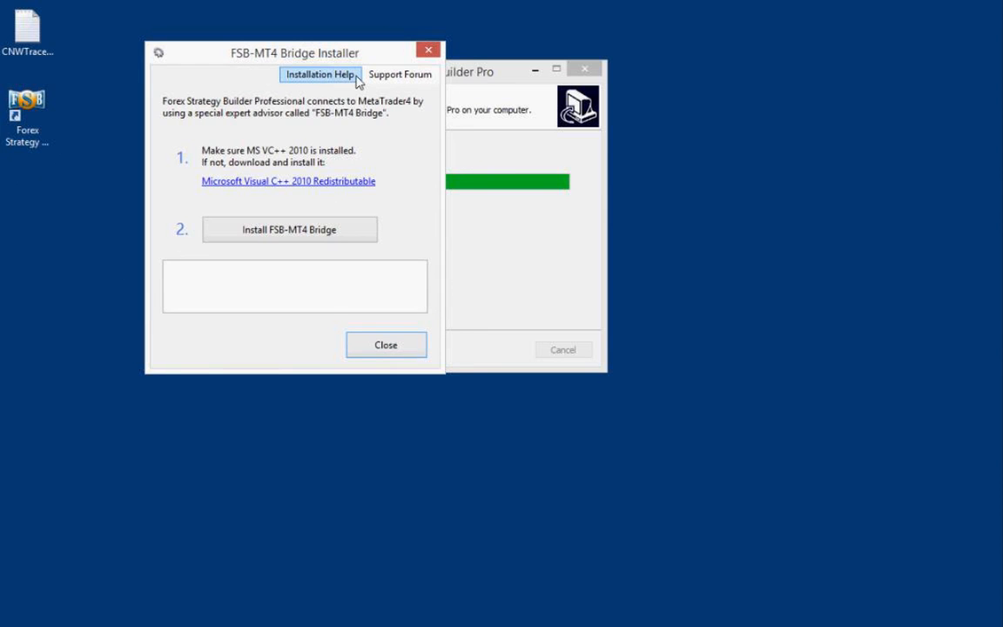
{"action": "left_click_drag", "start_coordinate": [267, 56], "coordinate": [254, 44]}
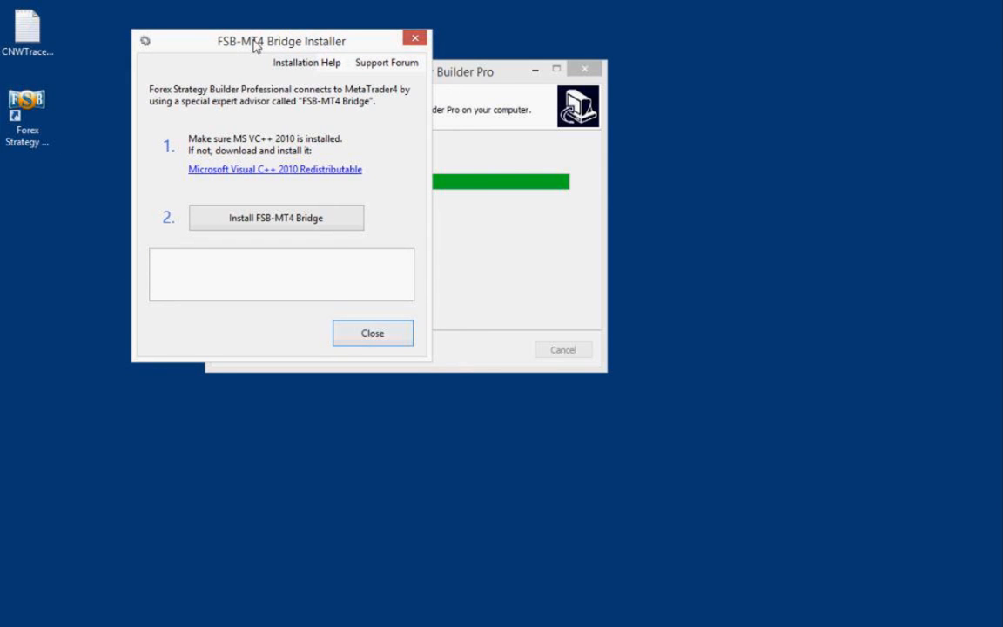
{"action": "left_click_drag", "start_coordinate": [255, 45], "coordinate": [255, 52]}
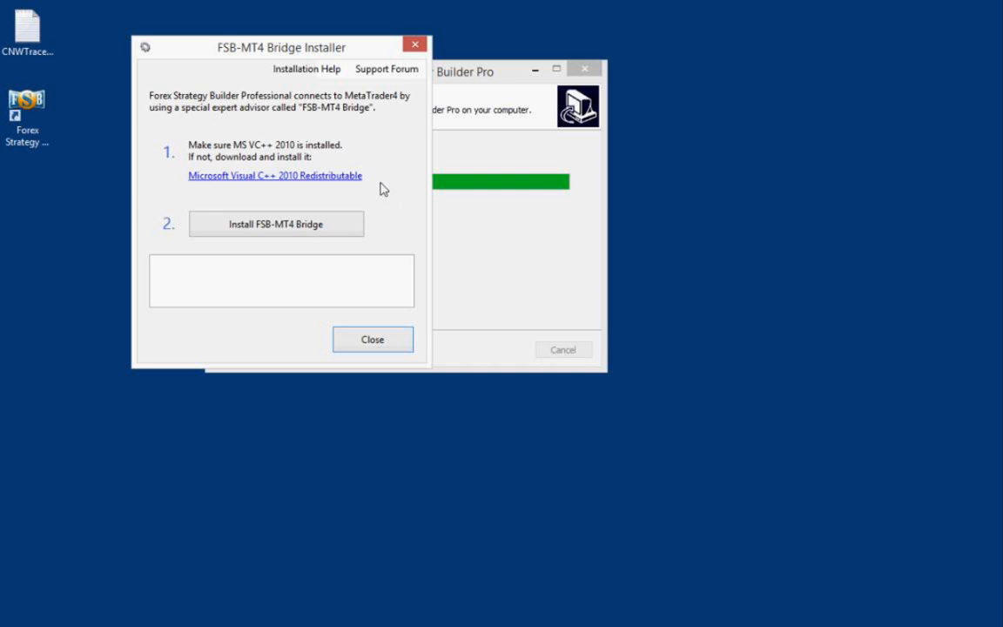
Open the Microsoft Visual C++ 2010 Redistributable page linked in the bridge installer and review the page unobstructed
{"action": "left_click", "coordinate": [277, 177]}
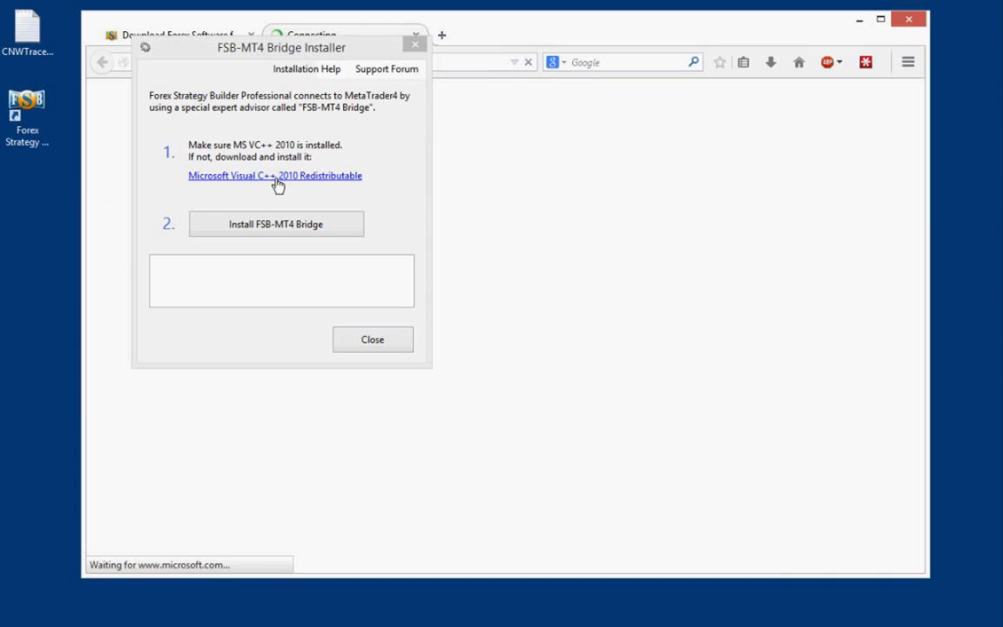
{"action": "left_click_drag", "start_coordinate": [324, 44], "coordinate": [164, 206]}
{"action": "left_click_drag", "start_coordinate": [544, 27], "coordinate": [628, 18]}
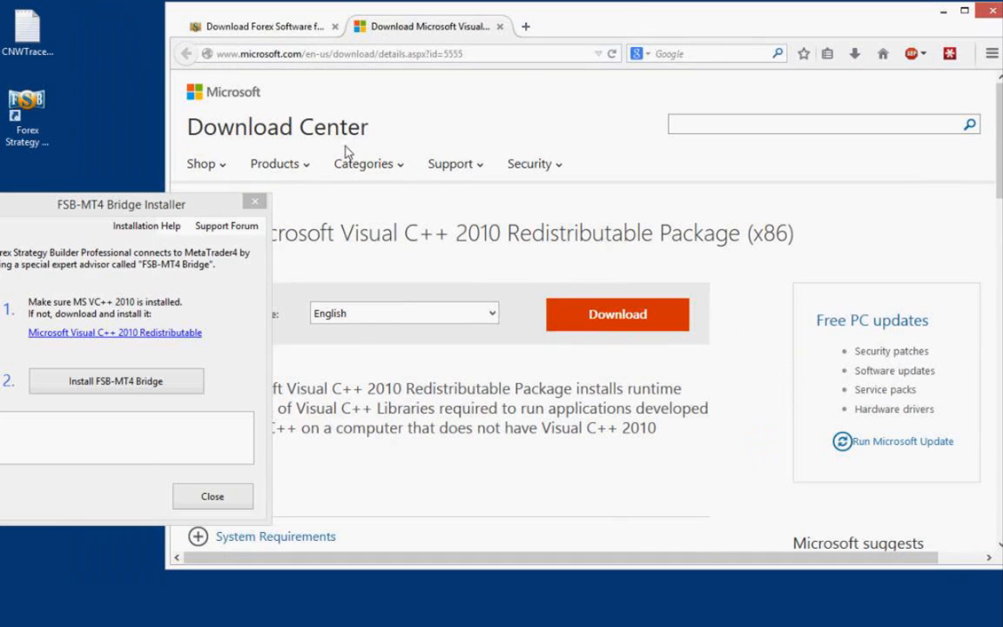
{"action": "left_click", "coordinate": [254, 201]}
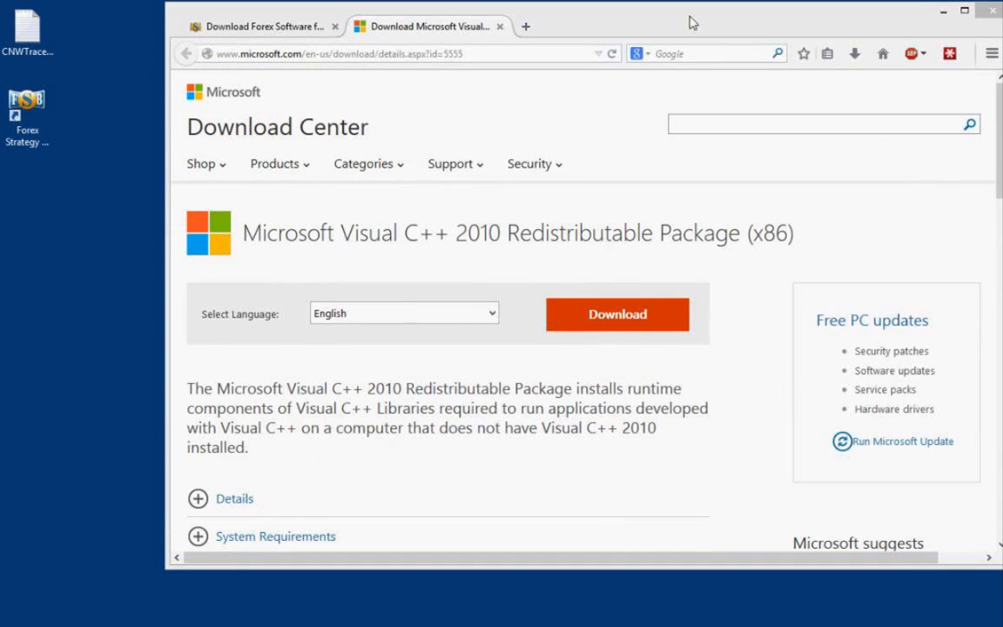
{"action": "left_click_drag", "start_coordinate": [692, 22], "coordinate": [603, 20]}
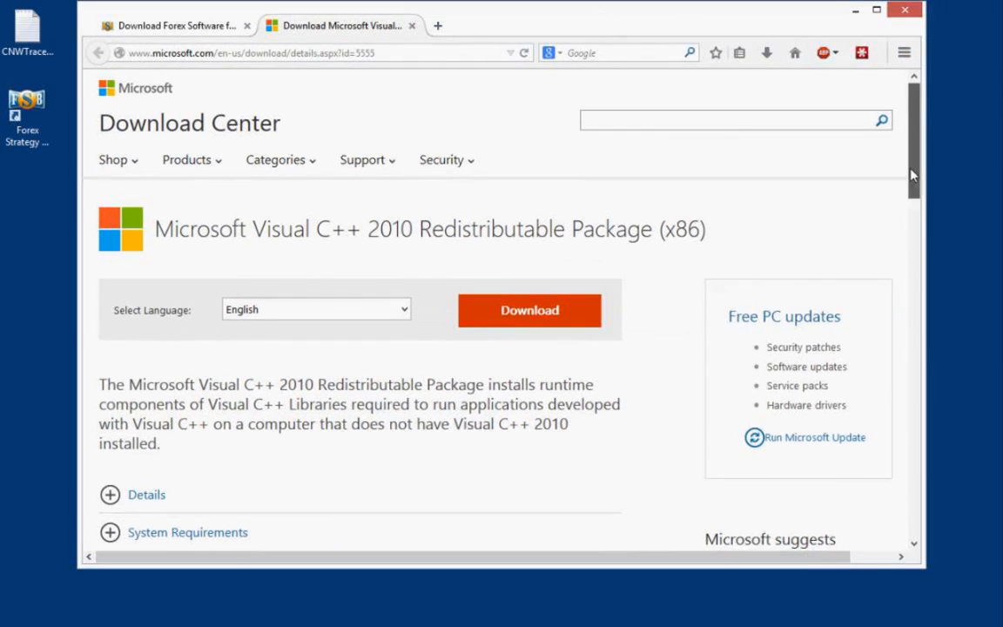
{"action": "scroll", "coordinate": [912, 175], "scroll_direction": "down", "scroll_amount": 3}
{"action": "scroll", "coordinate": [272, 179], "scroll_direction": "up", "scroll_amount": 2}
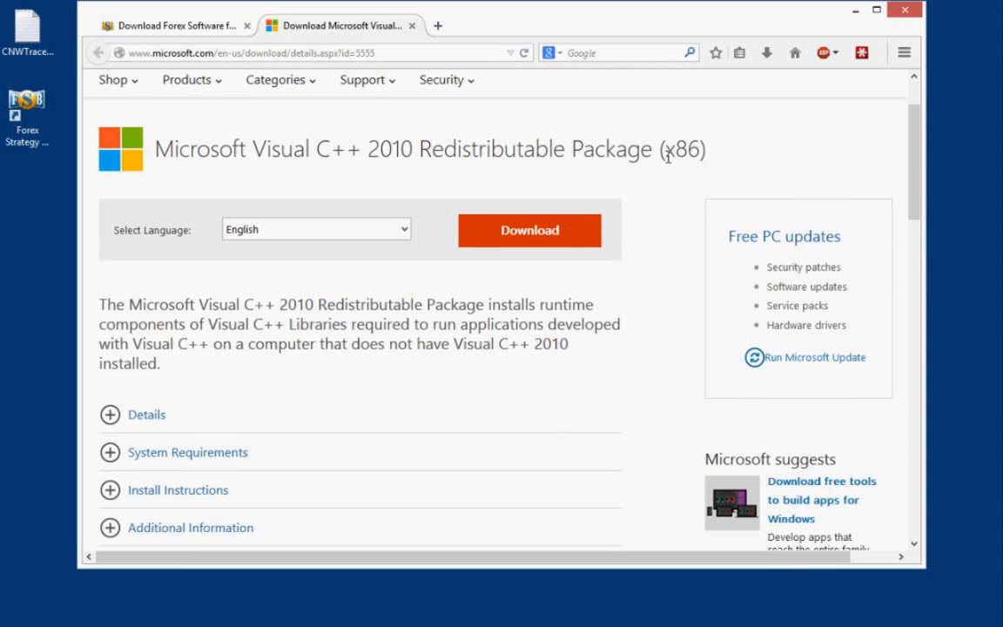
Request the Visual C++ 2010 Redistributable Package (x86) without the recommended extras, cancel saving vcredist_x86.exe and minimize the browser
{"action": "left_click_drag", "start_coordinate": [673, 154], "coordinate": [711, 158]}
{"action": "left_click", "coordinate": [712, 157]}
{"action": "left_click", "coordinate": [711, 158]}
{"action": "left_click_drag", "start_coordinate": [663, 153], "coordinate": [702, 155]}
{"action": "left_click", "coordinate": [713, 159]}
{"action": "left_click", "coordinate": [538, 240]}
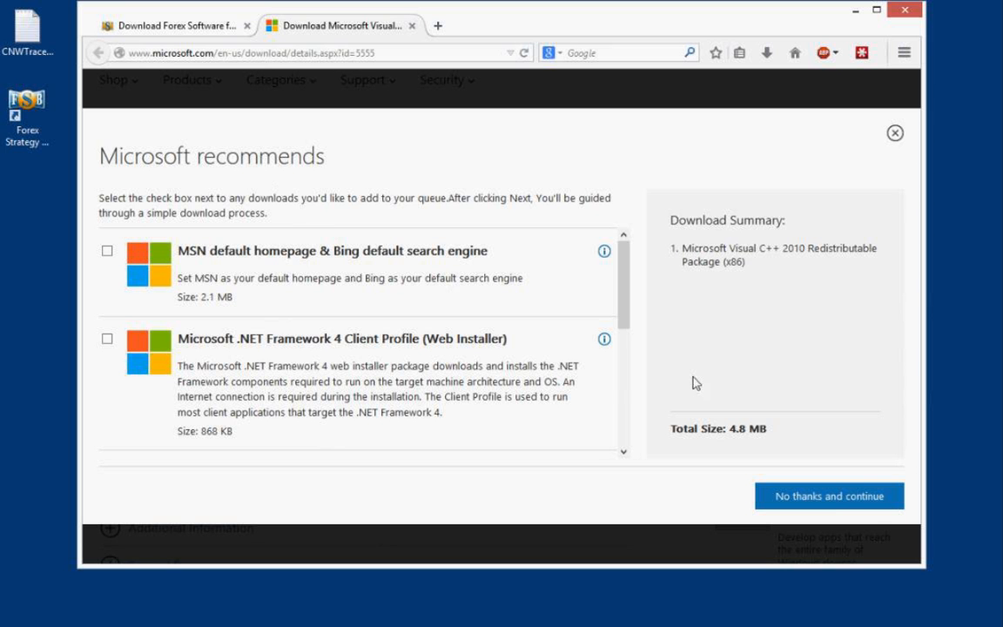
{"action": "left_click", "coordinate": [831, 502]}
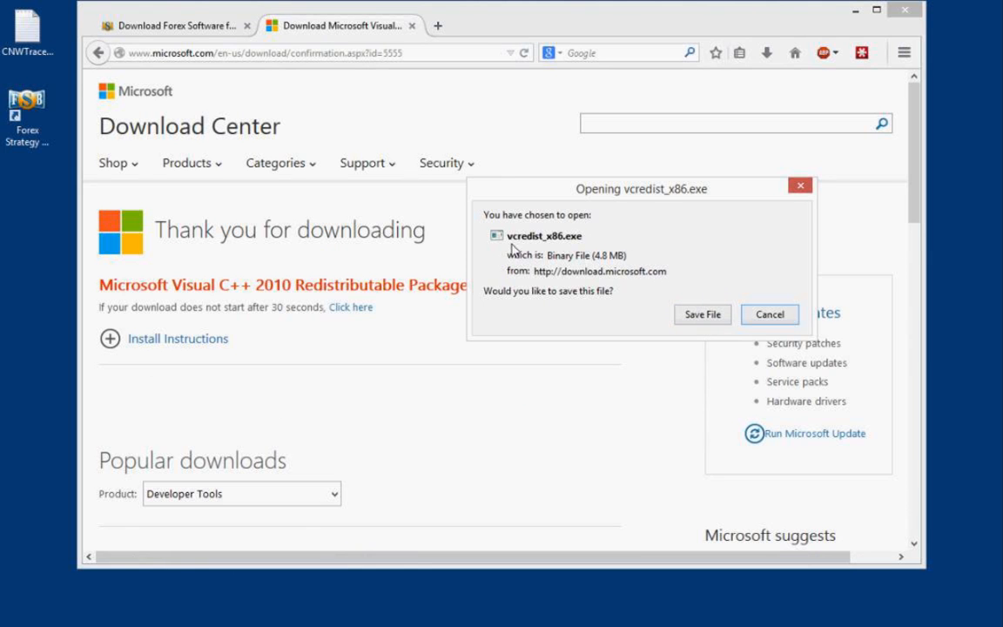
{"action": "left_click", "coordinate": [764, 317]}
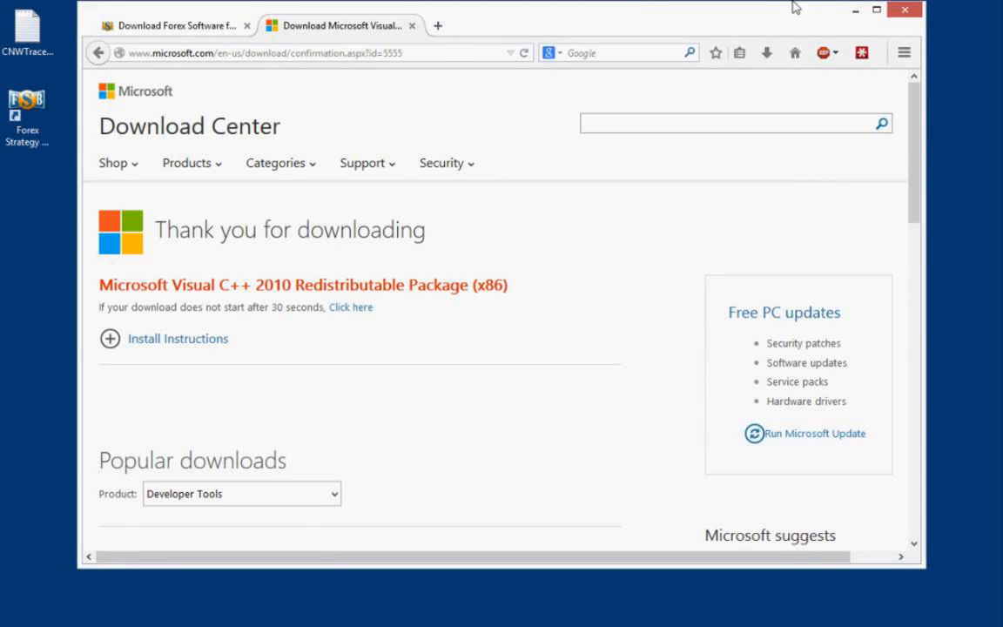
{"action": "left_click", "coordinate": [856, 11]}
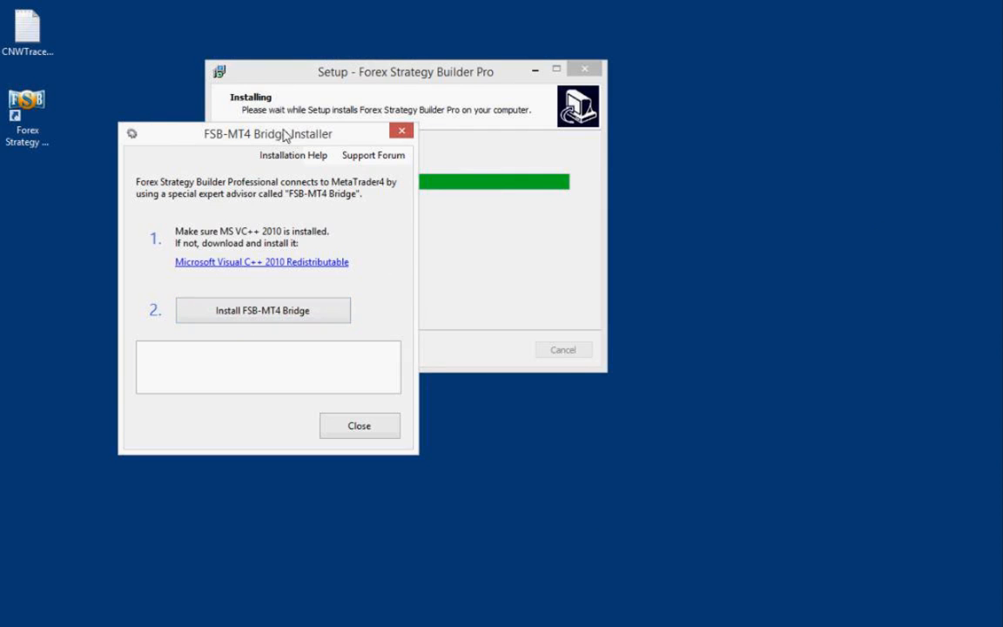
Install the FSB-MT4 Bridge with the MetaTrader 4 terminal open and uncover the terminal's Navigator behind the installer window
{"action": "left_click_drag", "start_coordinate": [283, 131], "coordinate": [273, 105]}
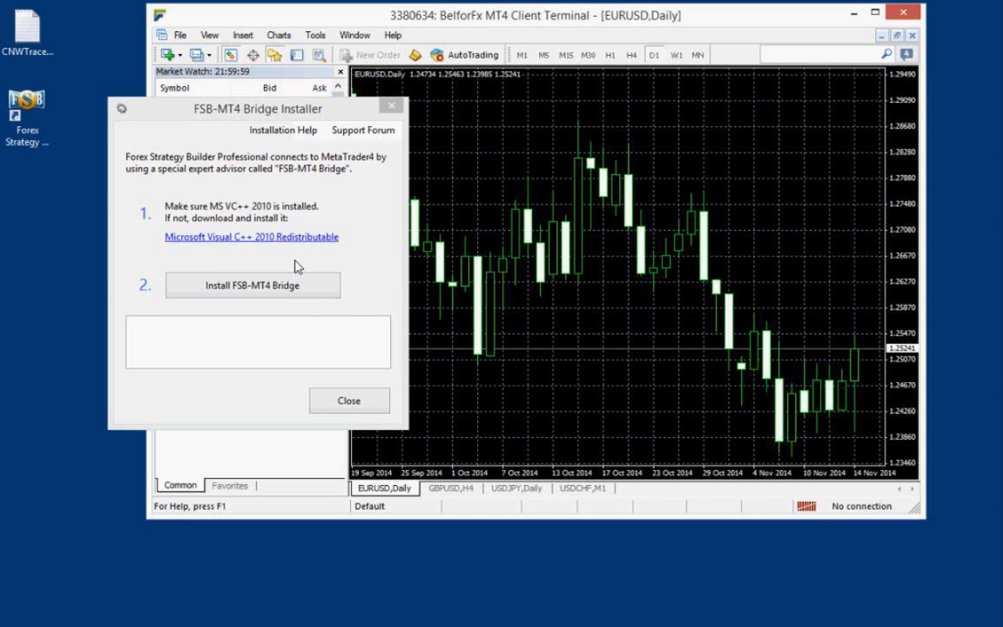
{"action": "left_click_drag", "start_coordinate": [300, 113], "coordinate": [614, 130]}
{"action": "left_click_drag", "start_coordinate": [516, 123], "coordinate": [193, 55]}
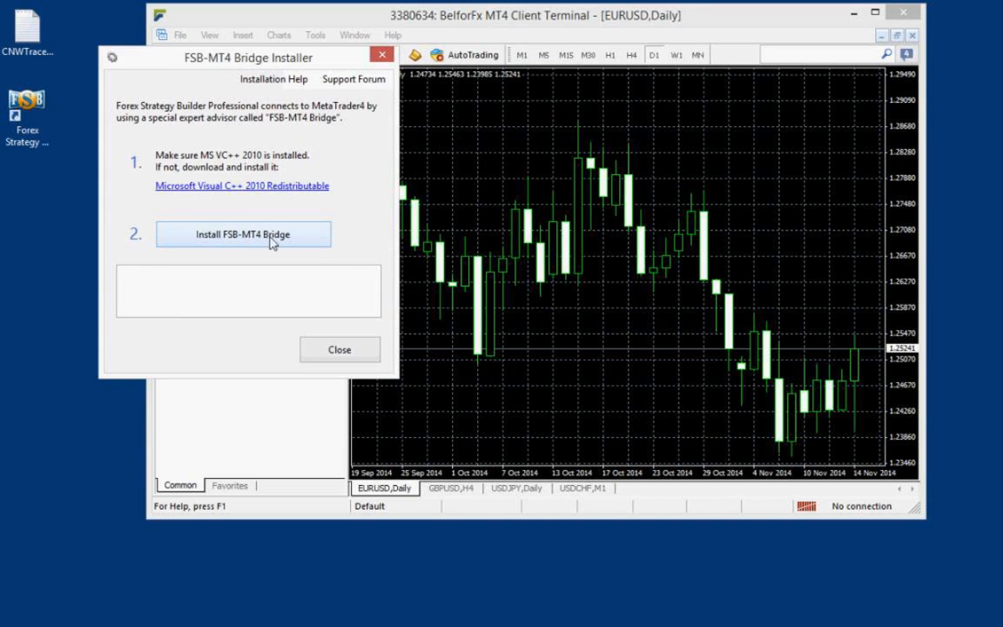
{"action": "left_click", "coordinate": [280, 242]}
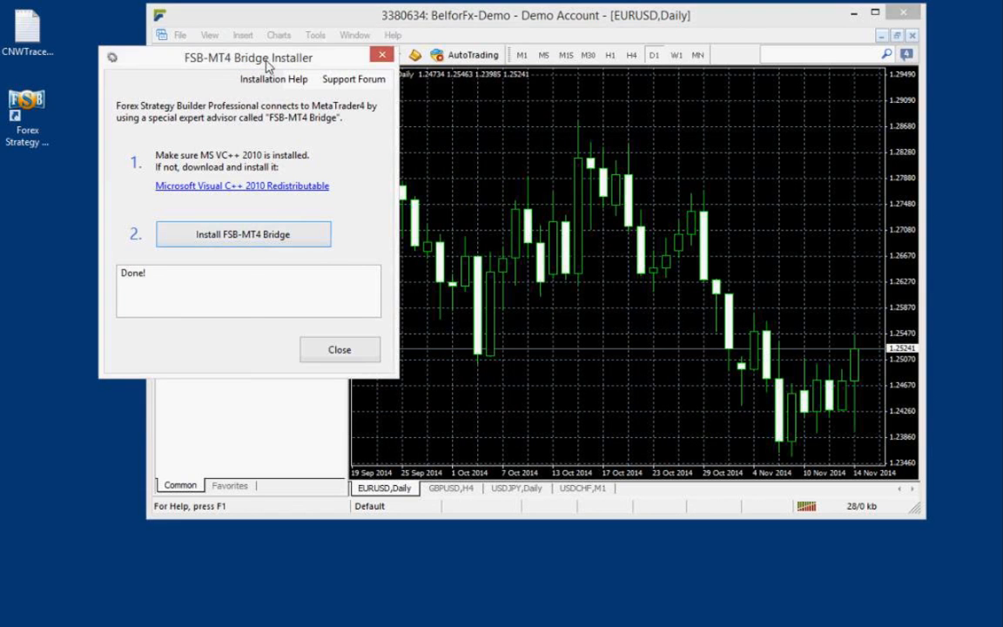
{"action": "left_click_drag", "start_coordinate": [265, 61], "coordinate": [492, 116]}
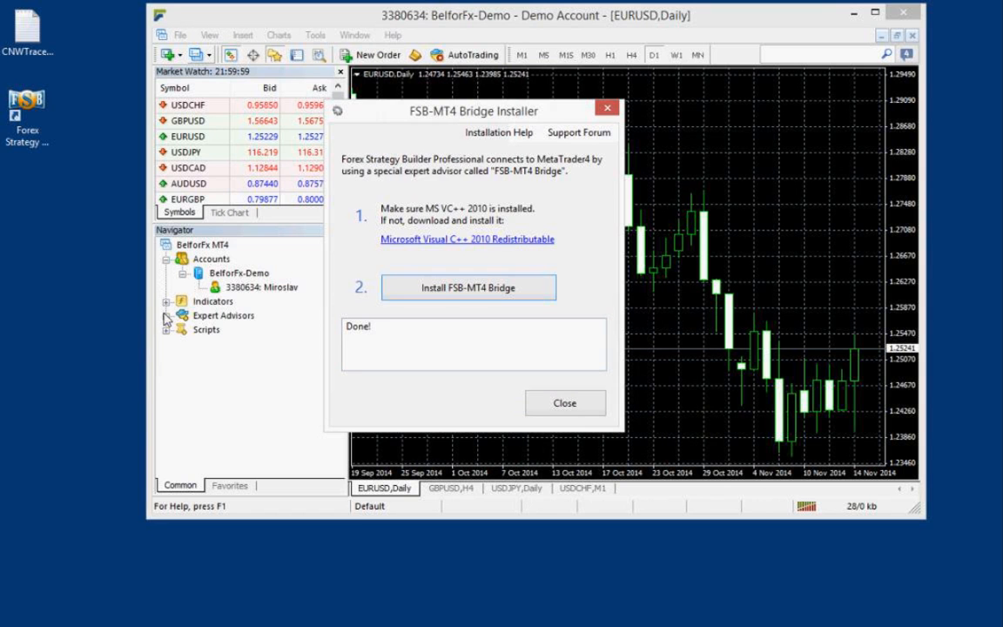
Repeat the FSB-MT4 Bridge installation with the MetaTrader 4 terminal closed and finish the setup, launching the application
{"action": "left_click", "coordinate": [905, 16]}
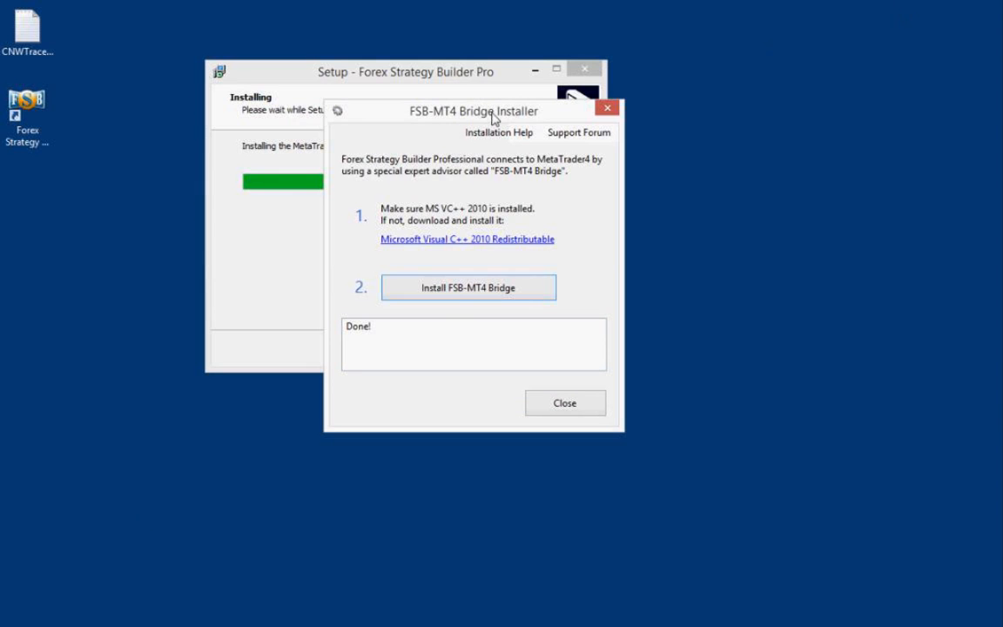
{"action": "left_click", "coordinate": [464, 290]}
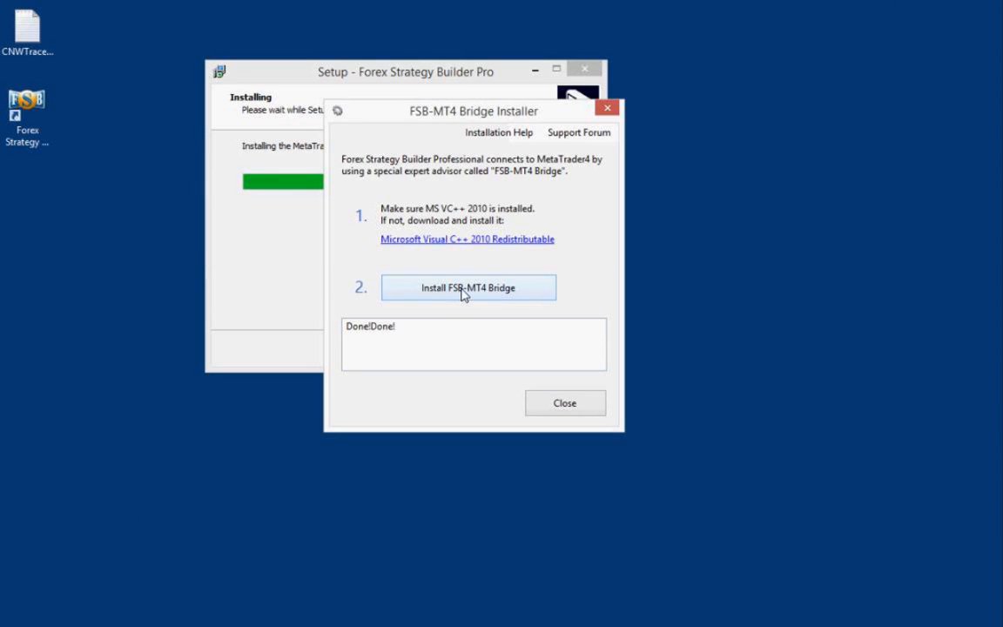
{"action": "left_click_drag", "start_coordinate": [369, 336], "coordinate": [346, 337]}
{"action": "left_click", "coordinate": [388, 337]}
{"action": "left_click", "coordinate": [459, 352]}
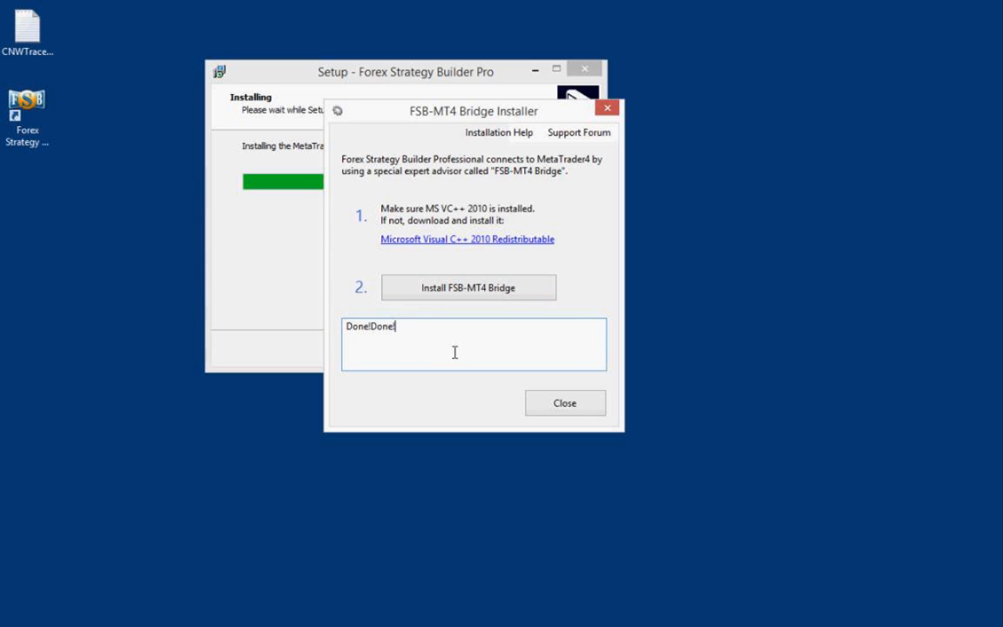
{"action": "left_click", "coordinate": [574, 410]}
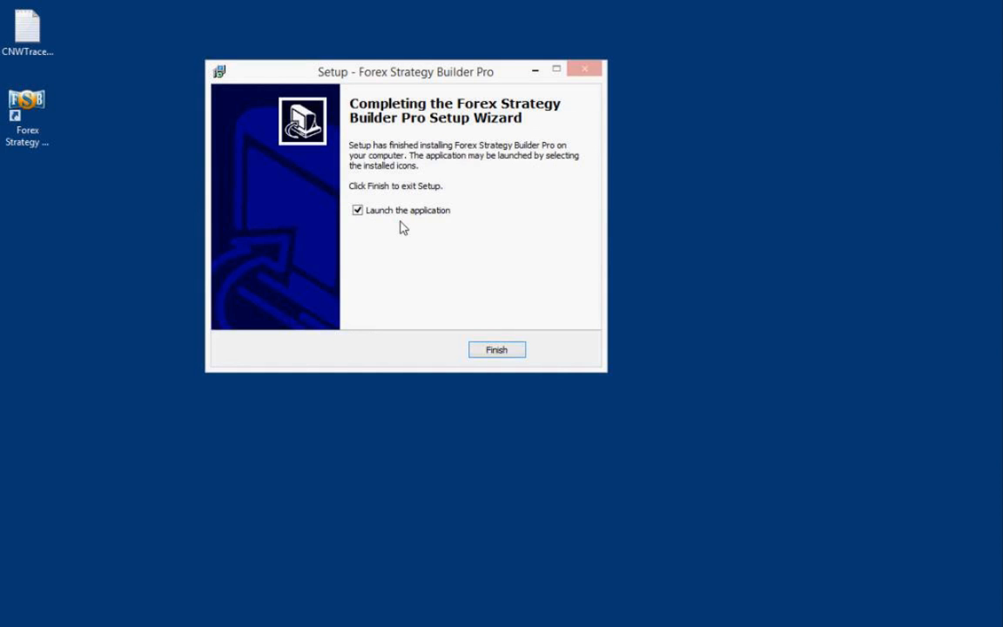
{"action": "left_click", "coordinate": [495, 351]}
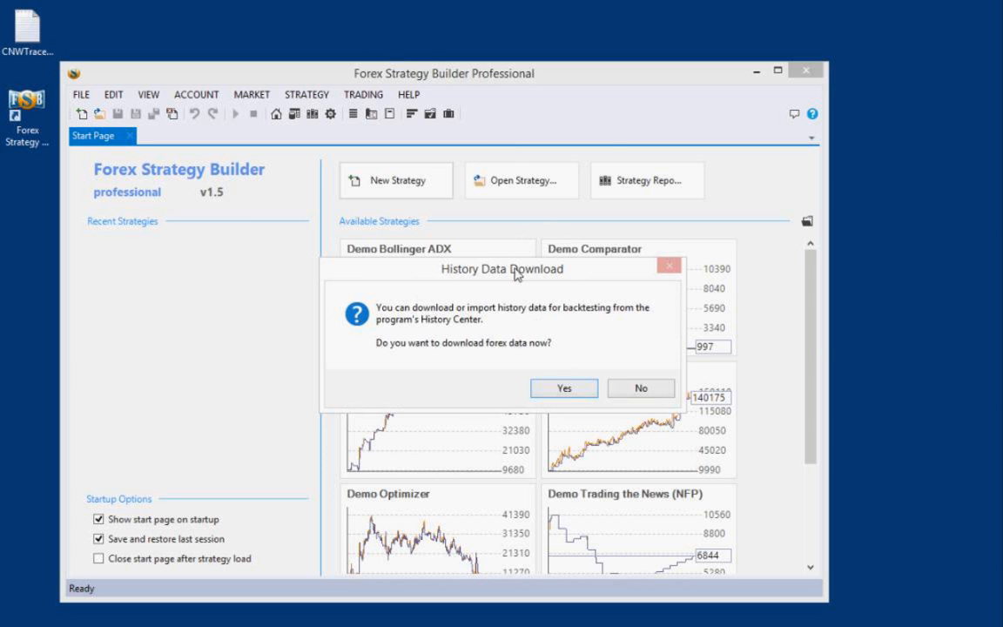
{"action": "left_click_drag", "start_coordinate": [435, 165], "coordinate": [431, 123]}
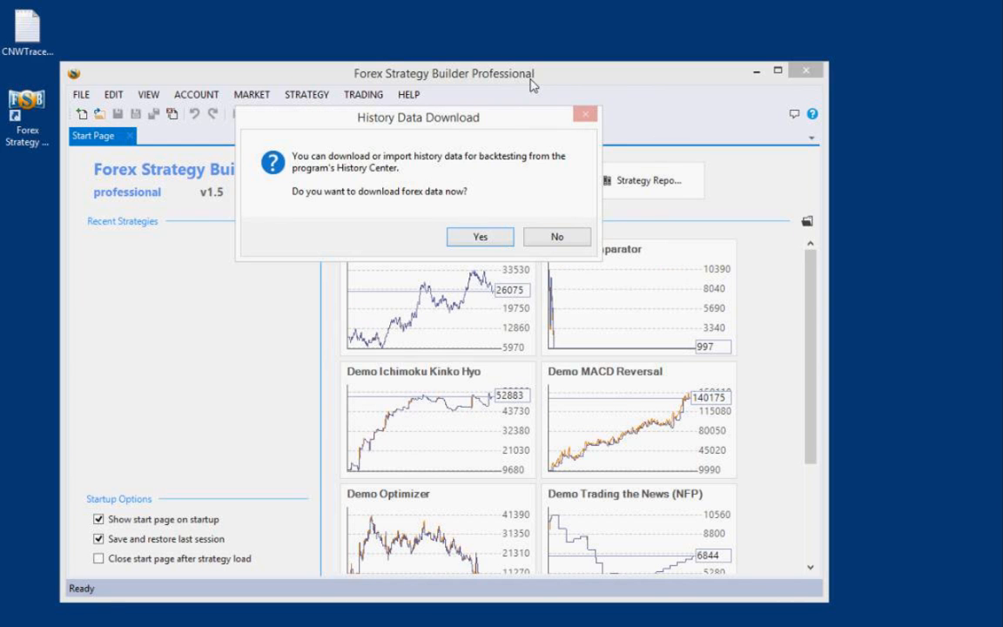
{"action": "left_click_drag", "start_coordinate": [430, 124], "coordinate": [680, 151]}
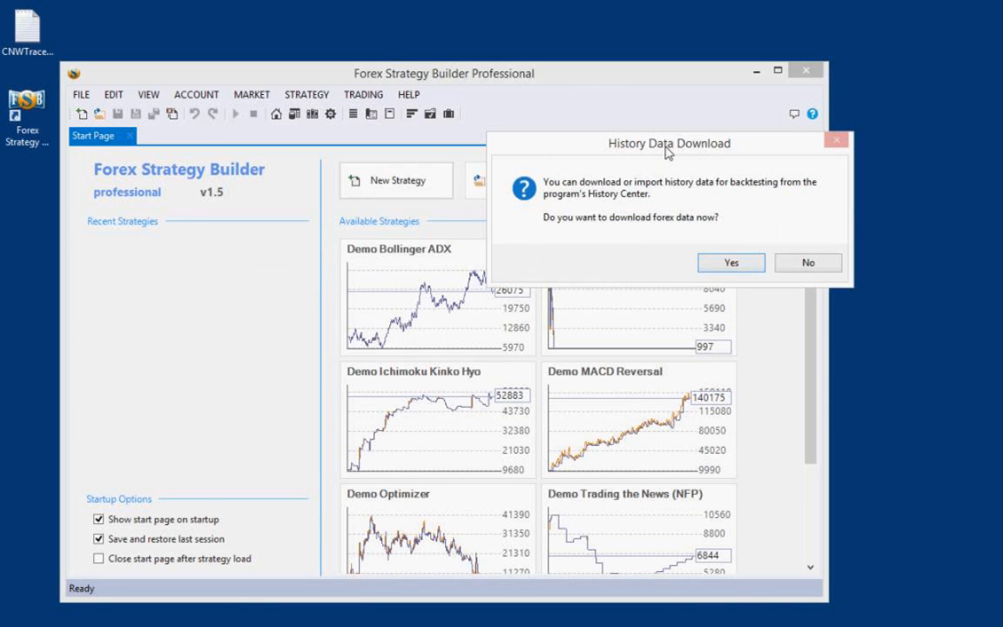
{"action": "left_click_drag", "start_coordinate": [667, 152], "coordinate": [469, 142]}
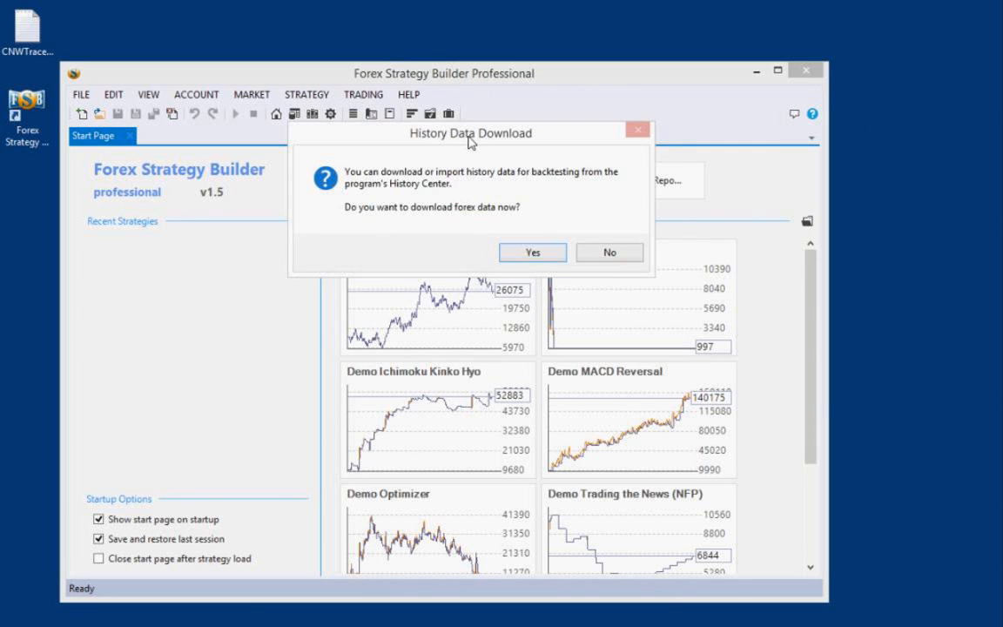
{"action": "left_click_drag", "start_coordinate": [424, 131], "coordinate": [454, 225]}
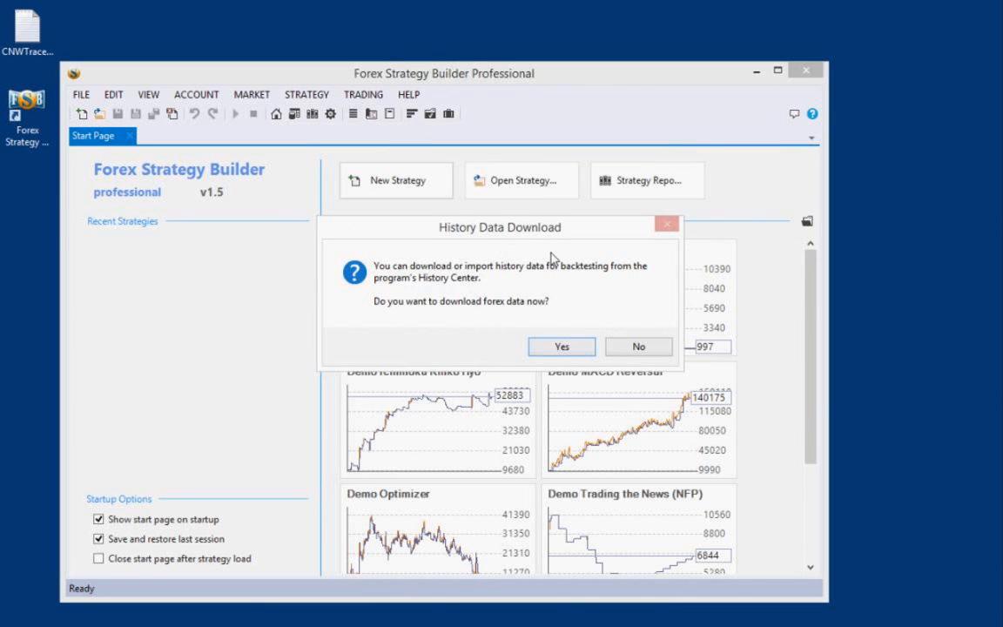
Accept the offer to download forex history data and widen the program window to fit the full Output Log
{"action": "left_click", "coordinate": [554, 350]}
{"action": "left_click_drag", "start_coordinate": [519, 83], "coordinate": [532, 67]}
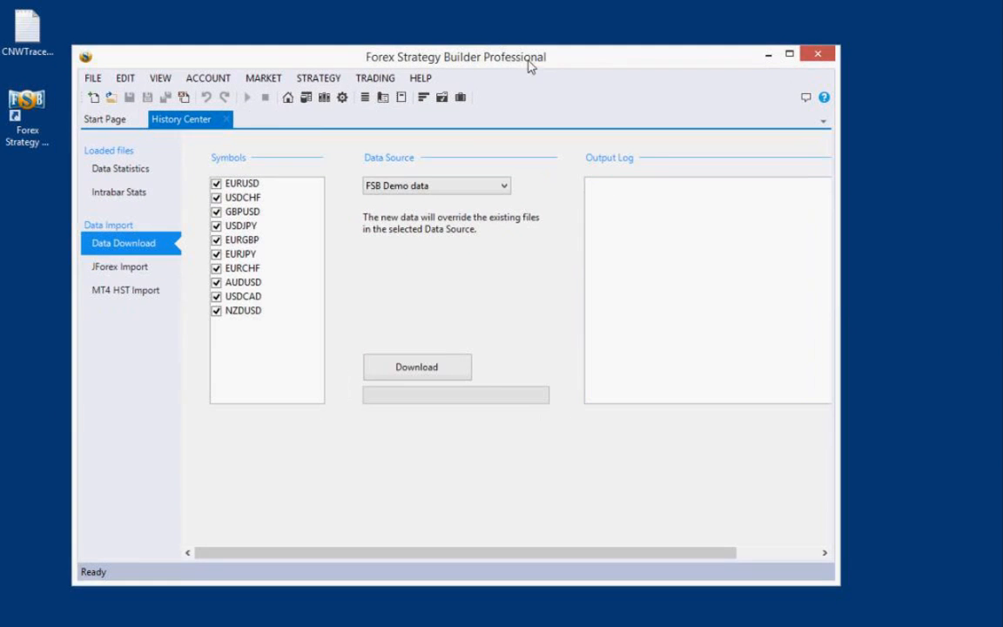
{"action": "left_click_drag", "start_coordinate": [837, 293], "coordinate": [950, 282]}
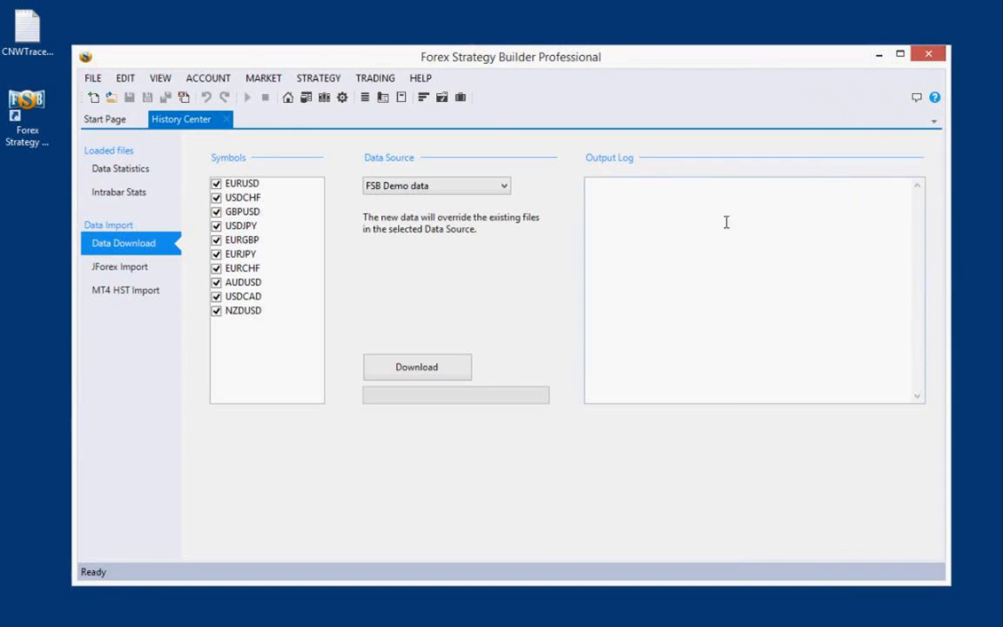
{"action": "left_click_drag", "start_coordinate": [465, 63], "coordinate": [478, 46]}
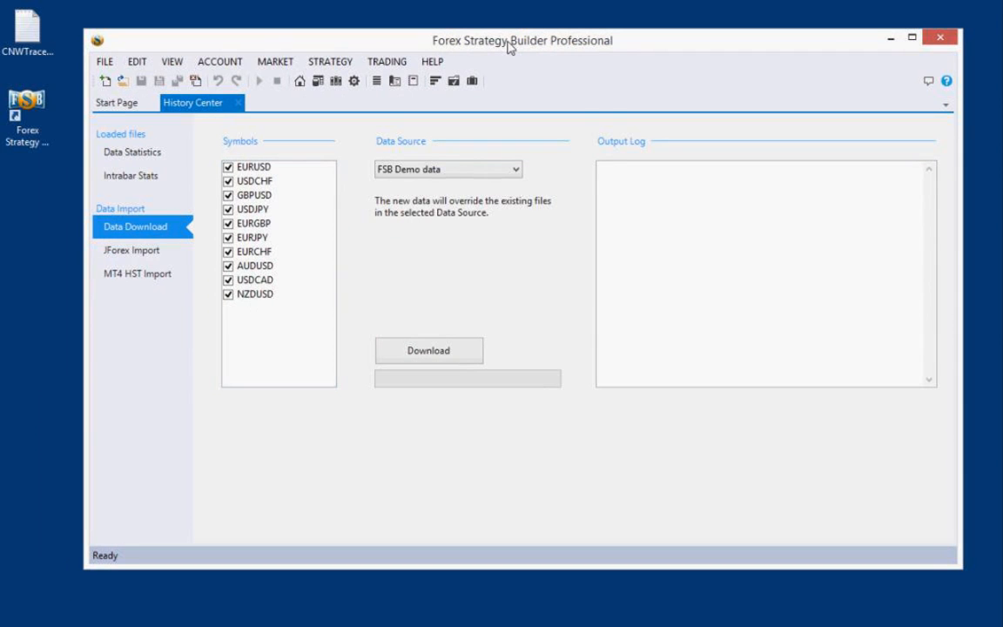
{"action": "left_click_drag", "start_coordinate": [510, 48], "coordinate": [481, 45]}
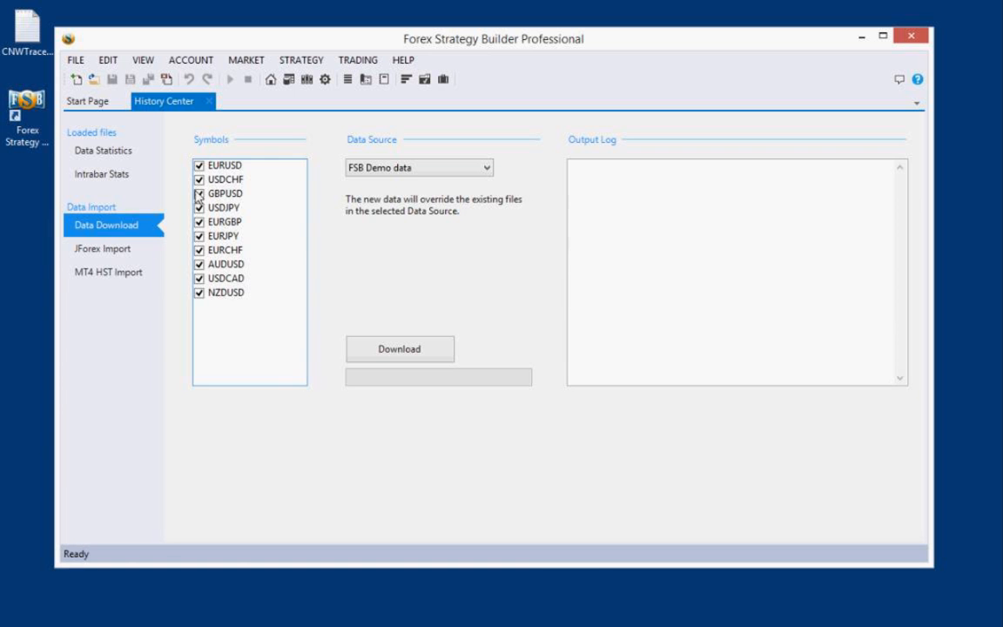
Download the FSB Demo data in the History Center with all symbols from EURUSD to NZDUSD selected
{"action": "left_click", "coordinate": [199, 278]}
{"action": "left_click", "coordinate": [198, 278]}
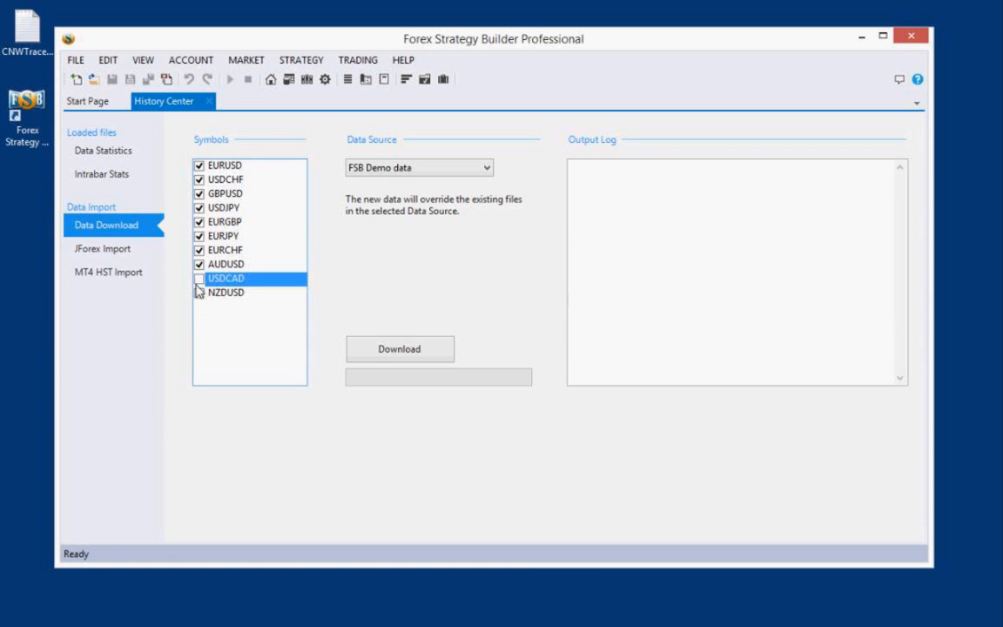
{"action": "left_click", "coordinate": [199, 279]}
{"action": "left_click", "coordinate": [200, 293]}
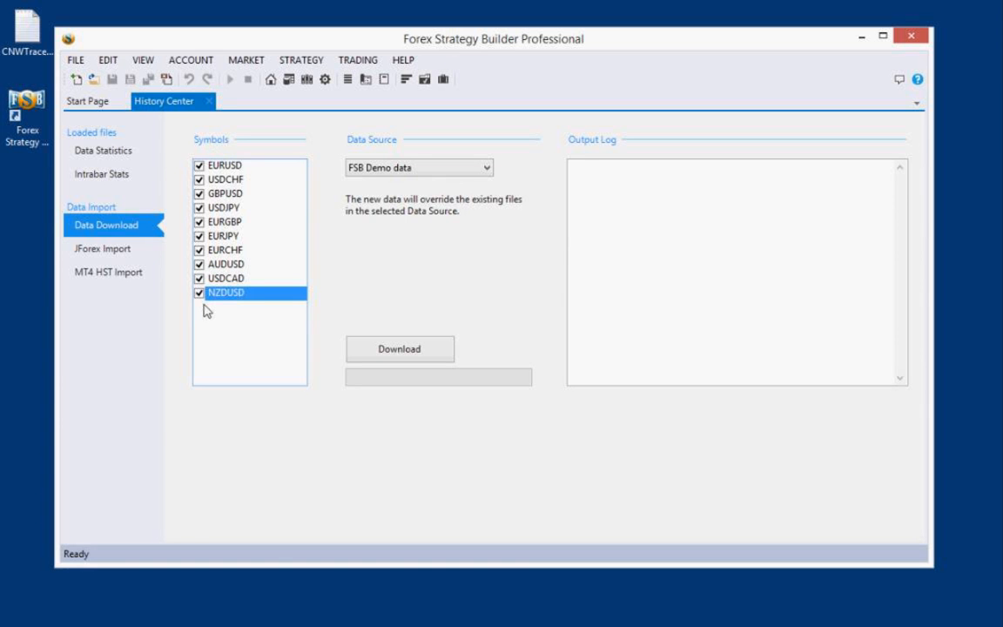
{"action": "left_click", "coordinate": [399, 351]}
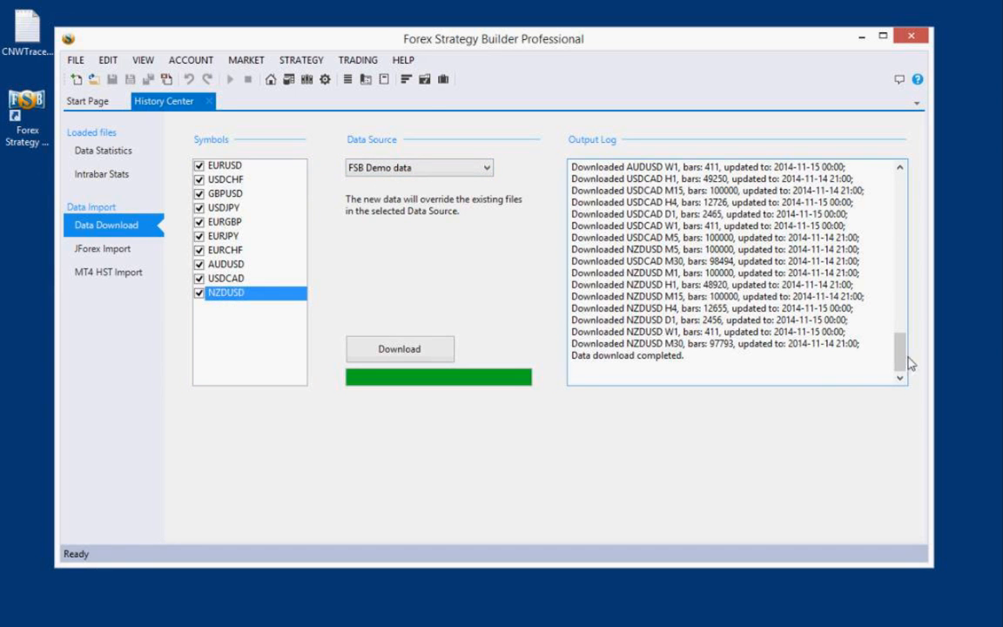
Review the downloaded data files in the Output Log and close the History Center
{"action": "left_click_drag", "start_coordinate": [752, 376], "coordinate": [609, 285]}
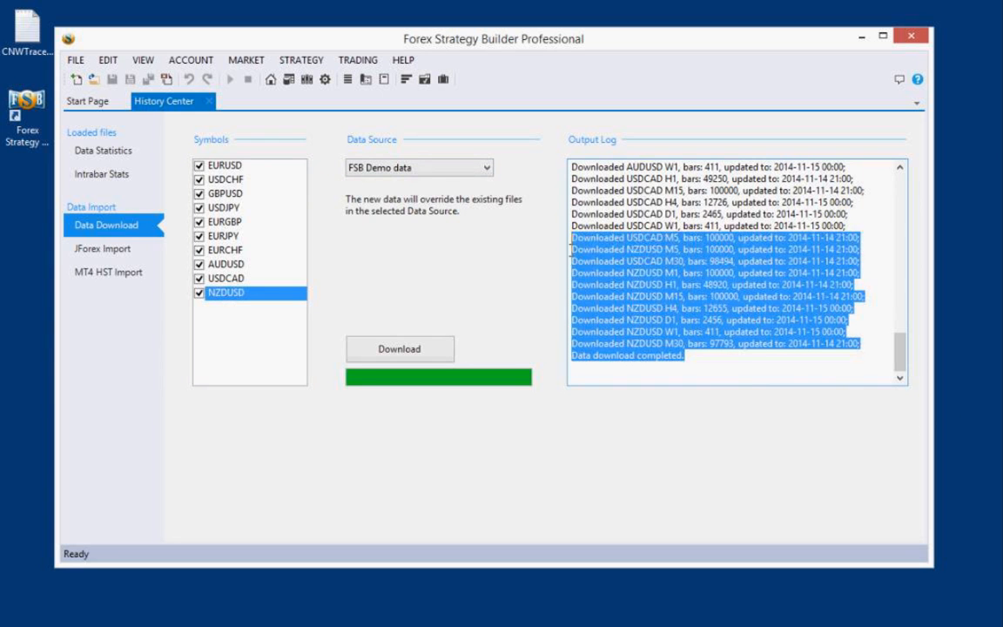
{"action": "left_click", "coordinate": [775, 337]}
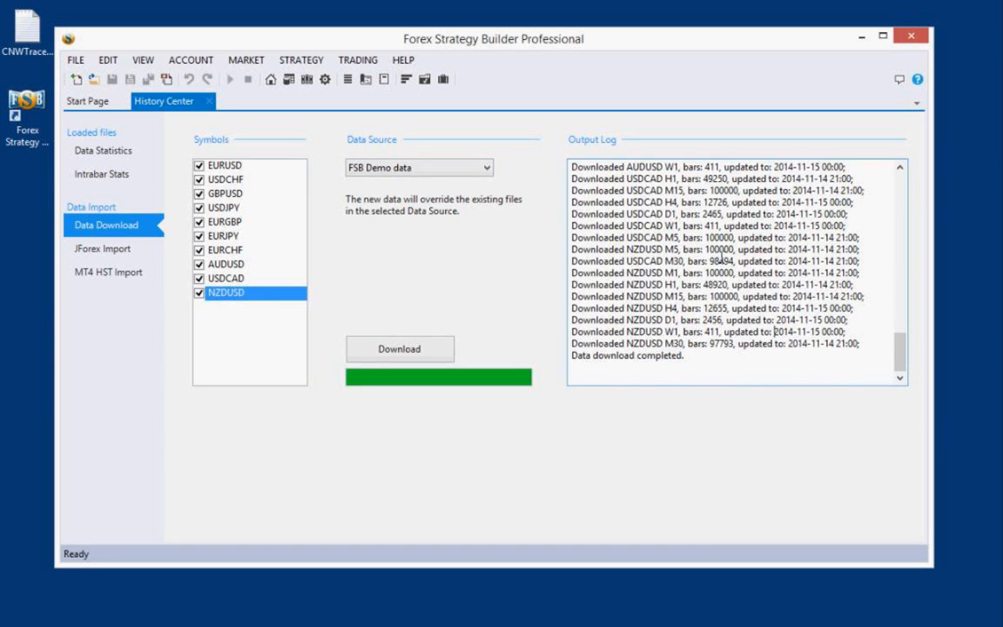
{"action": "double_click", "coordinate": [712, 250]}
{"action": "left_click", "coordinate": [647, 267]}
{"action": "left_click", "coordinate": [209, 101]}
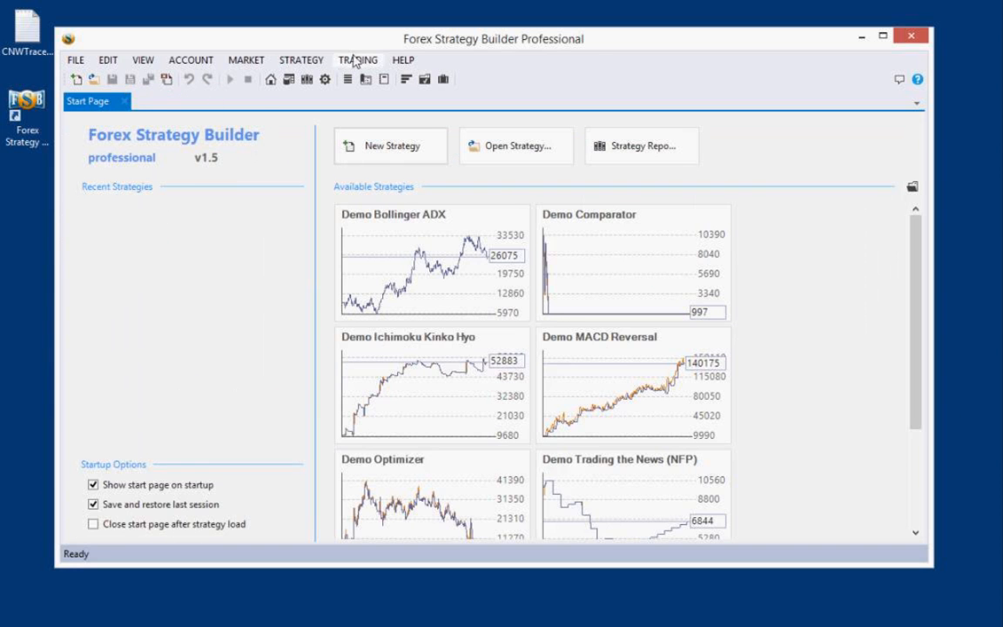
{"action": "left_click_drag", "start_coordinate": [370, 40], "coordinate": [377, 29]}
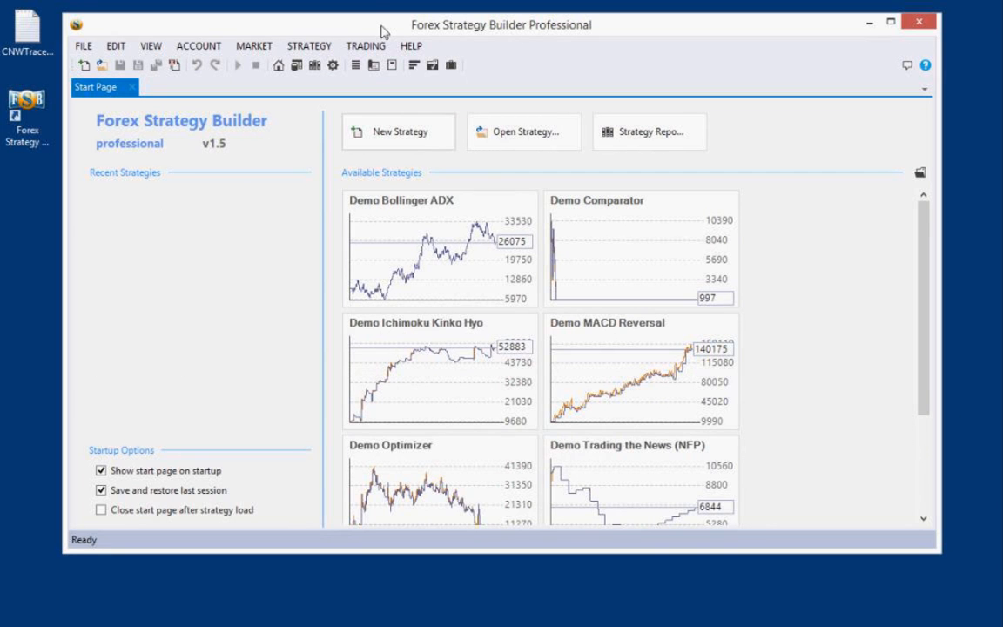
{"action": "left_click_drag", "start_coordinate": [389, 32], "coordinate": [386, 38]}
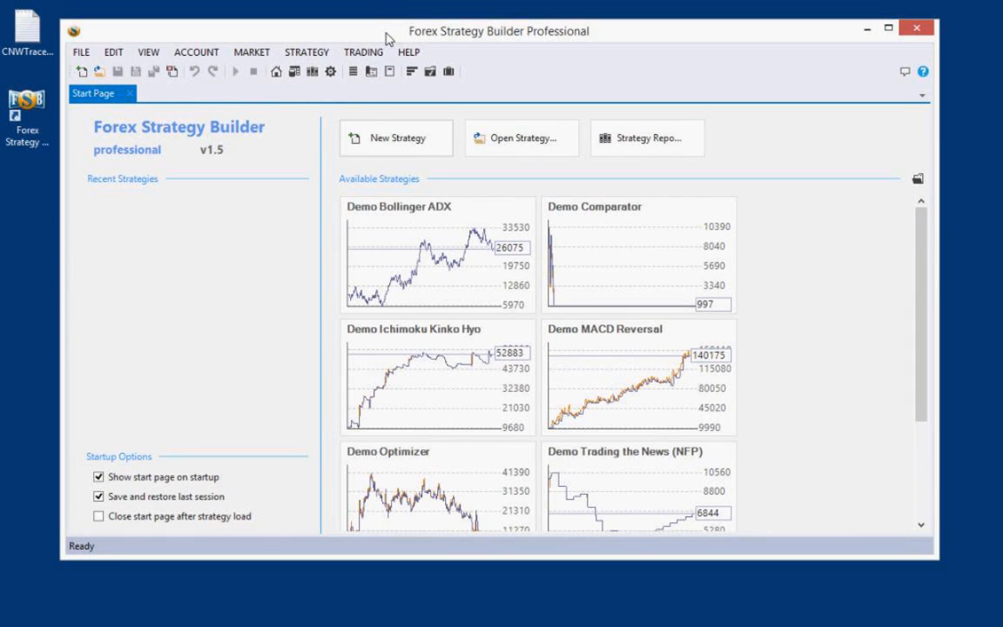
{"action": "left_click_drag", "start_coordinate": [390, 39], "coordinate": [395, 39]}
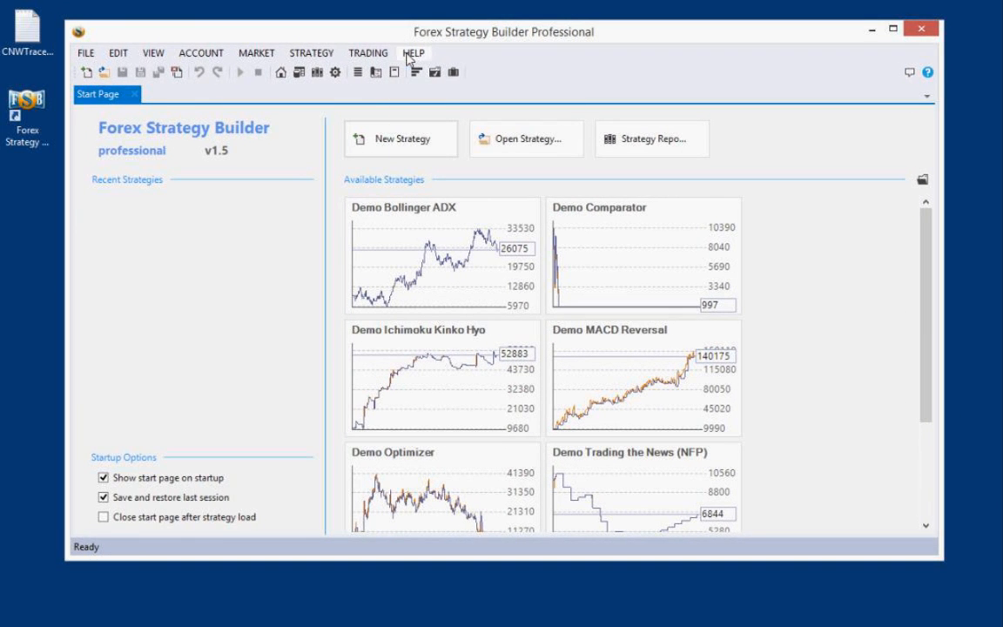
{"action": "left_click", "coordinate": [409, 54]}
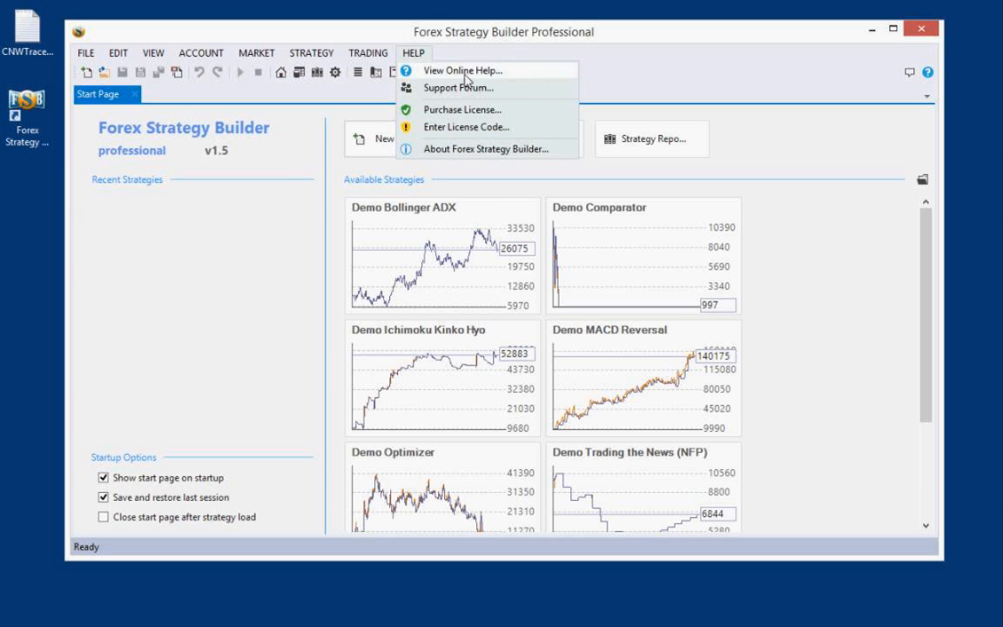
{"action": "left_click", "coordinate": [383, 31]}
Open the program's online help and look through the User Guide page and its list of articles
{"action": "left_click", "coordinate": [414, 54]}
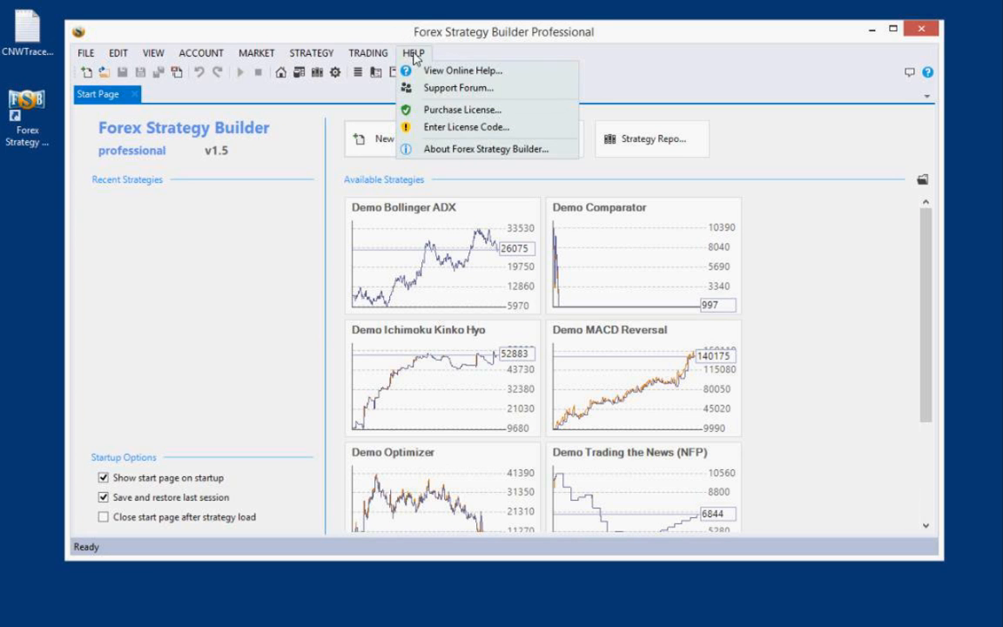
{"action": "left_click", "coordinate": [501, 77]}
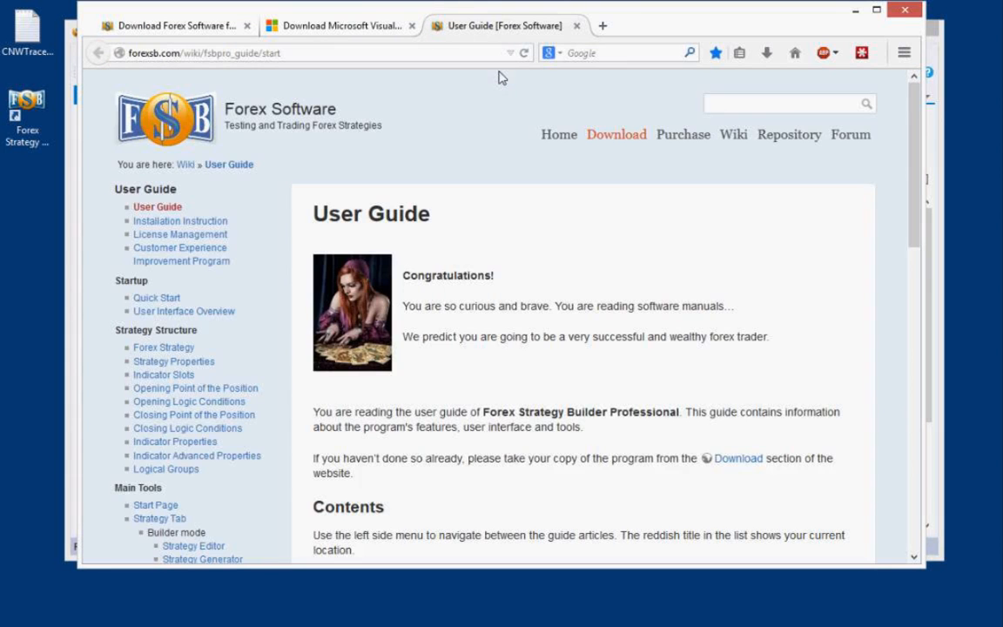
{"action": "scroll", "coordinate": [608, 339], "scroll_direction": "down", "scroll_amount": 3}
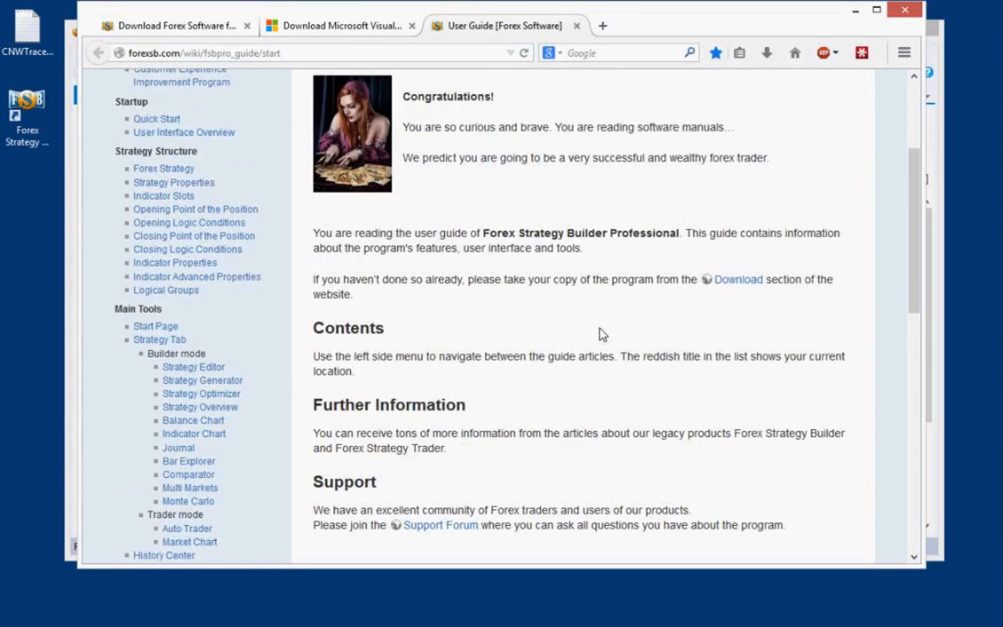
{"action": "scroll", "coordinate": [599, 329], "scroll_direction": "up", "scroll_amount": 3}
{"action": "scroll", "coordinate": [598, 329], "scroll_direction": "down", "scroll_amount": 3}
{"action": "scroll", "coordinate": [599, 329], "scroll_direction": "down", "scroll_amount": 10}
{"action": "scroll", "coordinate": [263, 367], "scroll_direction": "up", "scroll_amount": 8}
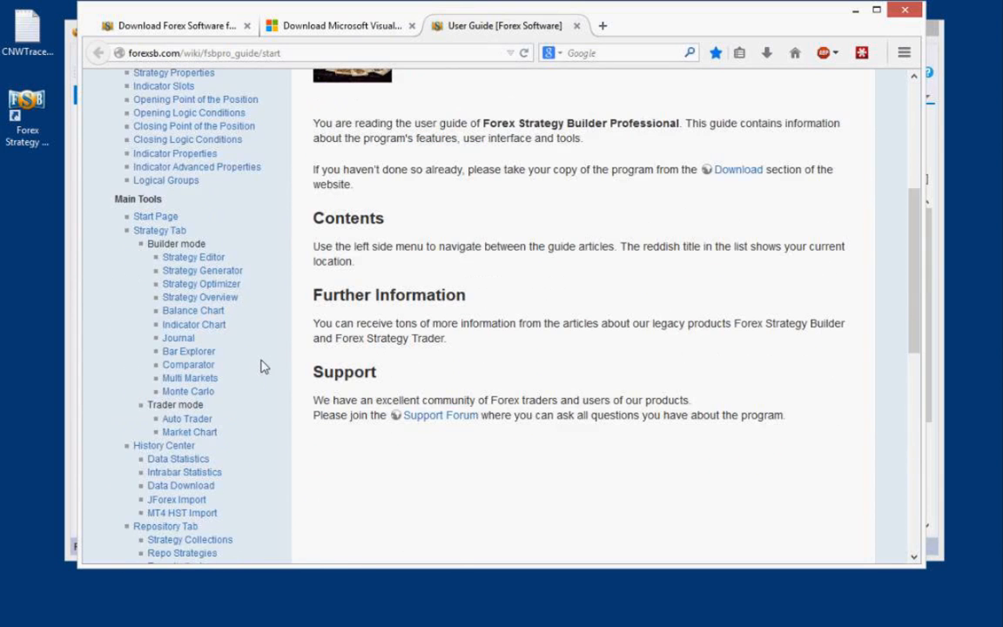
{"action": "scroll", "coordinate": [263, 367], "scroll_direction": "up", "scroll_amount": 3}
{"action": "scroll", "coordinate": [265, 365], "scroll_direction": "down", "scroll_amount": 1}
{"action": "scroll", "coordinate": [267, 366], "scroll_direction": "down", "scroll_amount": 2}
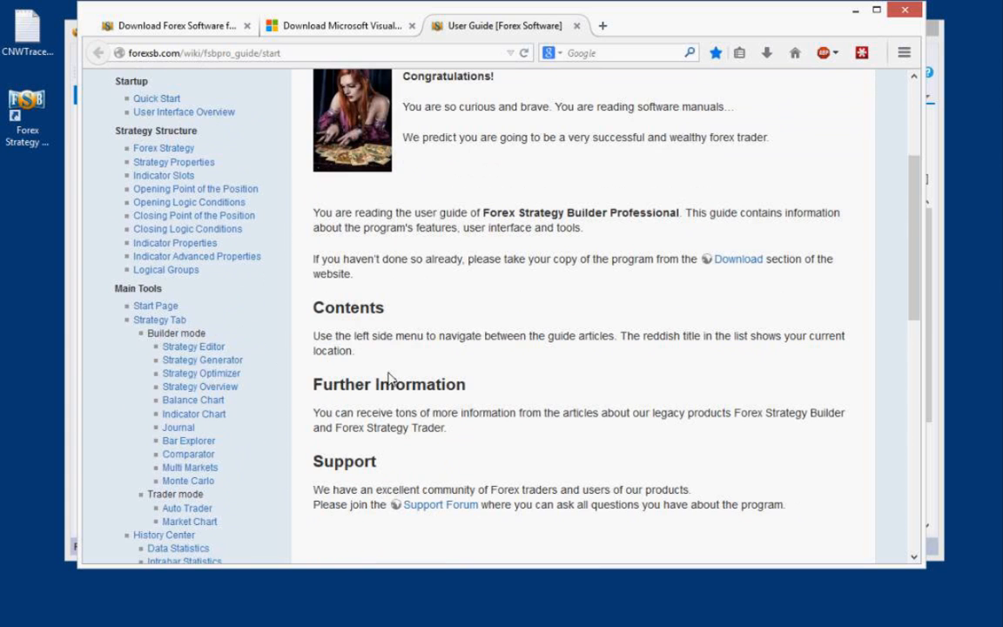
View the Strategy Generator article of the User Guide, close the guide and minimize the browser
{"action": "left_click", "coordinate": [205, 363]}
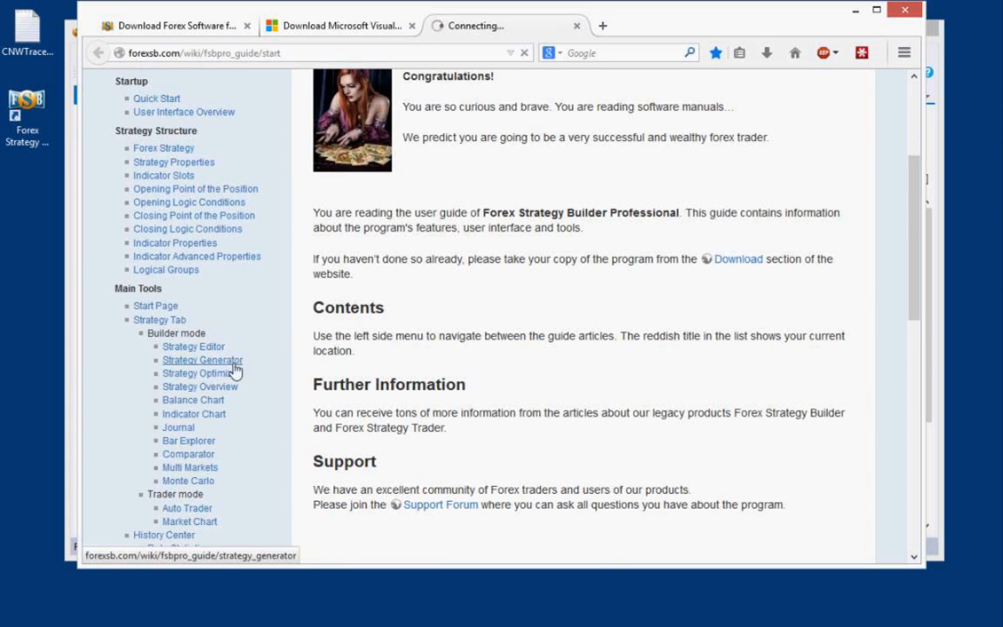
{"action": "scroll", "coordinate": [606, 405], "scroll_direction": "down", "scroll_amount": 10}
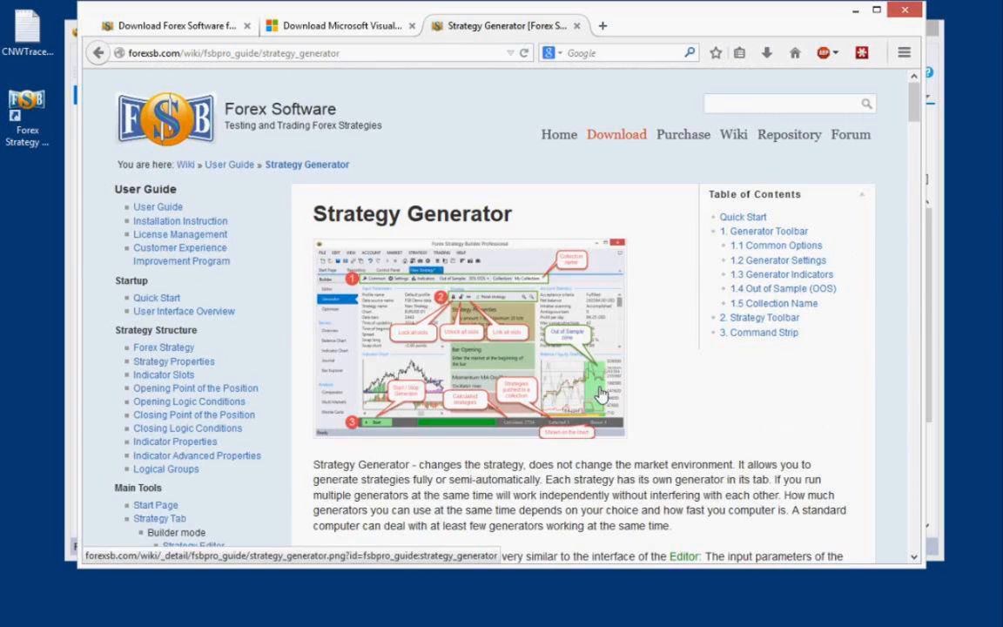
{"action": "left_click", "coordinate": [576, 25]}
{"action": "left_click", "coordinate": [853, 13]}
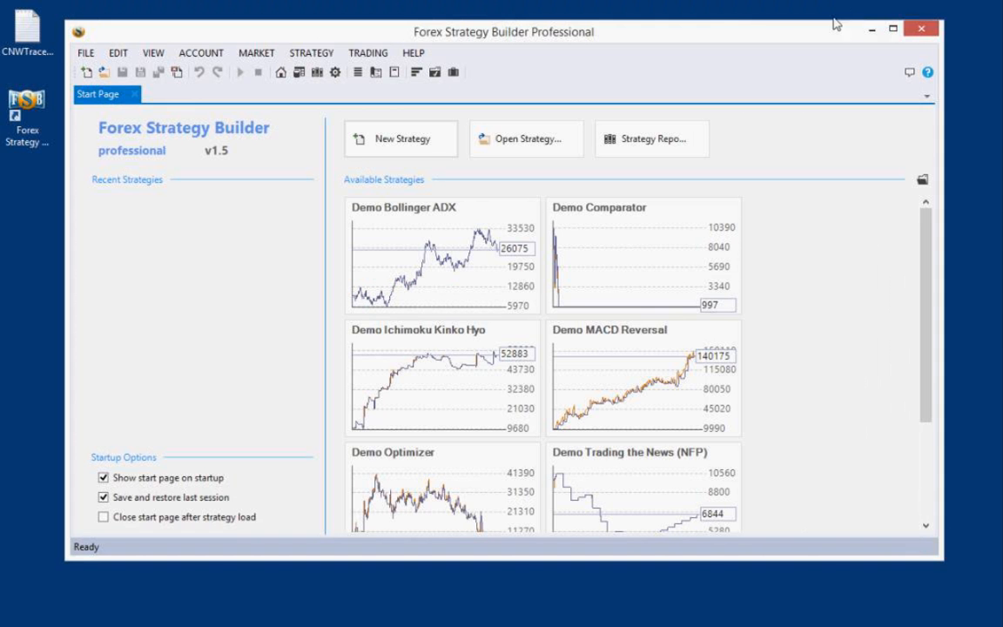
{"action": "left_click_drag", "start_coordinate": [736, 31], "coordinate": [719, 41]}
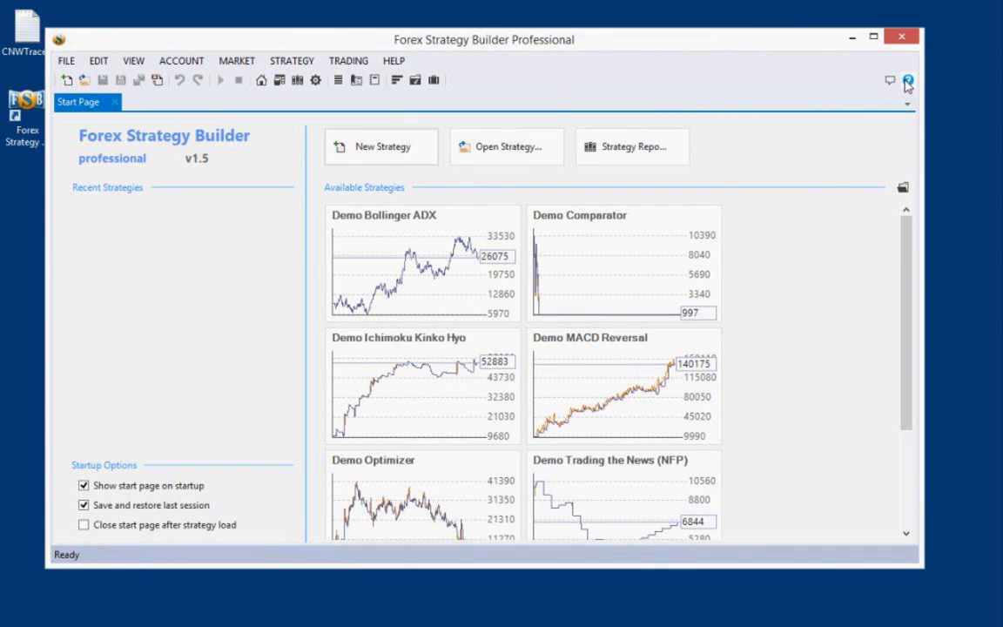
{"action": "left_click", "coordinate": [393, 61]}
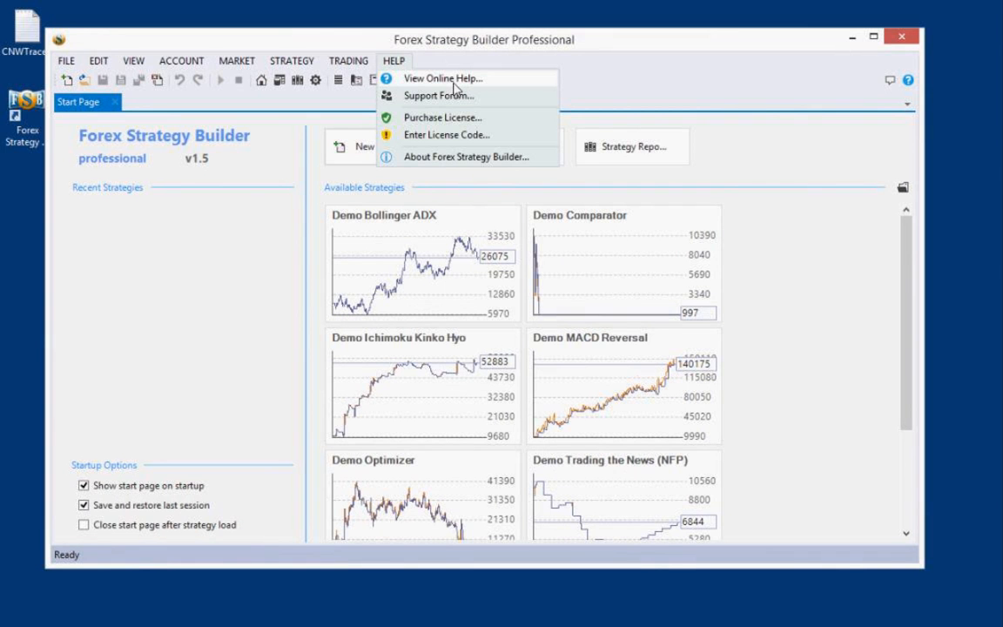
{"action": "left_click", "coordinate": [604, 78]}
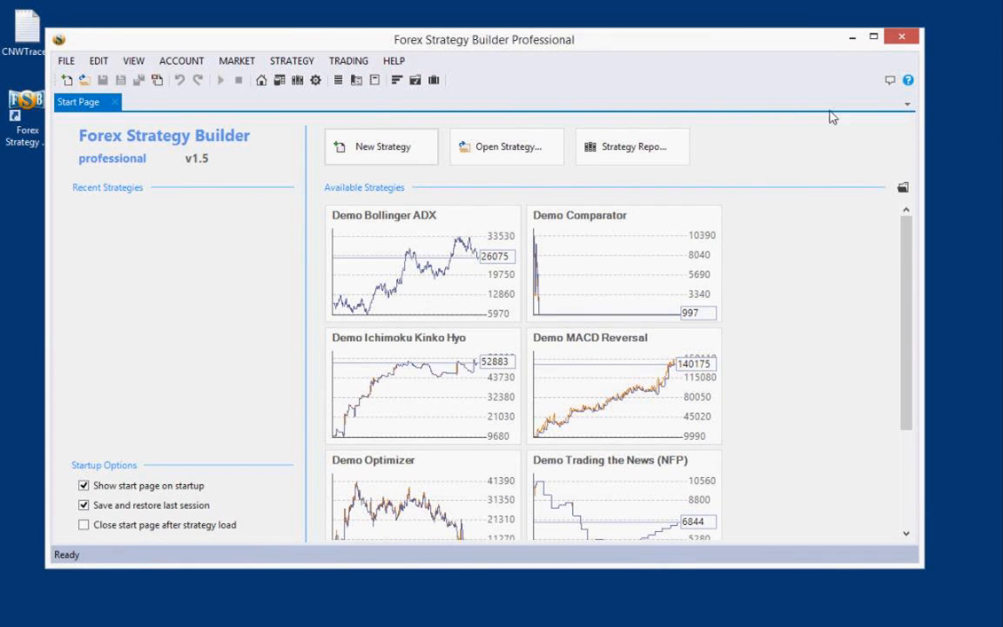
{"action": "mouse_move", "coordinate": [582, 385]}
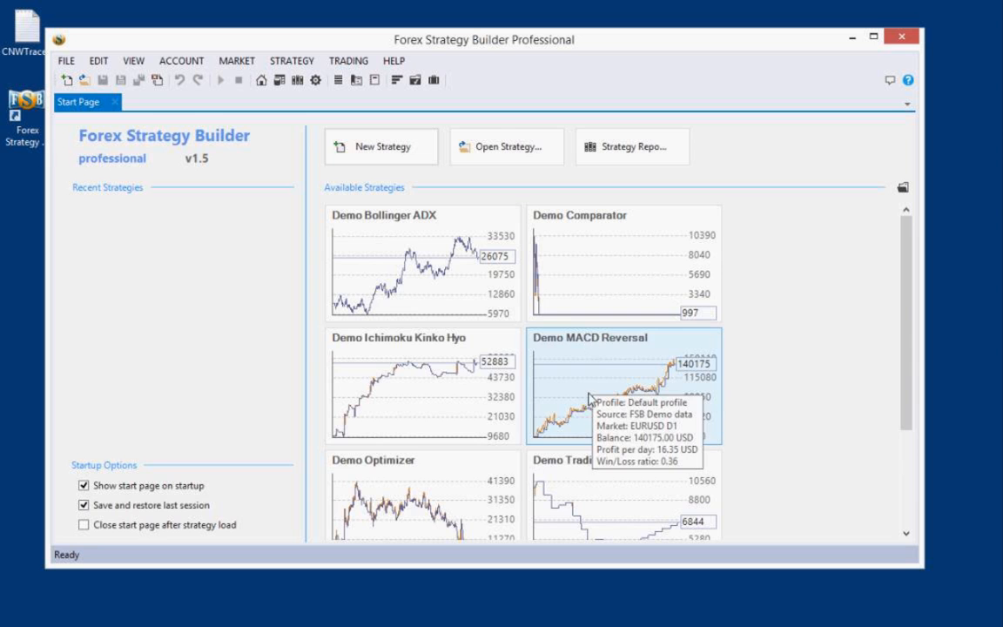
Open the Demo MACD Reversal strategy, show its Optimizer and call up the online help for it
{"action": "left_click", "coordinate": [589, 396]}
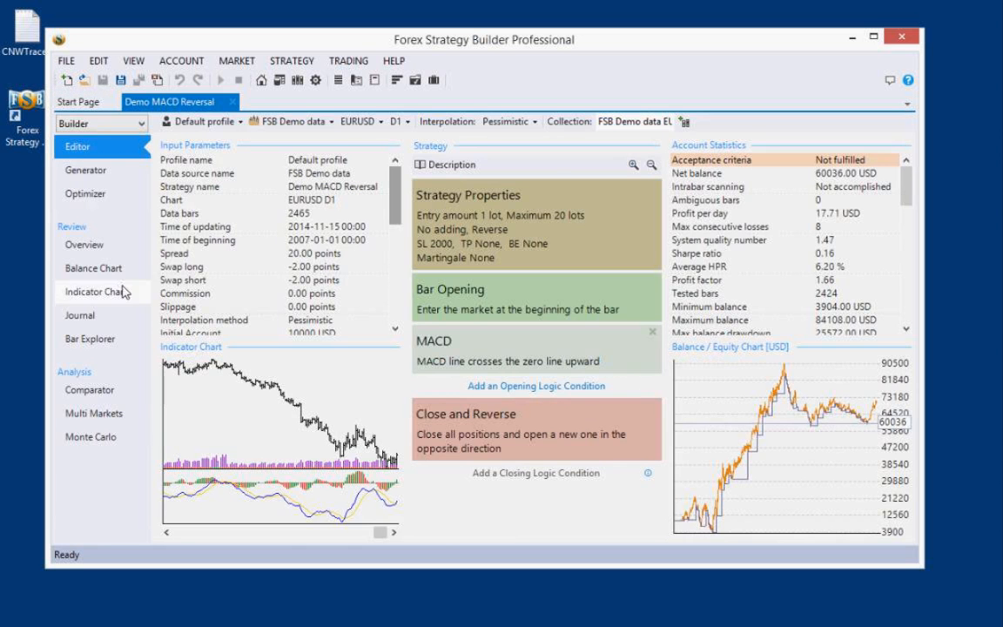
{"action": "left_click", "coordinate": [85, 195]}
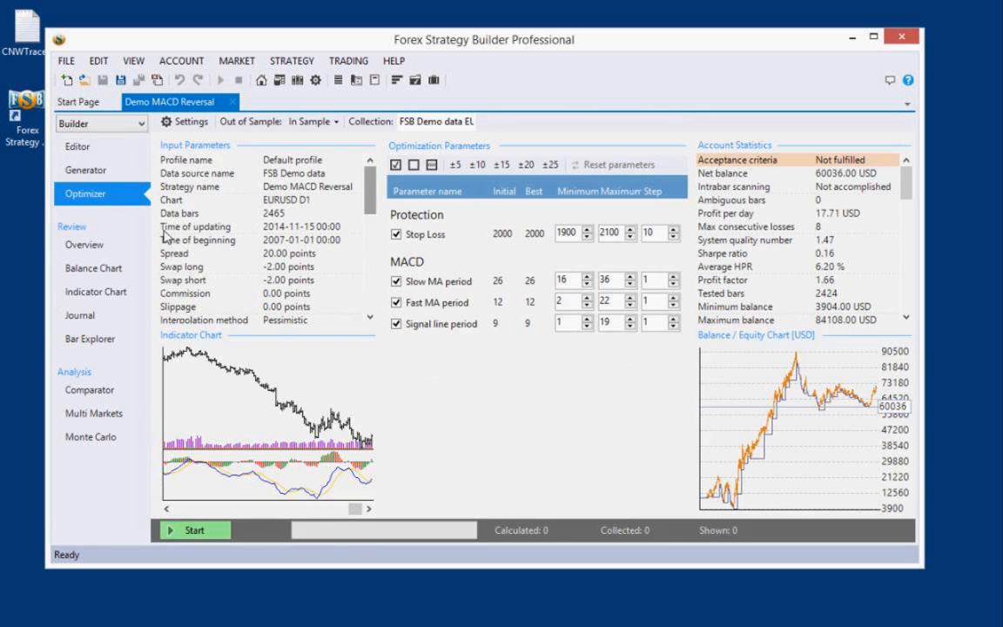
{"action": "left_click", "coordinate": [908, 81]}
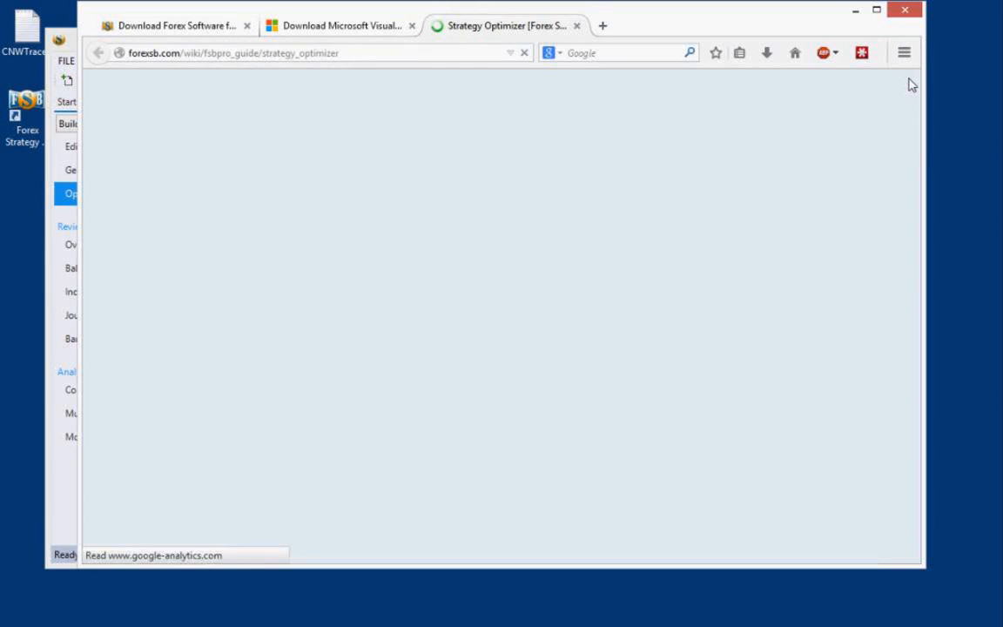
Look through the Strategy Optimizer article, including its overview, settings and Parameters Toolbar sections, and return to its beginning
{"action": "scroll", "coordinate": [707, 254], "scroll_direction": "down", "scroll_amount": 3}
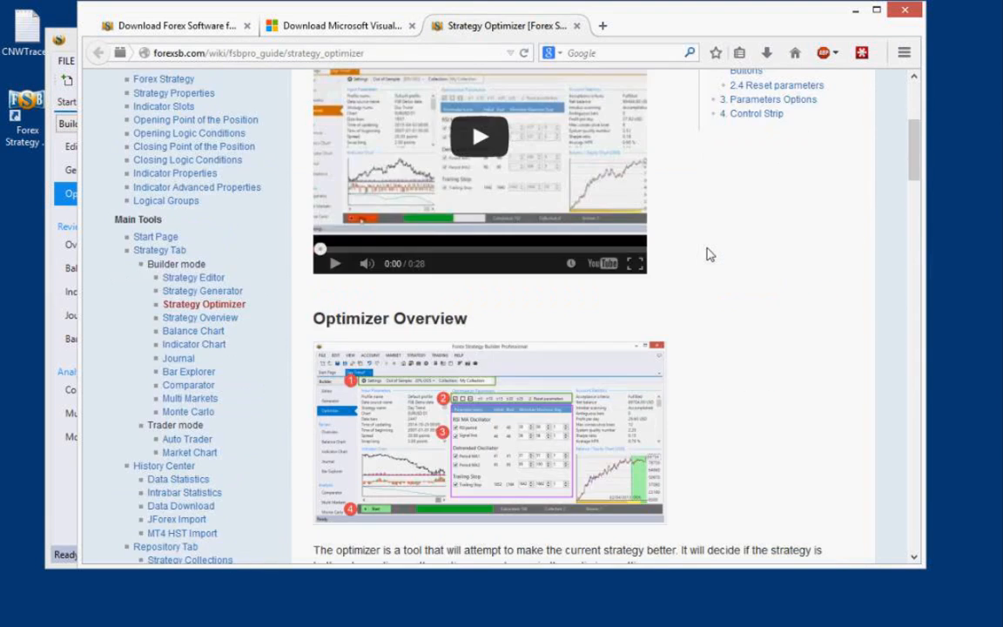
{"action": "scroll", "coordinate": [709, 253], "scroll_direction": "down", "scroll_amount": 5}
{"action": "scroll", "coordinate": [707, 250], "scroll_direction": "down", "scroll_amount": 5}
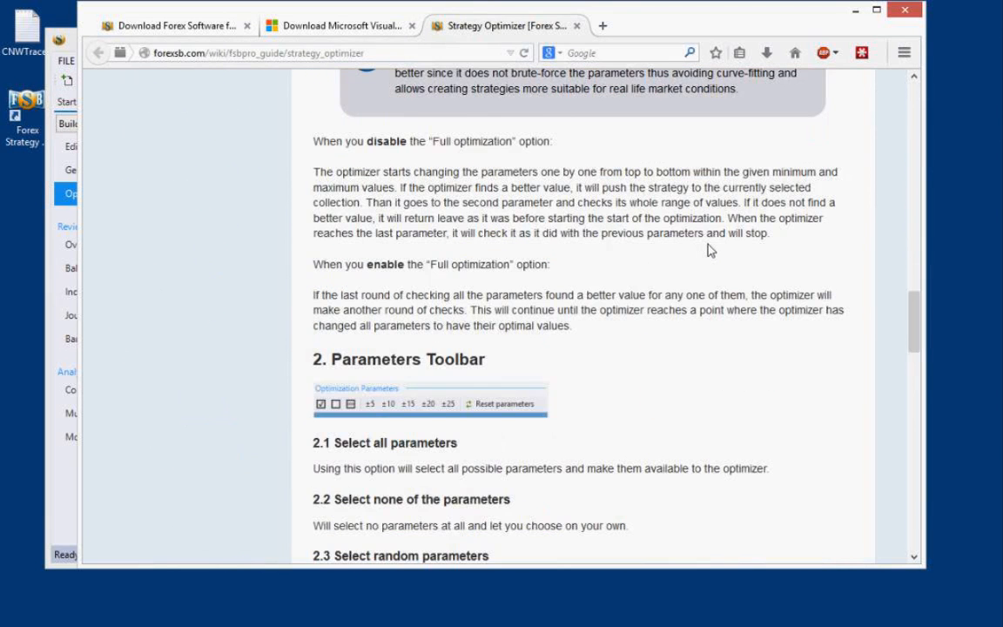
{"action": "scroll", "coordinate": [709, 253], "scroll_direction": "down", "scroll_amount": 5}
{"action": "scroll", "coordinate": [710, 258], "scroll_direction": "up", "scroll_amount": 10}
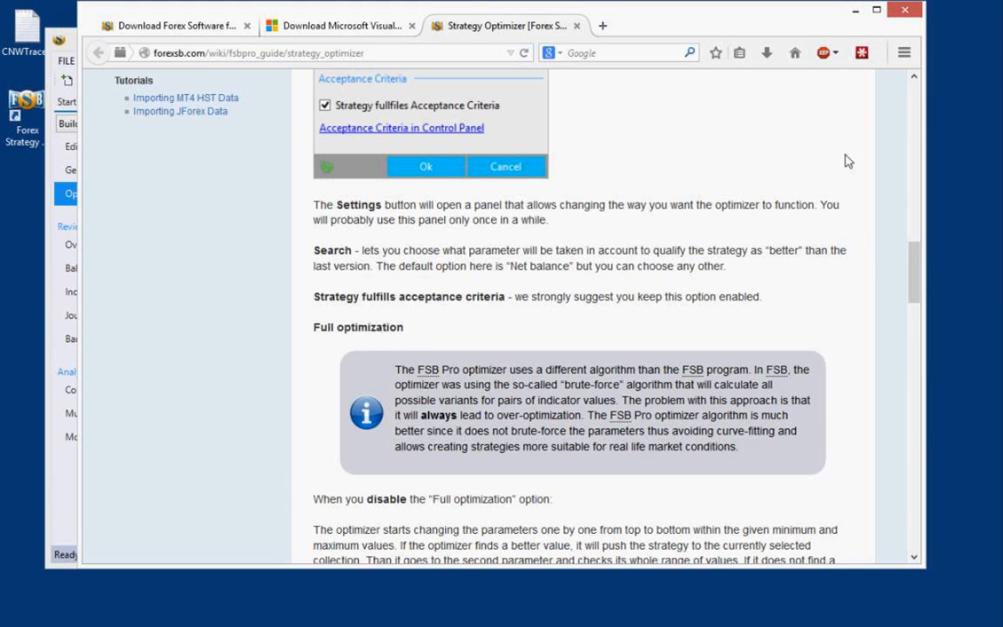
{"action": "left_click_drag", "start_coordinate": [913, 275], "coordinate": [924, 83]}
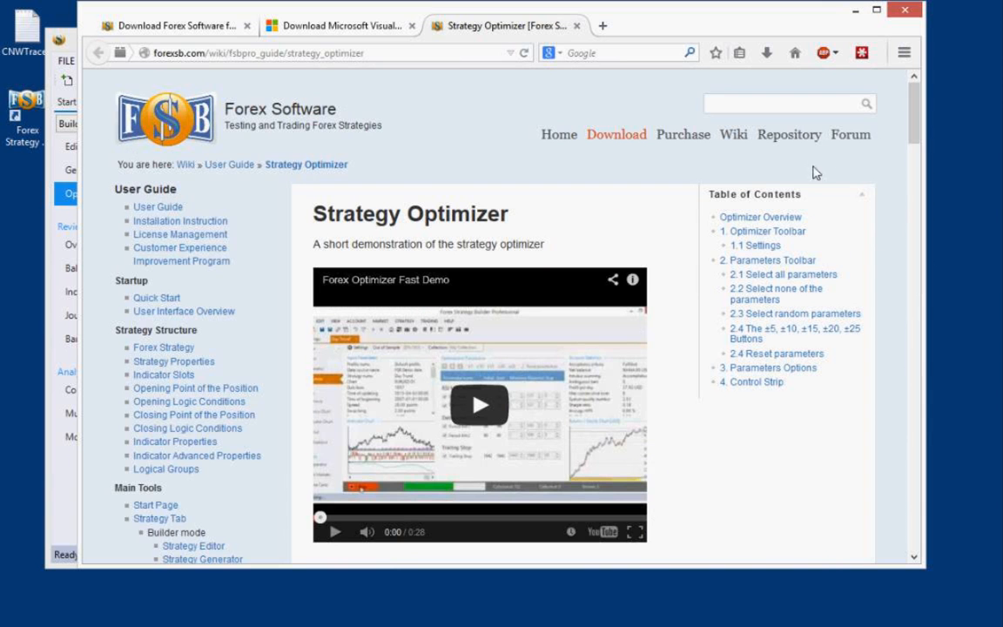
Open the website's Forex Forum, look through its list of forum sections and minimize the browser
{"action": "left_click", "coordinate": [856, 140]}
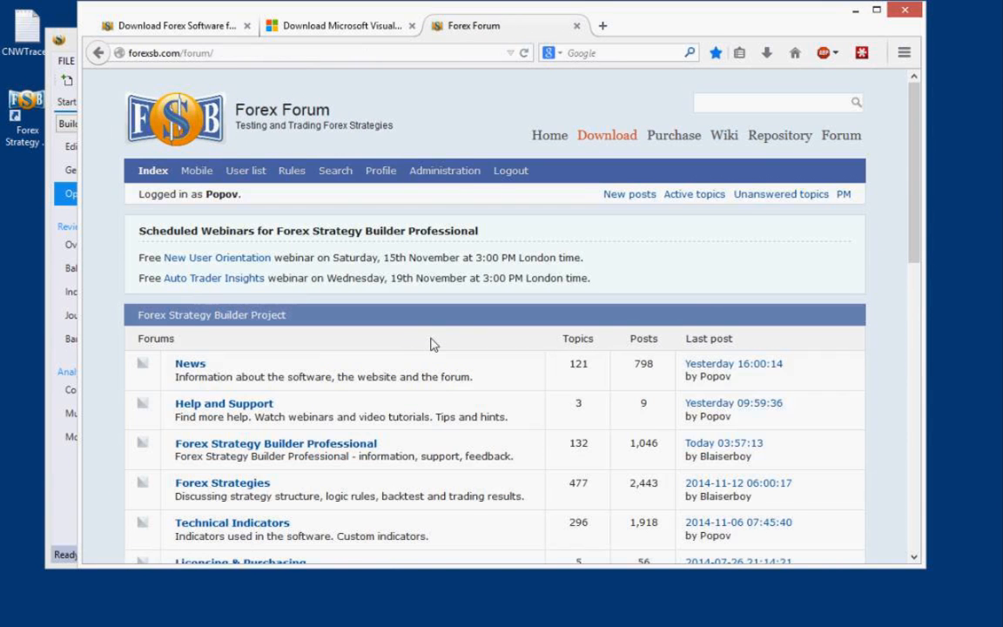
{"action": "scroll", "coordinate": [435, 329], "scroll_direction": "down", "scroll_amount": 3}
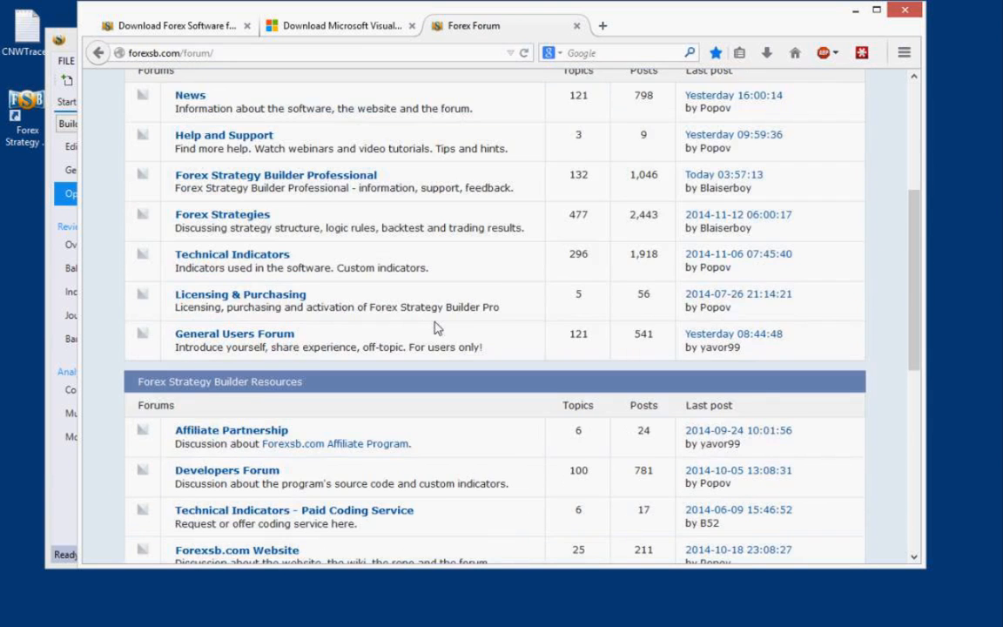
{"action": "scroll", "coordinate": [484, 207], "scroll_direction": "up", "scroll_amount": 3}
{"action": "scroll", "coordinate": [290, 390], "scroll_direction": "down", "scroll_amount": 2}
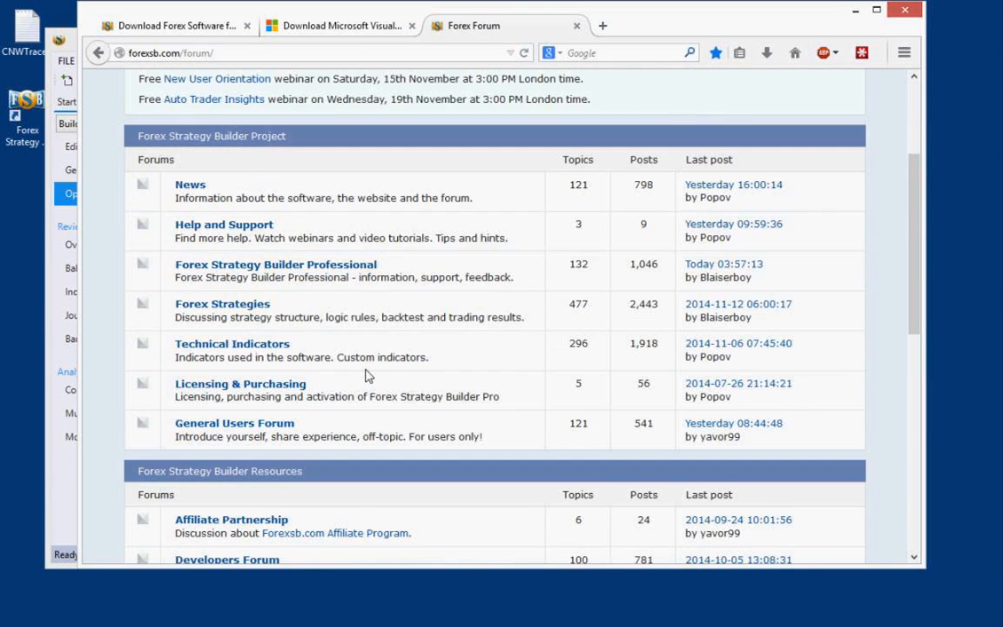
{"action": "scroll", "coordinate": [365, 374], "scroll_direction": "down", "scroll_amount": 3}
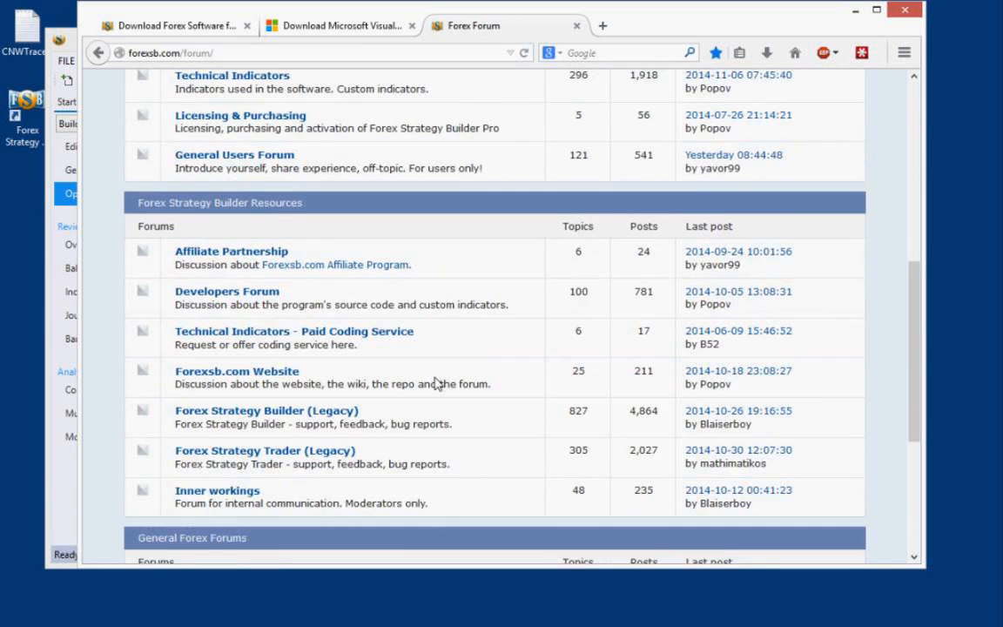
{"action": "scroll", "coordinate": [439, 383], "scroll_direction": "up", "scroll_amount": 3}
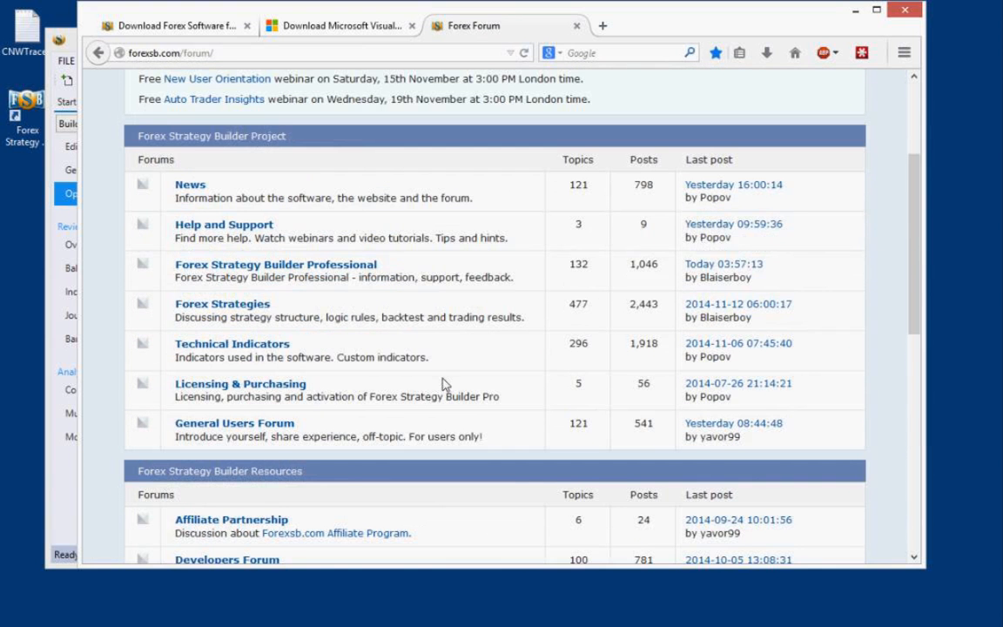
{"action": "scroll", "coordinate": [442, 384], "scroll_direction": "down", "scroll_amount": 5}
{"action": "scroll", "coordinate": [442, 383], "scroll_direction": "up", "scroll_amount": 6}
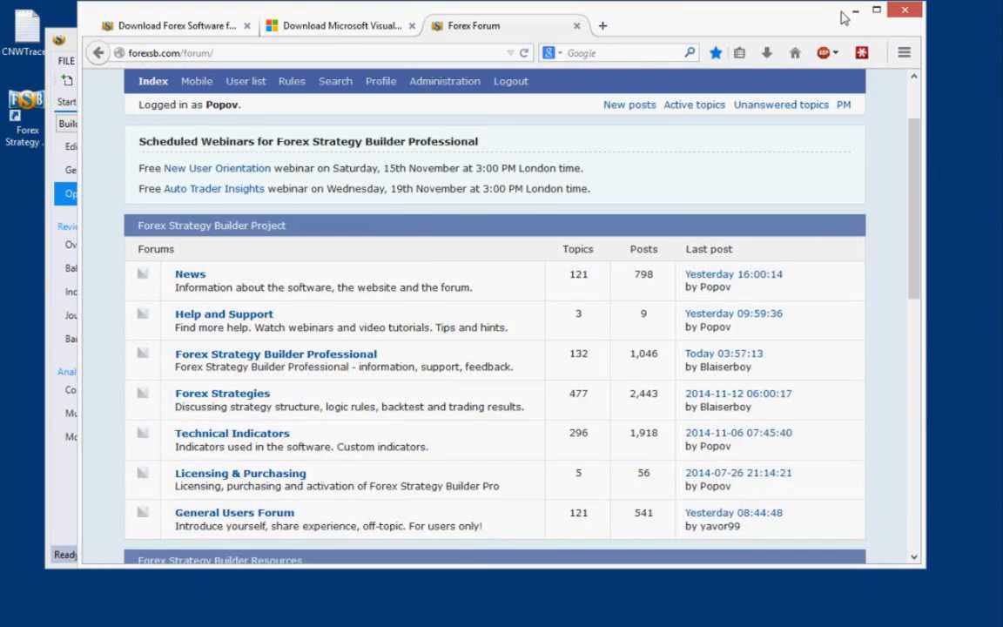
{"action": "left_click", "coordinate": [853, 12]}
View the About Forex Strategy Builder information with version, contact and license details, and close it
{"action": "left_click_drag", "start_coordinate": [774, 53], "coordinate": [792, 43]}
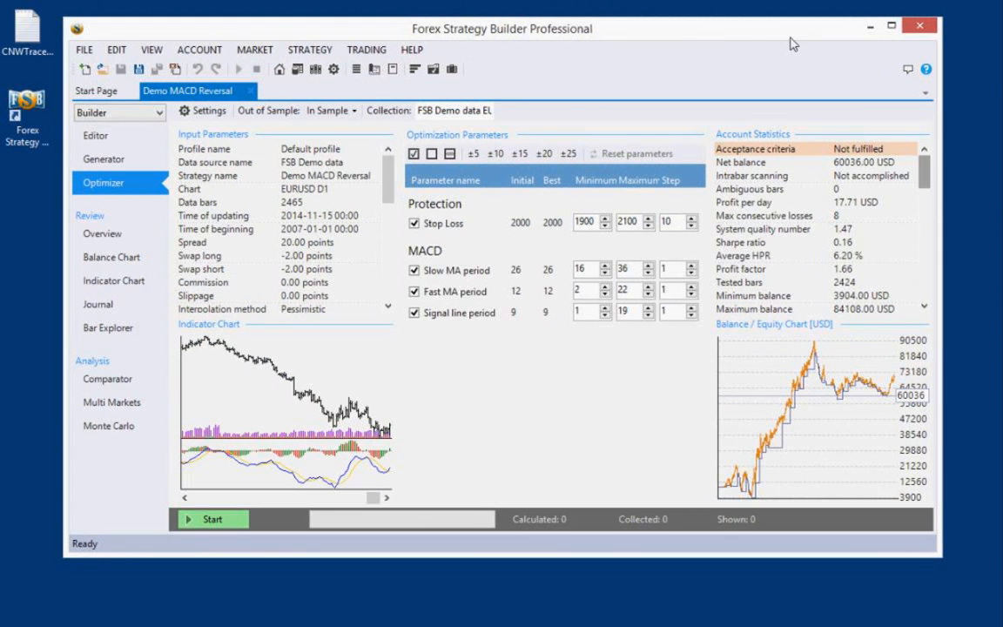
{"action": "left_click_drag", "start_coordinate": [735, 32], "coordinate": [743, 25]}
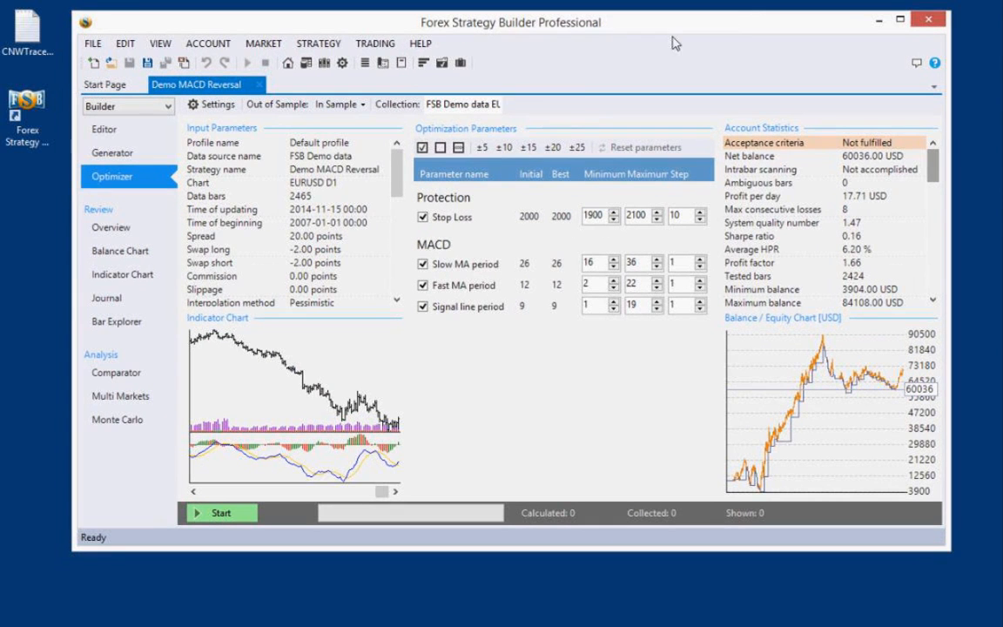
{"action": "left_click", "coordinate": [420, 42]}
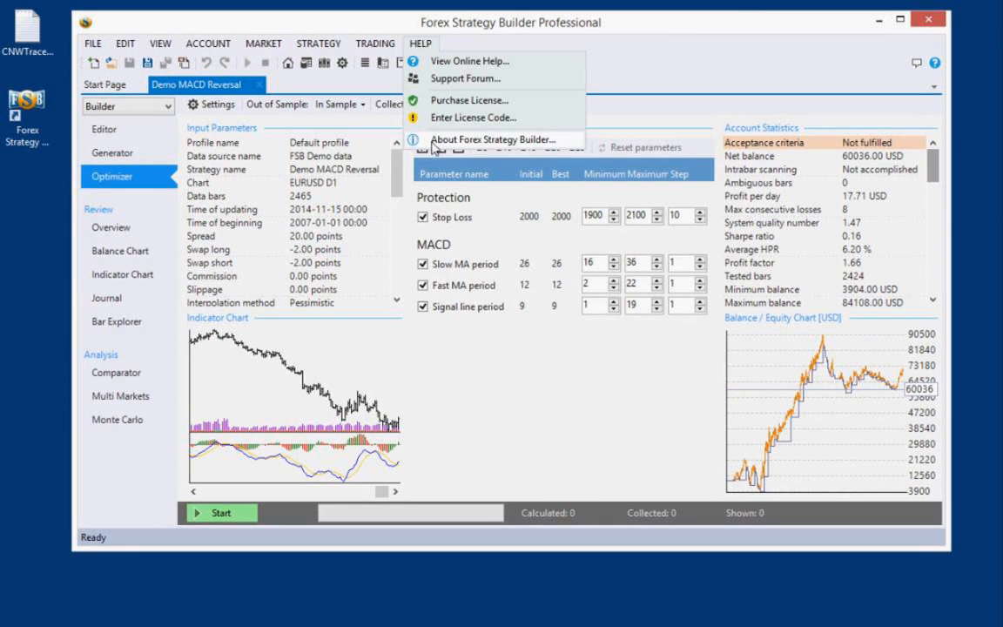
{"action": "left_click", "coordinate": [484, 139]}
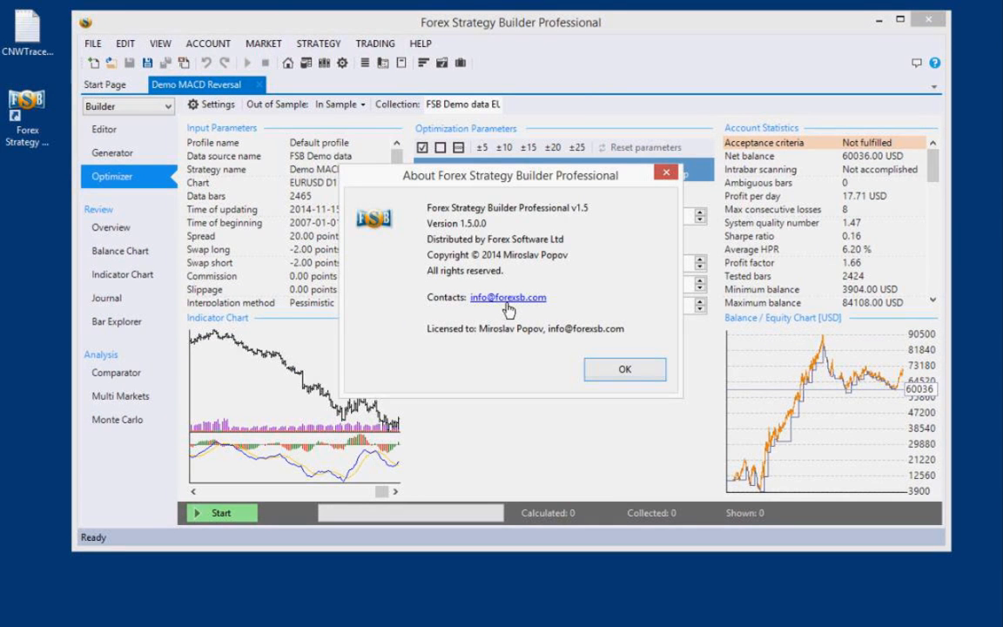
{"action": "left_click", "coordinate": [609, 372]}
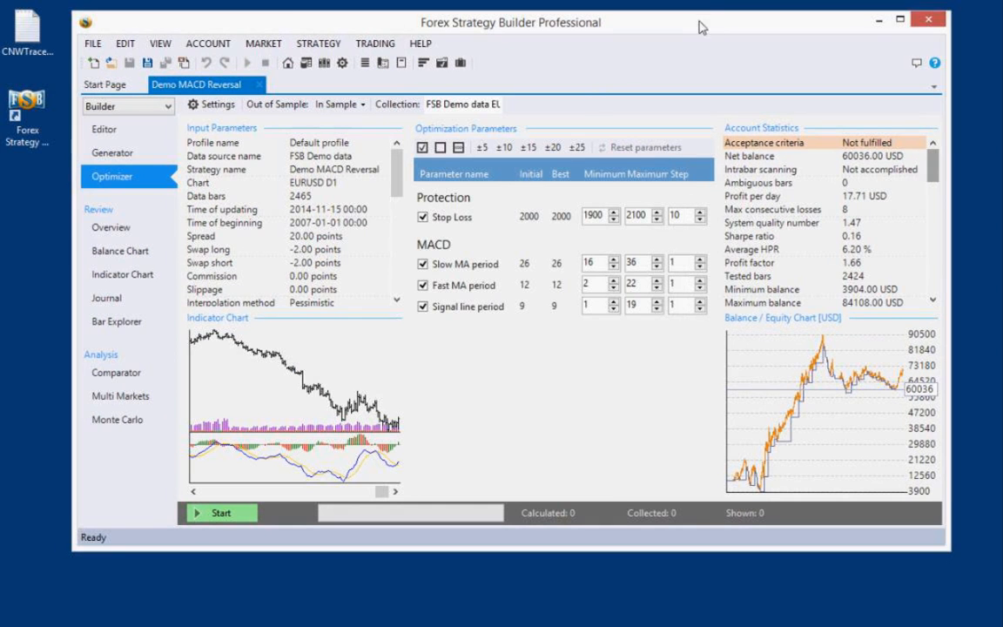
Open the Feedback Form, try its option to include an email address and close the form without sending anything
{"action": "left_click_drag", "start_coordinate": [707, 21], "coordinate": [720, 22]}
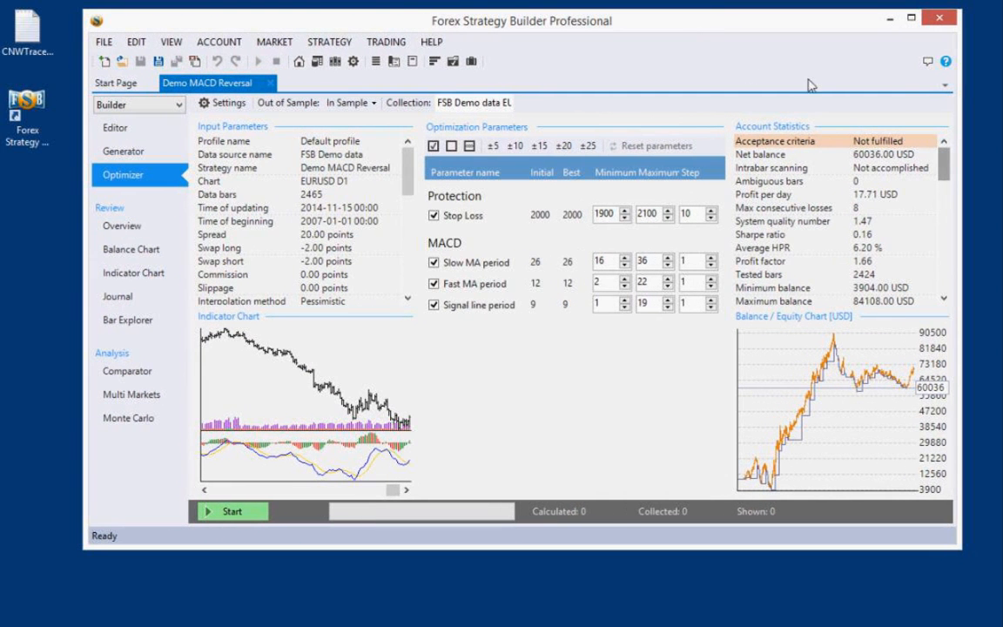
{"action": "left_click", "coordinate": [928, 64]}
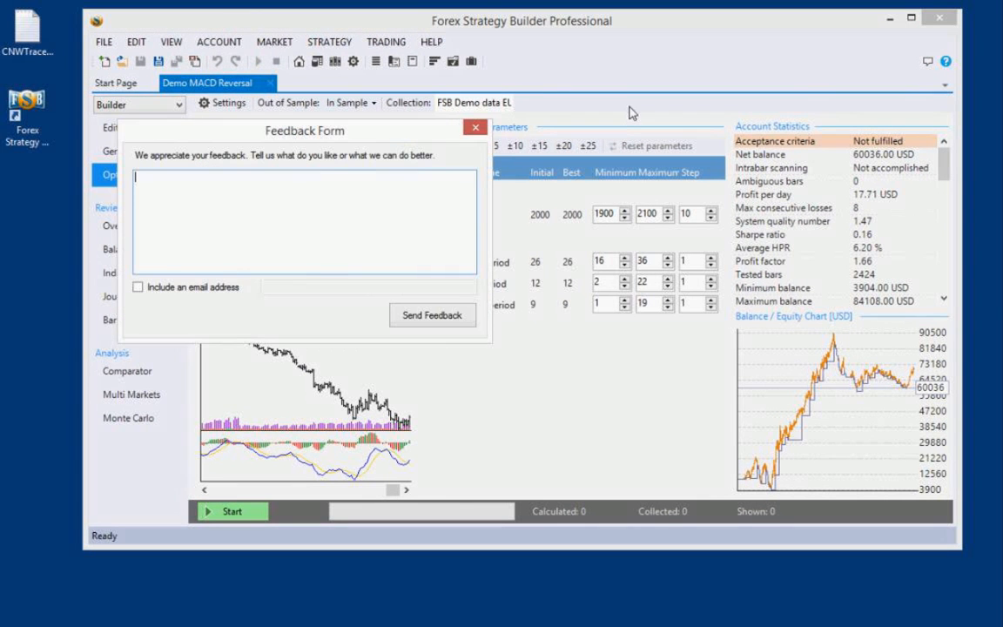
{"action": "left_click_drag", "start_coordinate": [283, 131], "coordinate": [612, 174]}
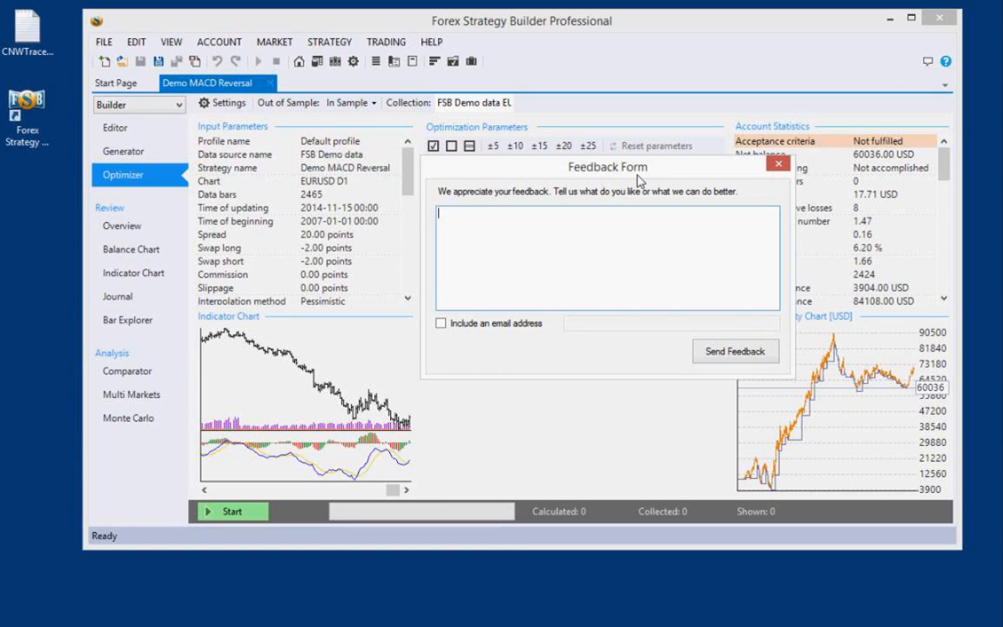
{"action": "left_click", "coordinate": [442, 323]}
{"action": "left_click", "coordinate": [586, 329]}
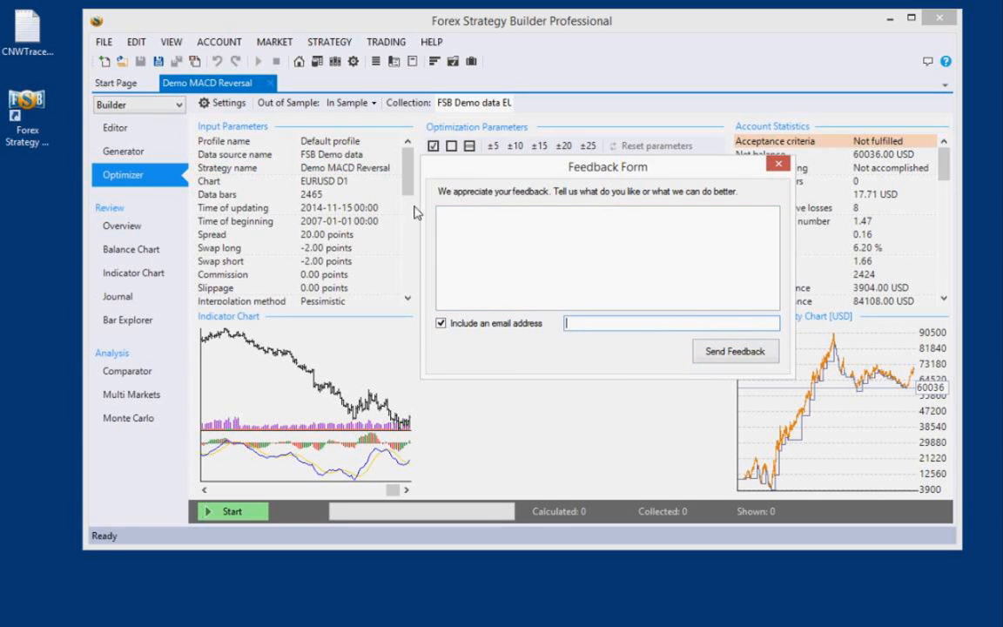
{"action": "left_click", "coordinate": [440, 322]}
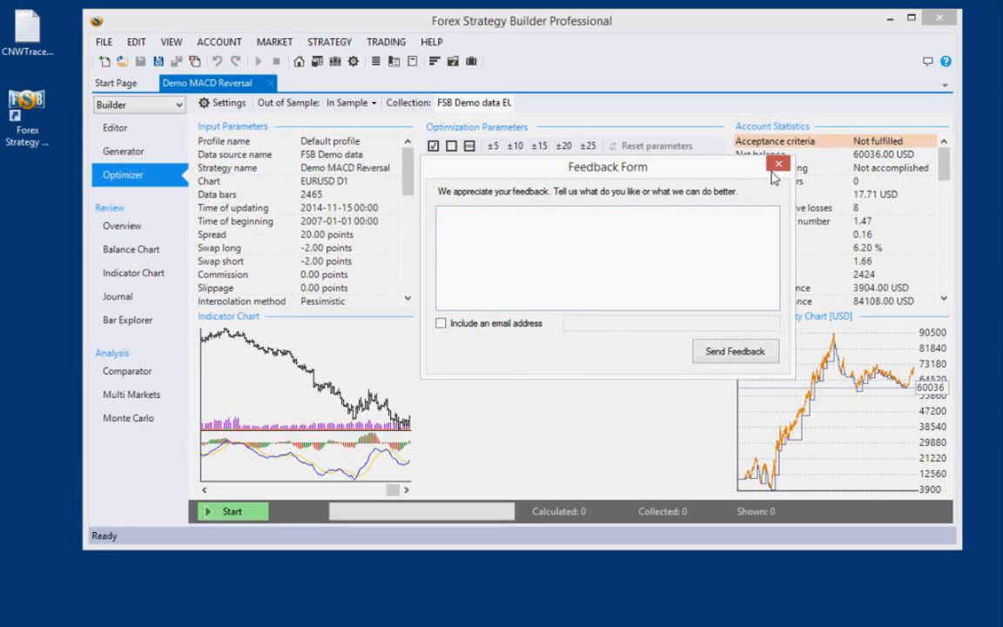
{"action": "left_click", "coordinate": [777, 164]}
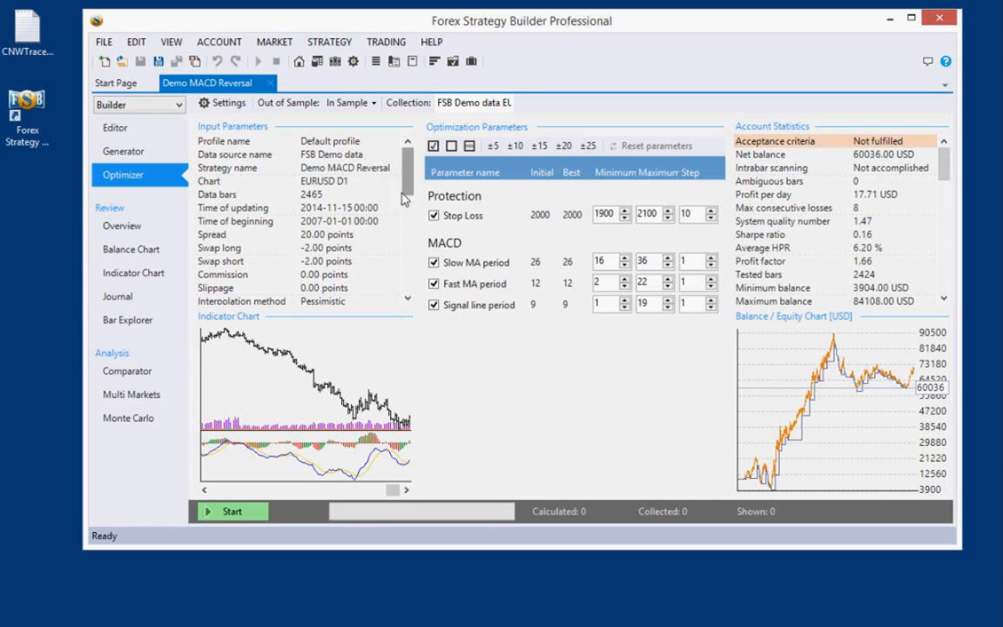
Switch back and forth between the Start Page and the open Demo MACD Reversal strategy
{"action": "left_click_drag", "start_coordinate": [335, 22], "coordinate": [352, 39]}
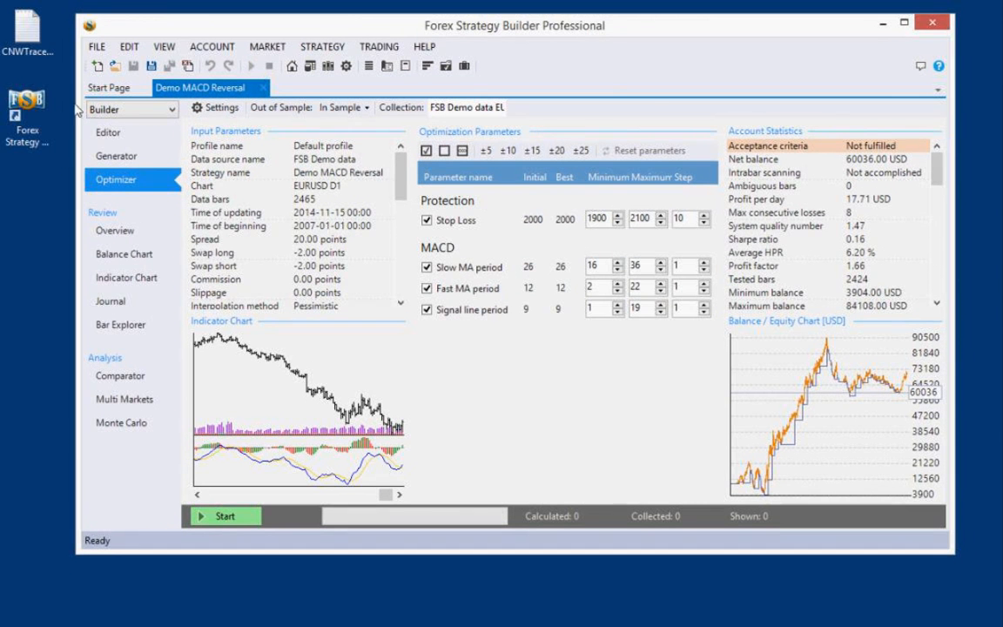
{"action": "left_click_drag", "start_coordinate": [588, 33], "coordinate": [601, 26]}
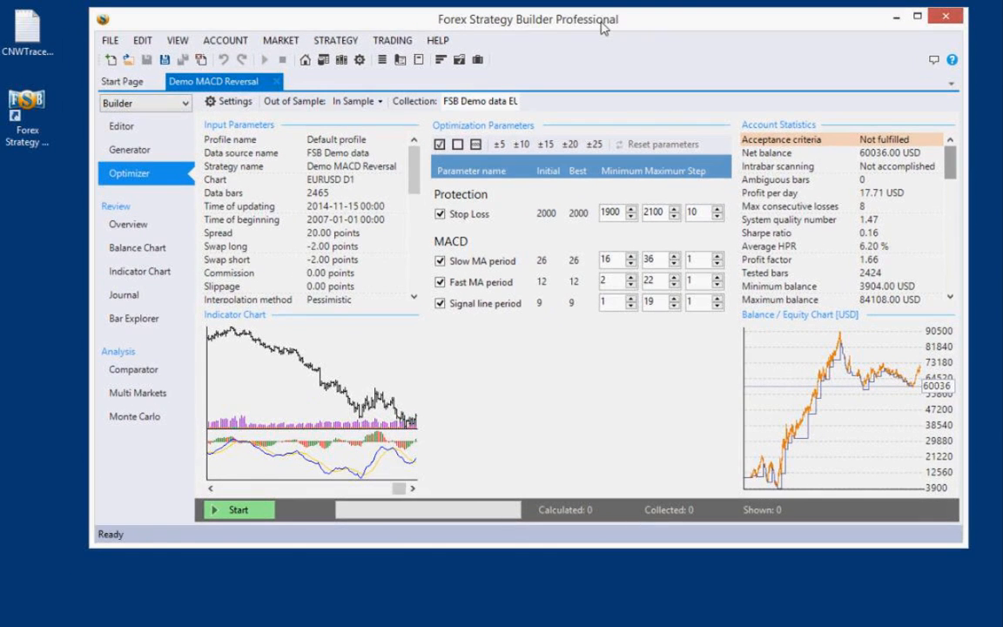
{"action": "left_click", "coordinate": [122, 82]}
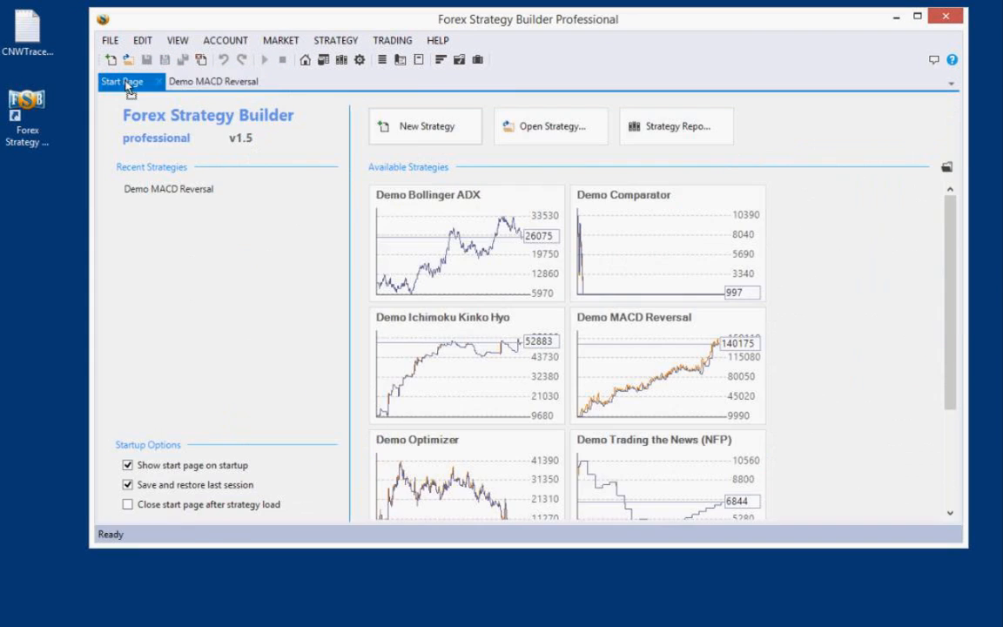
{"action": "left_click", "coordinate": [206, 83]}
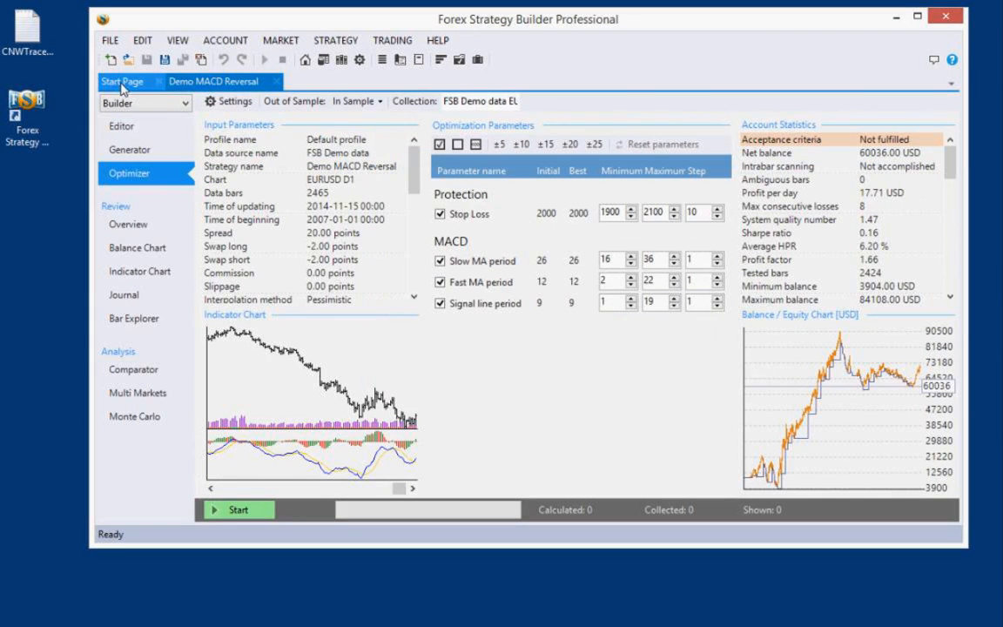
{"action": "left_click", "coordinate": [122, 85]}
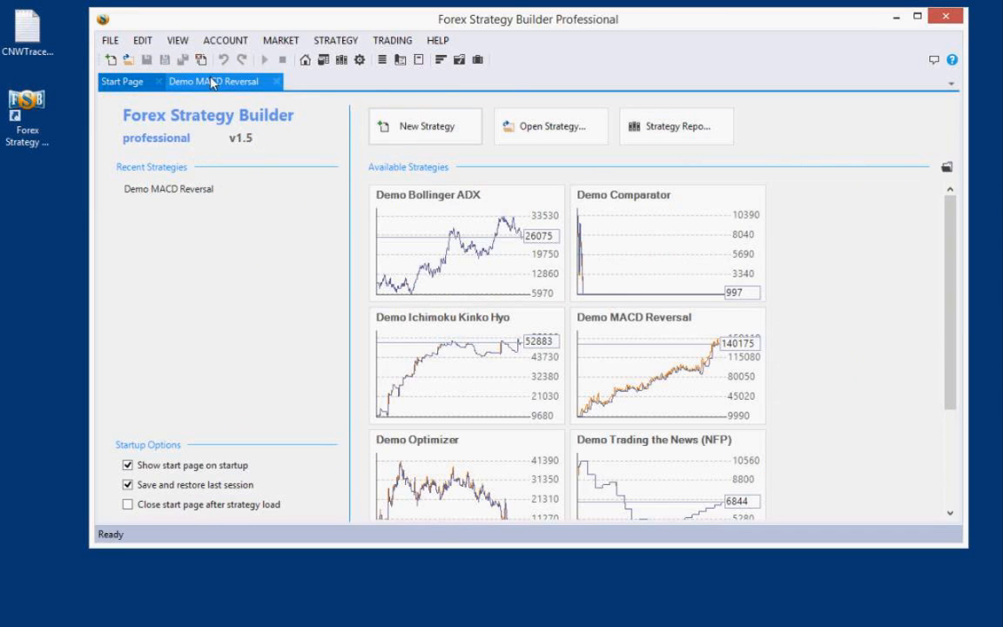
Open the History Center and switch between it and the Demo MACD Reversal strategy
{"action": "left_click", "coordinate": [324, 61]}
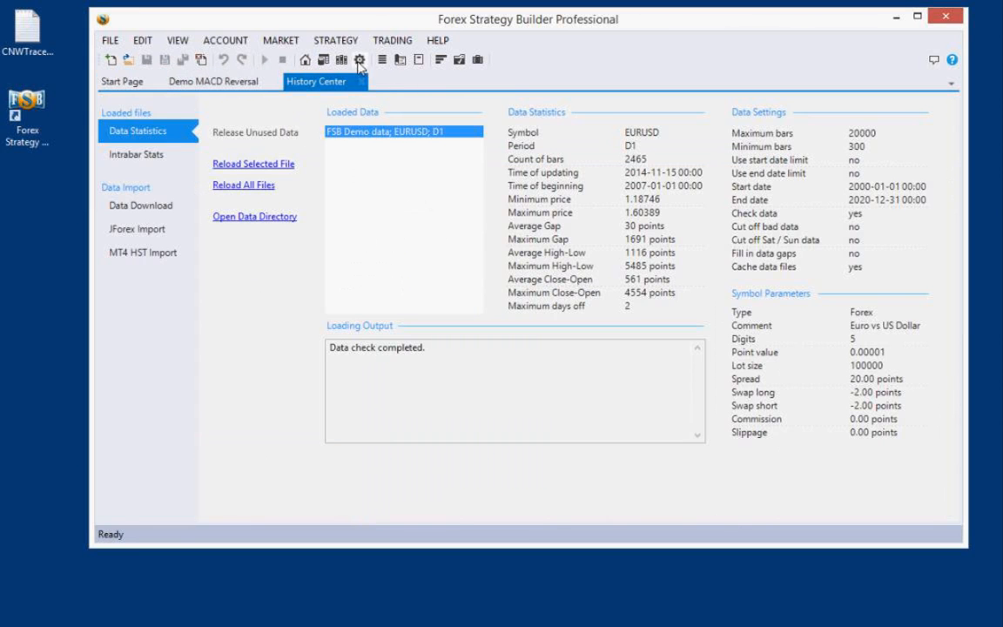
{"action": "left_click", "coordinate": [213, 83]}
{"action": "left_click", "coordinate": [309, 83]}
{"action": "left_click", "coordinate": [219, 83]}
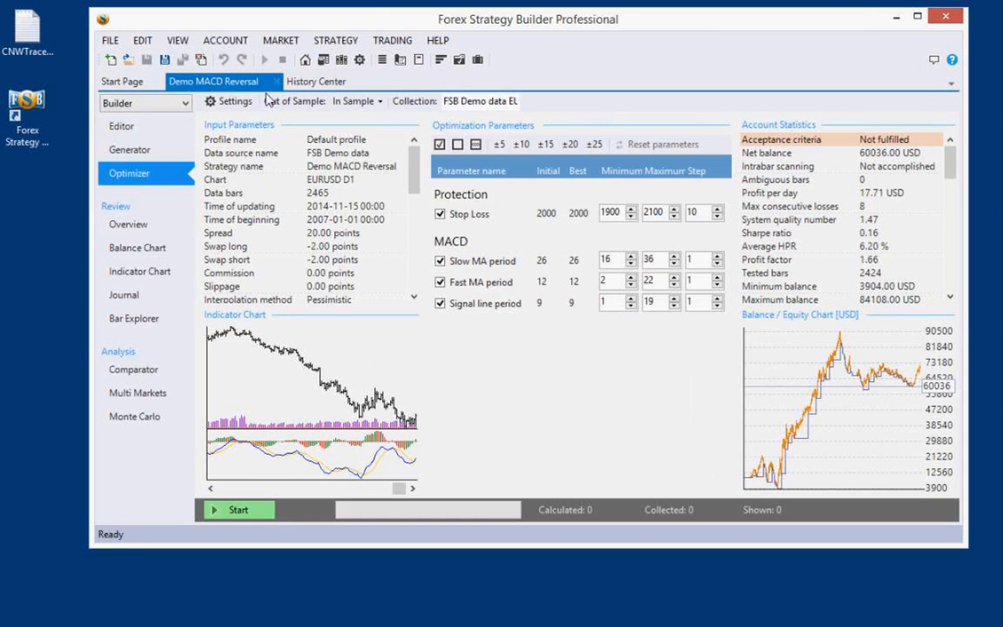
Close the Demo MACD Reversal strategy and the History Center, leaving only the Start Page open
{"action": "left_click", "coordinate": [276, 82]}
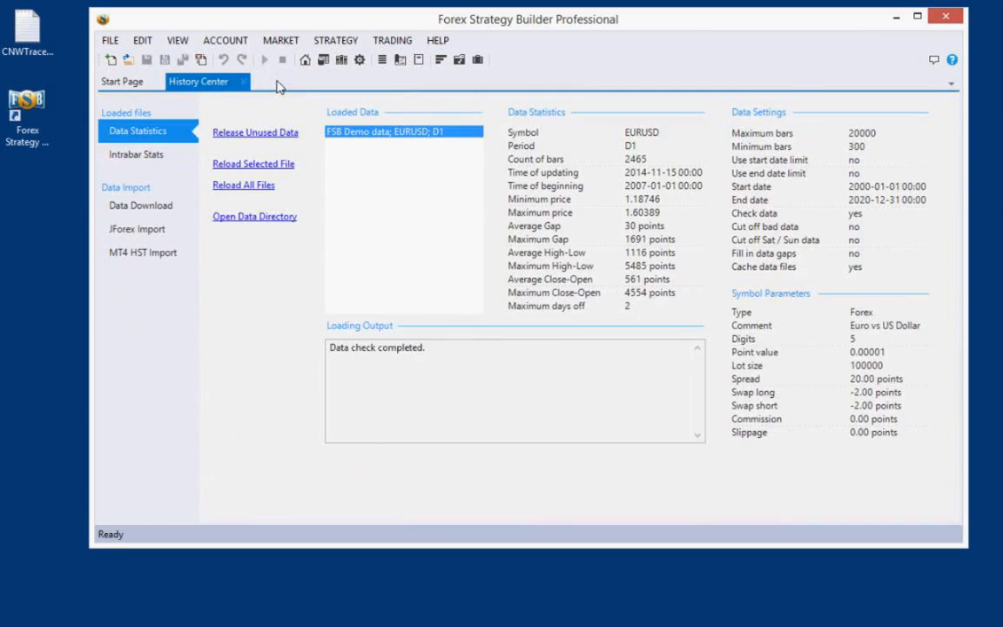
{"action": "left_click", "coordinate": [247, 83]}
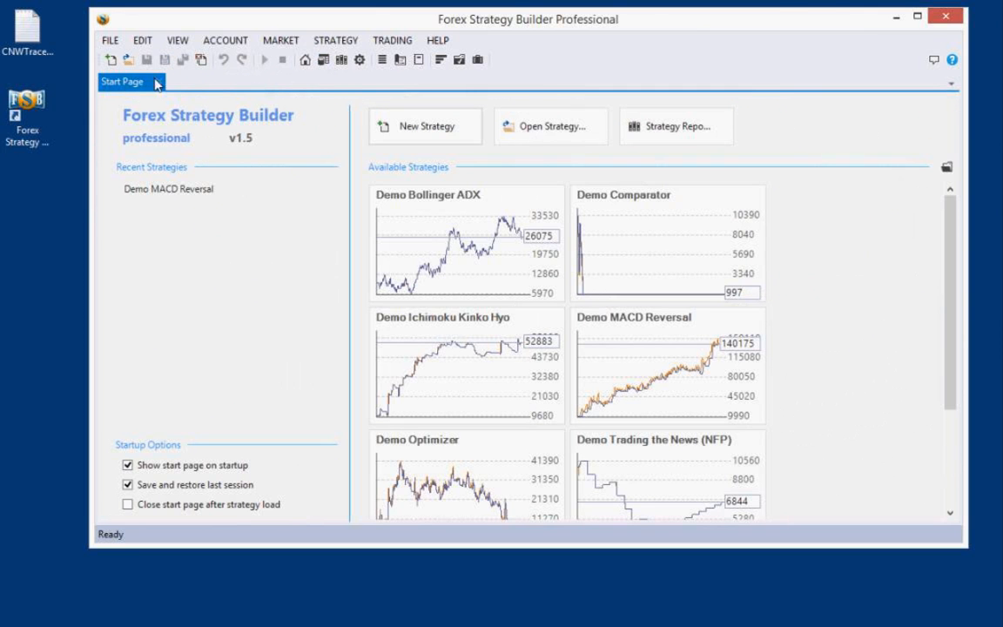
{"action": "left_click_drag", "start_coordinate": [310, 18], "coordinate": [305, 29]}
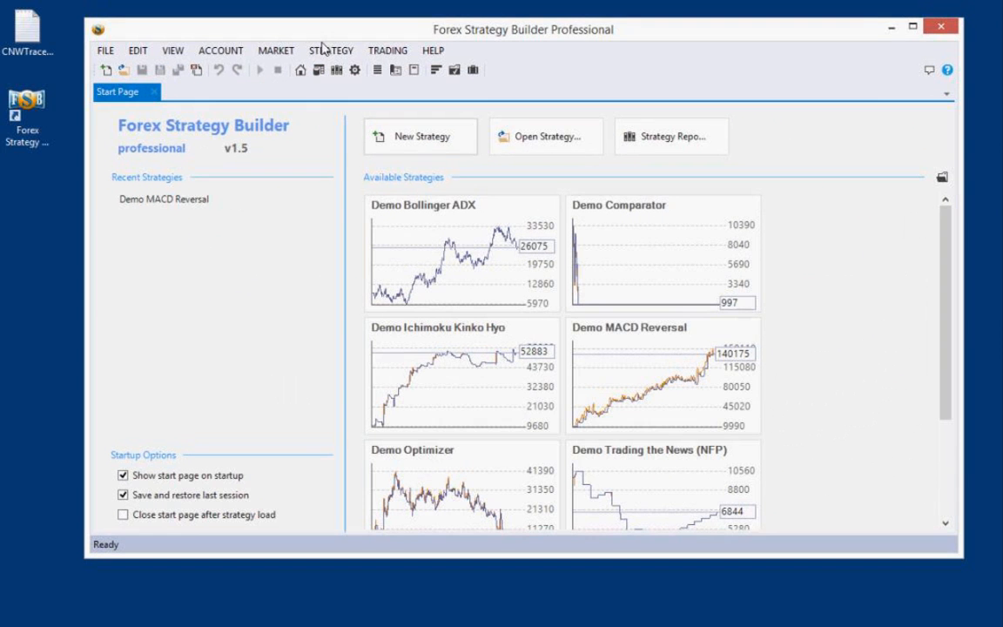
Close the Start Page and open it again
{"action": "left_click", "coordinate": [155, 93]}
{"action": "left_click", "coordinate": [300, 71]}
{"action": "left_click", "coordinate": [197, 198]}
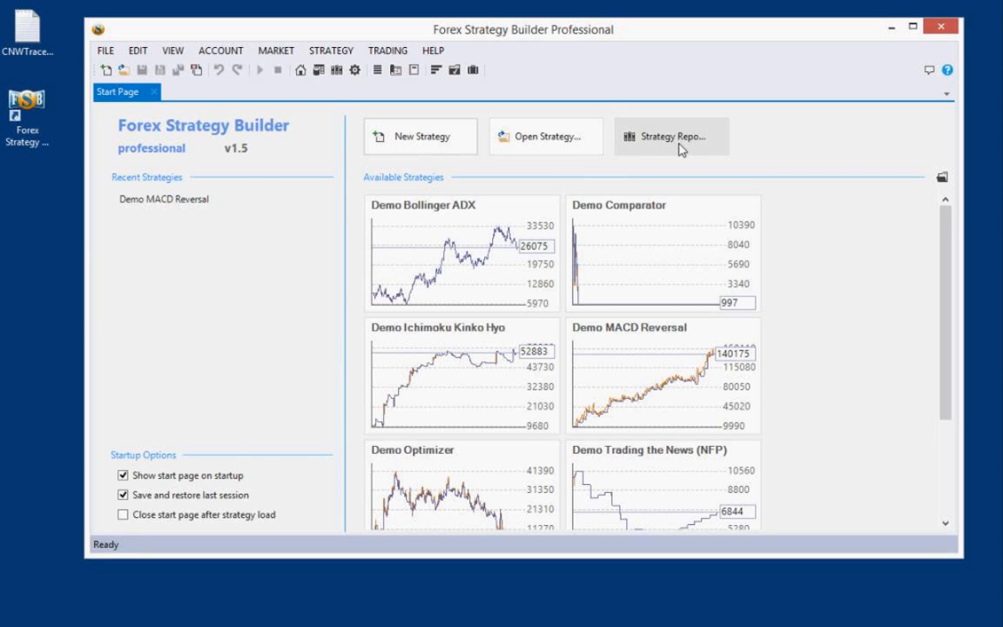
Reposition the program window and widen it so that three available strategies fit in each row
{"action": "left_click_drag", "start_coordinate": [636, 33], "coordinate": [615, 27]}
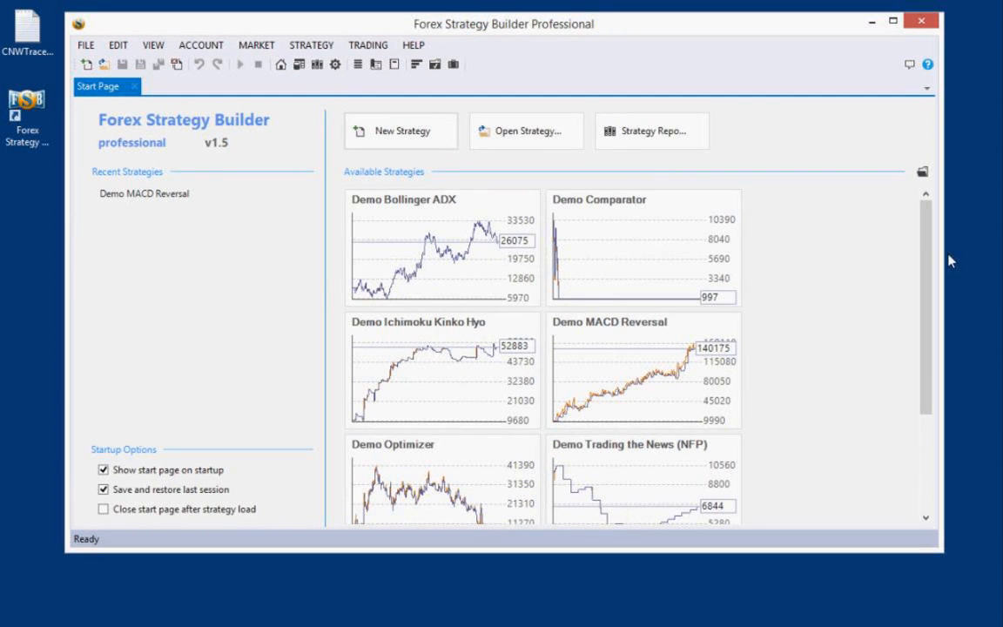
{"action": "left_click_drag", "start_coordinate": [950, 256], "coordinate": [982, 256]}
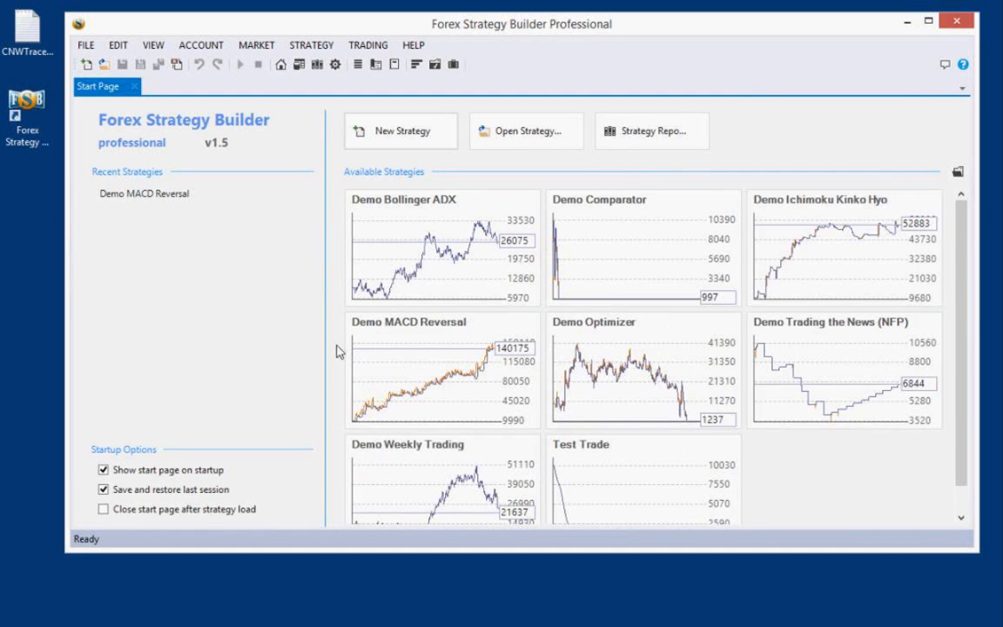
Check the summary details of the available demo strategies and open Demo MACD Reversal
{"action": "mouse_move", "coordinate": [815, 399]}
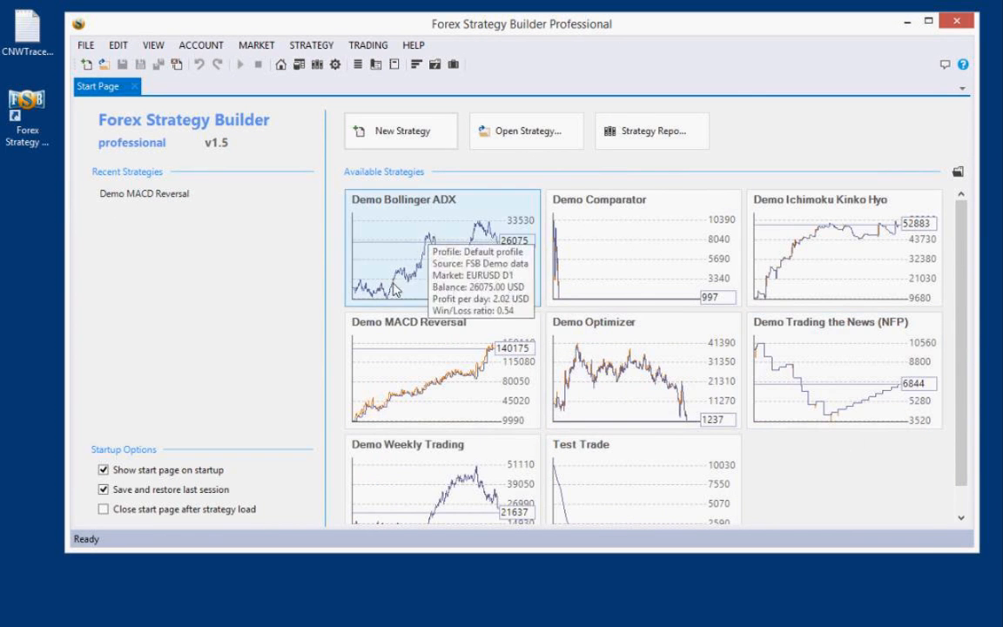
{"action": "mouse_move", "coordinate": [425, 407]}
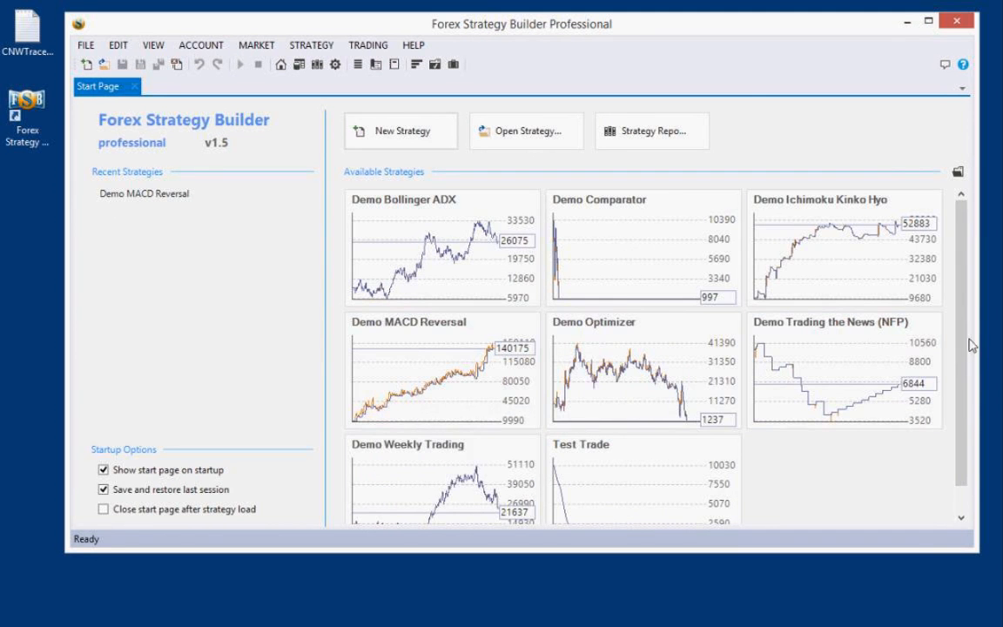
{"action": "mouse_move", "coordinate": [416, 403]}
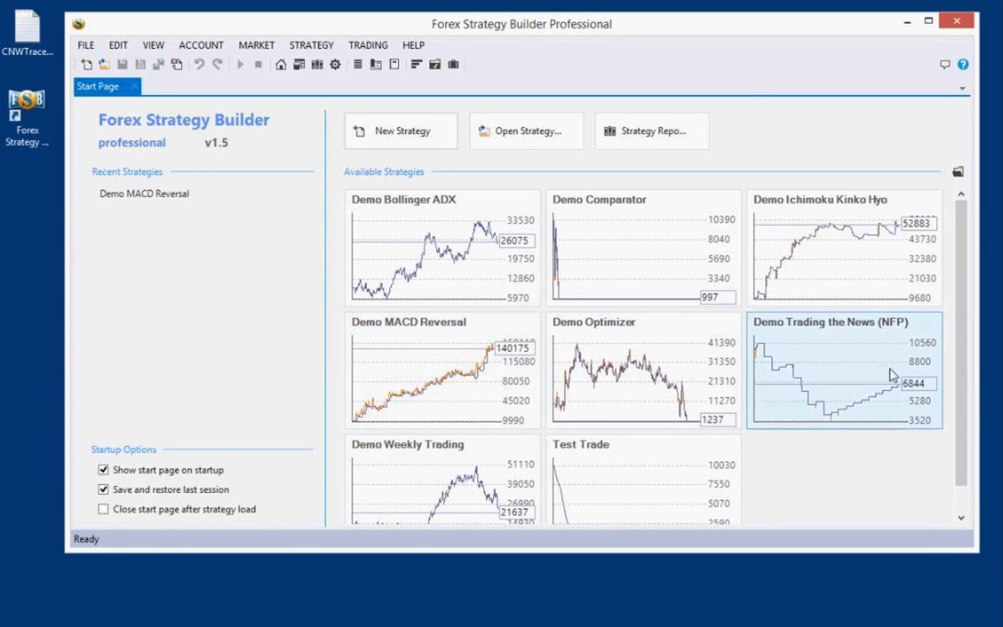
{"action": "mouse_move", "coordinate": [959, 336]}
{"action": "left_mouse_down"}
{"action": "mouse_move", "coordinate": [963, 359]}
{"action": "mouse_move", "coordinate": [966, 333]}
{"action": "left_mouse_up"}
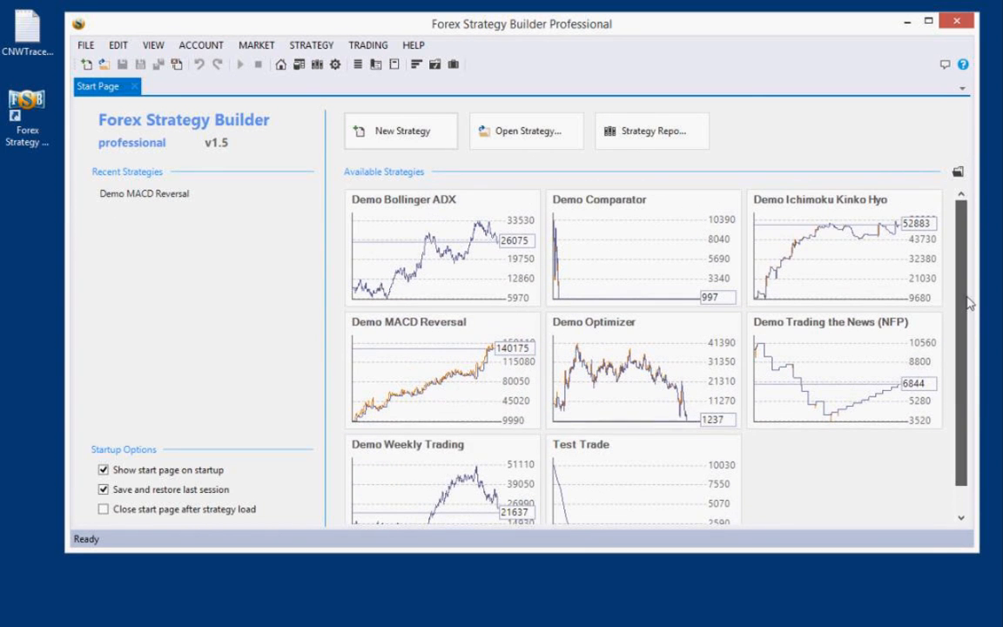
{"action": "mouse_move", "coordinate": [426, 394]}
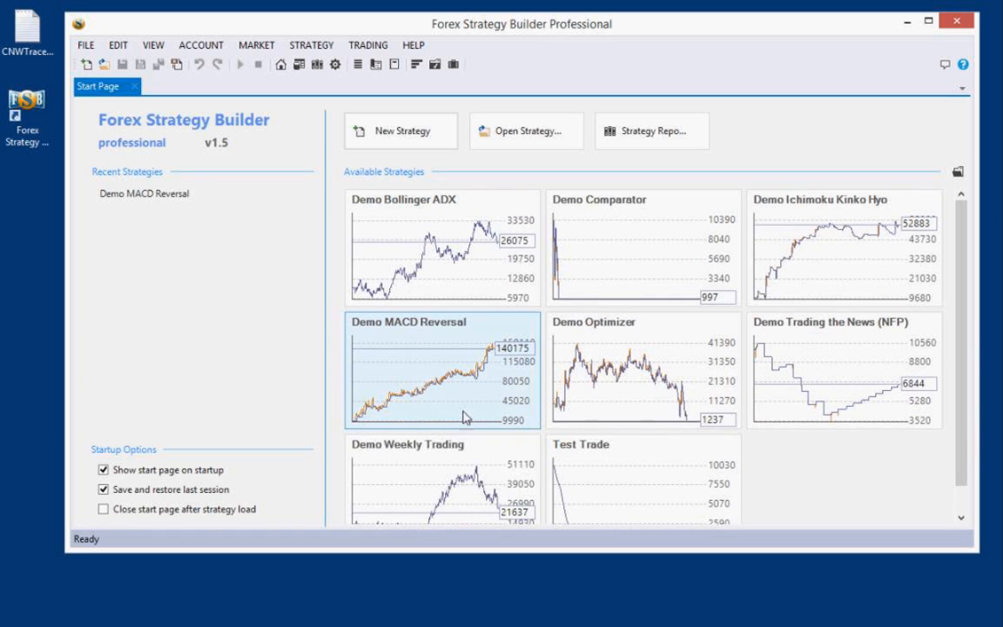
{"action": "mouse_move", "coordinate": [479, 418]}
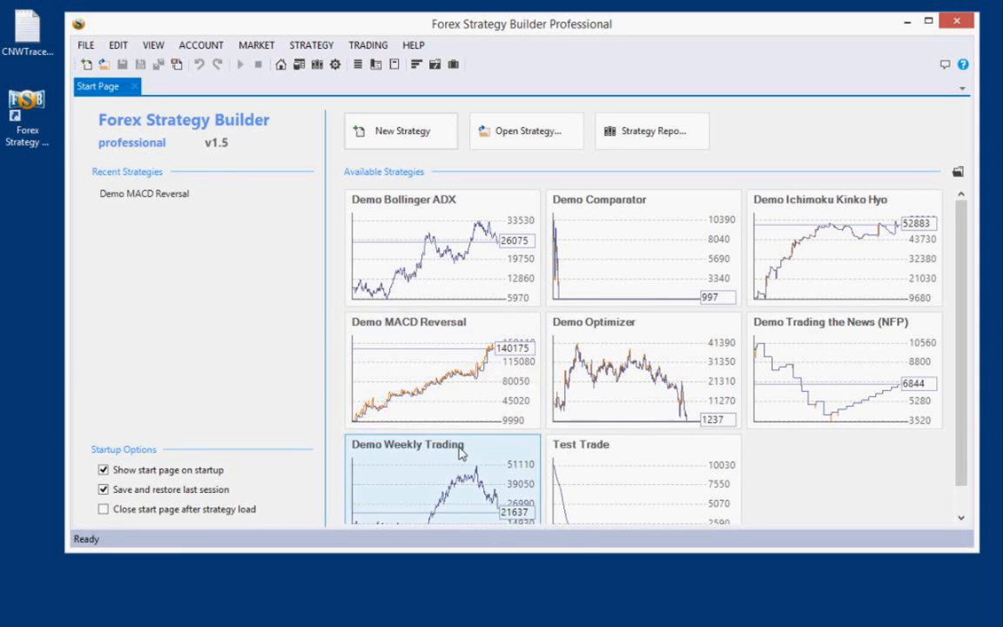
{"action": "mouse_move", "coordinate": [454, 336]}
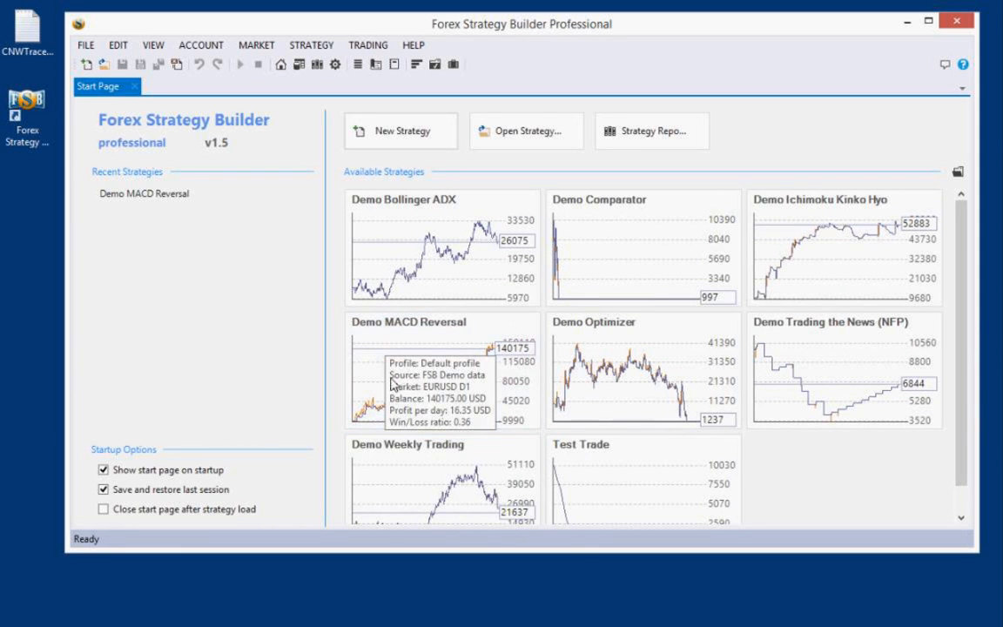
{"action": "left_click", "coordinate": [481, 384]}
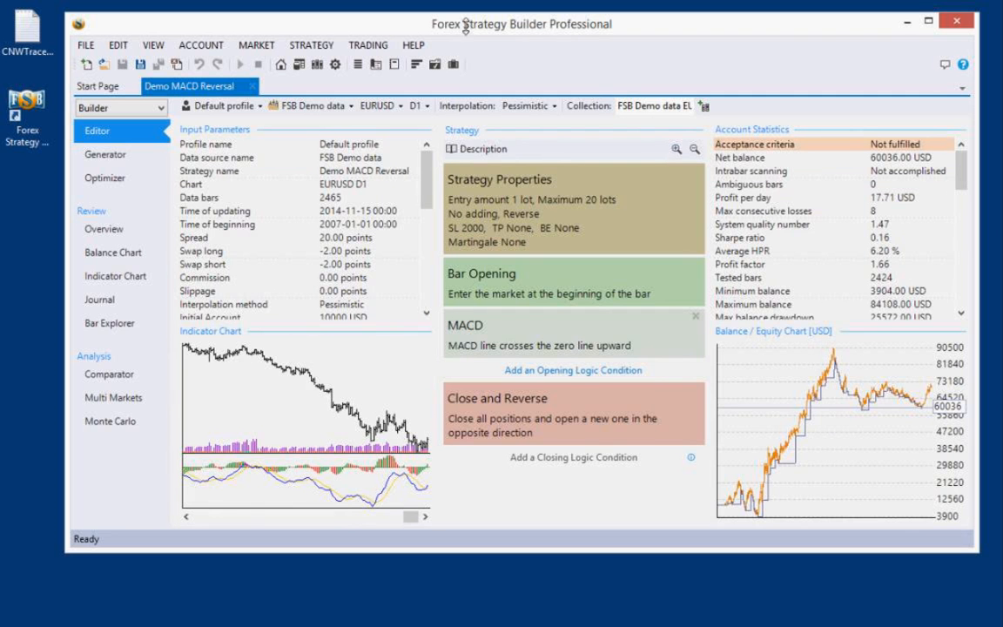
Try Long or Short and MA Oscillator in place of the strategy's MACD opening logic condition
{"action": "left_click_drag", "start_coordinate": [462, 30], "coordinate": [448, 26]}
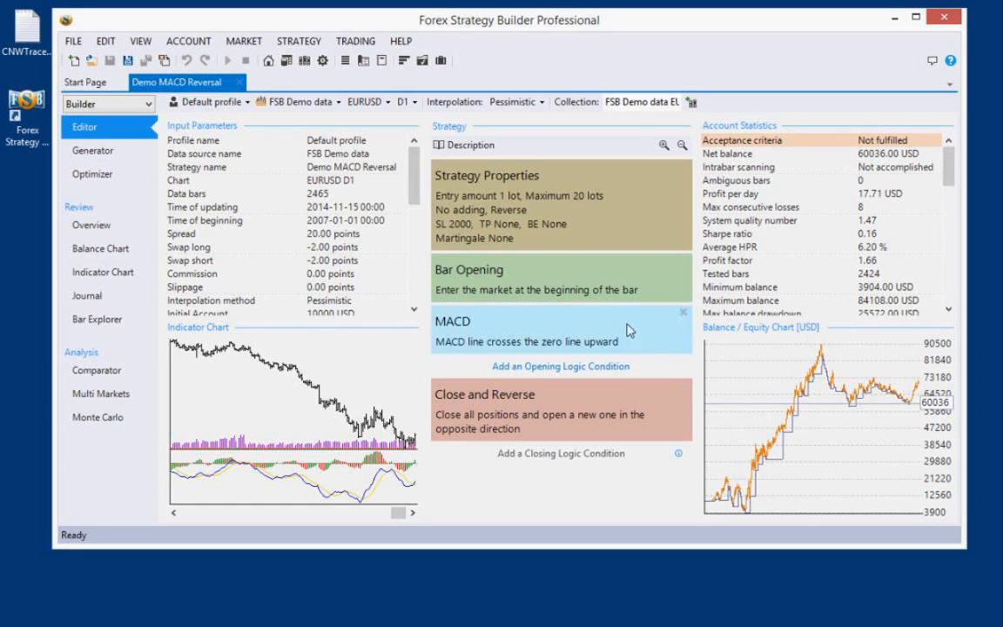
{"action": "left_click", "coordinate": [487, 326]}
{"action": "left_click", "coordinate": [207, 216]}
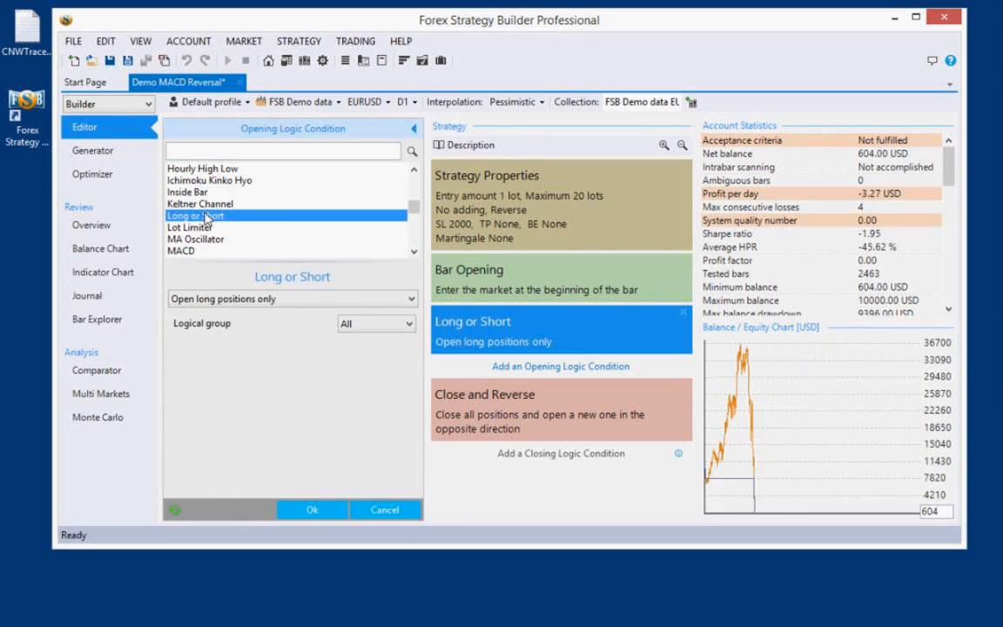
{"action": "left_click", "coordinate": [193, 238]}
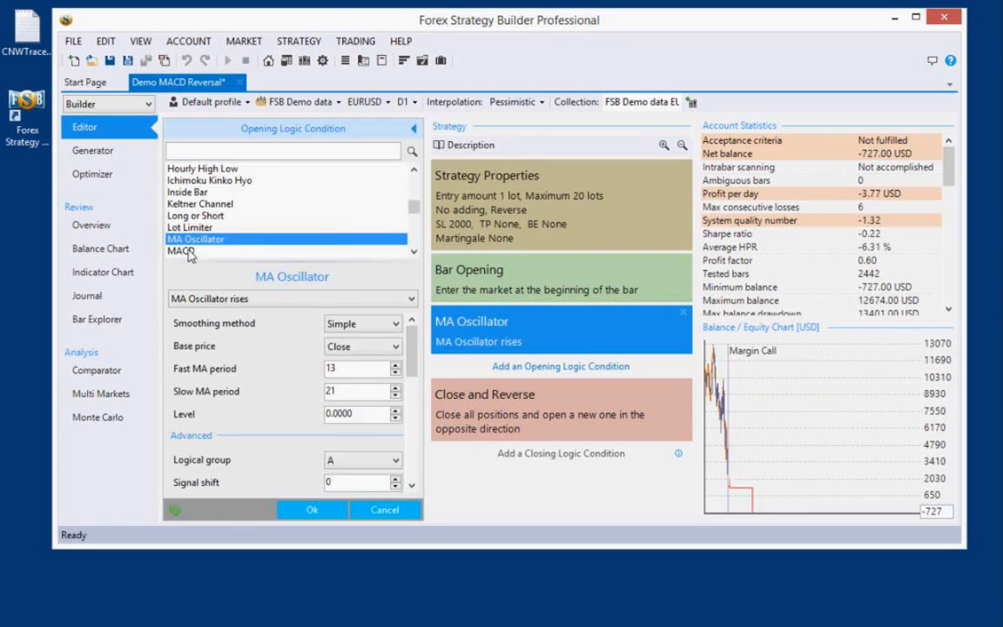
{"action": "left_click", "coordinate": [390, 510]}
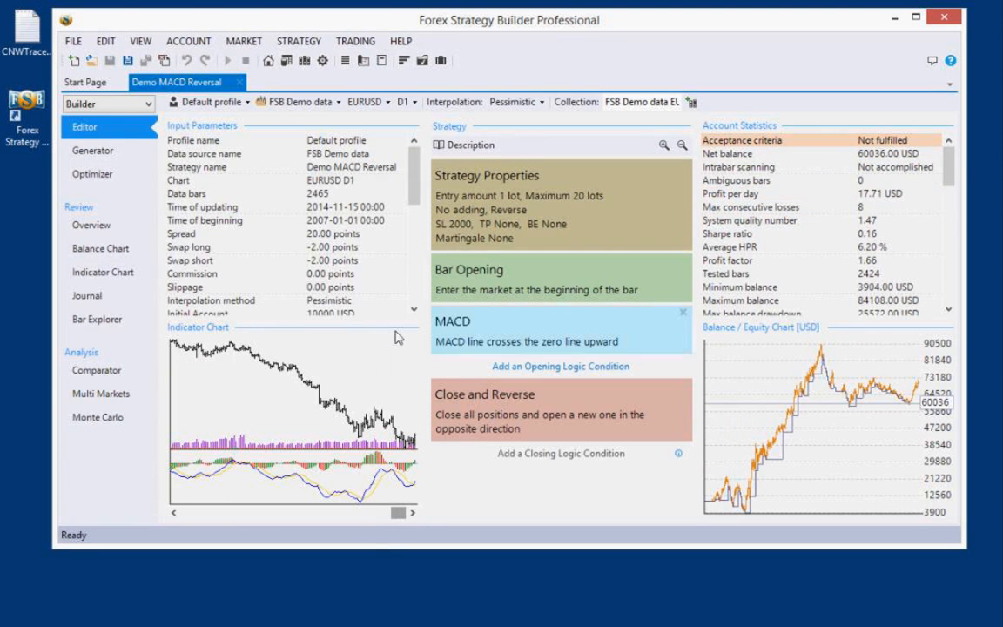
View the Generator and Optimizer pages for the Demo MACD Reversal strategy
{"action": "left_click", "coordinate": [93, 155]}
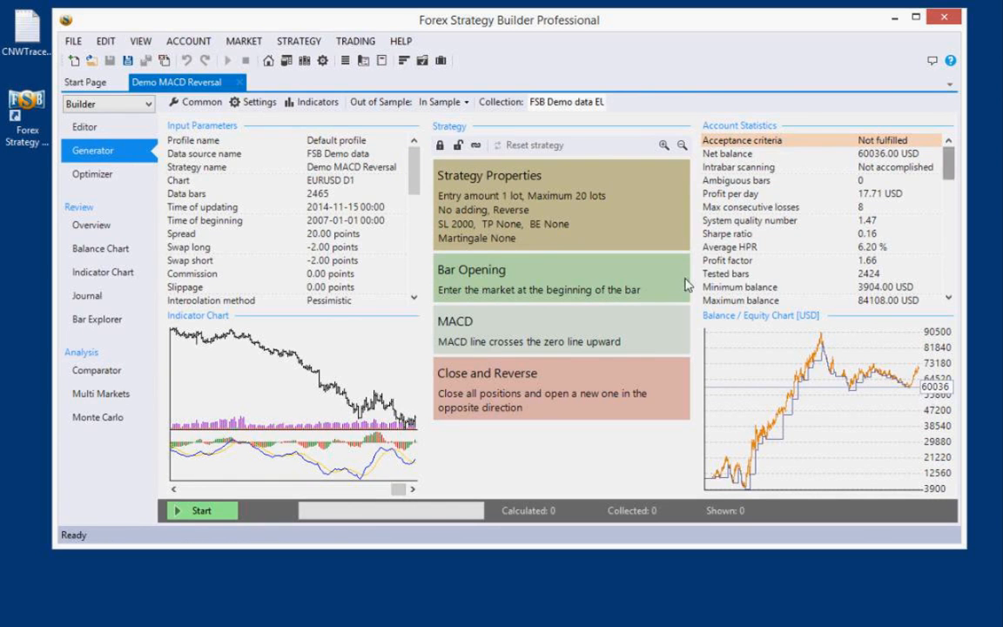
{"action": "left_click", "coordinate": [96, 175]}
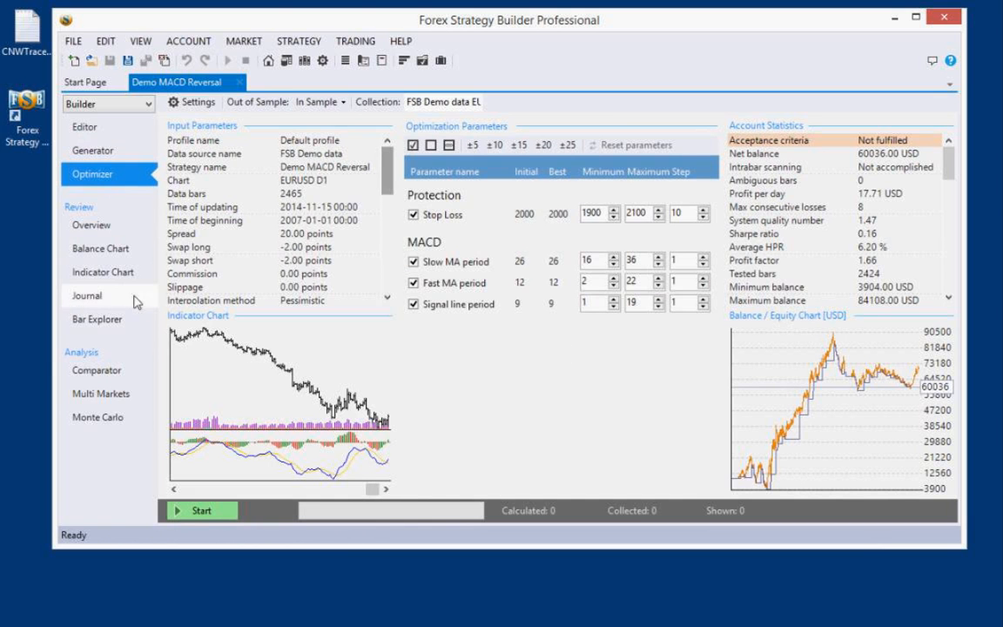
Open the strategy Overview and examine its Description section
{"action": "left_click", "coordinate": [89, 226]}
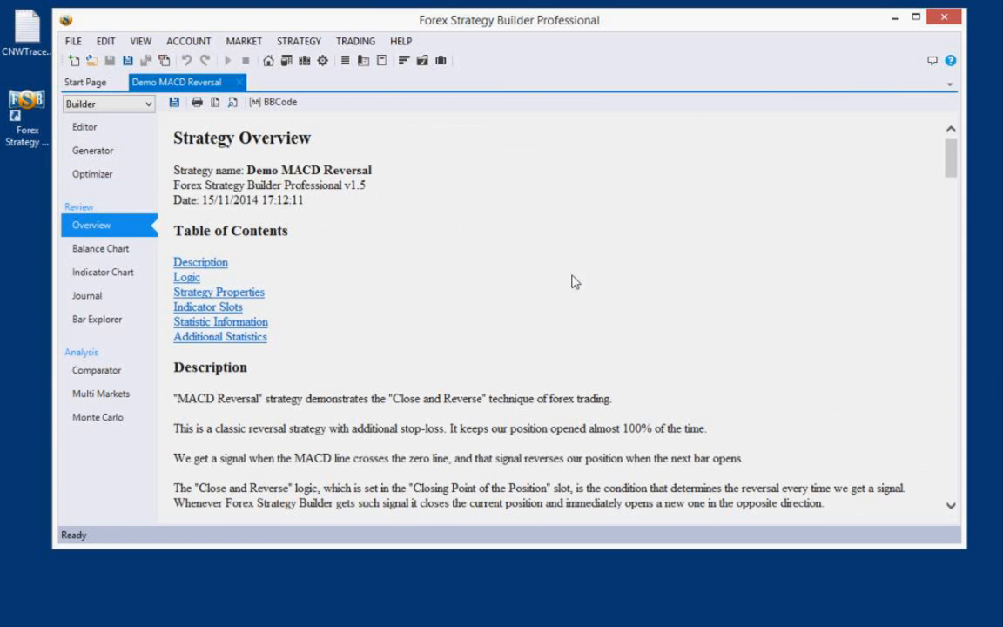
{"action": "scroll", "coordinate": [497, 213], "scroll_direction": "down", "scroll_amount": 5}
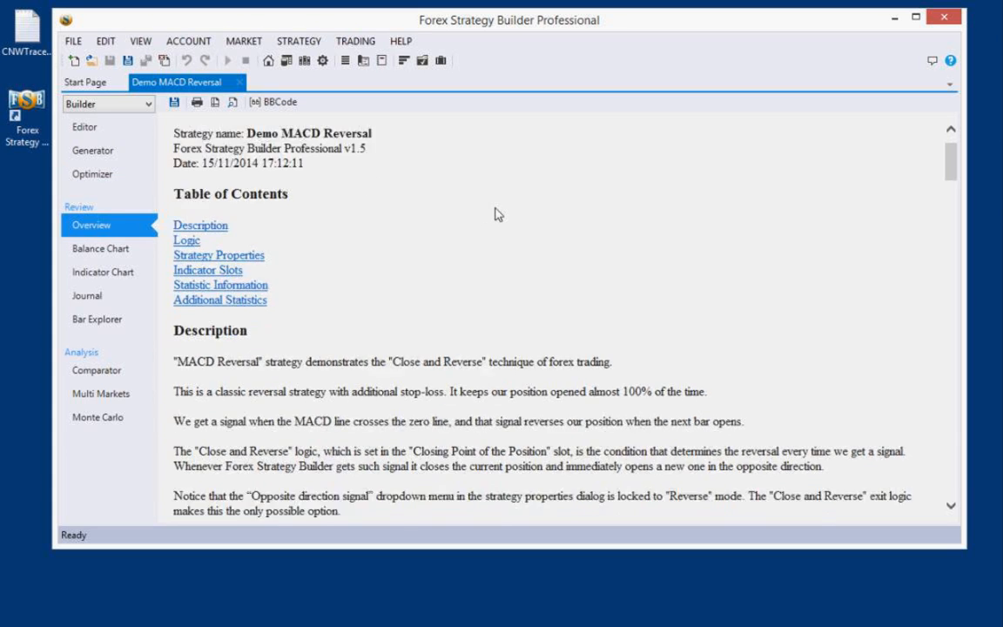
{"action": "scroll", "coordinate": [503, 214], "scroll_direction": "down", "scroll_amount": 2}
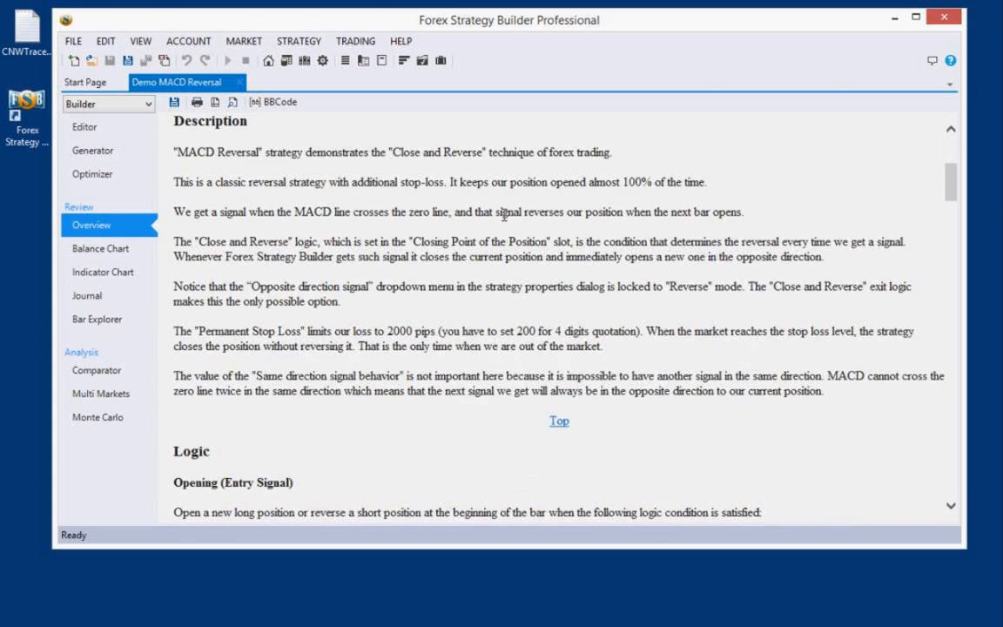
{"action": "scroll", "coordinate": [705, 203], "scroll_direction": "up", "scroll_amount": 4}
{"action": "left_click", "coordinate": [950, 222]}
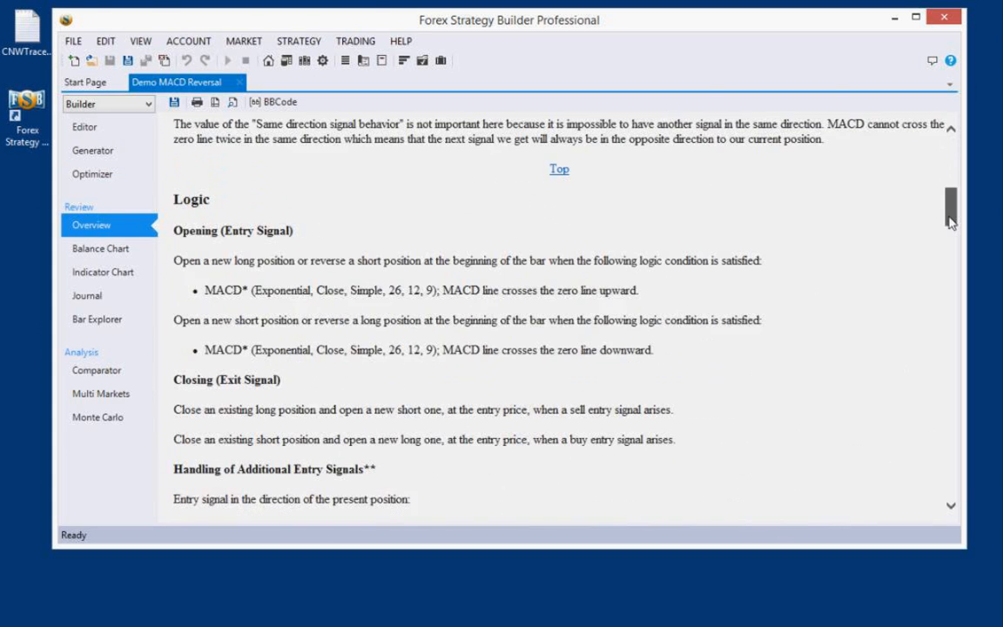
{"action": "left_click_drag", "start_coordinate": [951, 222], "coordinate": [969, 132]}
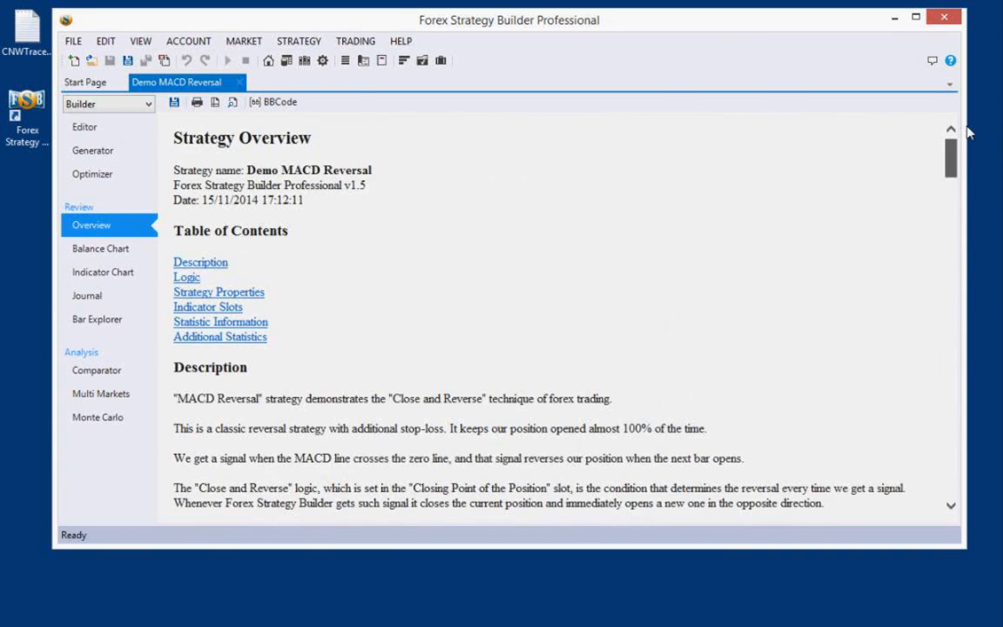
{"action": "scroll", "coordinate": [505, 206], "scroll_direction": "down", "scroll_amount": 4}
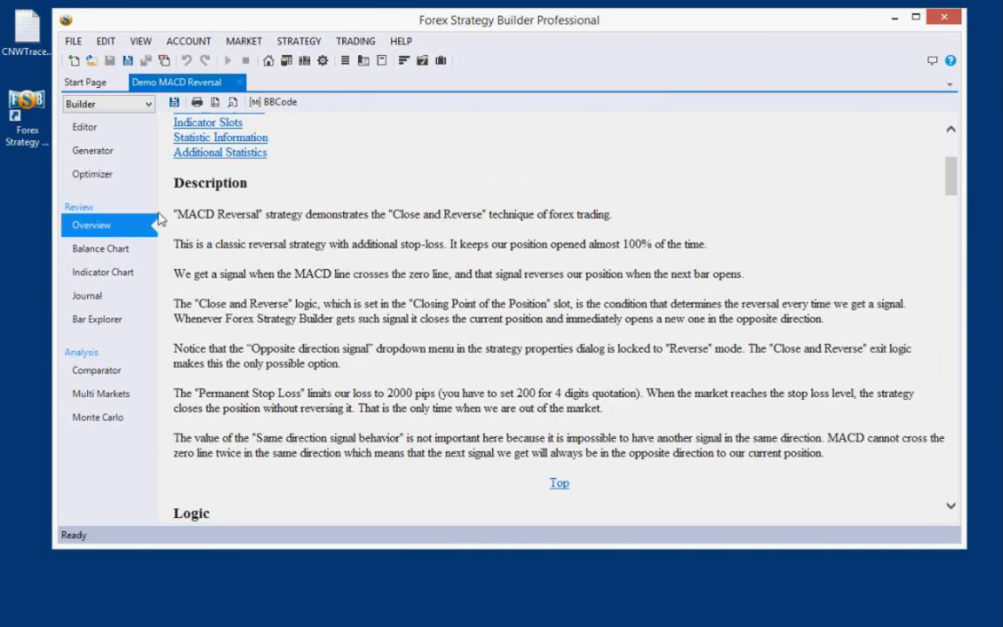
{"action": "left_click_drag", "start_coordinate": [185, 187], "coordinate": [839, 445]}
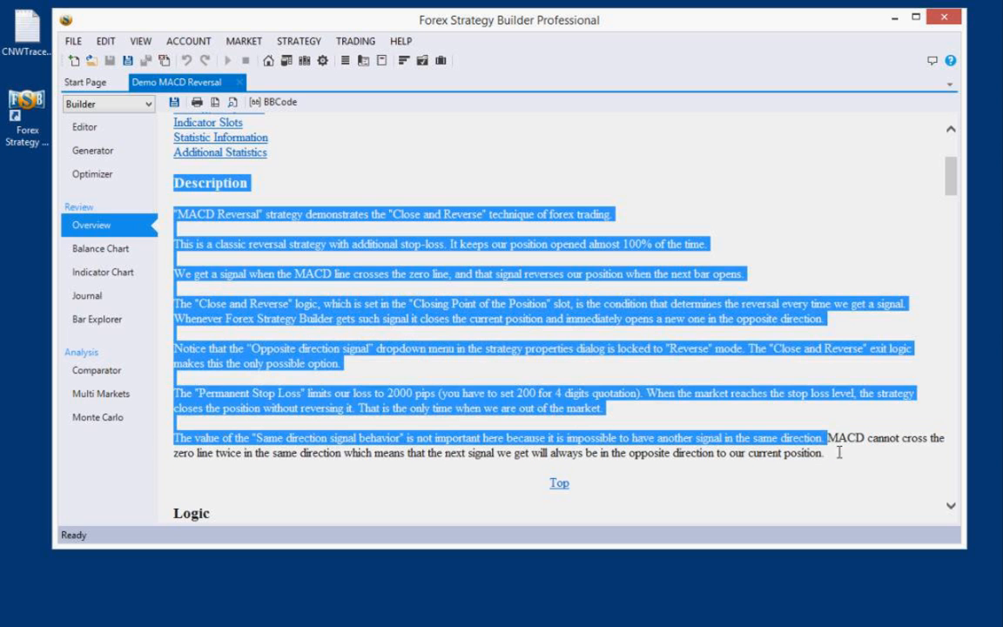
{"action": "left_click", "coordinate": [842, 477]}
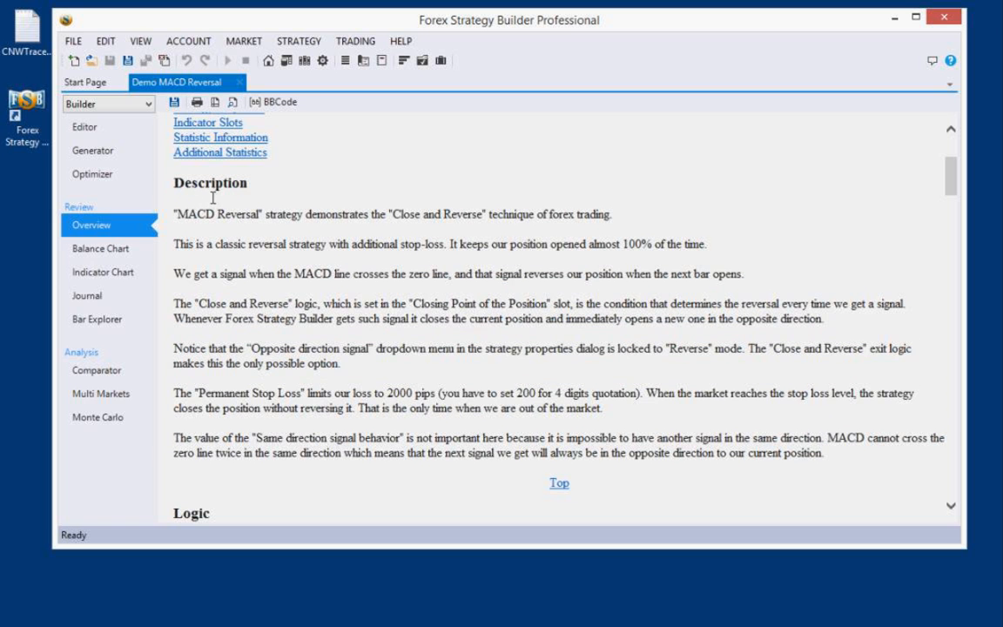
{"action": "left_click_drag", "start_coordinate": [184, 189], "coordinate": [259, 188]}
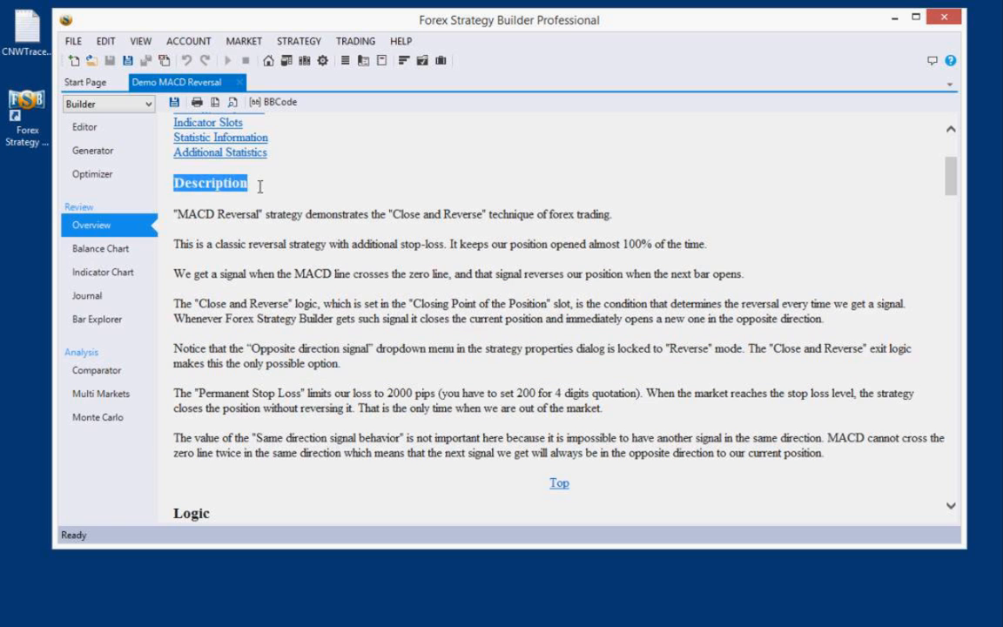
{"action": "left_click", "coordinate": [292, 259]}
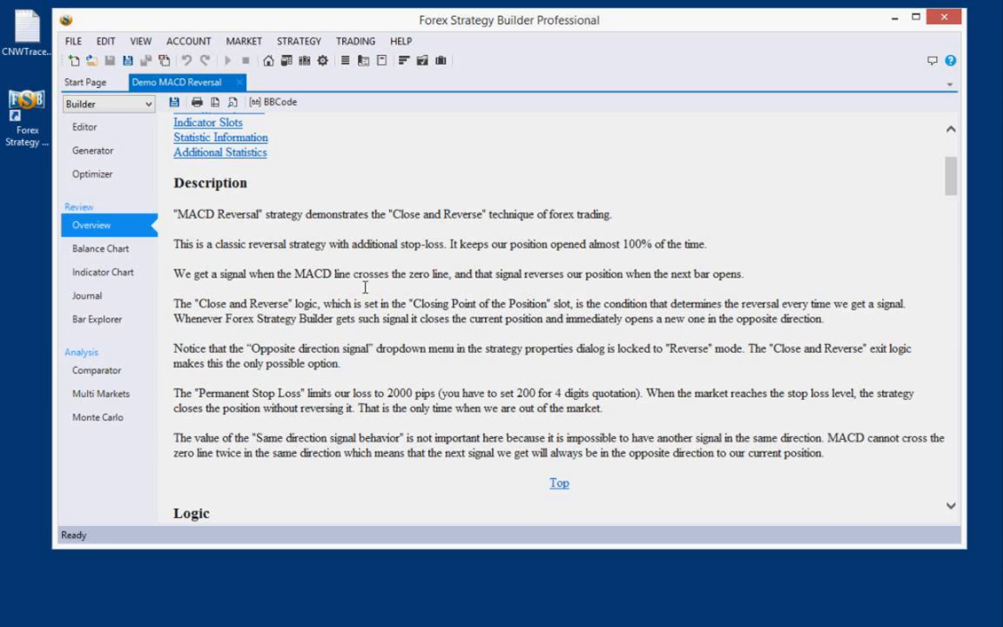
Examine the Logic, Indicator Slots and Statistic Information sections of the strategy overview
{"action": "scroll", "coordinate": [366, 288], "scroll_direction": "down", "scroll_amount": 3}
{"action": "scroll", "coordinate": [363, 287], "scroll_direction": "down", "scroll_amount": 6}
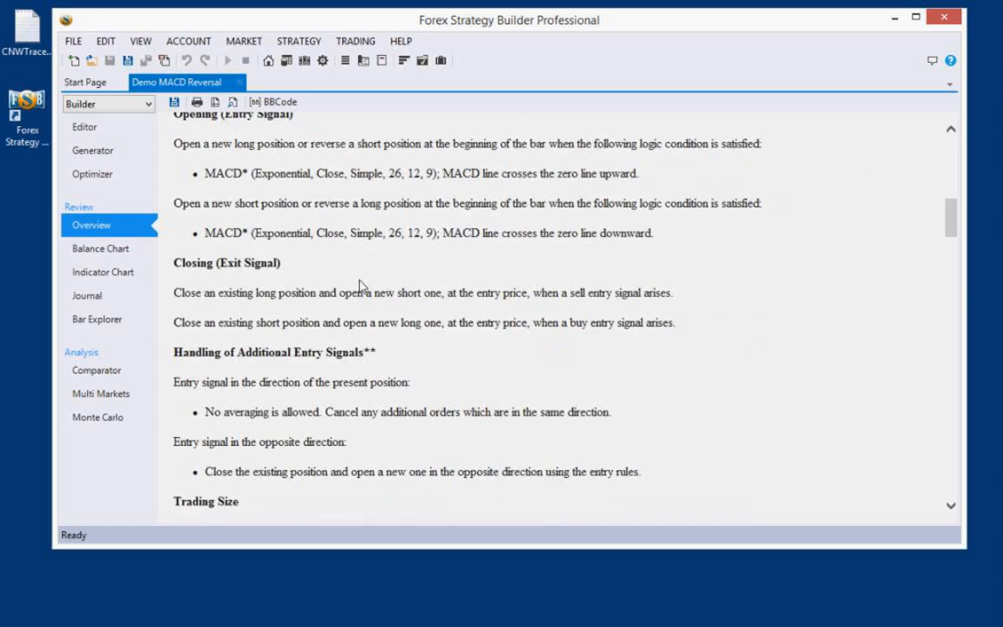
{"action": "scroll", "coordinate": [361, 288], "scroll_direction": "up", "scroll_amount": 1}
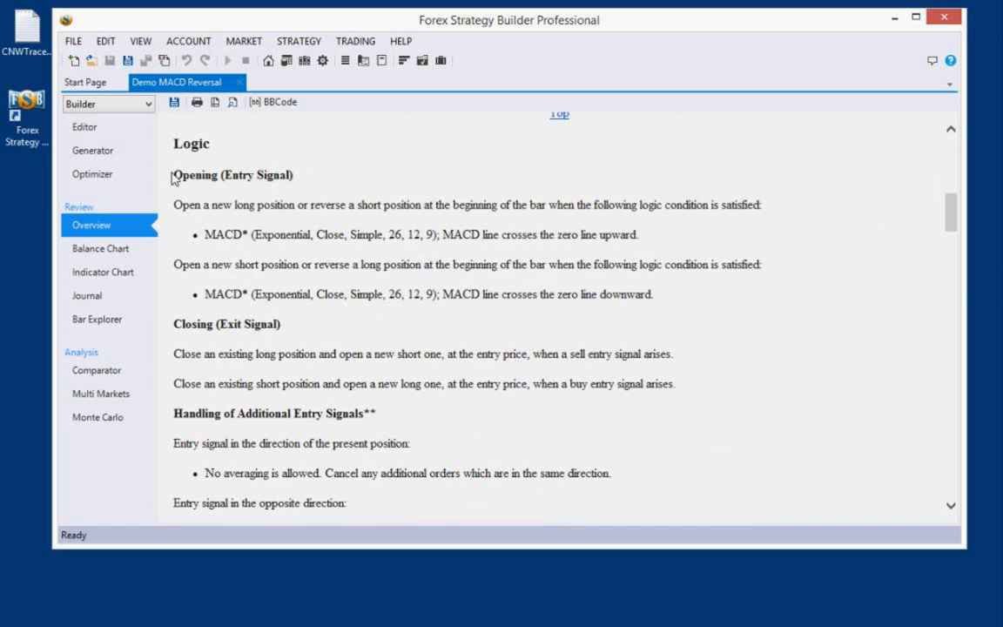
{"action": "left_click_drag", "start_coordinate": [173, 173], "coordinate": [348, 203]}
{"action": "left_click", "coordinate": [287, 251]}
{"action": "scroll", "coordinate": [287, 252], "scroll_direction": "down", "scroll_amount": 6}
{"action": "scroll", "coordinate": [291, 252], "scroll_direction": "down", "scroll_amount": 12}
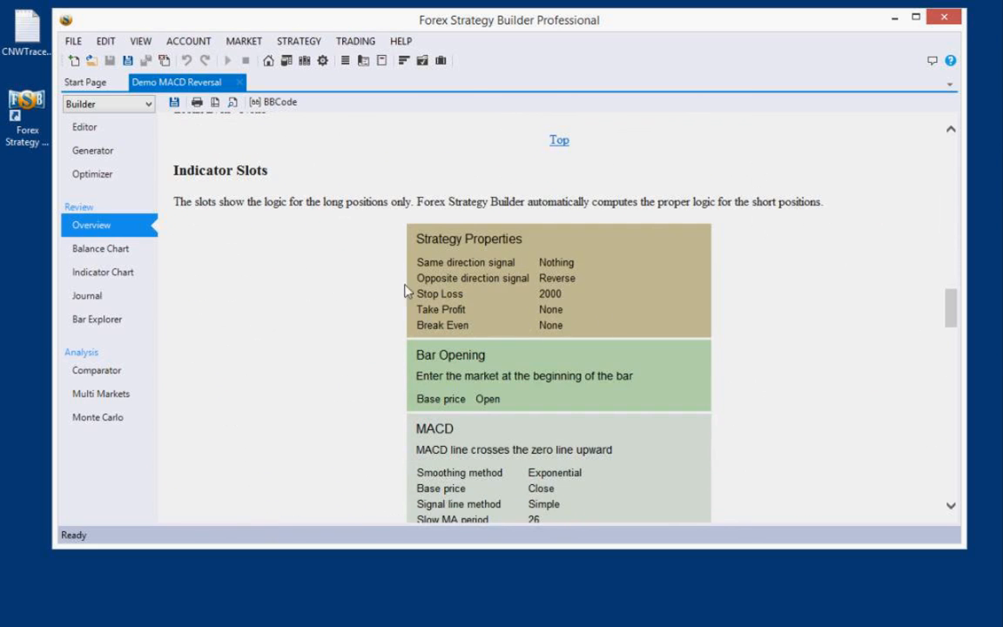
{"action": "scroll", "coordinate": [640, 323], "scroll_direction": "down", "scroll_amount": 11}
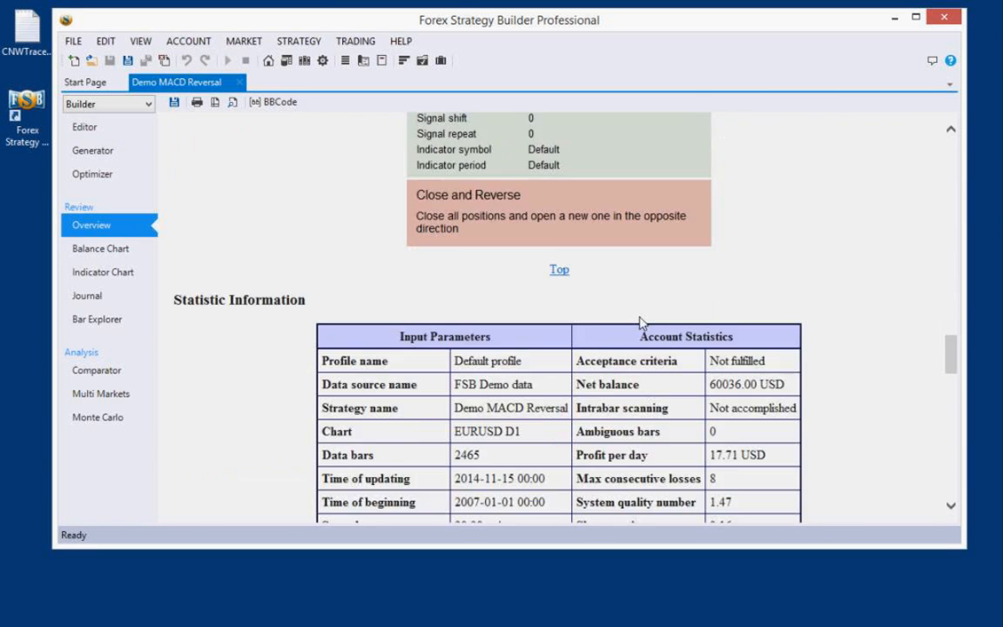
{"action": "scroll", "coordinate": [512, 300], "scroll_direction": "down", "scroll_amount": 1}
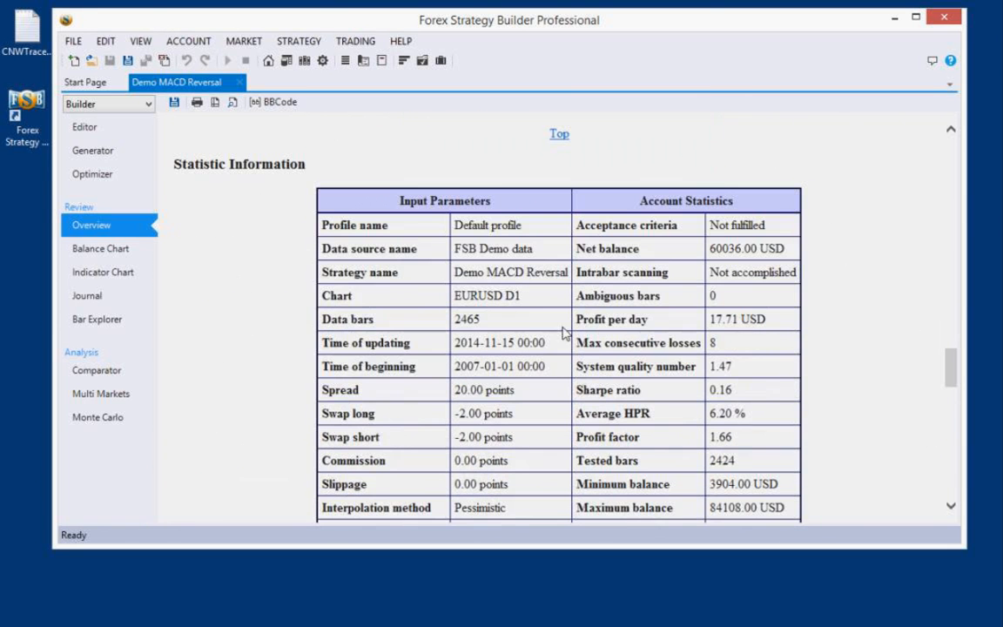
{"action": "mouse_move", "coordinate": [950, 367]}
{"action": "left_mouse_down"}
{"action": "mouse_move", "coordinate": [948, 423]}
{"action": "mouse_move", "coordinate": [936, 353]}
{"action": "left_mouse_up"}
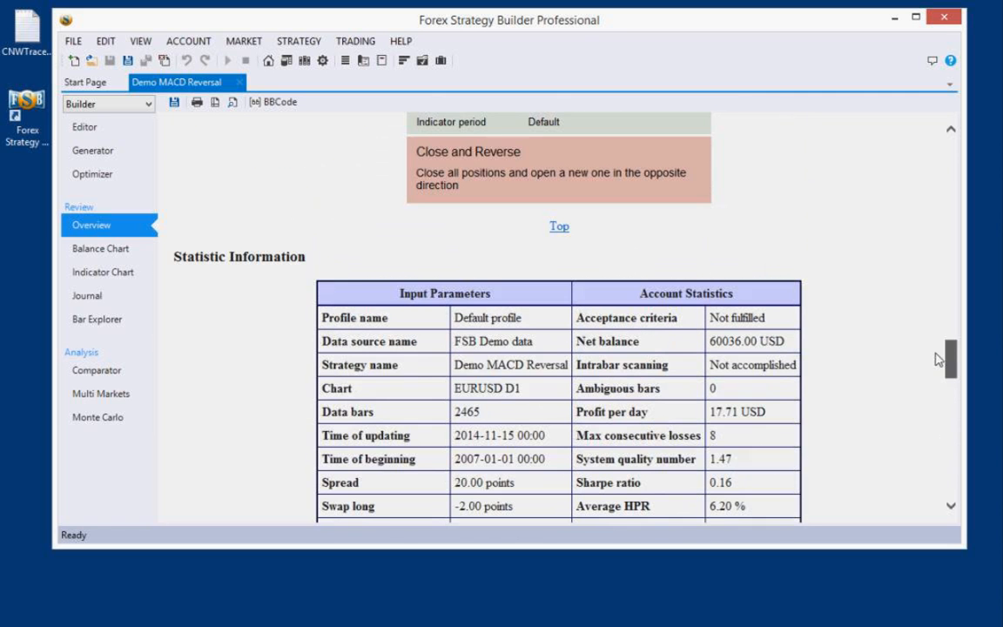
View the strategy's Balance Chart, and browse its Indicator Chart back to earlier bars
{"action": "left_click", "coordinate": [101, 249]}
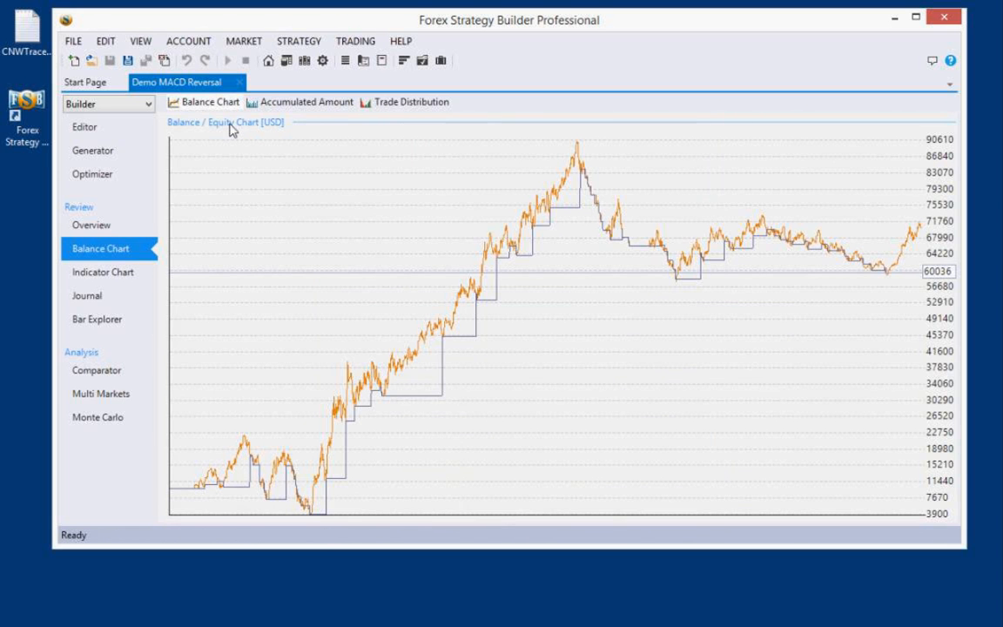
{"action": "left_click", "coordinate": [108, 284]}
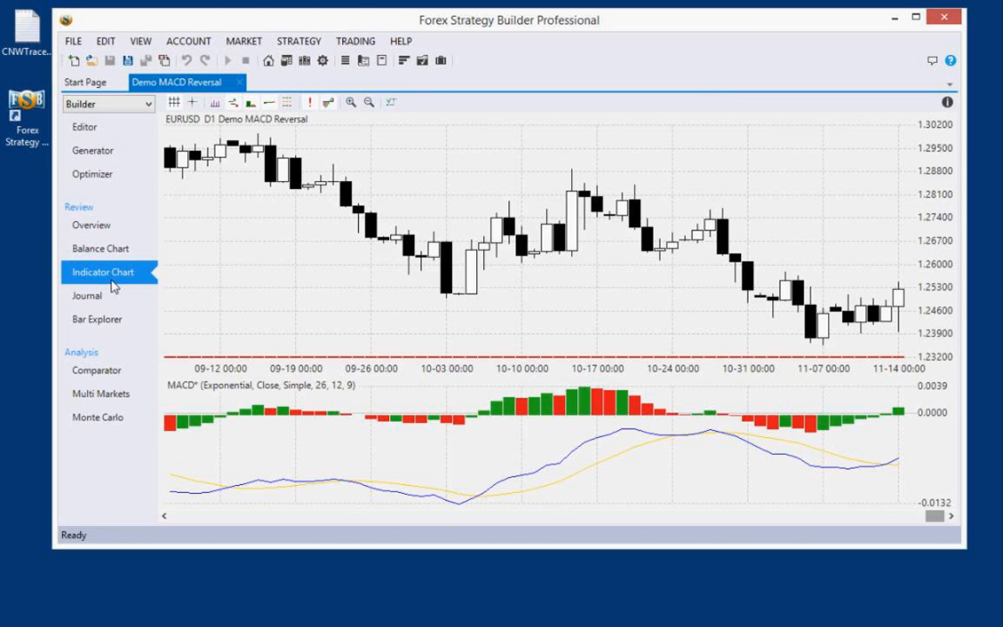
{"action": "left_click", "coordinate": [873, 518]}
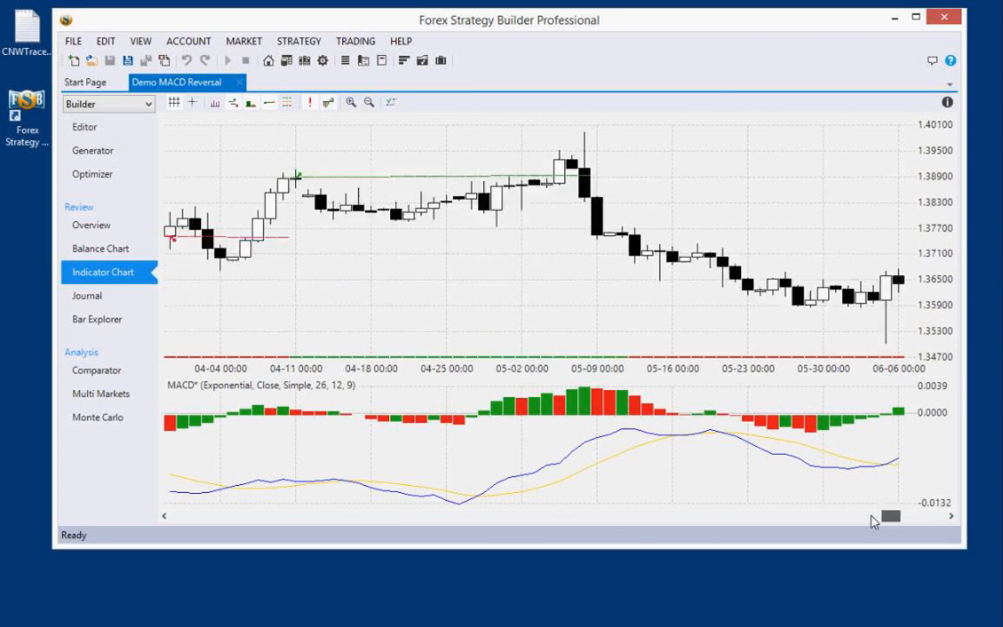
Browse the Indicator Chart back to earlier bars, and examine the positions listed in the strategy's Journal without transfers
{"action": "left_click", "coordinate": [872, 519]}
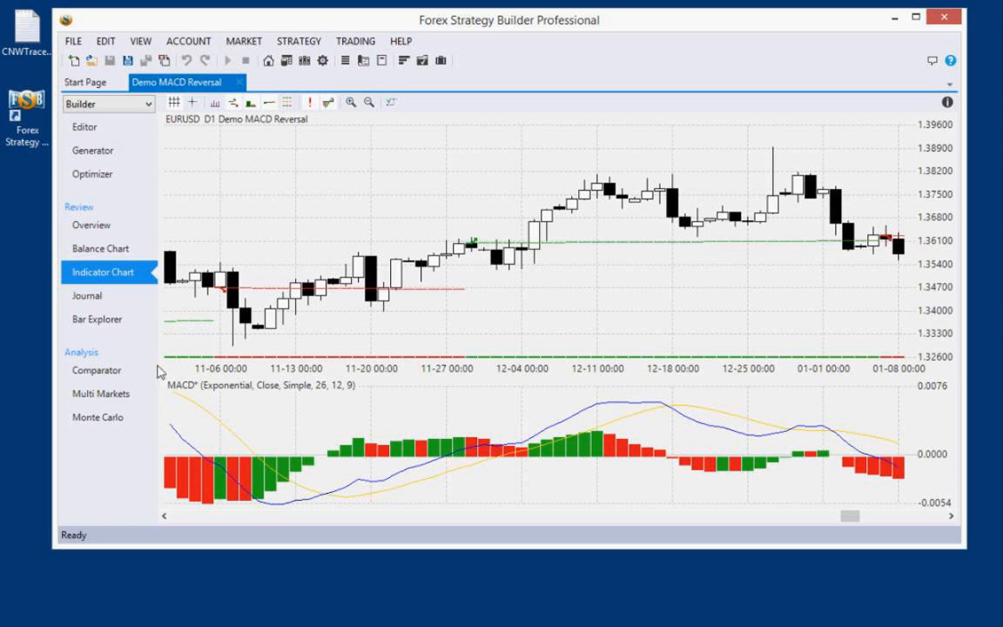
{"action": "left_click", "coordinate": [97, 300]}
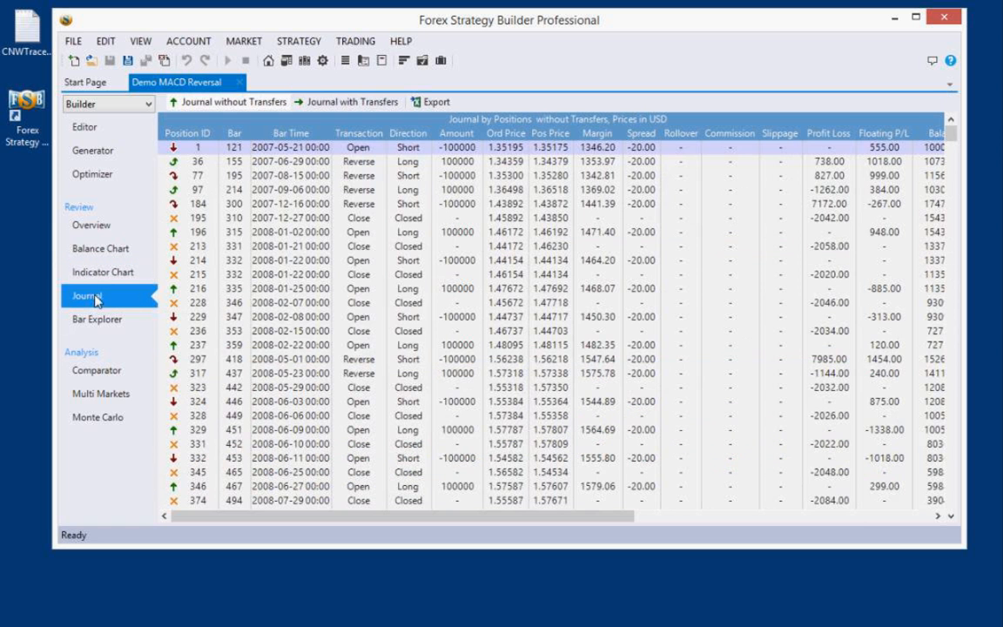
{"action": "left_click", "coordinate": [294, 275]}
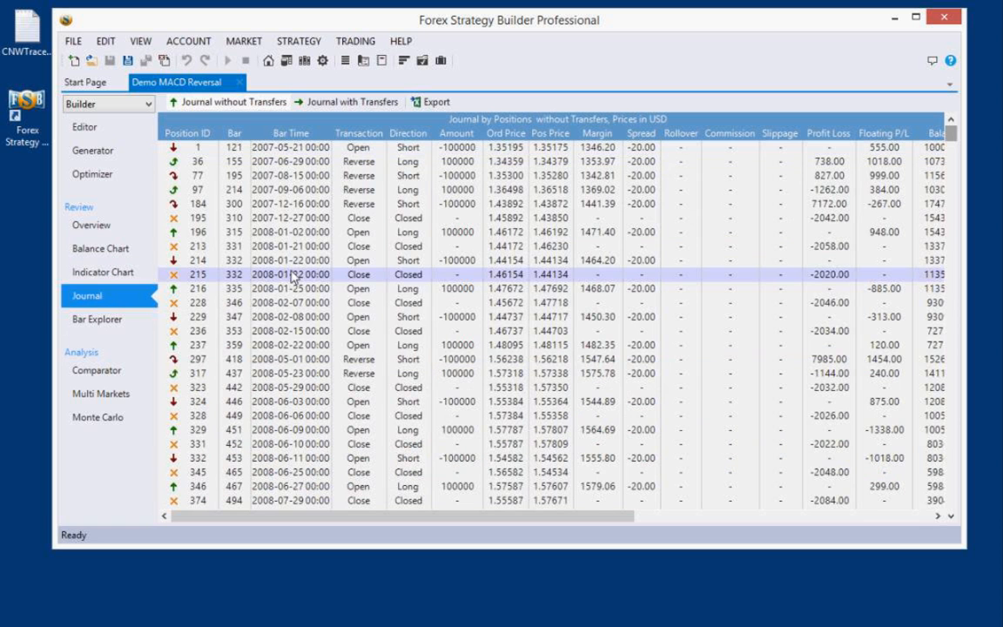
{"action": "scroll", "coordinate": [294, 275], "scroll_direction": "down", "scroll_amount": 2}
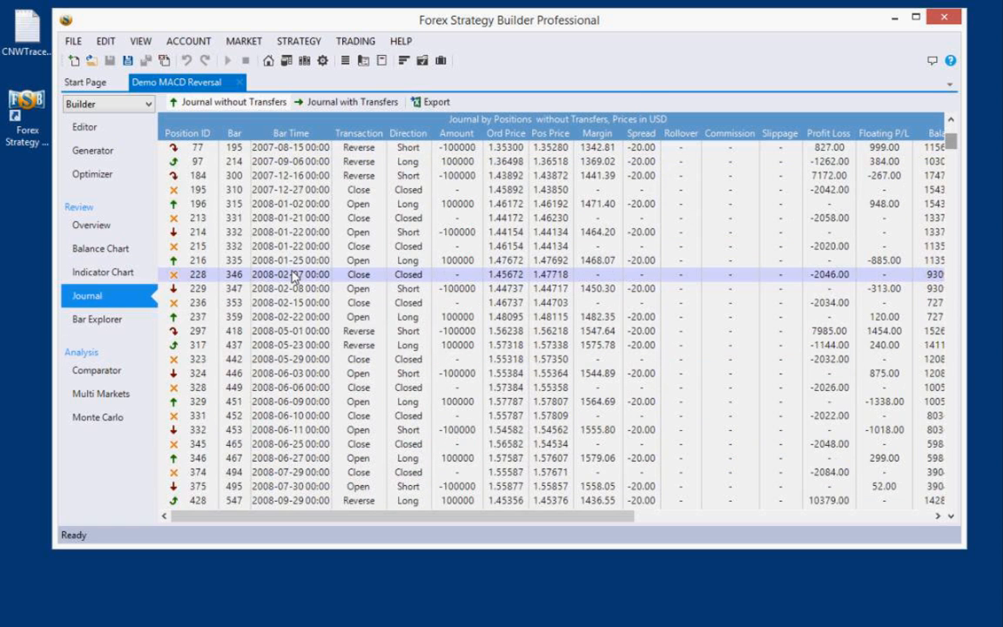
{"action": "scroll", "coordinate": [279, 277], "scroll_direction": "up", "scroll_amount": 2}
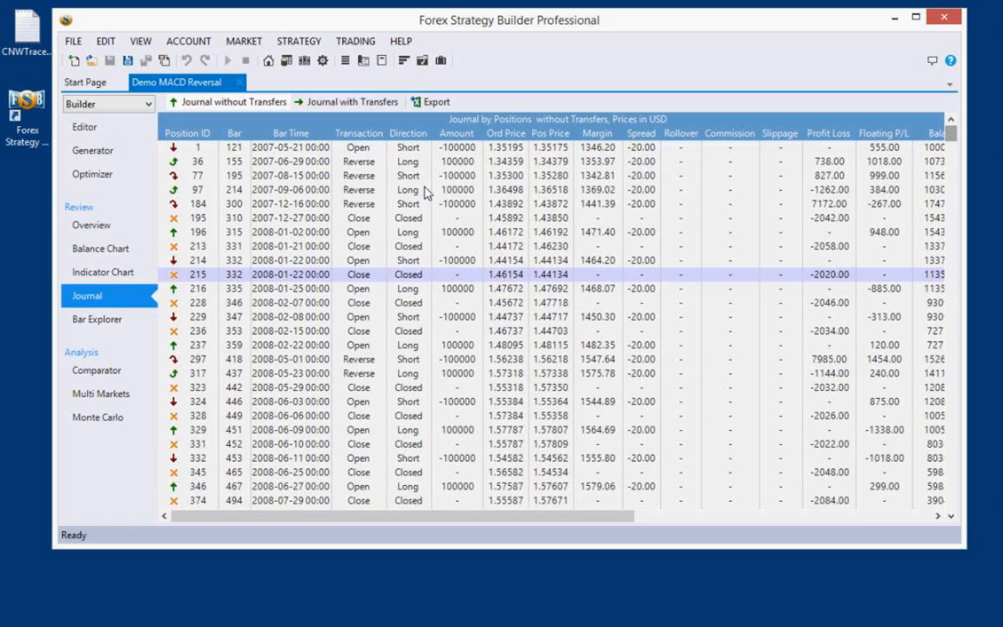
{"action": "scroll", "coordinate": [333, 255], "scroll_direction": "down", "scroll_amount": 6}
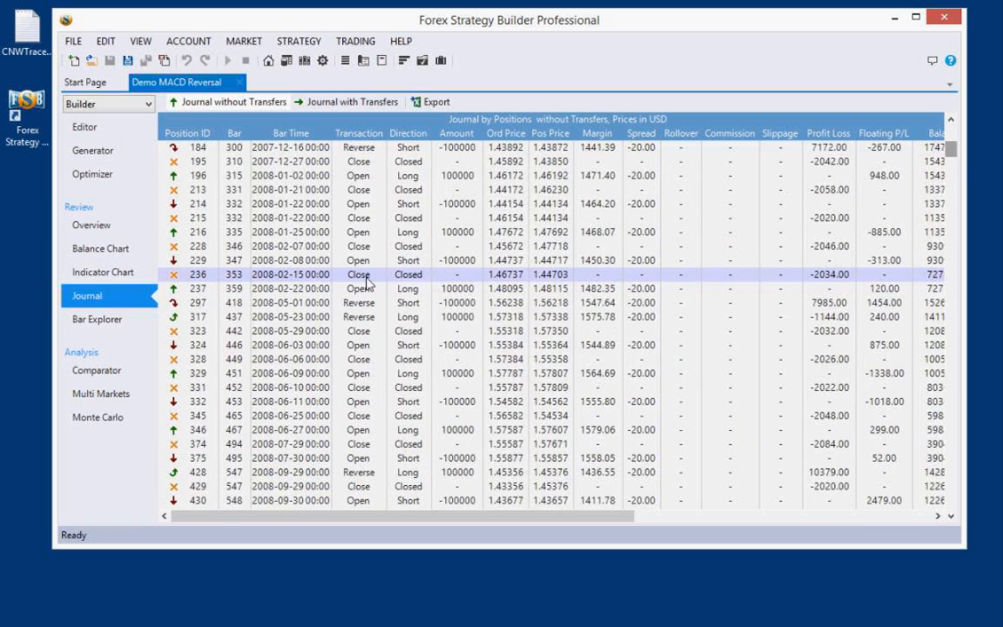
{"action": "left_click_drag", "start_coordinate": [951, 158], "coordinate": [971, 127]}
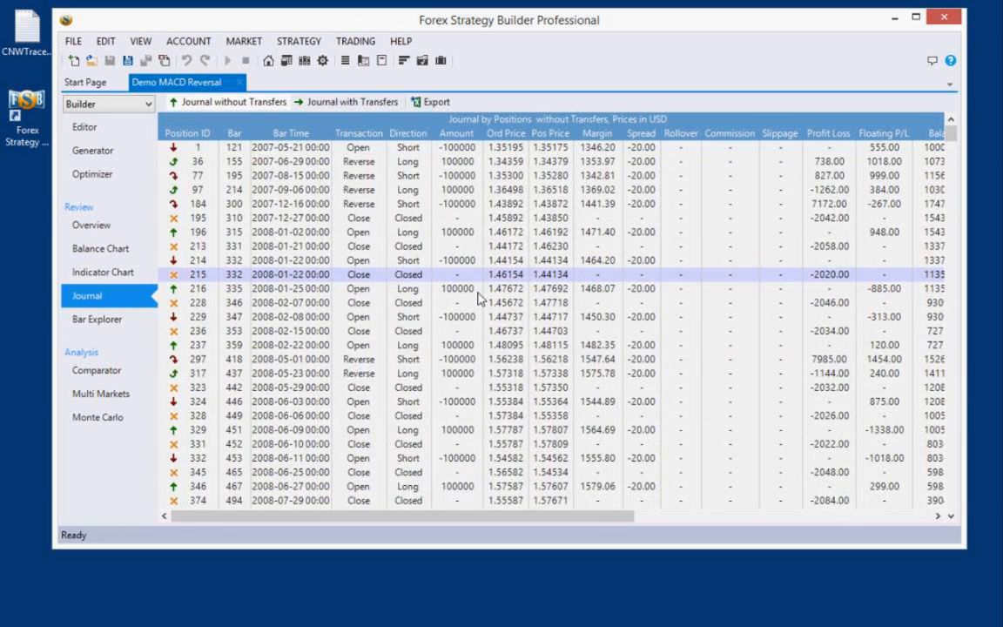
Compare the Bar Explorer with the Journal, and inspect the journal positions from January 2008
{"action": "left_click", "coordinate": [93, 323]}
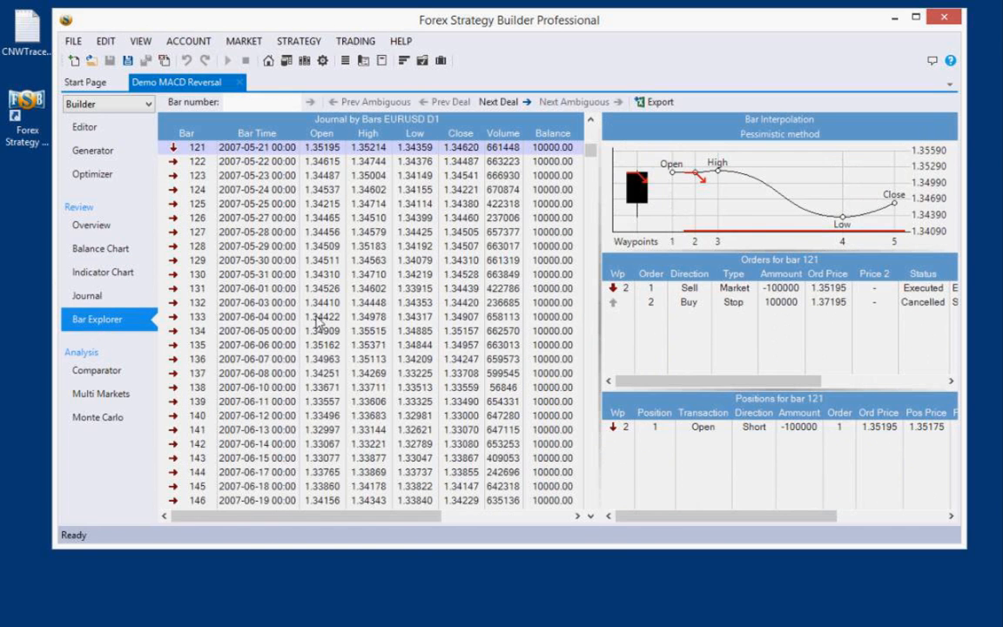
{"action": "left_click", "coordinate": [318, 317]}
{"action": "left_click", "coordinate": [96, 300]}
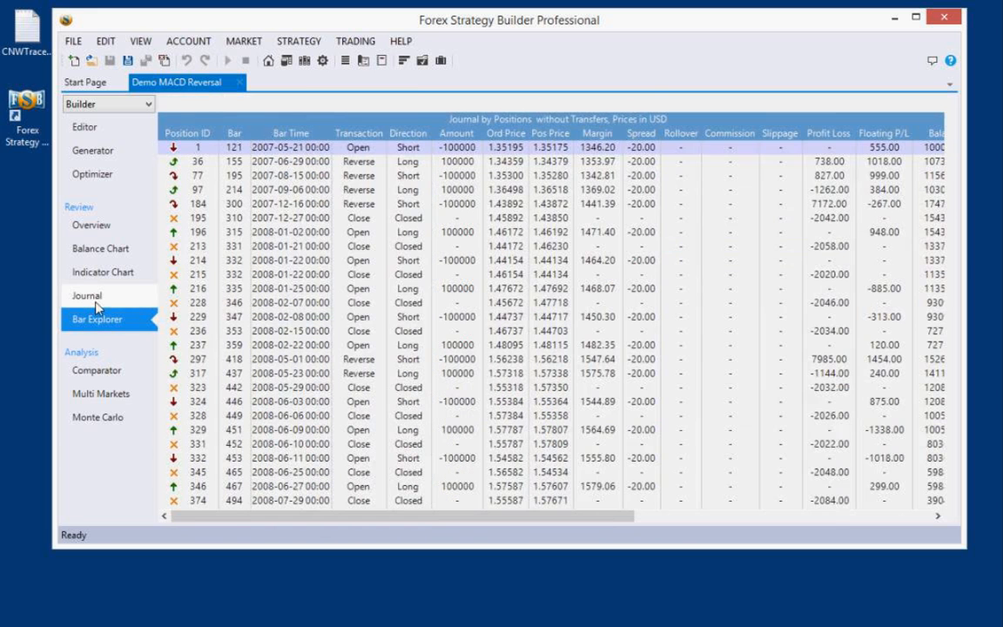
{"action": "left_click", "coordinate": [115, 322]}
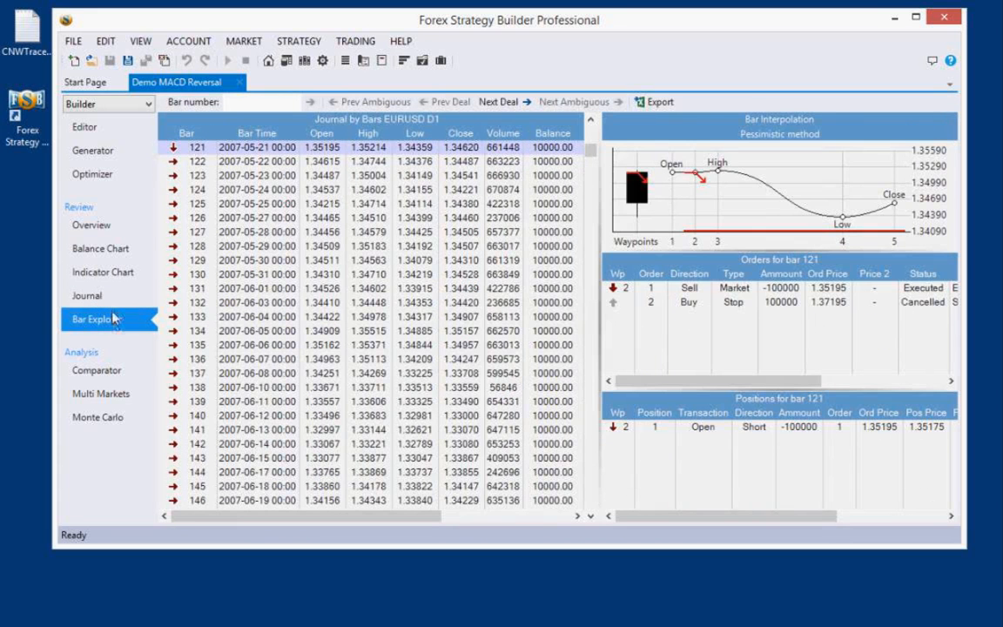
{"action": "left_click", "coordinate": [106, 298]}
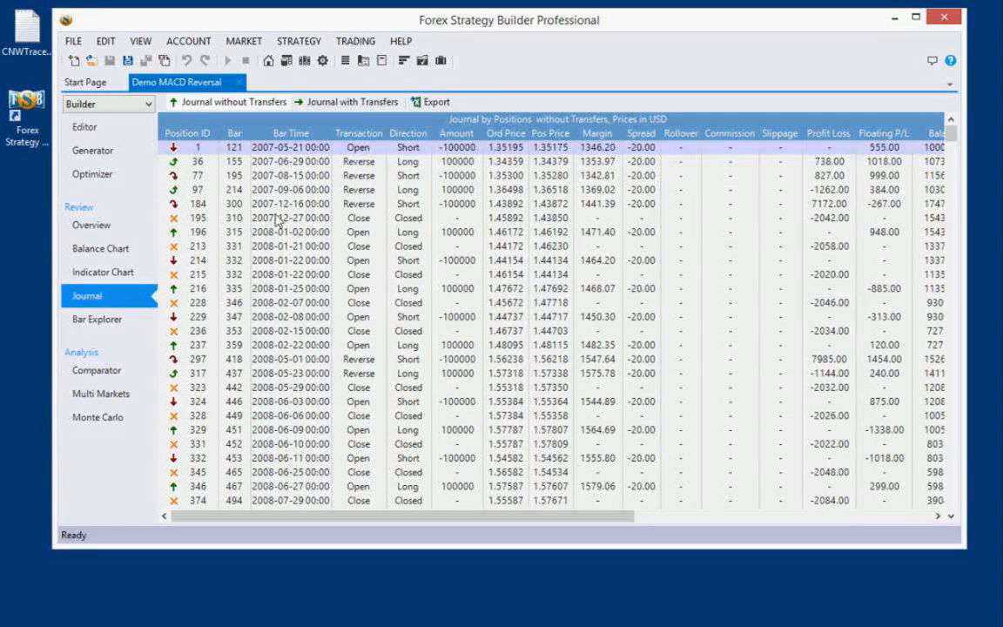
{"action": "left_click", "coordinate": [296, 233]}
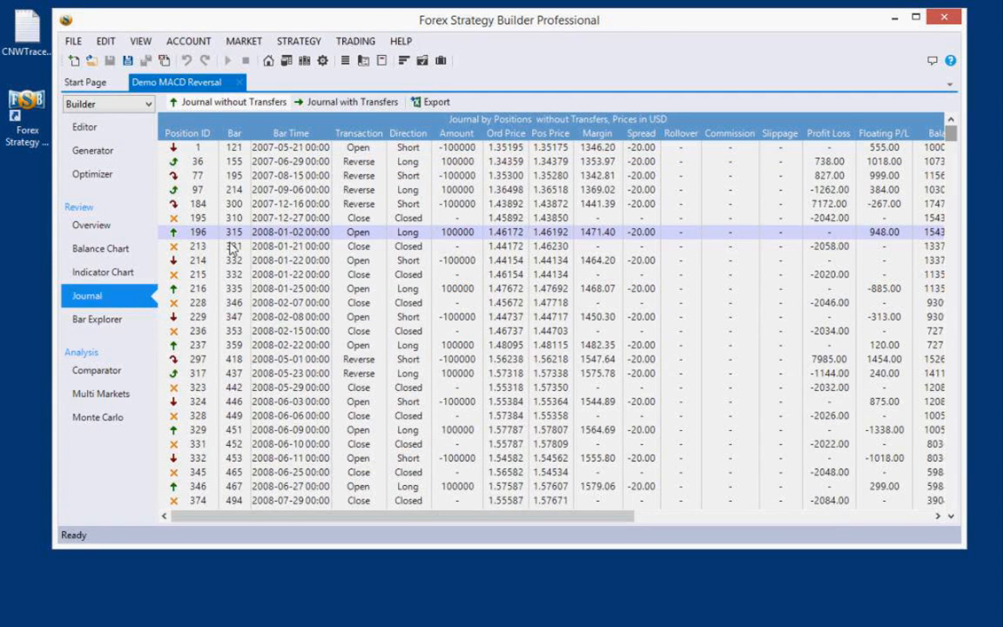
{"action": "left_click", "coordinate": [185, 247]}
{"action": "left_click", "coordinate": [196, 260]}
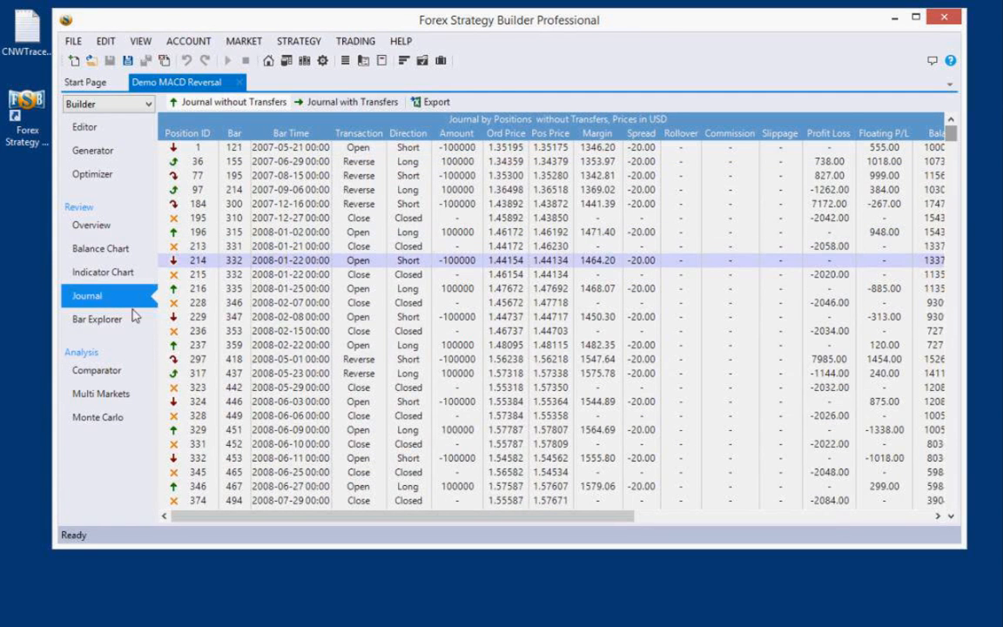
Examine individual bars in the Bar Explorer with their orders and positions, and jump to the next deal
{"action": "left_click", "coordinate": [105, 322]}
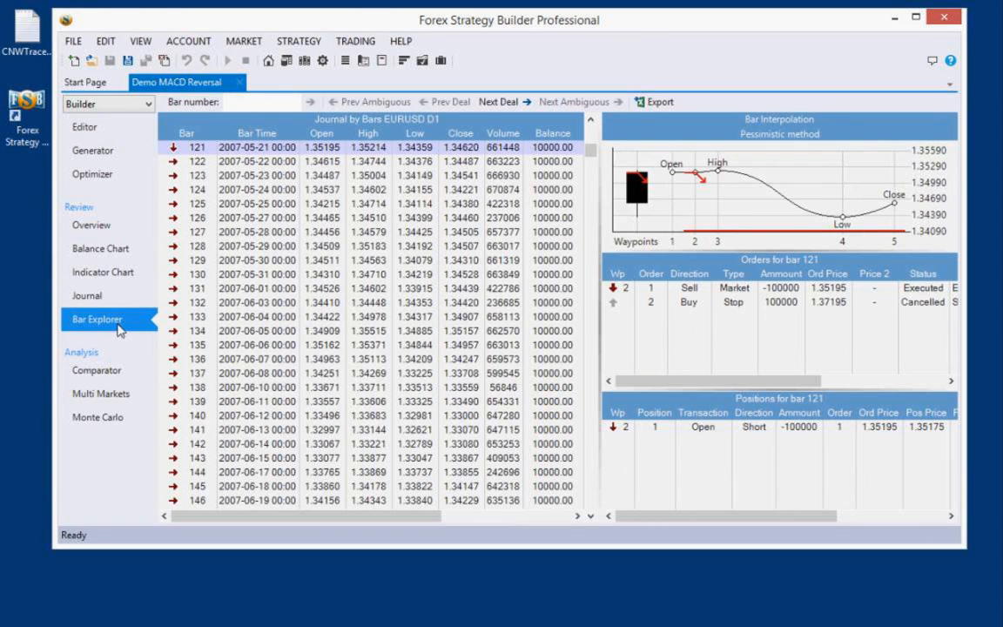
{"action": "left_click", "coordinate": [257, 305]}
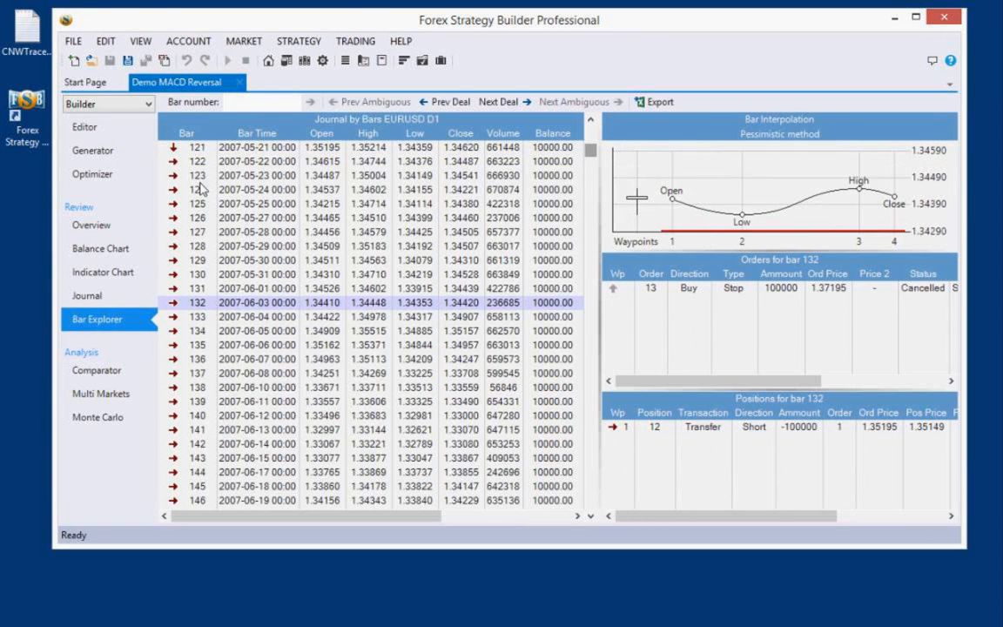
{"action": "scroll", "coordinate": [484, 298], "scroll_direction": "down", "scroll_amount": 17}
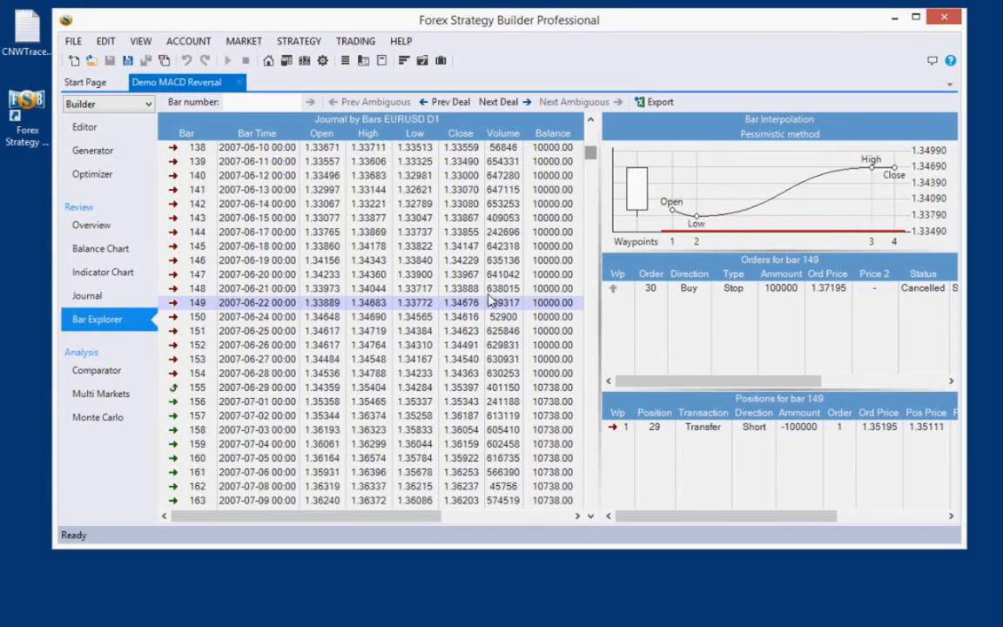
{"action": "scroll", "coordinate": [490, 299], "scroll_direction": "up", "scroll_amount": 12}
{"action": "scroll", "coordinate": [490, 300], "scroll_direction": "up", "scroll_amount": 3}
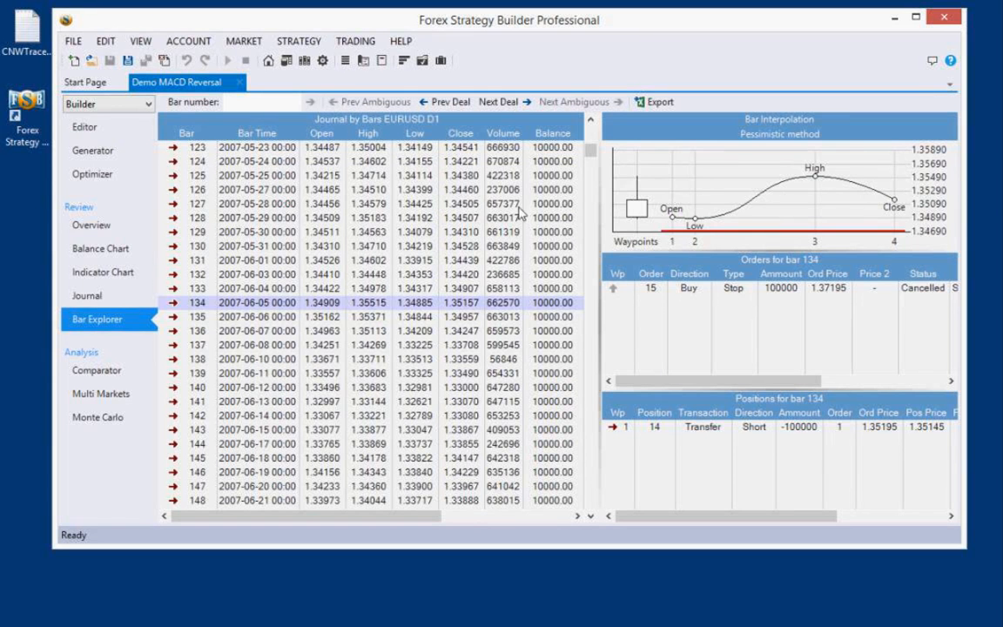
{"action": "left_click", "coordinate": [503, 102]}
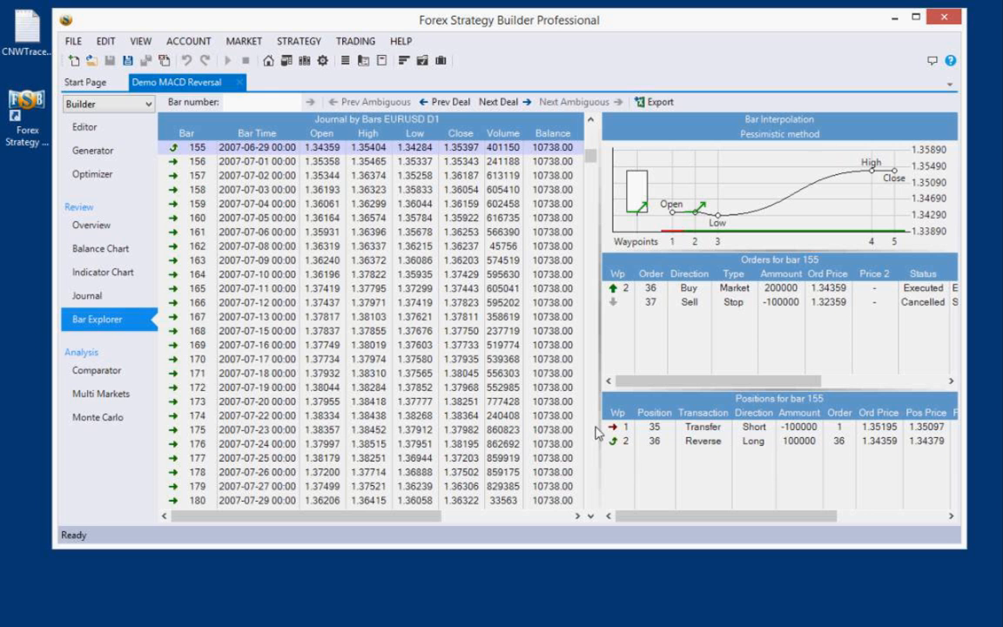
View the Comparator page, and select the EURUSD, GBPUSD, USDCHF, USDJPY and #IBM D1 markets for the Multi Markets analysis
{"action": "left_click", "coordinate": [95, 370]}
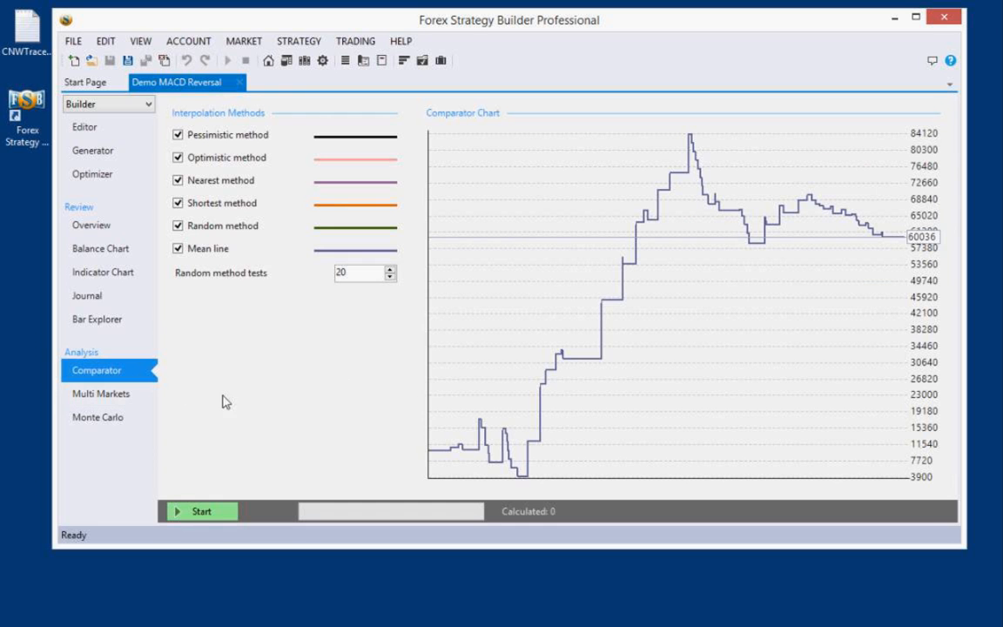
{"action": "left_click", "coordinate": [90, 396]}
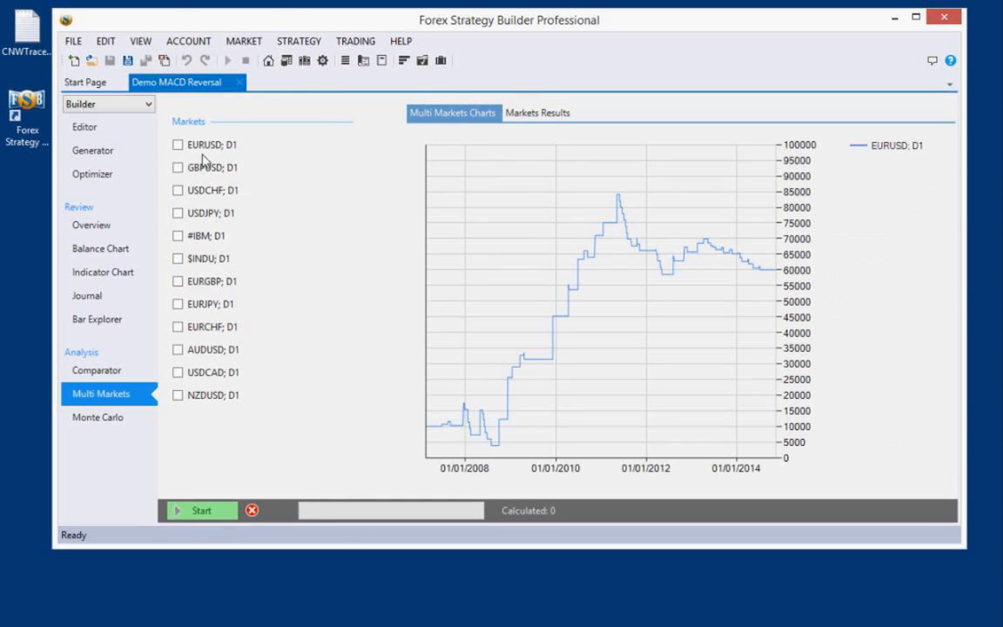
{"action": "left_click", "coordinate": [178, 144]}
{"action": "left_click", "coordinate": [178, 168]}
{"action": "left_click", "coordinate": [178, 190]}
{"action": "left_click", "coordinate": [177, 213]}
{"action": "left_click", "coordinate": [178, 236]}
View the Monte Carlo page and its test options, with another look at the Comparator and Multi Markets pages
{"action": "left_click", "coordinate": [96, 429]}
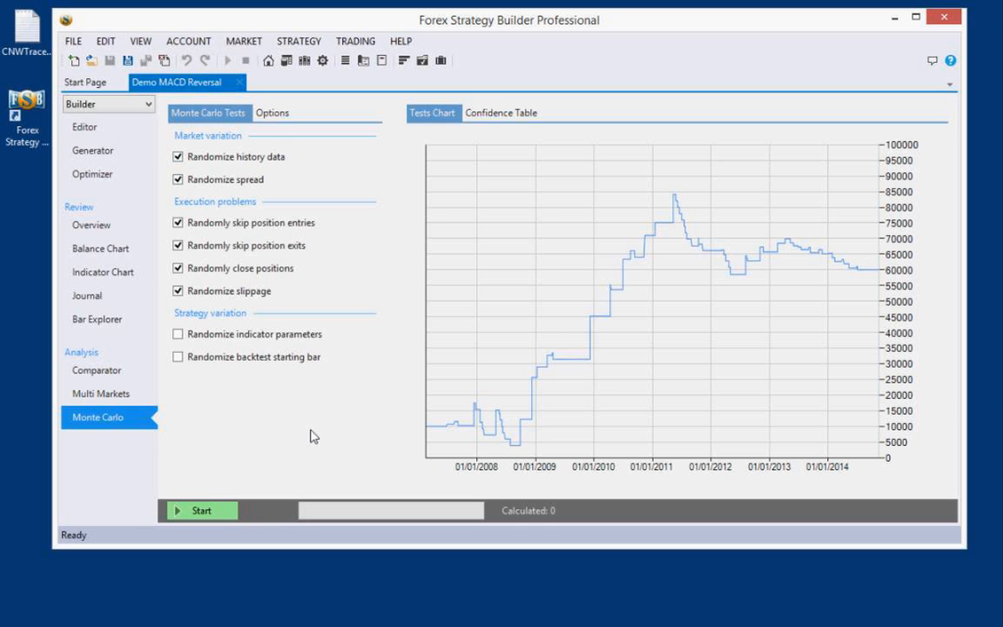
{"action": "left_click", "coordinate": [110, 372]}
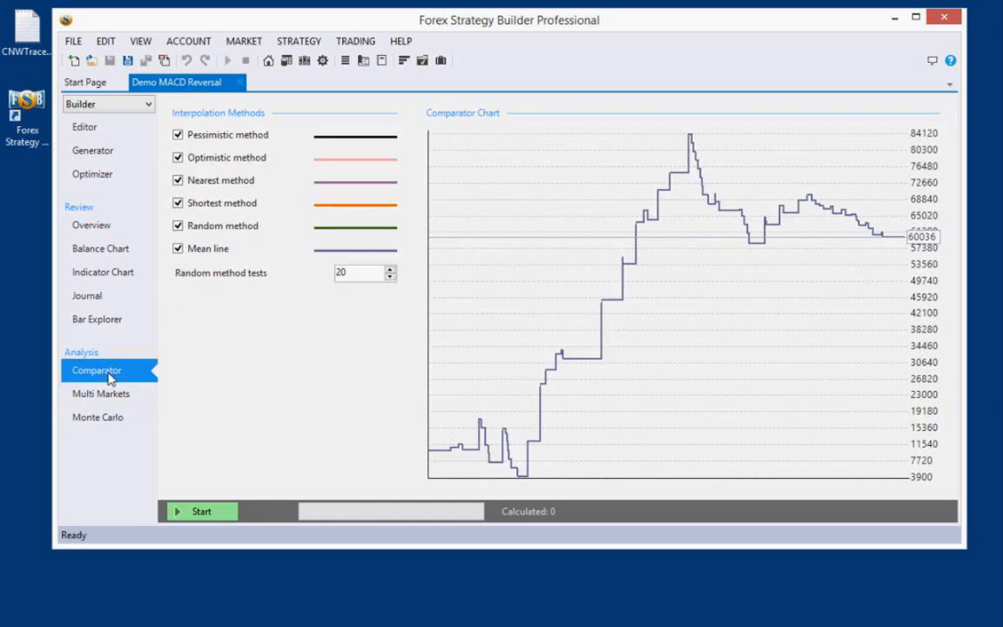
{"action": "left_click", "coordinate": [118, 404]}
{"action": "left_click", "coordinate": [119, 417]}
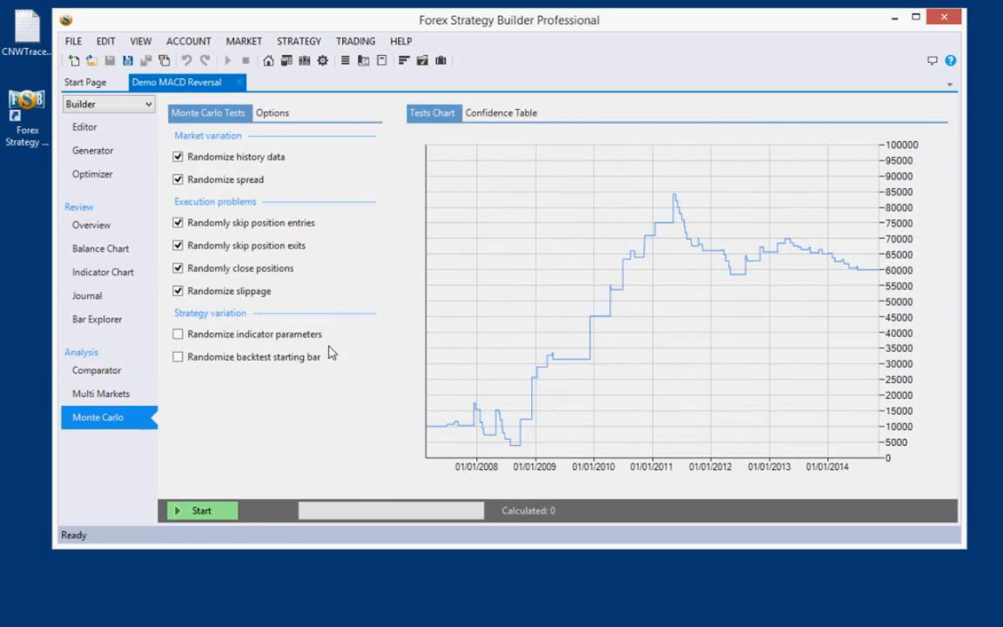
Return to the Editor, create a new strategy, and switch between it and the Demo MACD Reversal strategy
{"action": "left_click", "coordinate": [113, 126]}
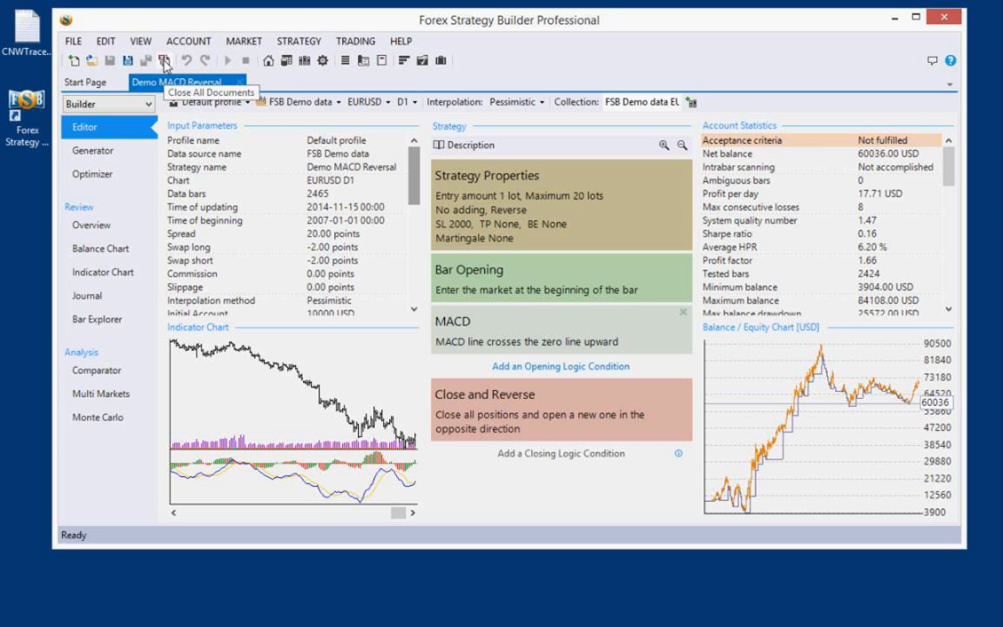
{"action": "left_click", "coordinate": [74, 61]}
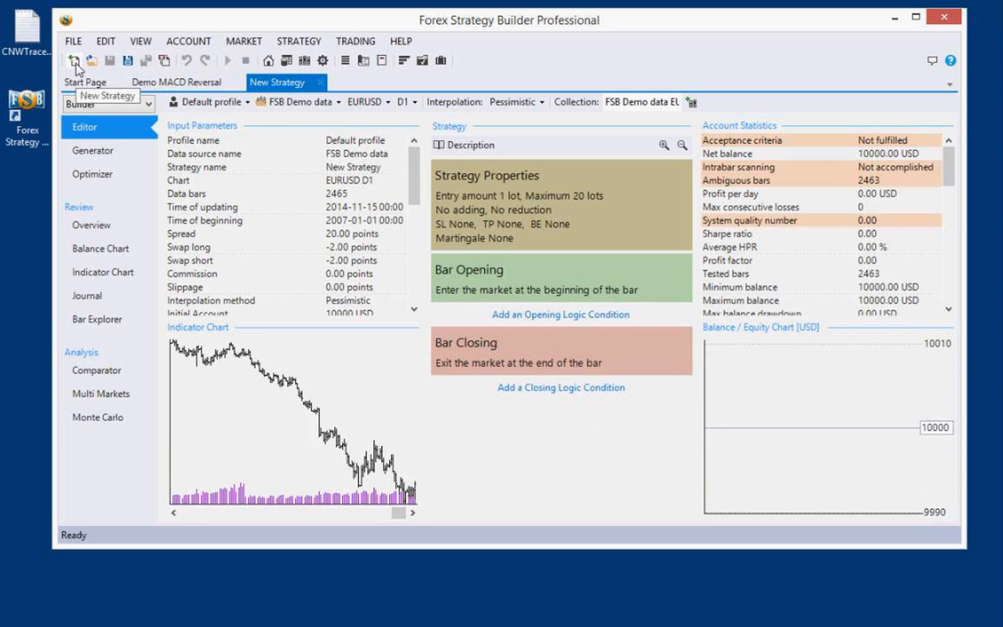
{"action": "left_click", "coordinate": [176, 82]}
{"action": "left_click", "coordinate": [275, 82]}
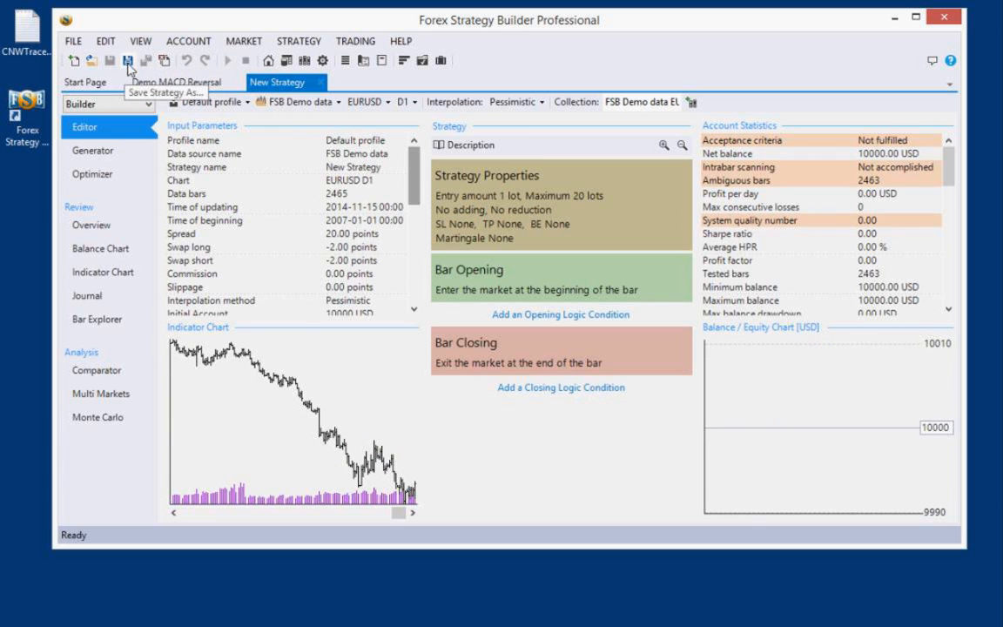
Add the Alligator indicator as an opening logic condition in the new strategy, and undo and redo the change
{"action": "left_click", "coordinate": [502, 313]}
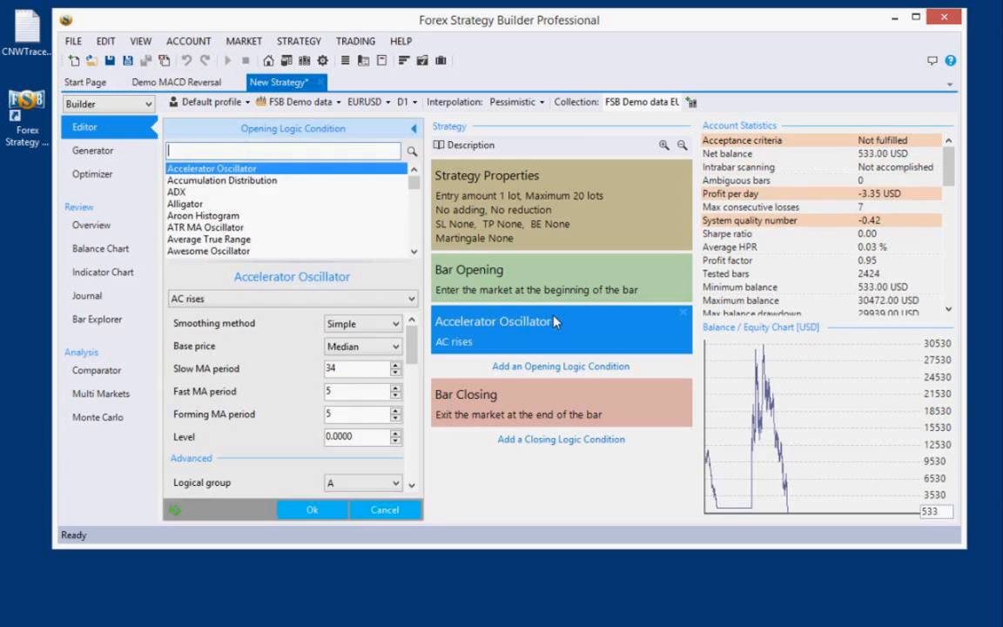
{"action": "left_click", "coordinate": [268, 207]}
{"action": "left_click", "coordinate": [312, 509]}
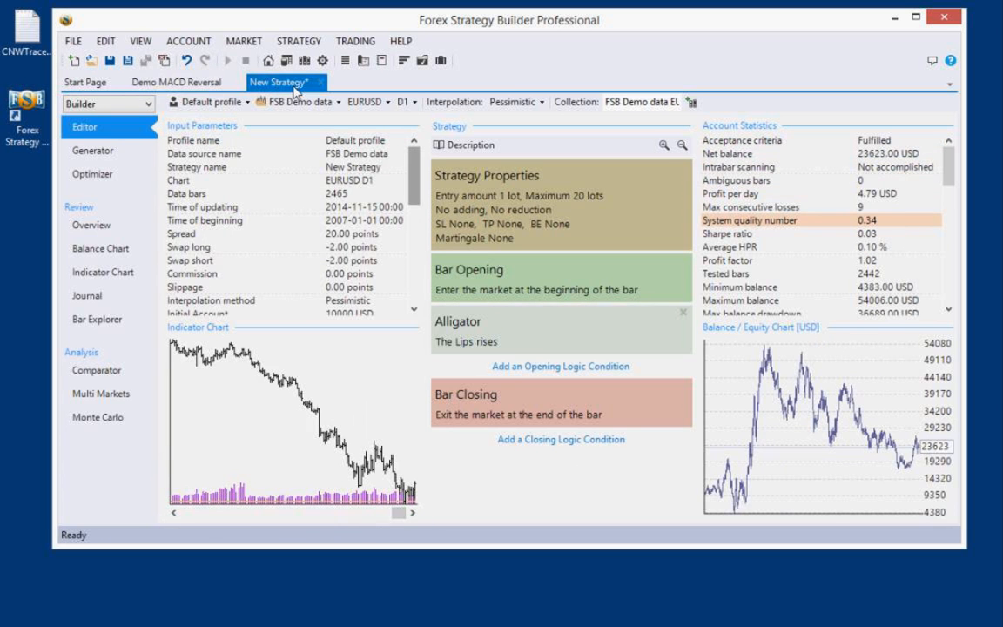
{"action": "left_click", "coordinate": [187, 61]}
{"action": "left_click", "coordinate": [204, 62]}
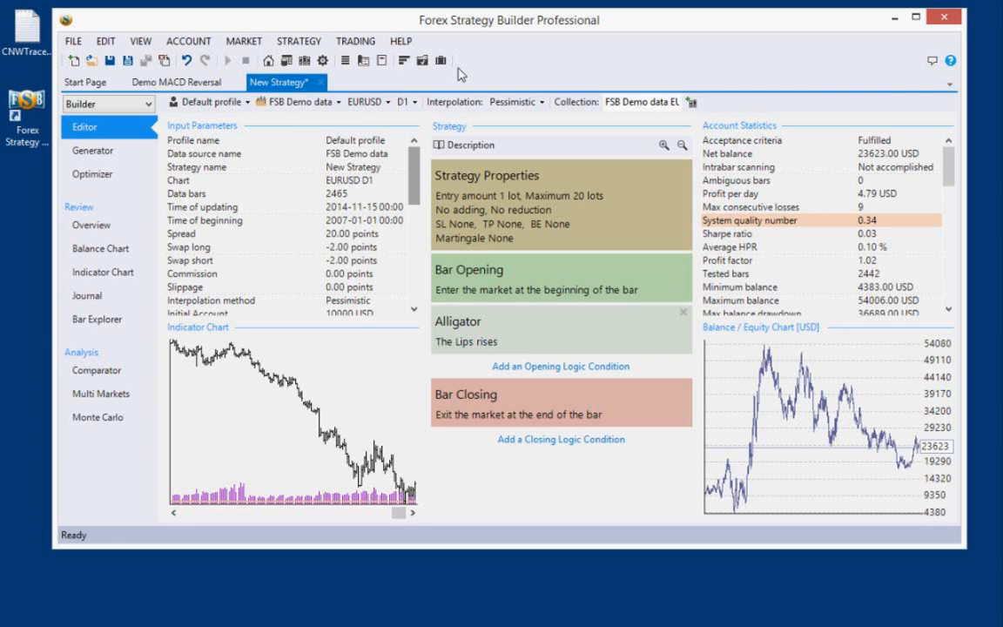
Switch between the two open strategies and the Start Page, ending on the Demo MACD Reversal strategy
{"action": "left_click", "coordinate": [165, 82]}
{"action": "left_click", "coordinate": [270, 85]}
{"action": "left_click", "coordinate": [187, 82]}
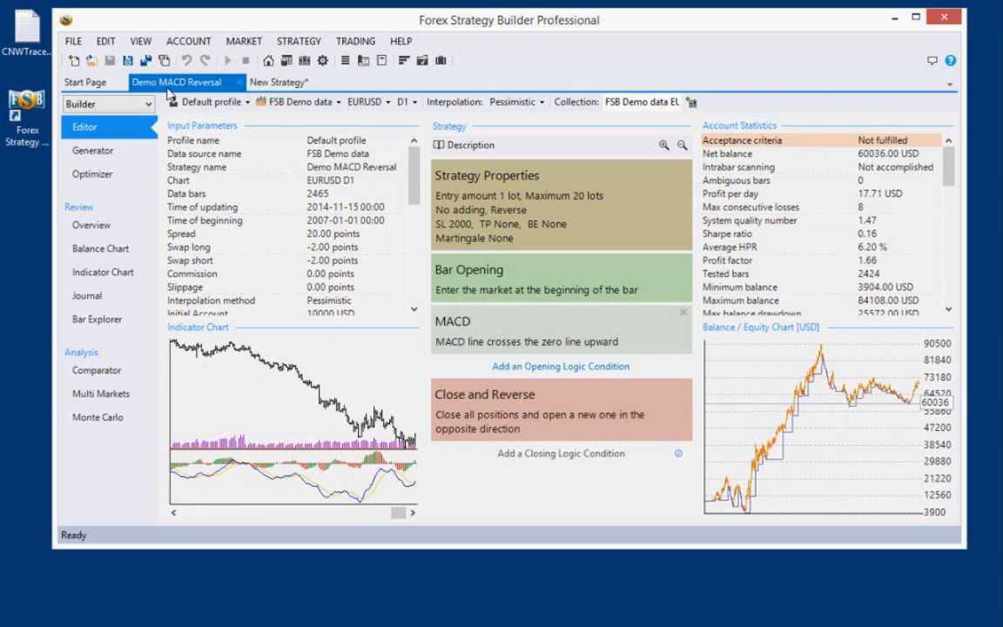
{"action": "left_click", "coordinate": [91, 87]}
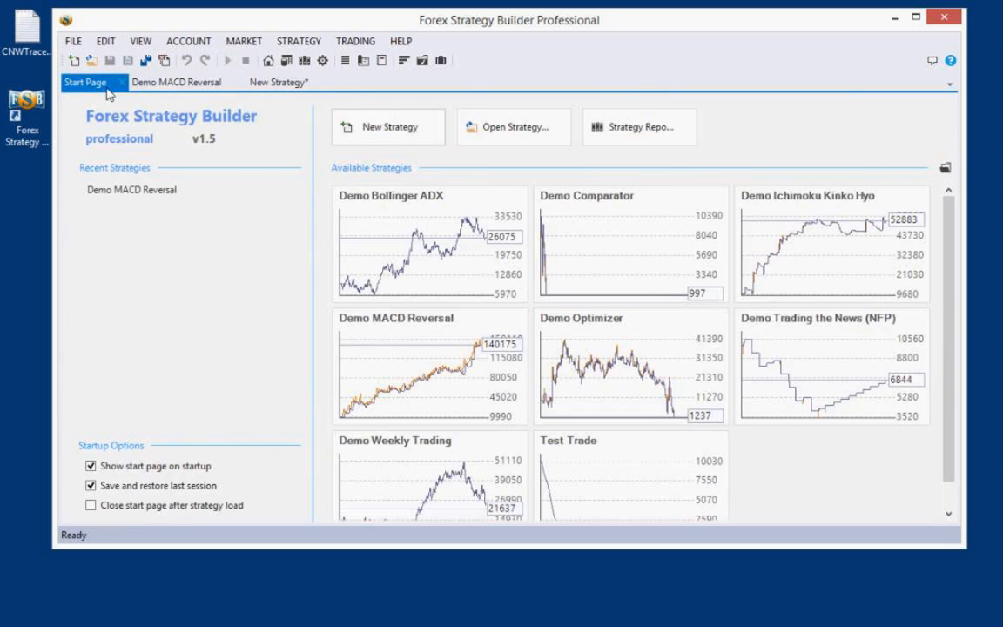
{"action": "left_click", "coordinate": [153, 83]}
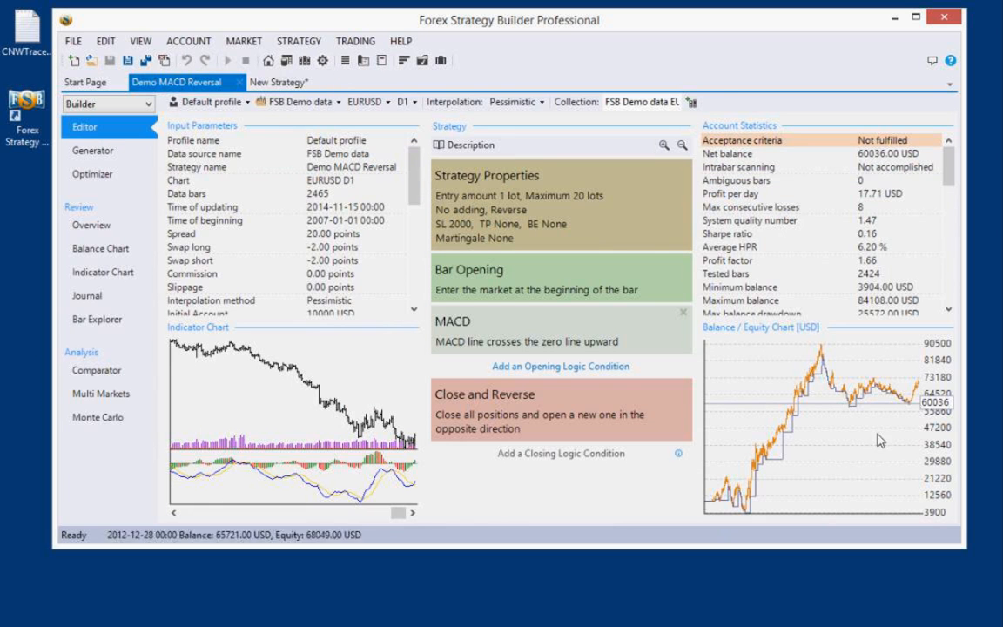
Open the History Center to view its data statistics, and return through the new strategy to Demo MACD Reversal
{"action": "left_click", "coordinate": [287, 61]}
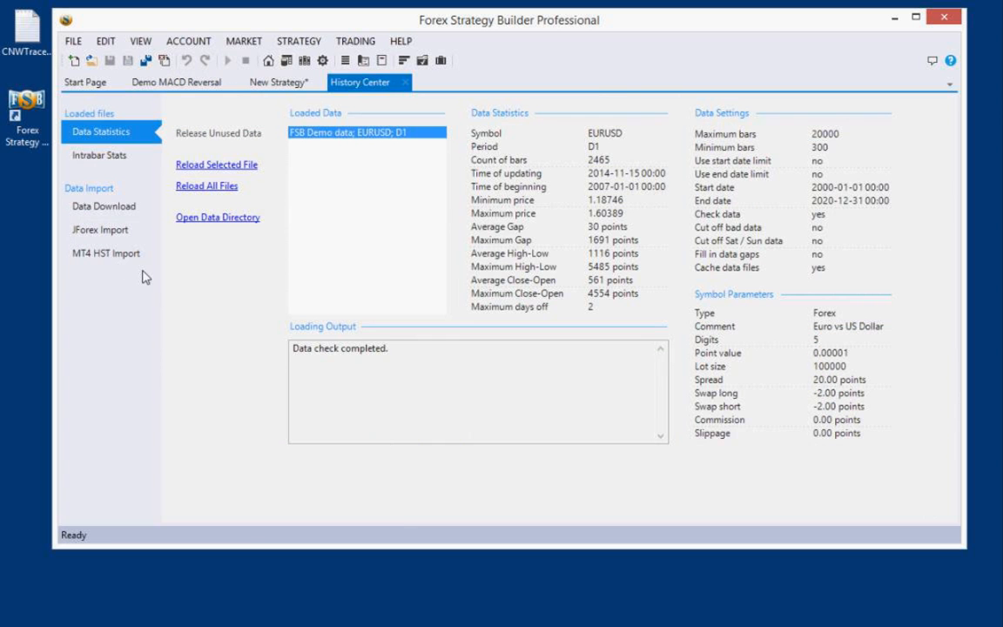
{"action": "left_click", "coordinate": [266, 80]}
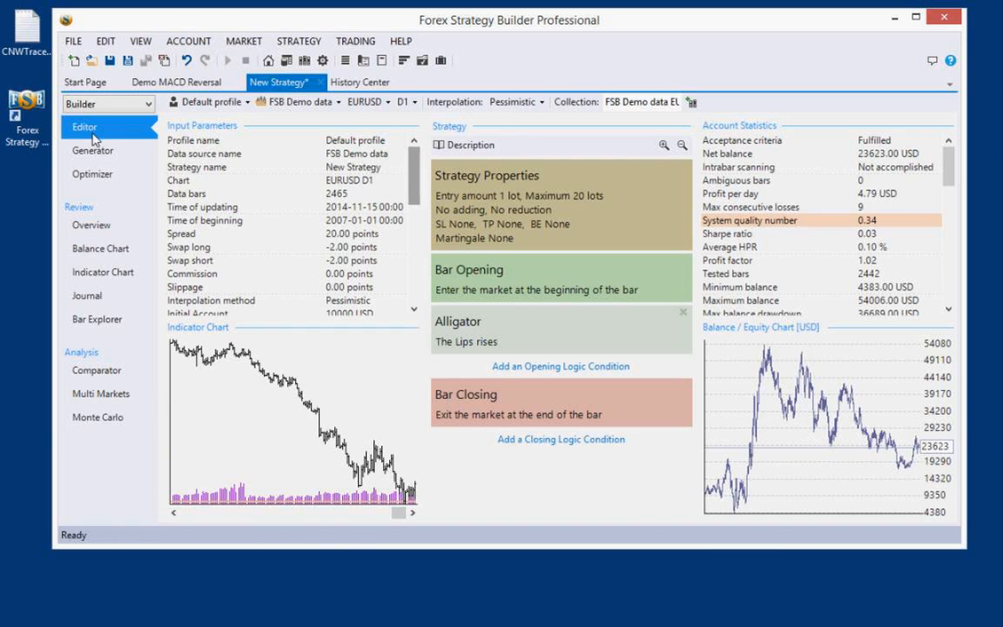
{"action": "left_click", "coordinate": [161, 83]}
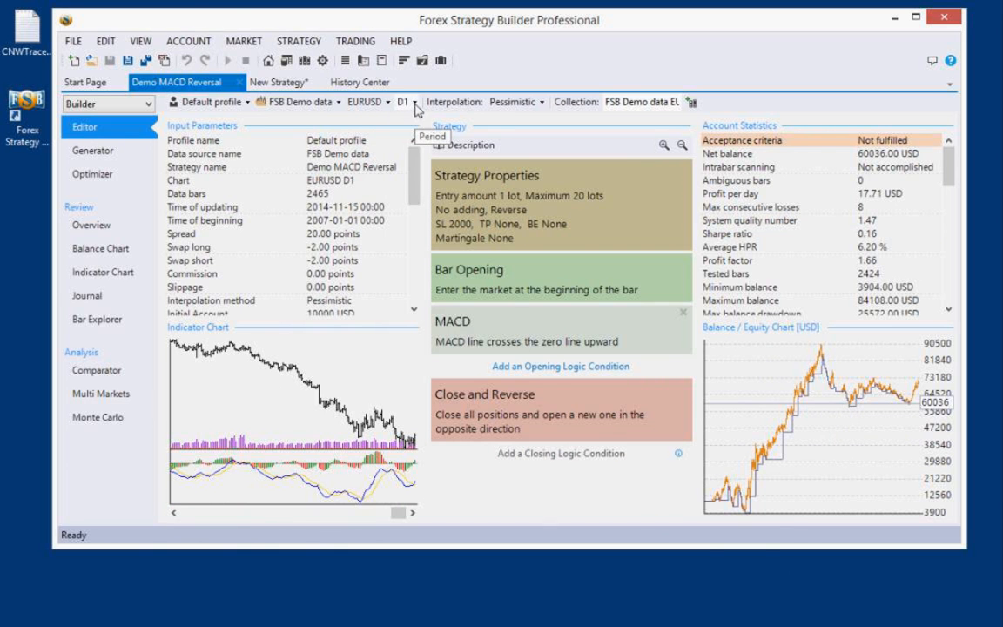
Go through the new strategy to the History Center and view its Intrabar Stats and Data Download pages
{"action": "left_click", "coordinate": [279, 84]}
{"action": "left_click", "coordinate": [359, 85]}
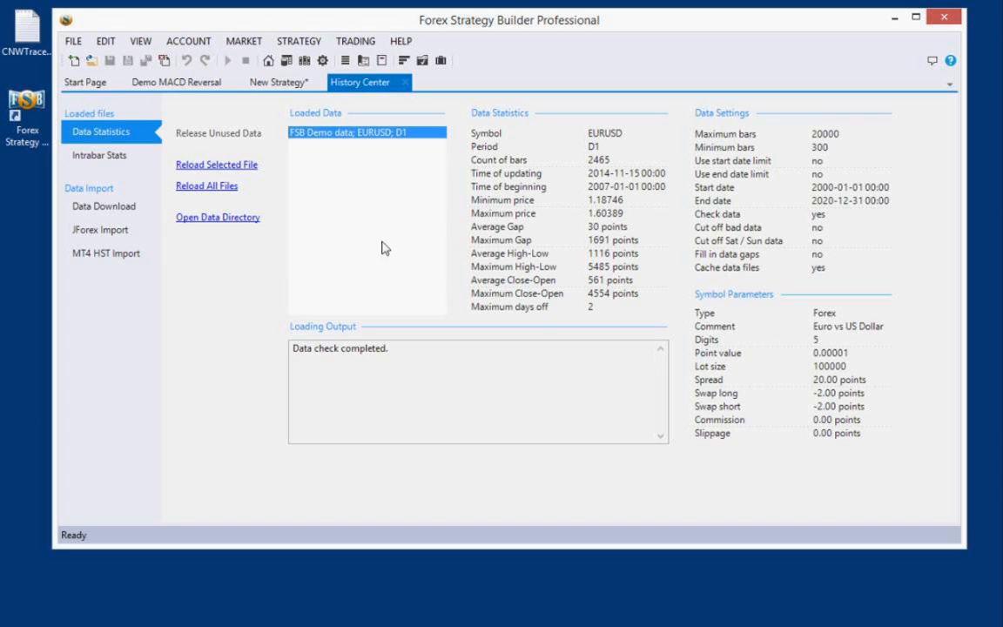
{"action": "left_click", "coordinate": [87, 153]}
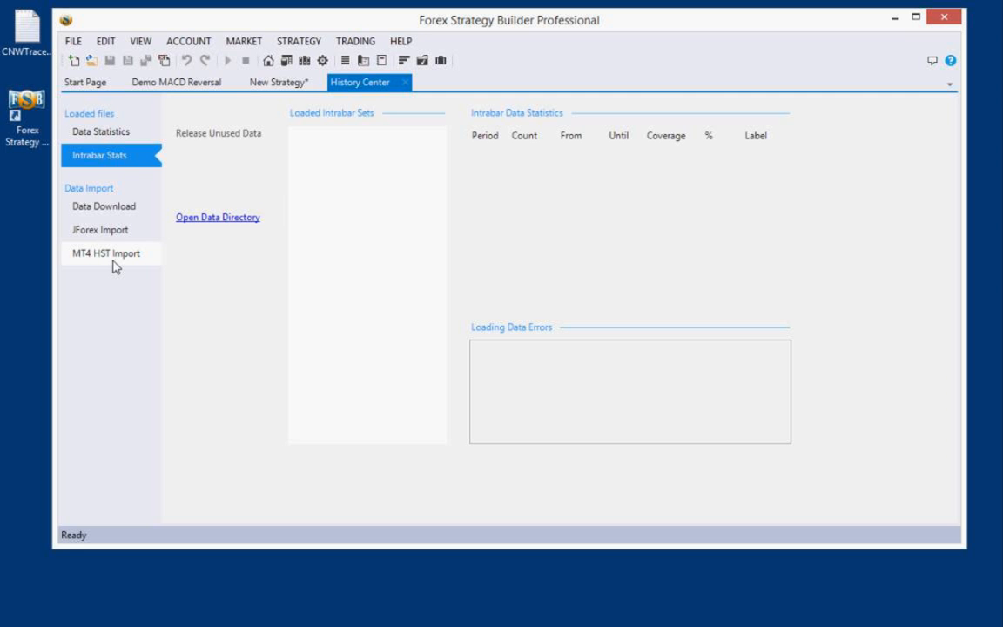
{"action": "left_click", "coordinate": [92, 206]}
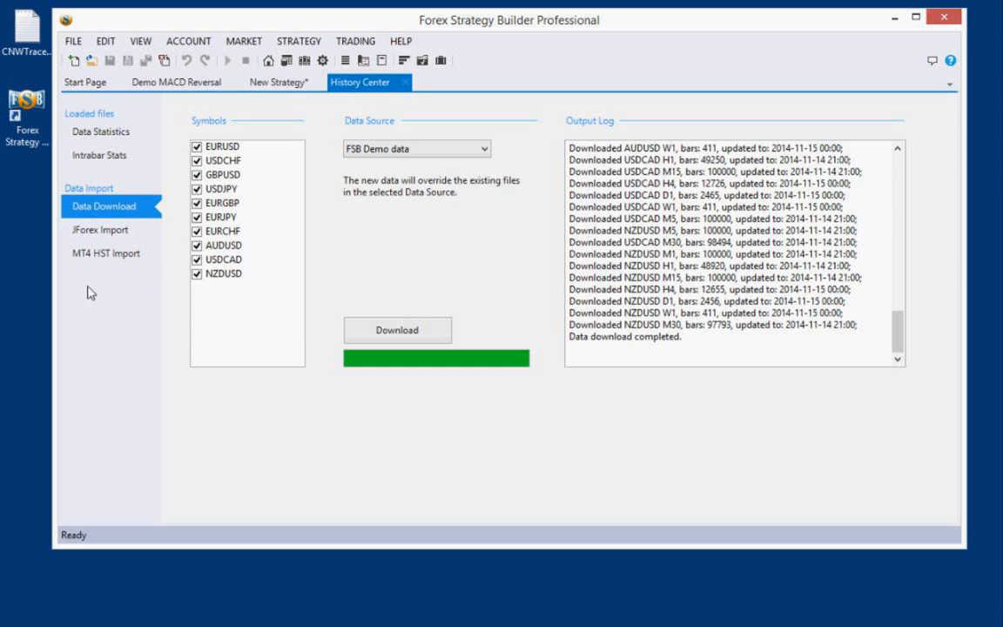
Examine the JForex import settings, compare them with Data Download, and read the JForex import help page in the browser
{"action": "left_click", "coordinate": [106, 232]}
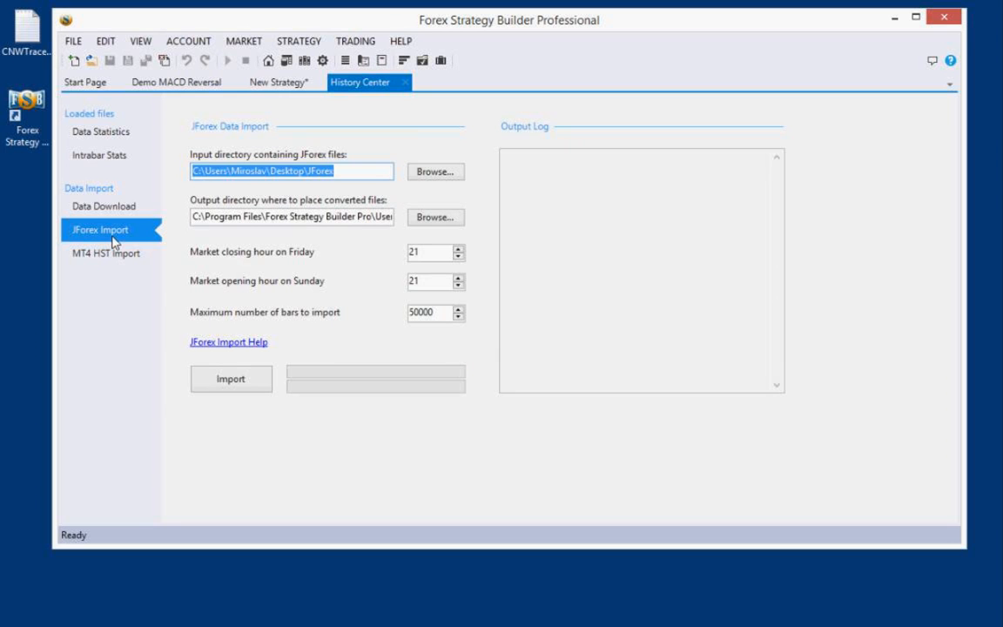
{"action": "left_click", "coordinate": [334, 172]}
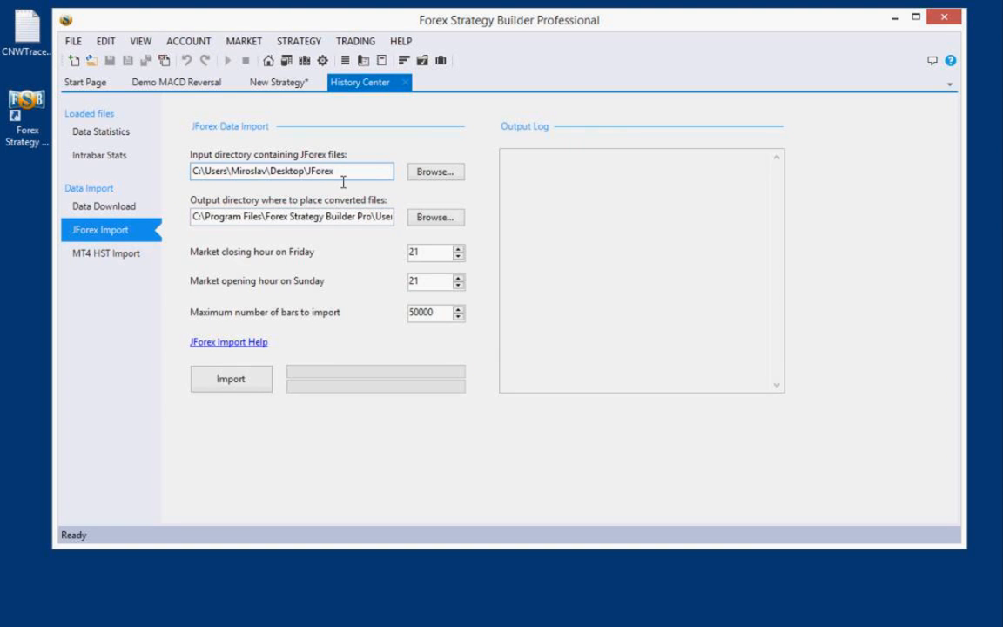
{"action": "left_click", "coordinate": [113, 209]}
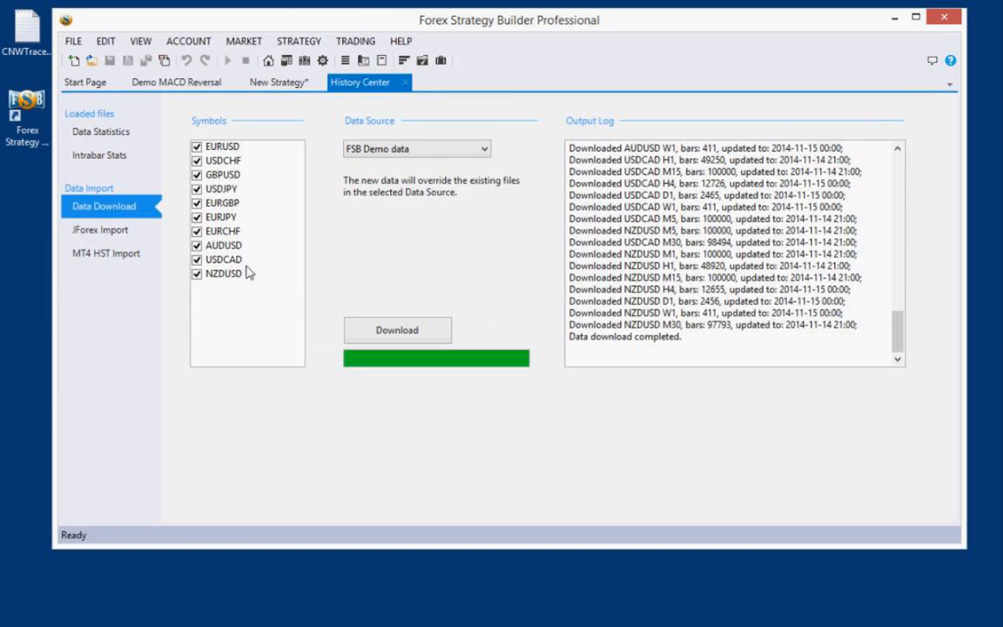
{"action": "left_click", "coordinate": [104, 231]}
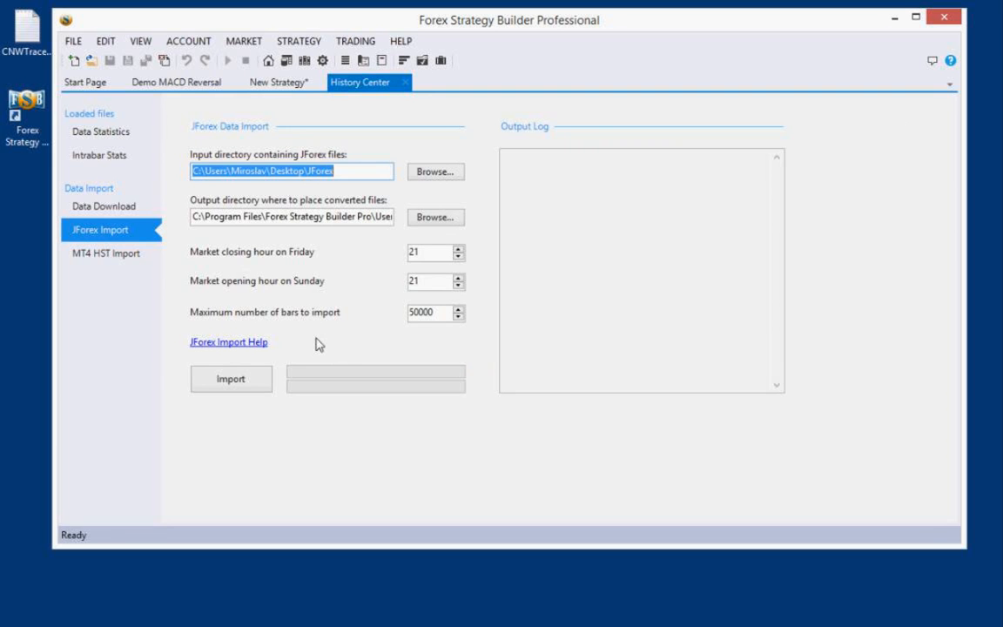
{"action": "left_click", "coordinate": [228, 347]}
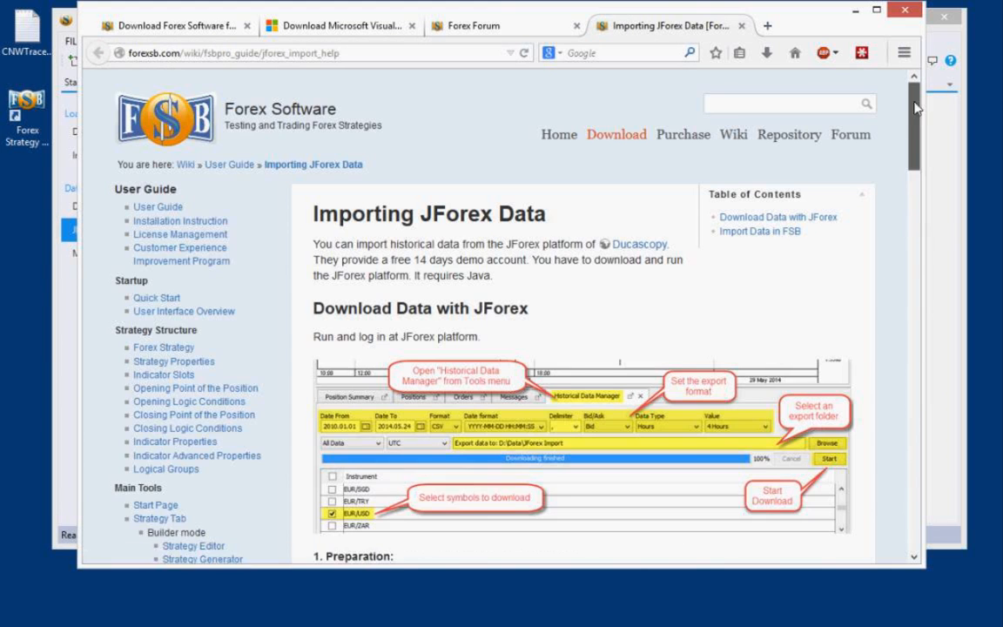
{"action": "left_click_drag", "start_coordinate": [912, 104], "coordinate": [853, 14]}
{"action": "left_click", "coordinate": [853, 11]}
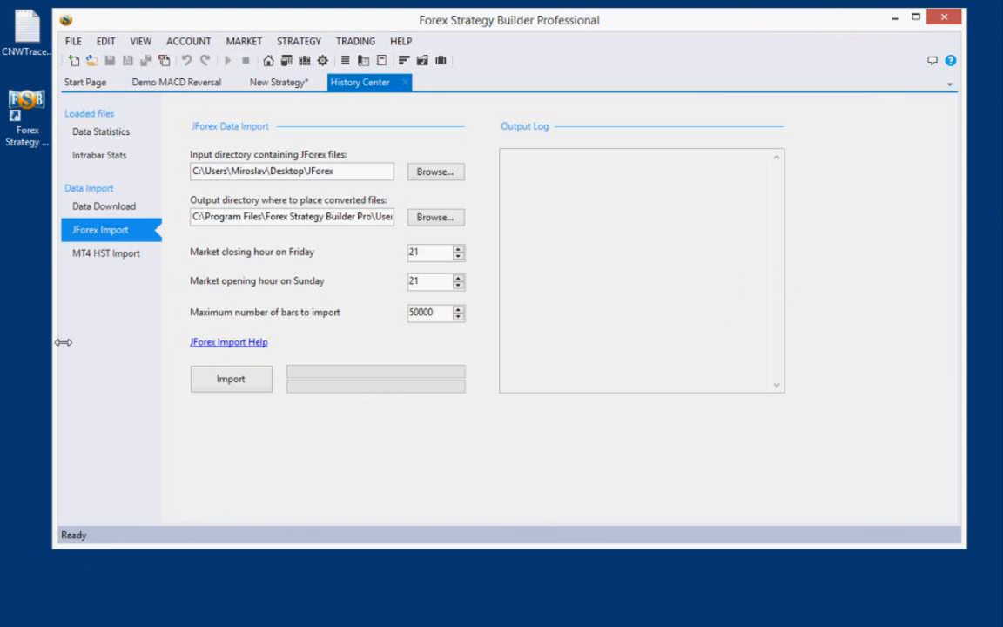
Examine the MT4 HST import settings and read the MT4 HST import help page in the browser
{"action": "left_click", "coordinate": [82, 253]}
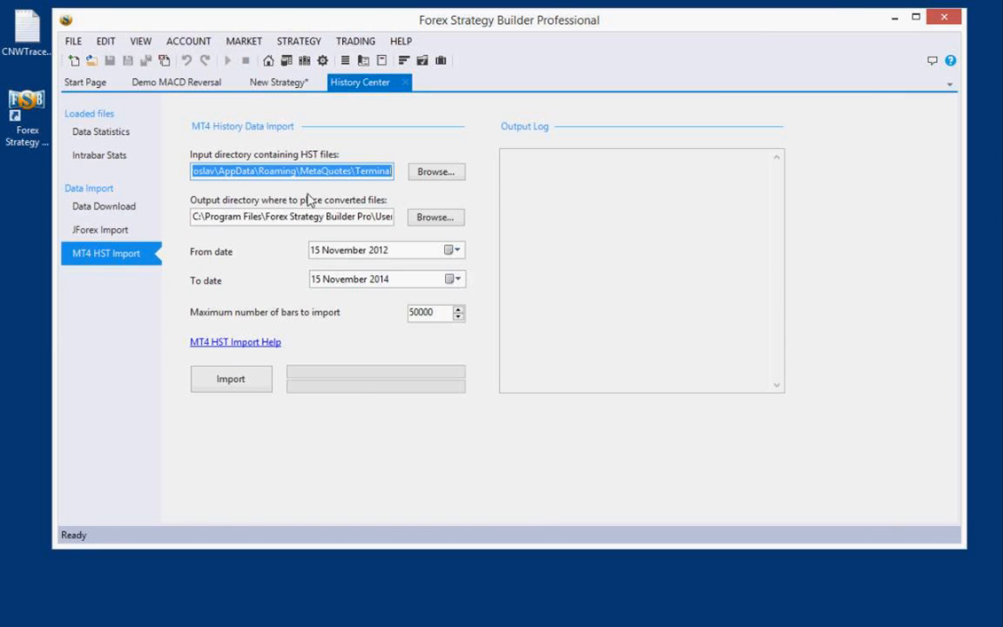
{"action": "left_click", "coordinate": [333, 171]}
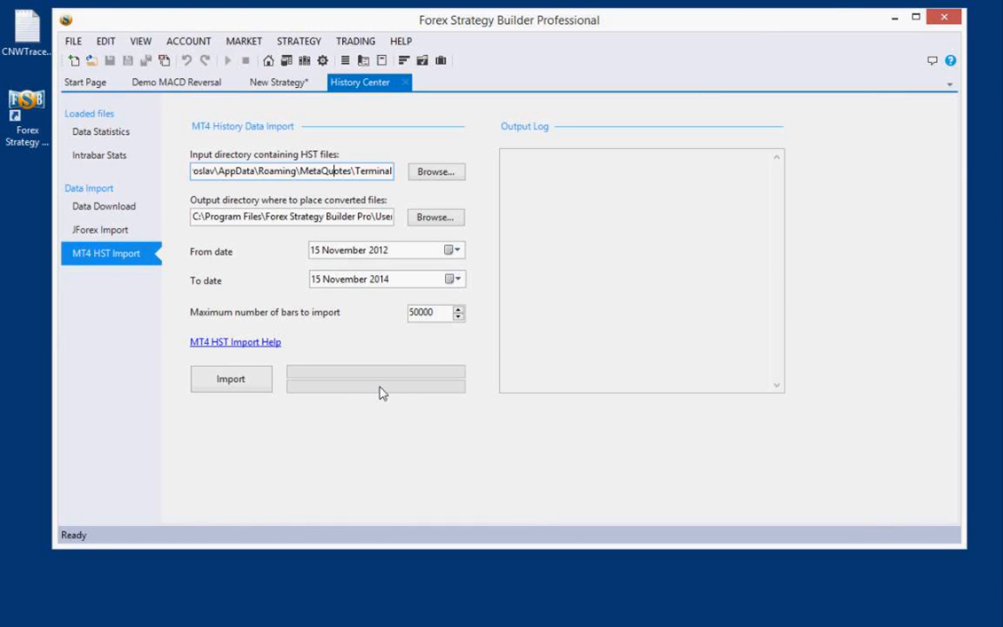
{"action": "left_click", "coordinate": [232, 343]}
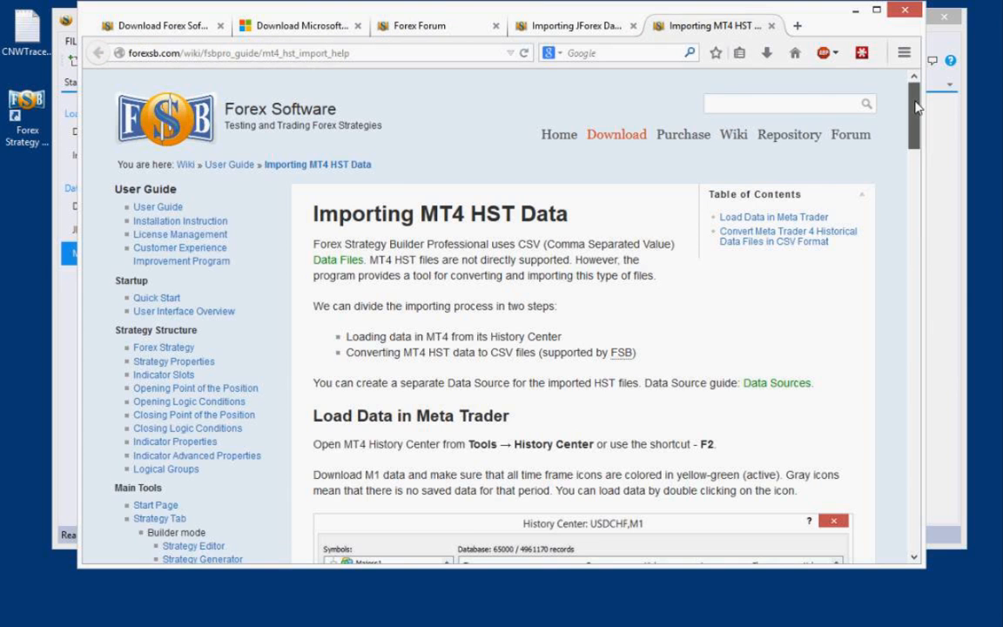
{"action": "mouse_move", "coordinate": [916, 107]}
{"action": "left_mouse_down"}
{"action": "mouse_move", "coordinate": [908, 310]}
{"action": "mouse_move", "coordinate": [917, 401]}
{"action": "mouse_move", "coordinate": [920, 128]}
{"action": "left_mouse_up"}
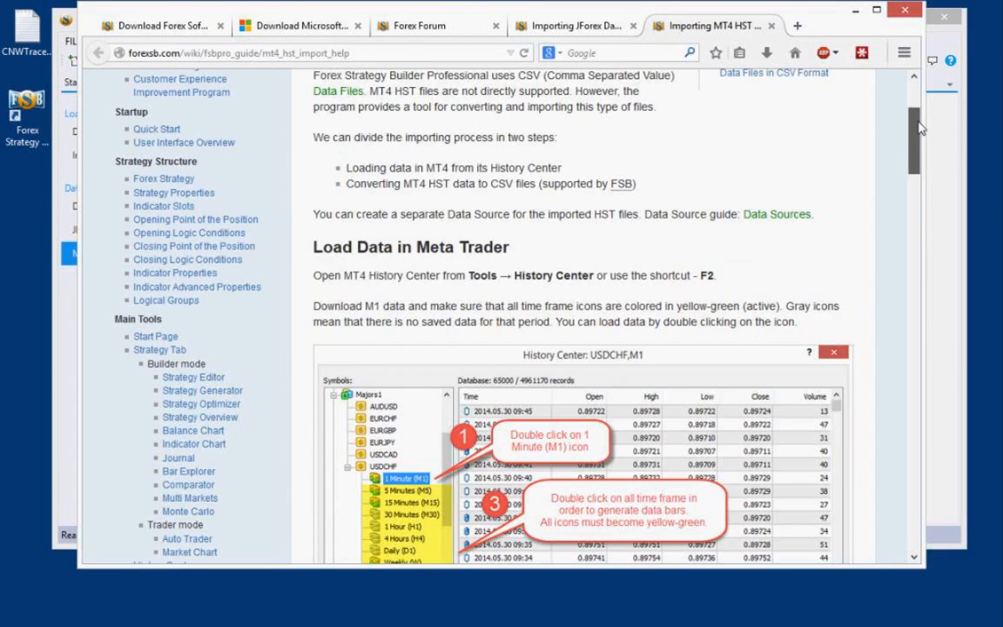
{"action": "left_click", "coordinate": [855, 12]}
Return through the loaded data statistics and the new strategy, and open the Repository
{"action": "left_click", "coordinate": [111, 132]}
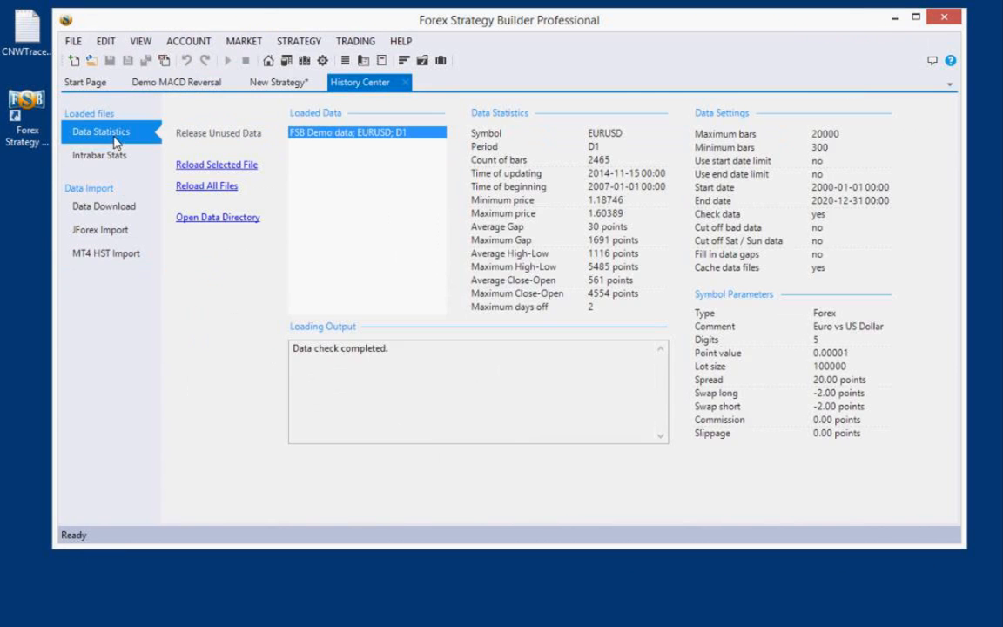
{"action": "left_click", "coordinate": [276, 84]}
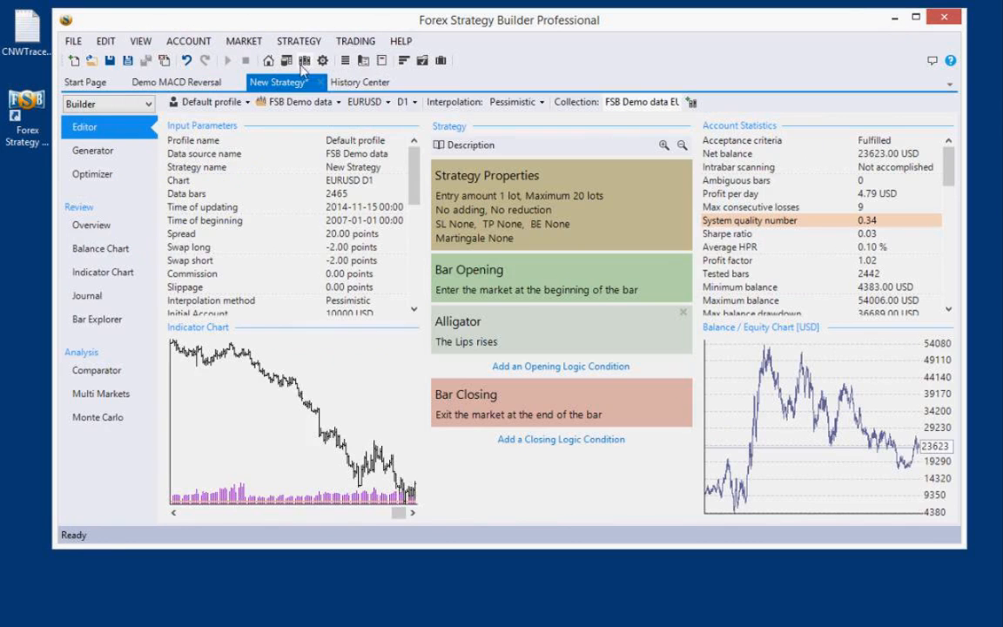
{"action": "left_click", "coordinate": [305, 61]}
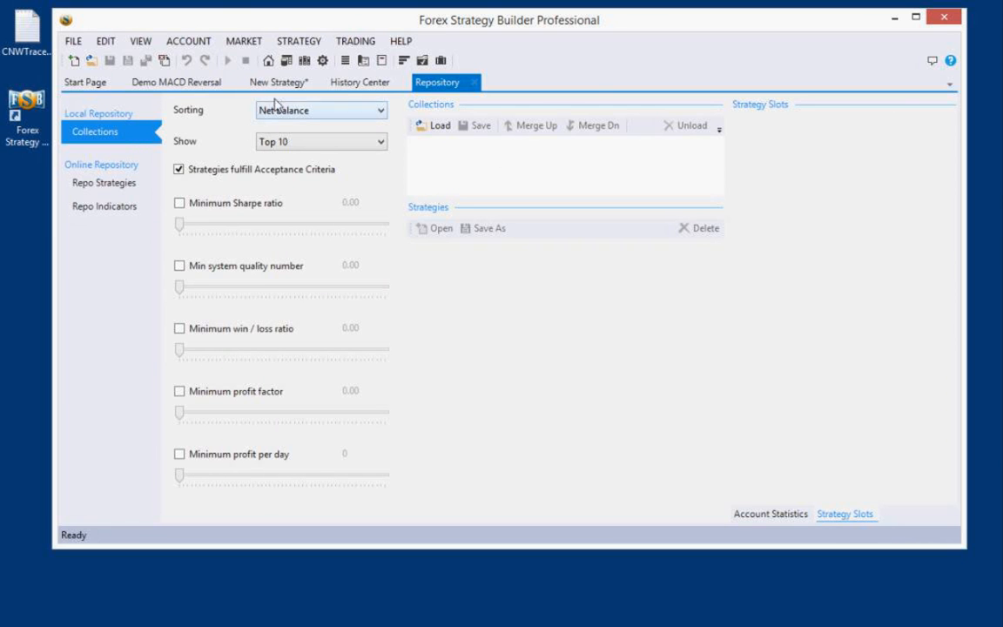
Add the new strategy to the FSB Demo data EURUSD D1 collection and show its account statistics in the Repository
{"action": "left_click", "coordinate": [252, 83]}
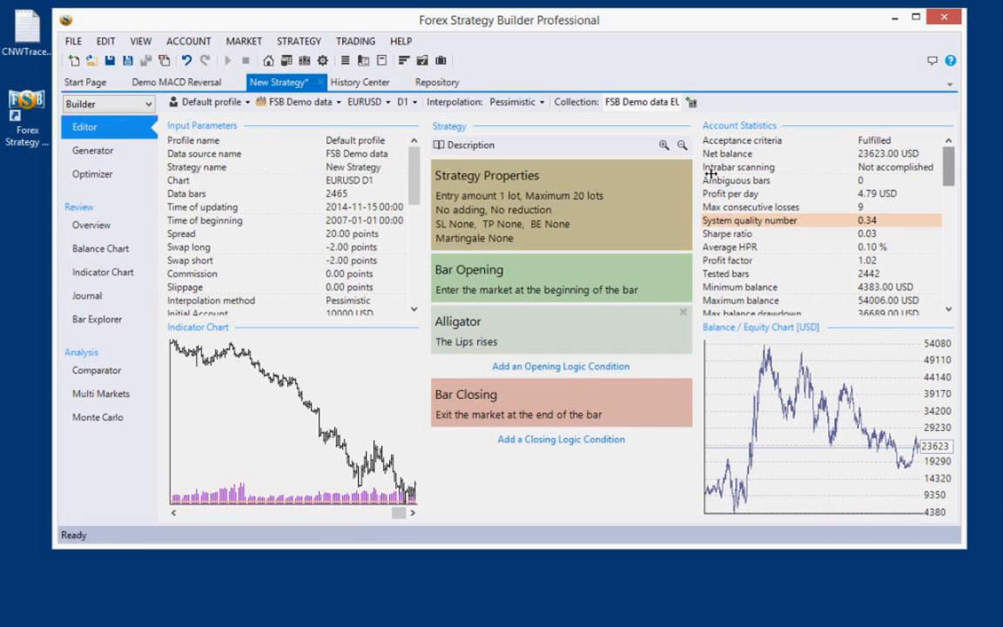
{"action": "left_click", "coordinate": [694, 107]}
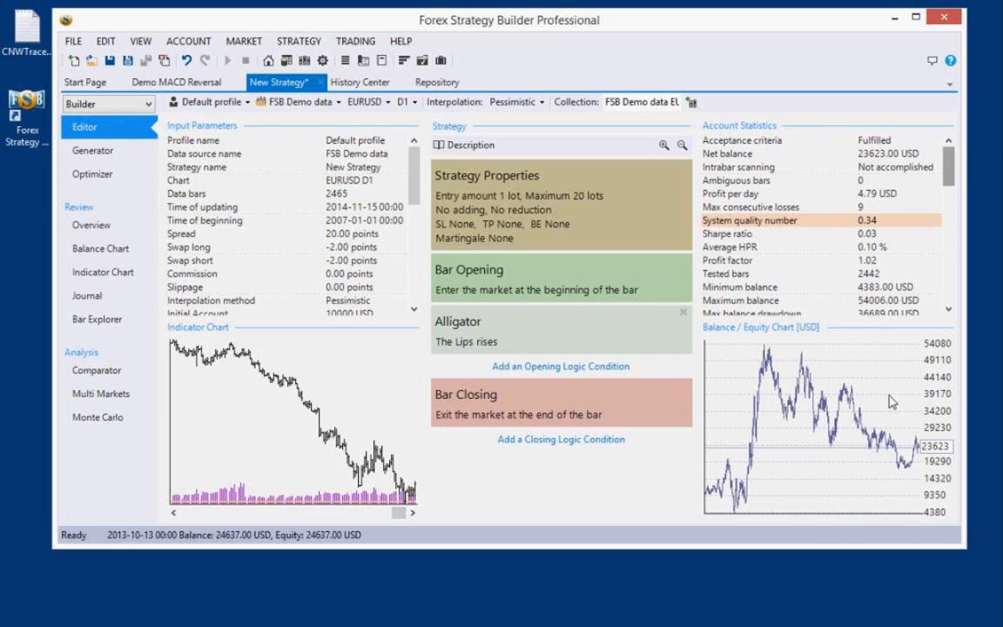
{"action": "left_click", "coordinate": [438, 83]}
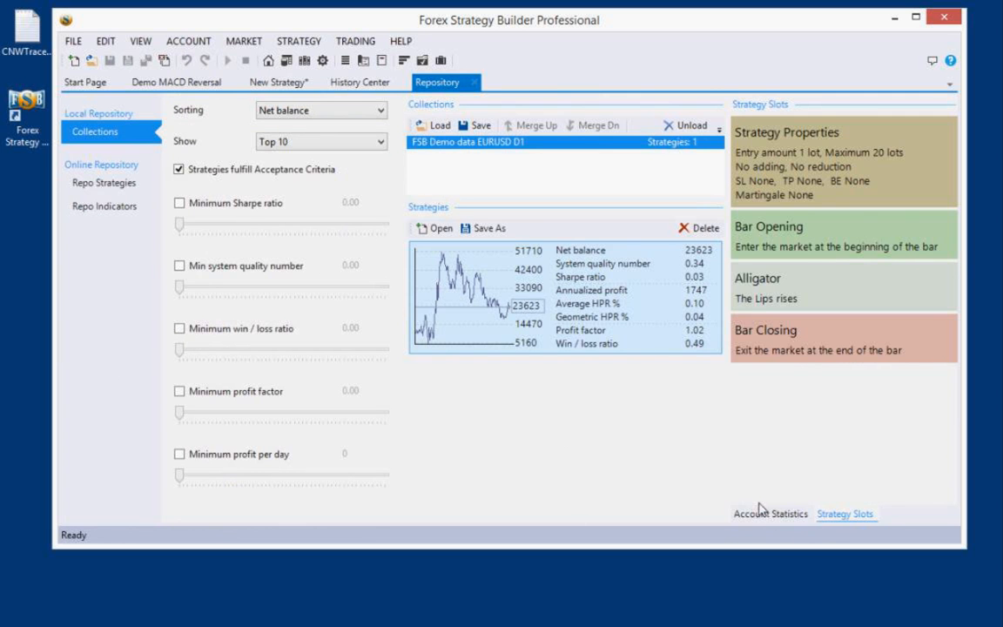
{"action": "left_click", "coordinate": [794, 516]}
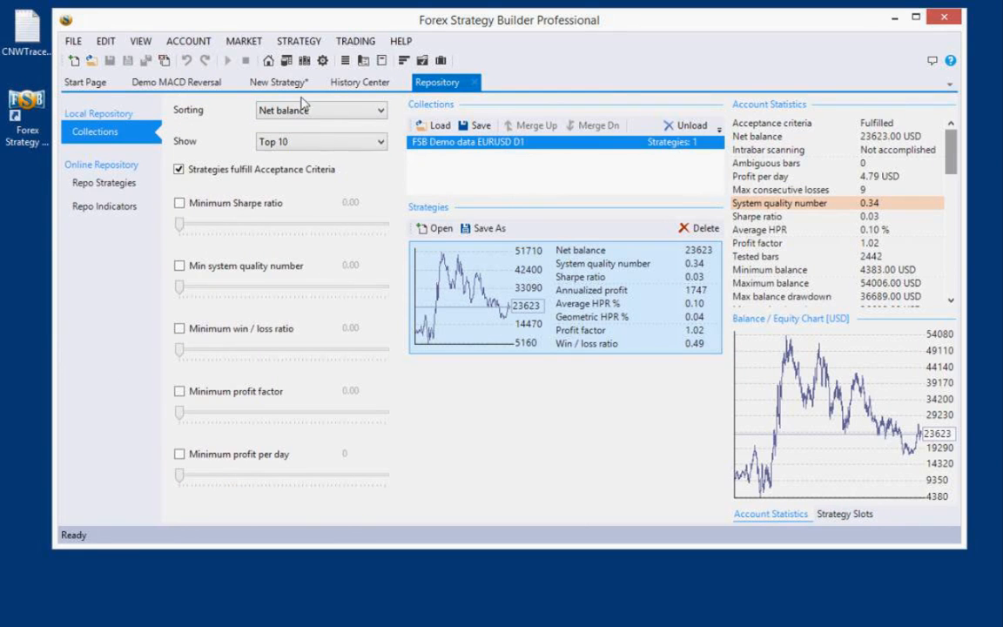
Check the collection sorting options, keep Net balance, and switch the Minimum Sharpe ratio and Min system quality number filters on and off
{"action": "left_click", "coordinate": [261, 109]}
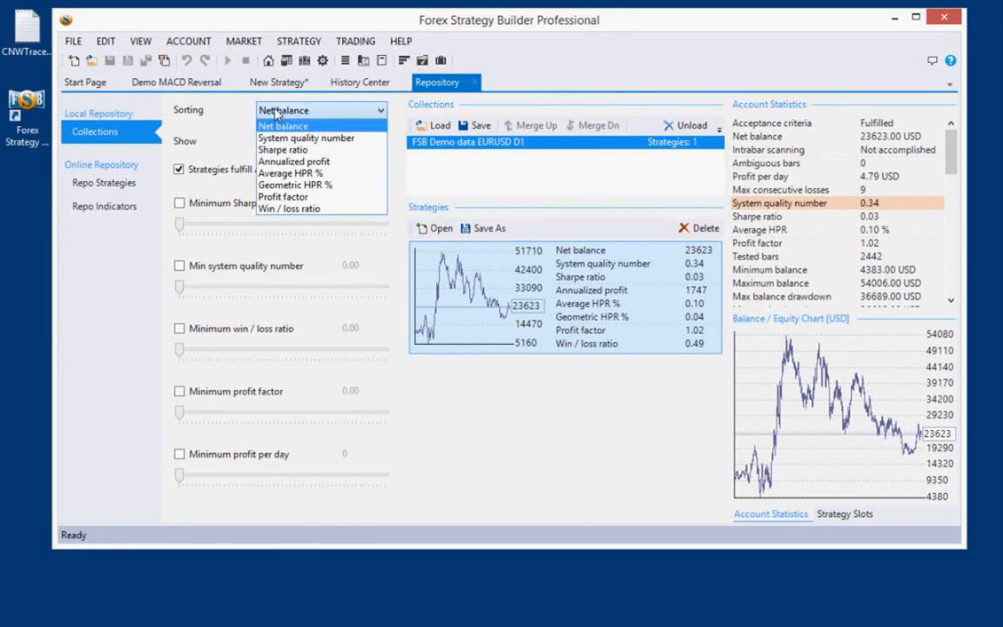
{"action": "left_click", "coordinate": [277, 125]}
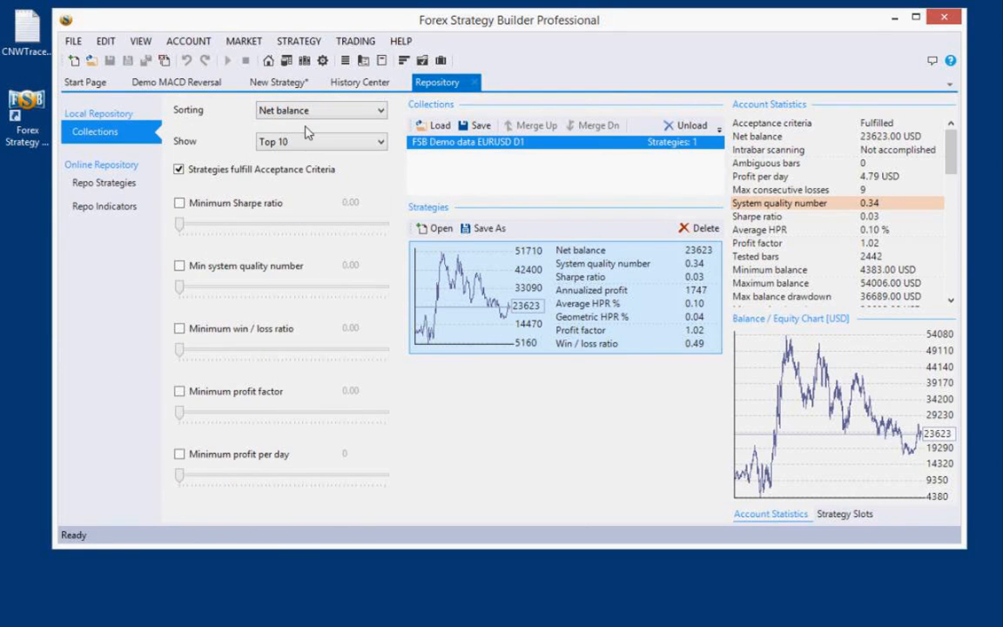
{"action": "left_click", "coordinate": [180, 203]}
{"action": "left_click", "coordinate": [180, 265]}
{"action": "mouse_move", "coordinate": [180, 226]}
{"action": "left_mouse_down"}
{"action": "mouse_move", "coordinate": [216, 225]}
{"action": "mouse_move", "coordinate": [180, 224]}
{"action": "left_mouse_up"}
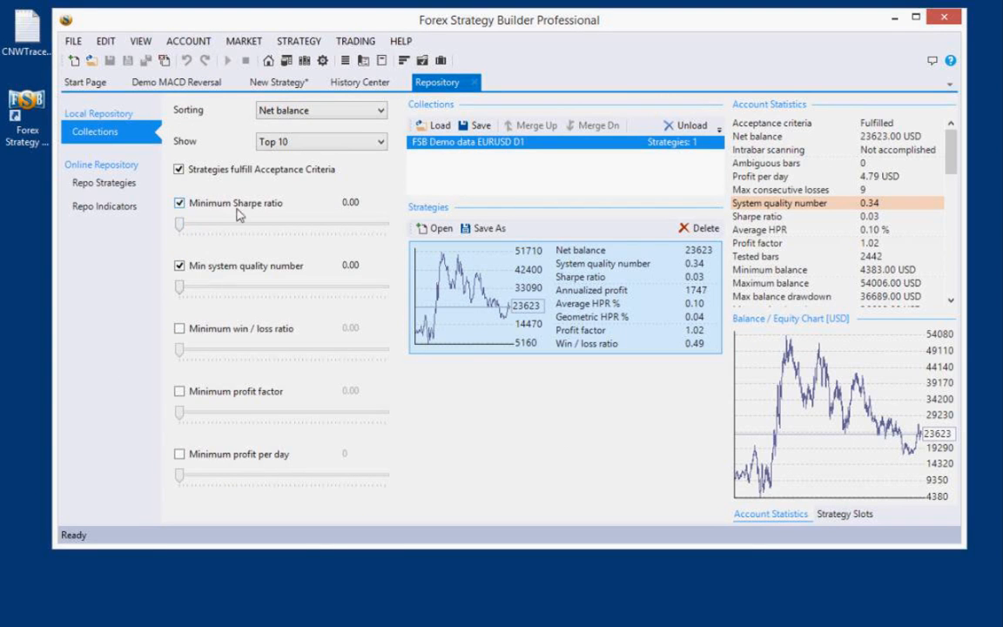
{"action": "left_click", "coordinate": [180, 203]}
{"action": "left_click", "coordinate": [180, 266]}
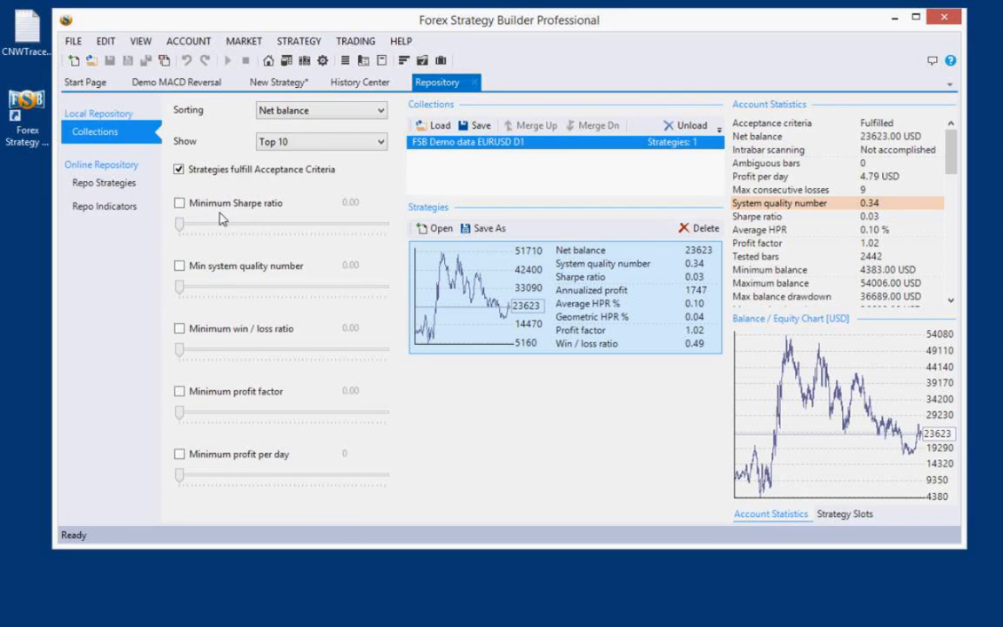
View the online repository's strategies, switch to the browser version, and open its Forex Strategies list
{"action": "left_click", "coordinate": [97, 184]}
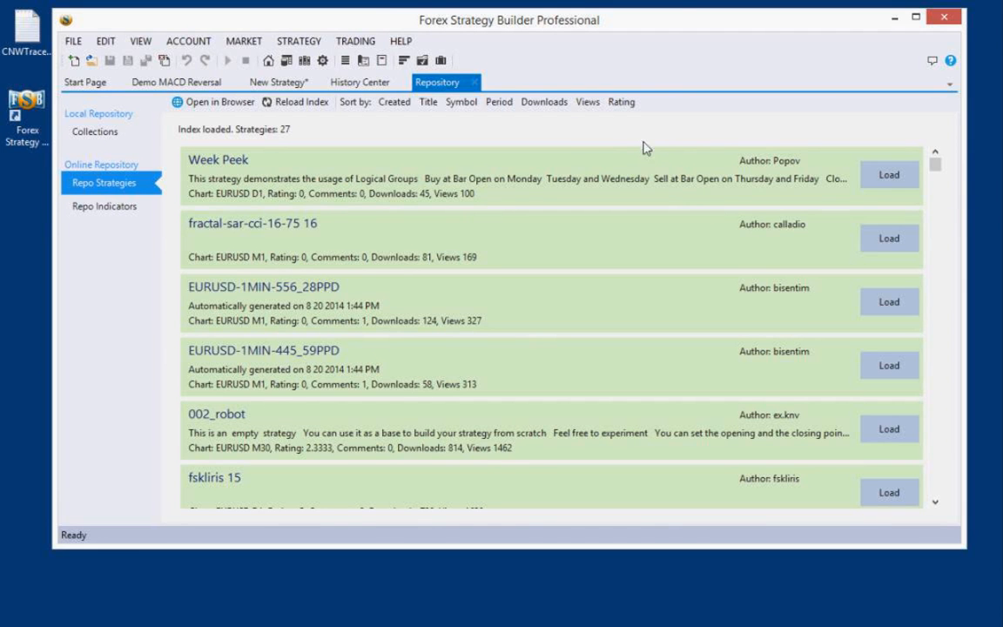
{"action": "left_click", "coordinate": [221, 105]}
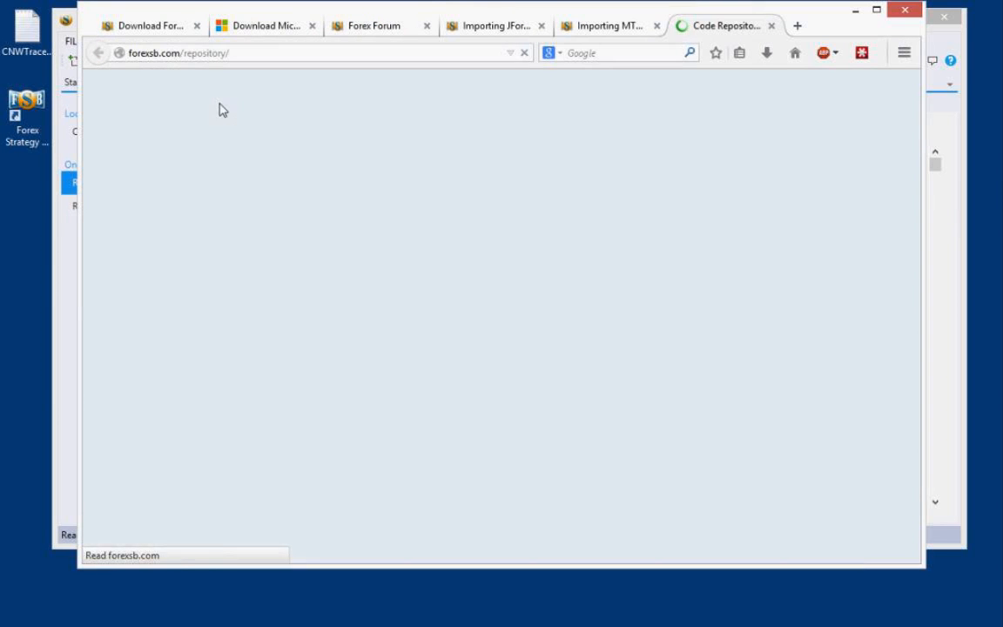
{"action": "scroll", "coordinate": [316, 214], "scroll_direction": "down", "scroll_amount": 2}
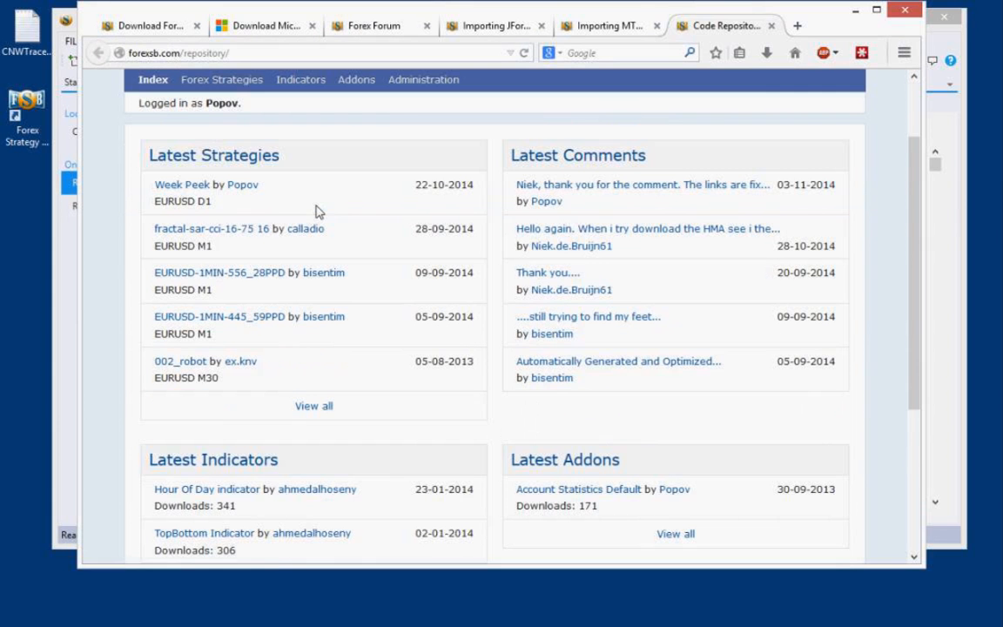
{"action": "left_click", "coordinate": [188, 150]}
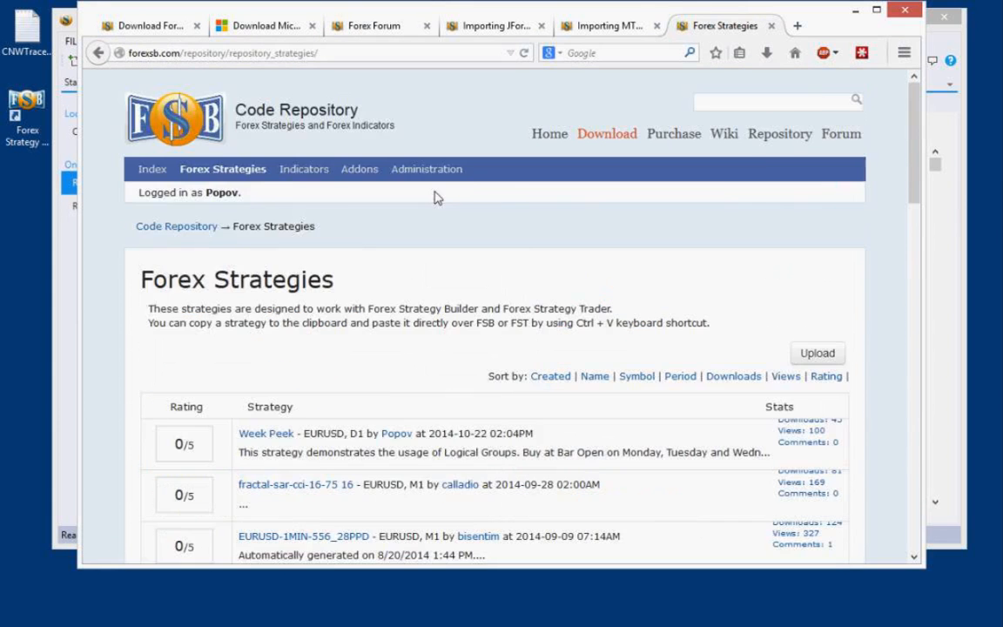
Browse the Forex Strategies list and open the review page of the EURUSD-1MIN-556_28PPD strategy
{"action": "scroll", "coordinate": [437, 197], "scroll_direction": "down", "scroll_amount": 3}
{"action": "scroll", "coordinate": [540, 398], "scroll_direction": "up", "scroll_amount": 1}
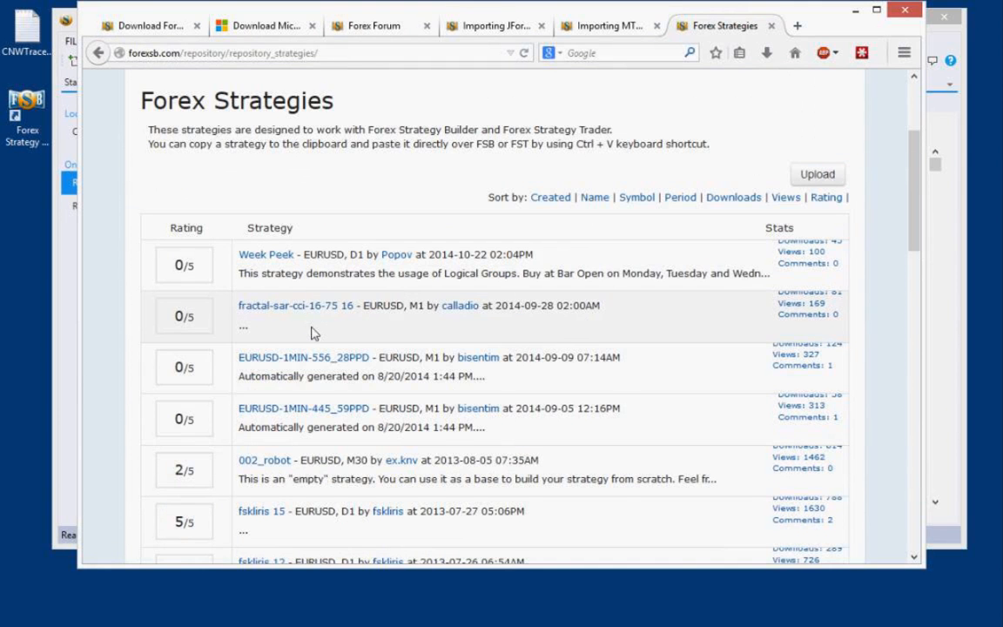
{"action": "scroll", "coordinate": [339, 326], "scroll_direction": "up", "scroll_amount": 2}
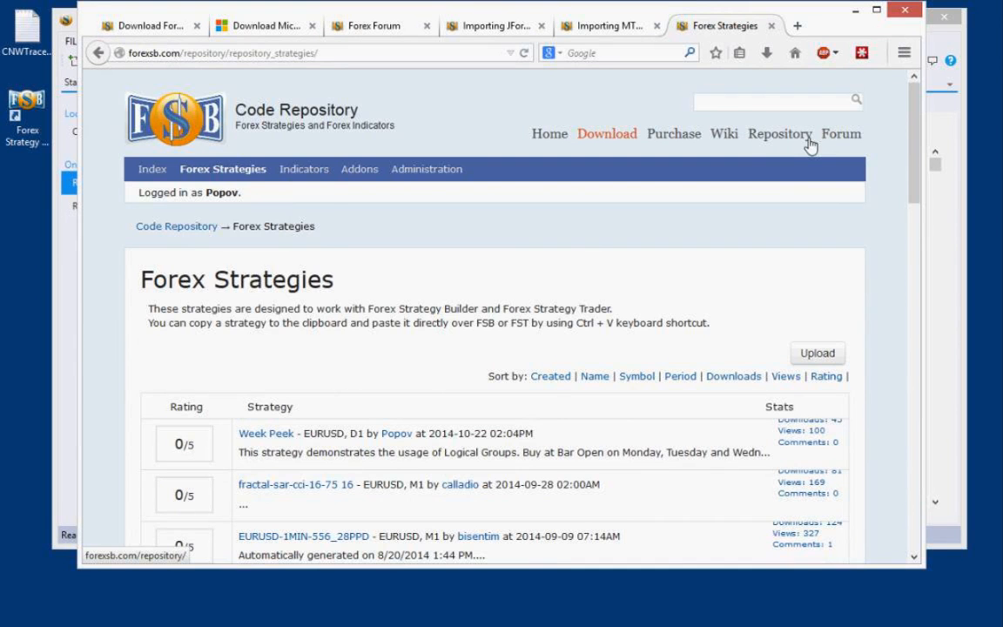
{"action": "scroll", "coordinate": [806, 148], "scroll_direction": "down", "scroll_amount": 1}
{"action": "scroll", "coordinate": [806, 148], "scroll_direction": "down", "scroll_amount": 2}
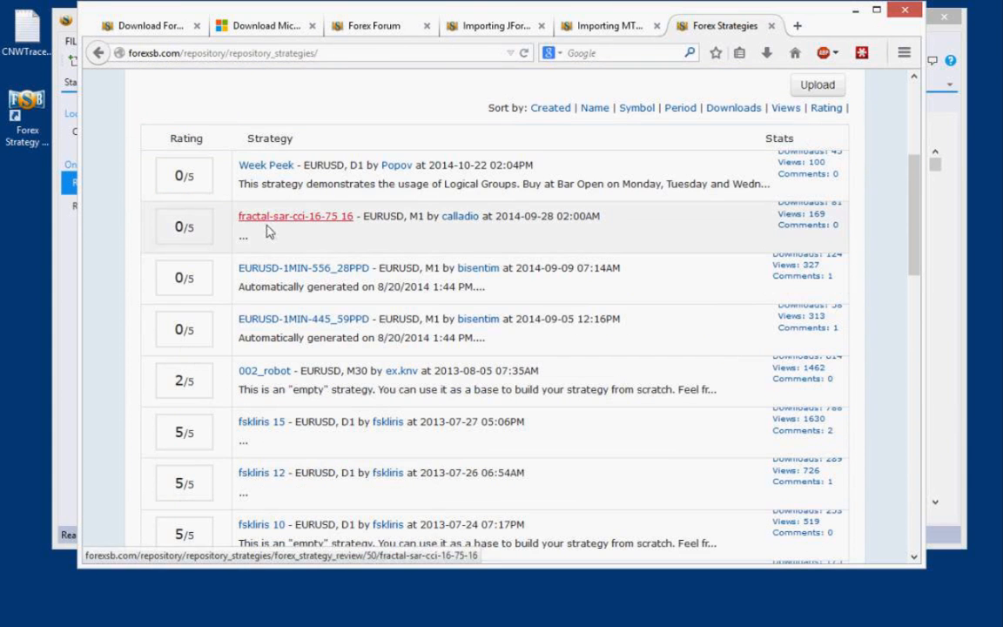
{"action": "left_click", "coordinate": [284, 273]}
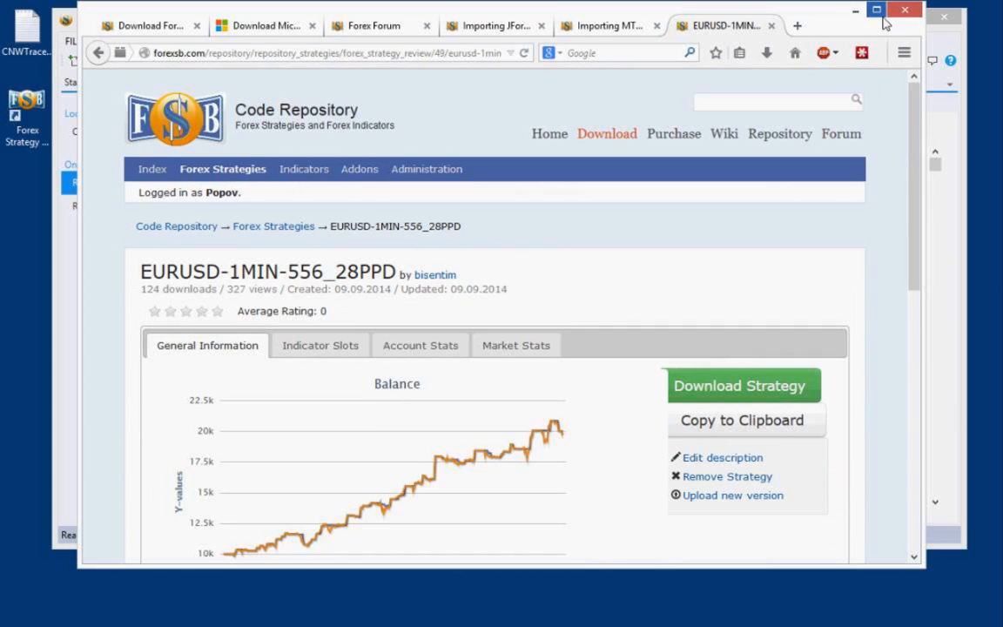
Maximize the browser window and examine the strategy's balance chart, description and comments
{"action": "scroll", "coordinate": [541, 239], "scroll_direction": "down", "scroll_amount": 3}
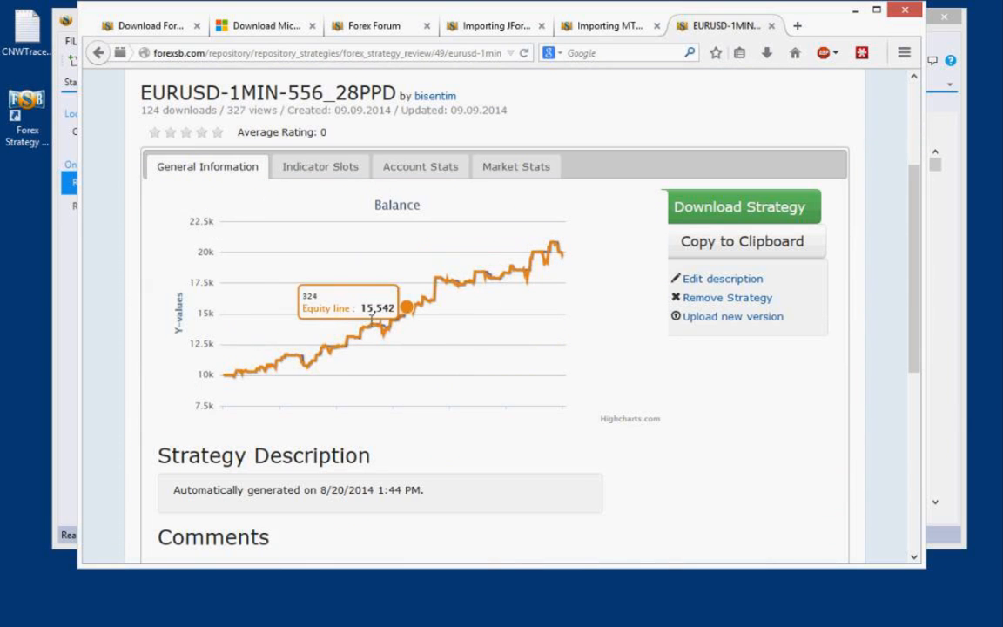
{"action": "left_click", "coordinate": [876, 10]}
{"action": "scroll", "coordinate": [470, 303], "scroll_direction": "down", "scroll_amount": 2}
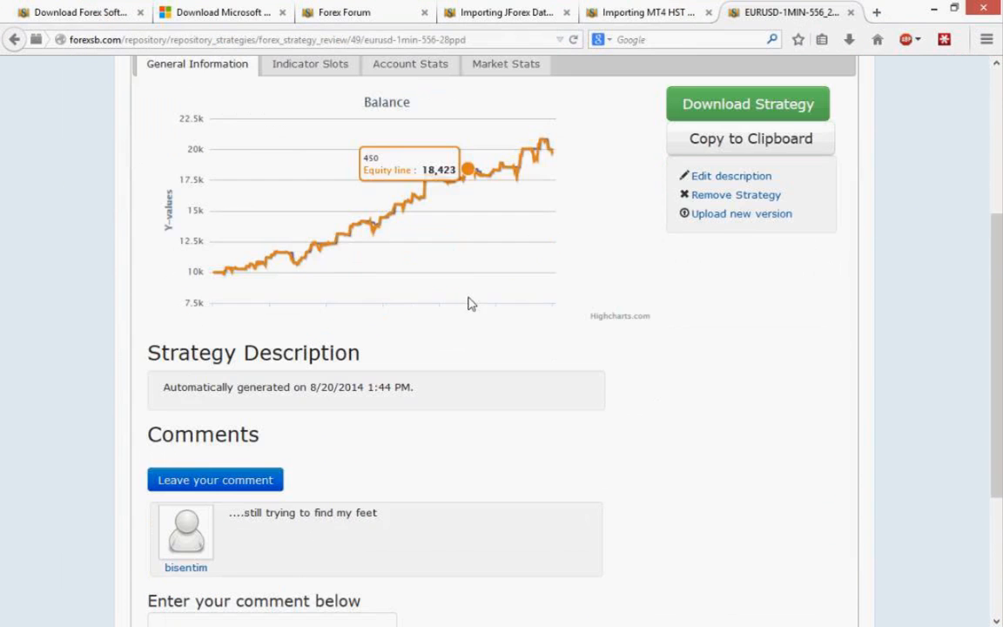
{"action": "scroll", "coordinate": [470, 303], "scroll_direction": "down", "scroll_amount": 2}
{"action": "left_click_drag", "start_coordinate": [226, 302], "coordinate": [175, 300]}
{"action": "left_click", "coordinate": [436, 304]}
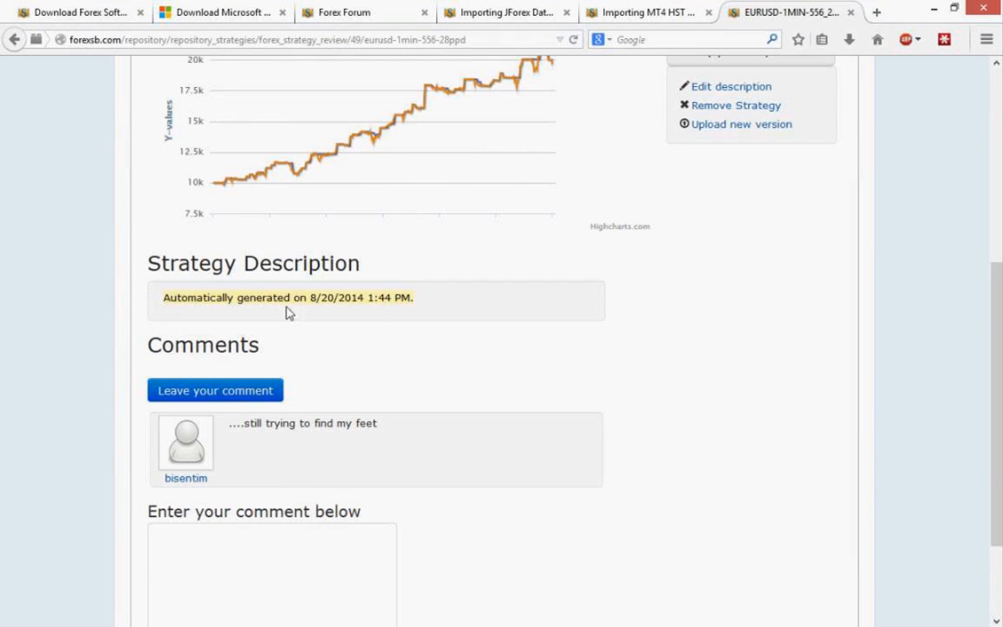
Read the strategy description and examine the strategy's indicator slots on its review page
{"action": "left_click", "coordinate": [454, 299]}
{"action": "scroll", "coordinate": [488, 376], "scroll_direction": "up", "scroll_amount": 5}
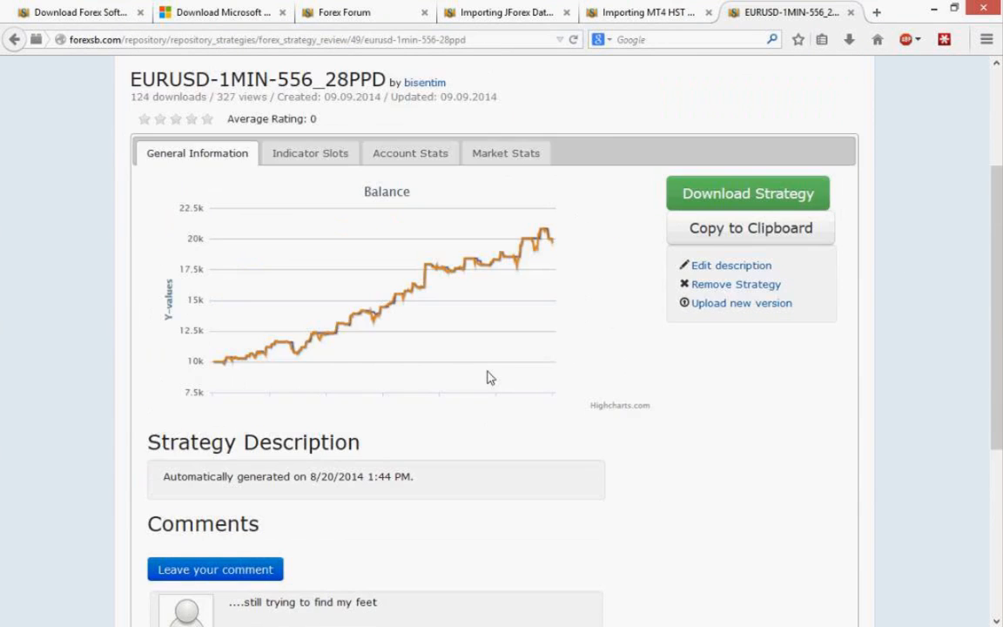
{"action": "scroll", "coordinate": [488, 376], "scroll_direction": "down", "scroll_amount": 2}
{"action": "left_click", "coordinate": [311, 160]}
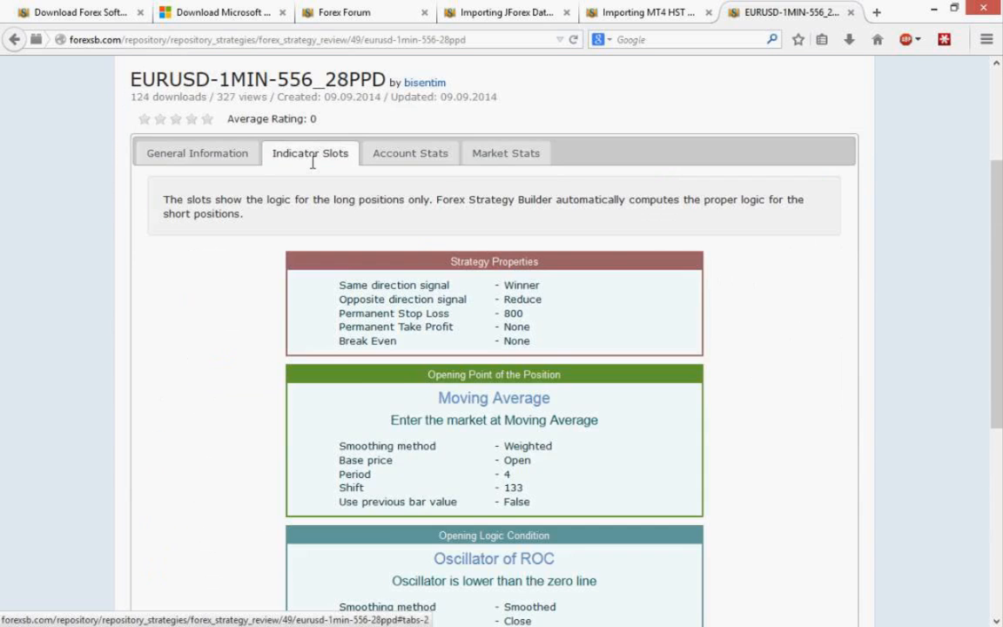
{"action": "scroll", "coordinate": [536, 341], "scroll_direction": "down", "scroll_amount": 5}
{"action": "scroll", "coordinate": [535, 341], "scroll_direction": "up", "scroll_amount": 6}
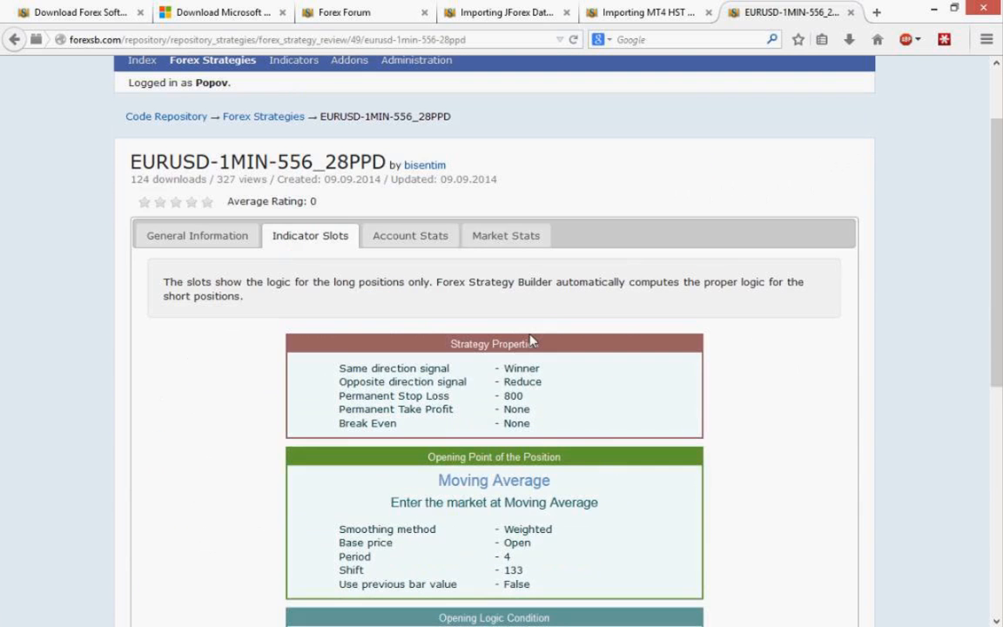
Examine the strategy's Account Stats and Market Stats, and return to its General Information
{"action": "left_click", "coordinate": [430, 241]}
{"action": "scroll", "coordinate": [544, 333], "scroll_direction": "down", "scroll_amount": 4}
{"action": "scroll", "coordinate": [549, 336], "scroll_direction": "up", "scroll_amount": 3}
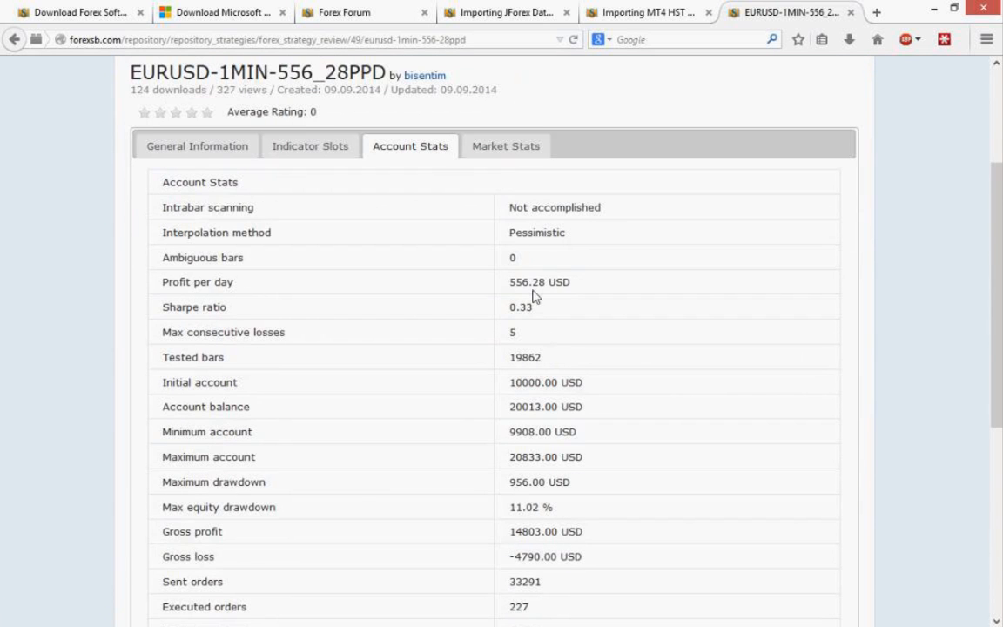
{"action": "left_click", "coordinate": [517, 148]}
{"action": "scroll", "coordinate": [532, 261], "scroll_direction": "down", "scroll_amount": 4}
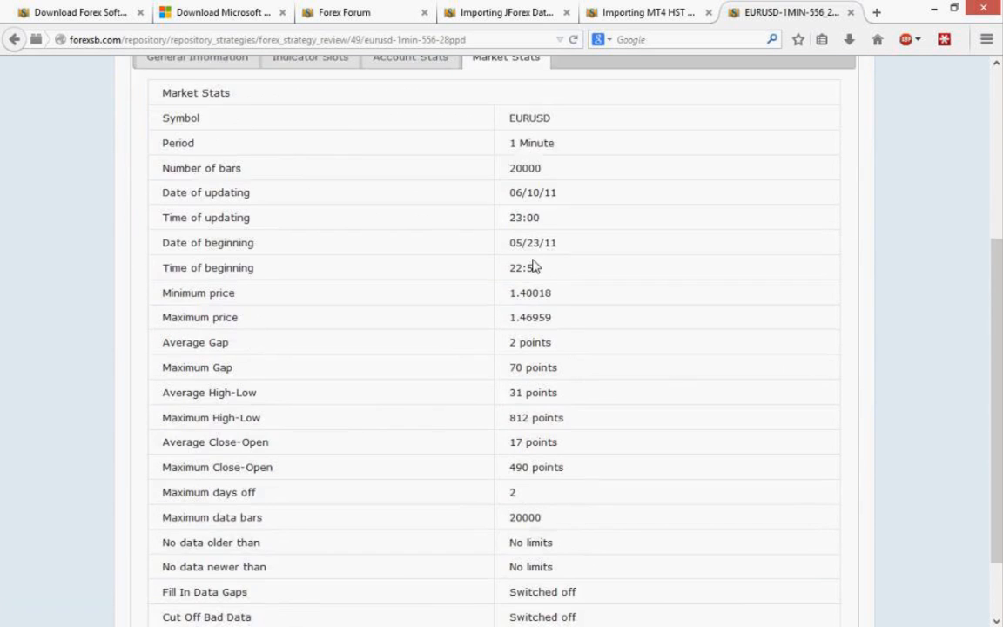
{"action": "scroll", "coordinate": [540, 268], "scroll_direction": "up", "scroll_amount": 5}
{"action": "left_click", "coordinate": [195, 241]}
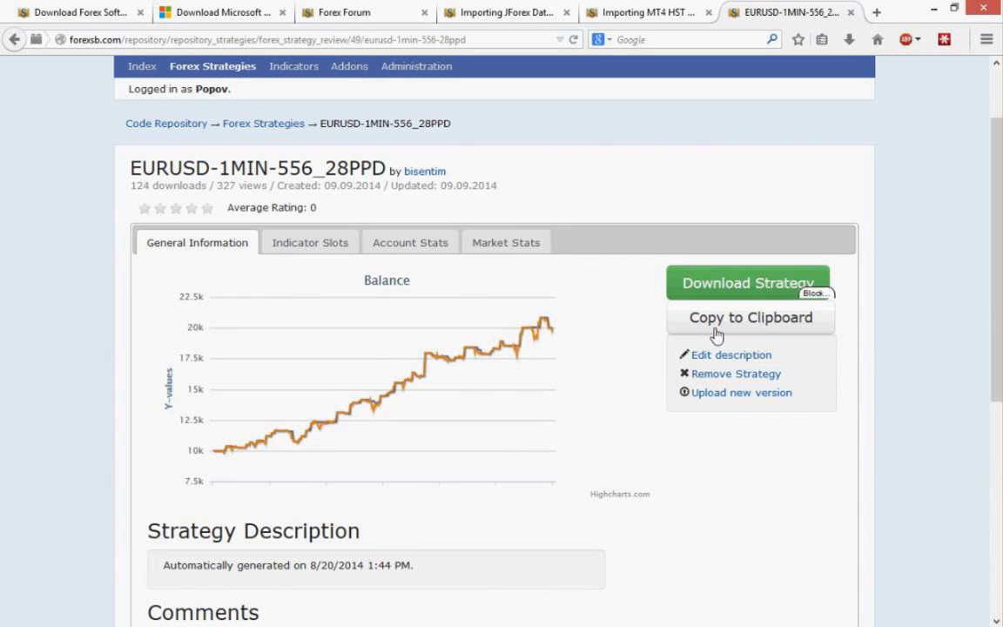
Copy the EURUSD-1MIN-556_28PPD strategy to the clipboard and paste it as a strategy in Forex Strategy Builder Professional
{"action": "left_click", "coordinate": [754, 331]}
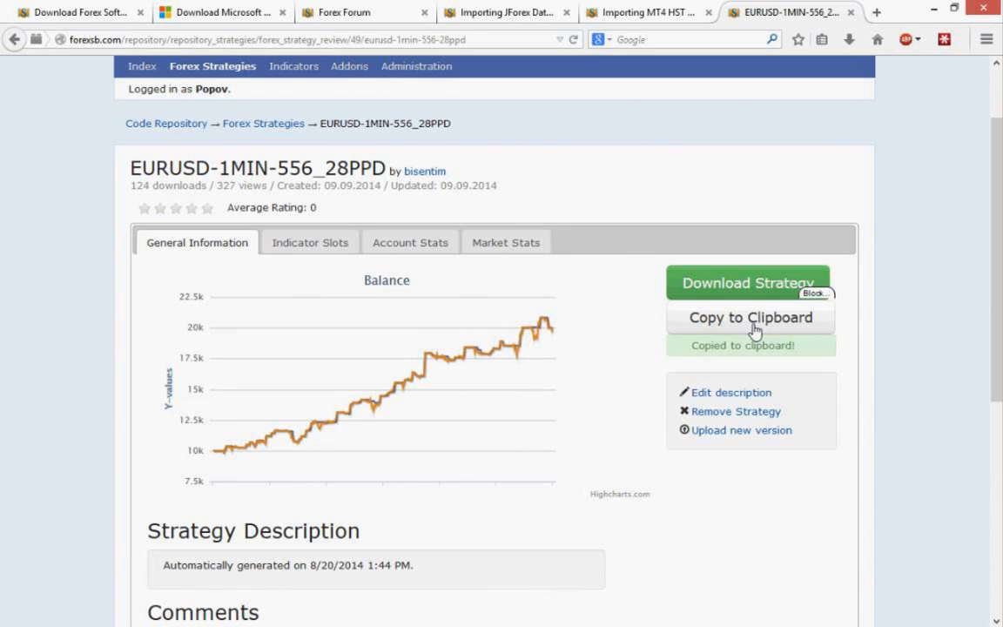
{"action": "left_click", "coordinate": [932, 9]}
{"action": "left_click_drag", "start_coordinate": [410, 16], "coordinate": [414, 33]}
{"action": "left_click", "coordinate": [75, 61]}
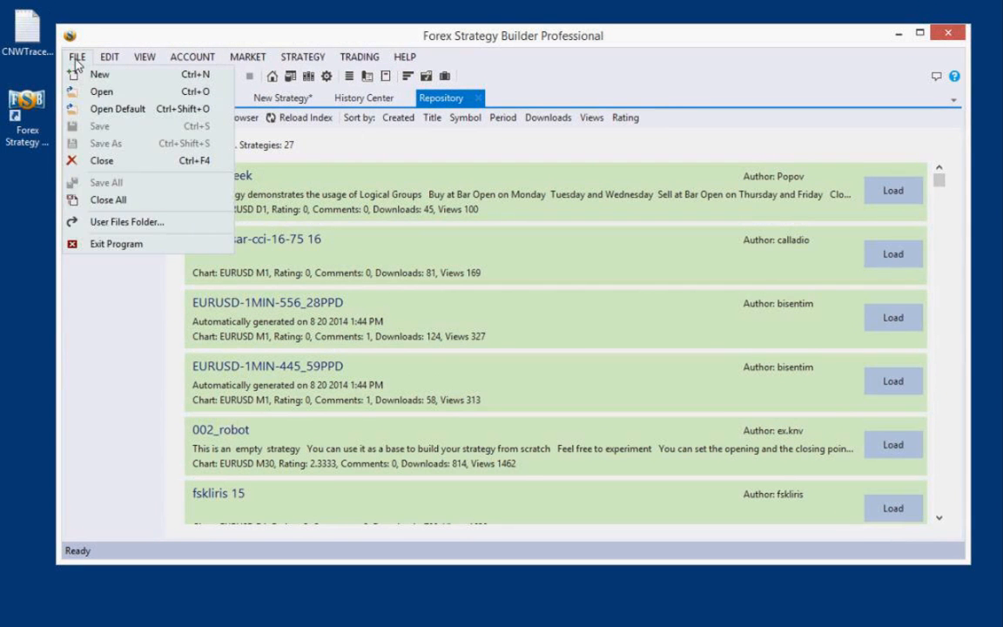
{"action": "mouse_move", "coordinate": [101, 57]}
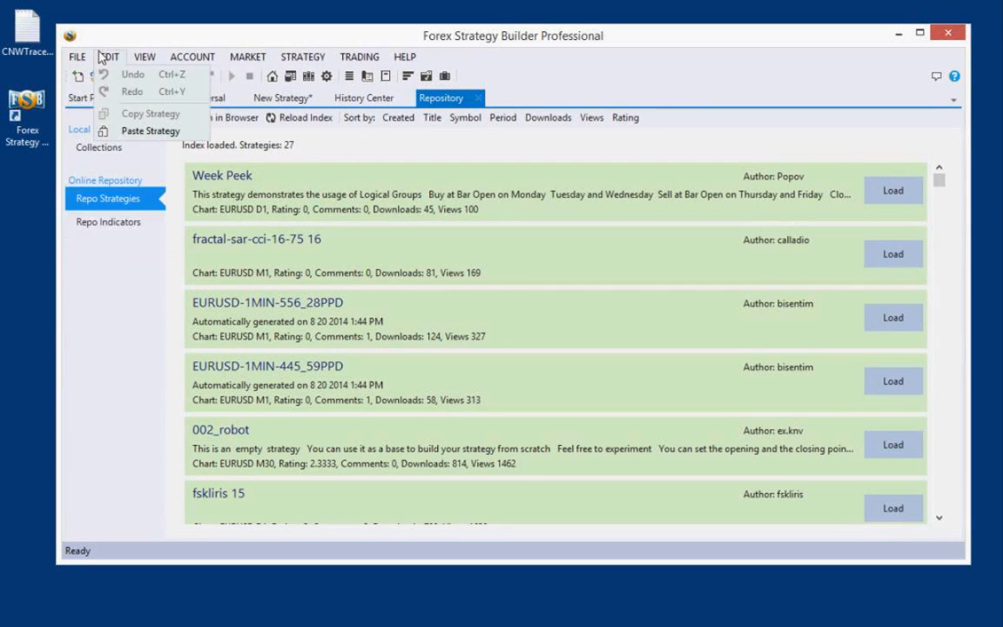
{"action": "left_click", "coordinate": [135, 132]}
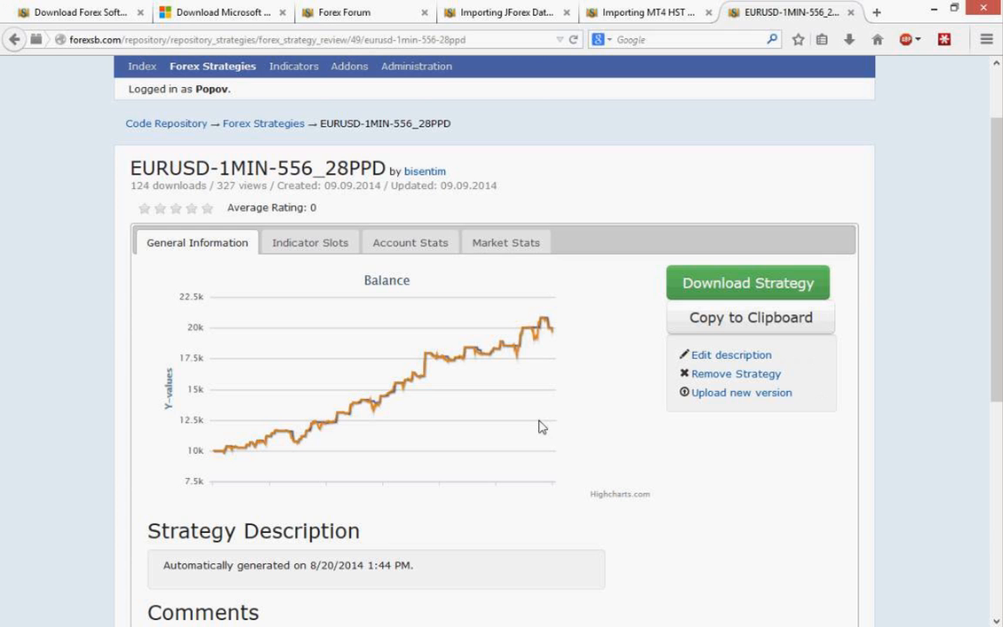
{"action": "left_click", "coordinate": [936, 11]}
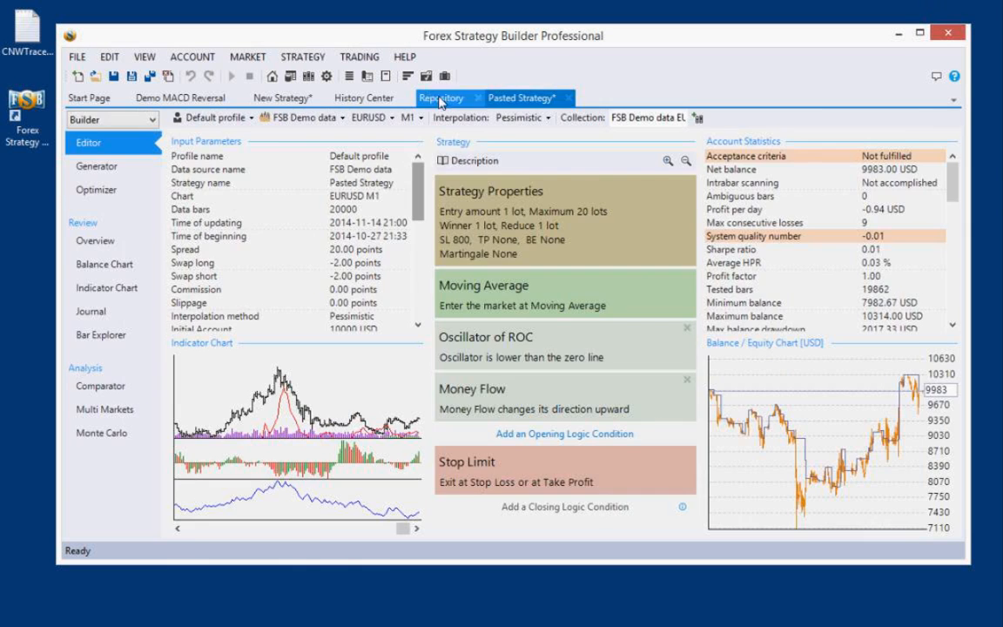
Load the Week Peek strategy from the Repository's online strategies
{"action": "left_click", "coordinate": [439, 100]}
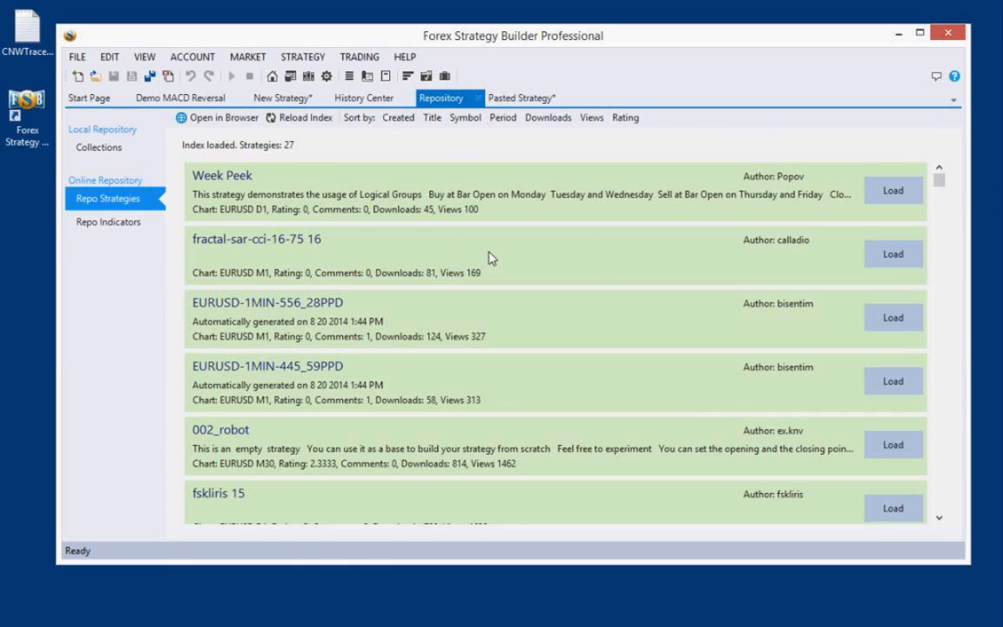
{"action": "mouse_move", "coordinate": [943, 183]}
{"action": "left_mouse_down"}
{"action": "mouse_move", "coordinate": [940, 197]}
{"action": "mouse_move", "coordinate": [940, 174]}
{"action": "left_mouse_up"}
{"action": "left_click", "coordinate": [893, 191]}
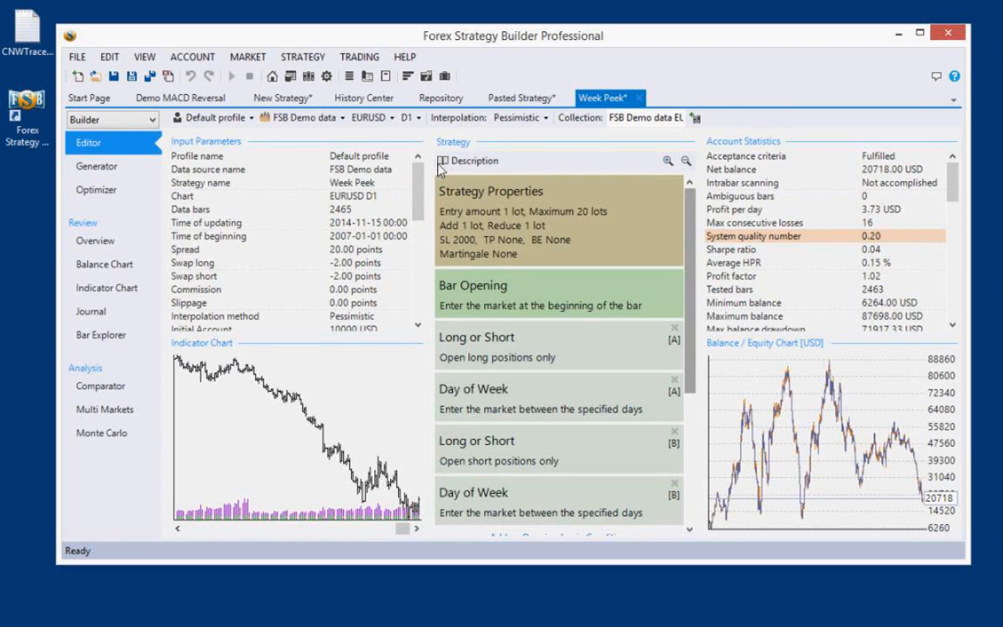
Load the Hour Of Day indicator from the Repository's online indicators
{"action": "left_click", "coordinate": [441, 98]}
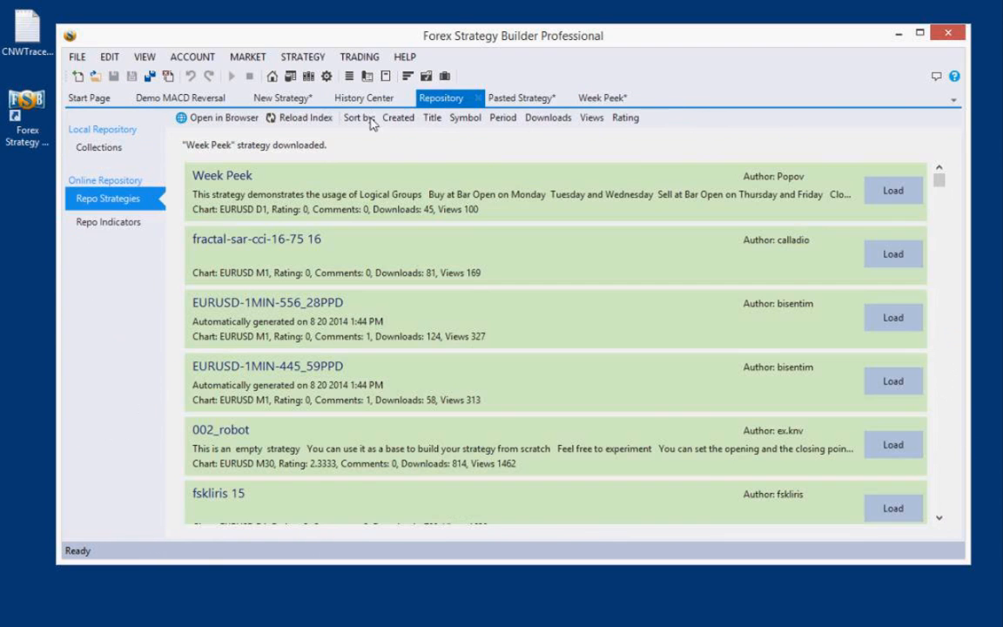
{"action": "left_click", "coordinate": [113, 228]}
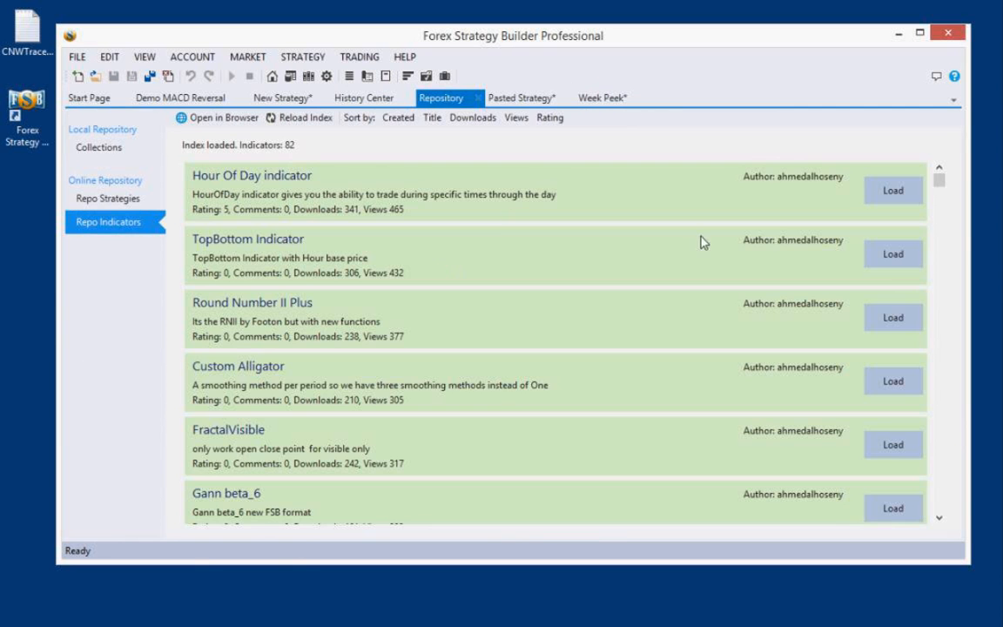
{"action": "left_click_drag", "start_coordinate": [938, 181], "coordinate": [940, 149]}
{"action": "left_click", "coordinate": [894, 192]}
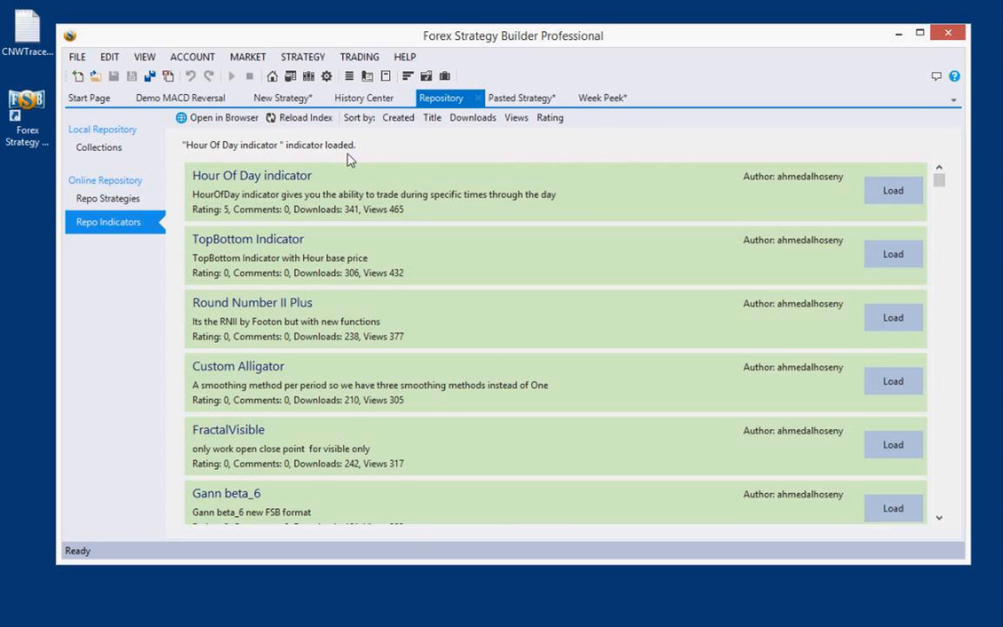
View the pasted strategy and the Demo MACD Reversal strategy, and open the Control Panel
{"action": "left_click", "coordinate": [518, 99]}
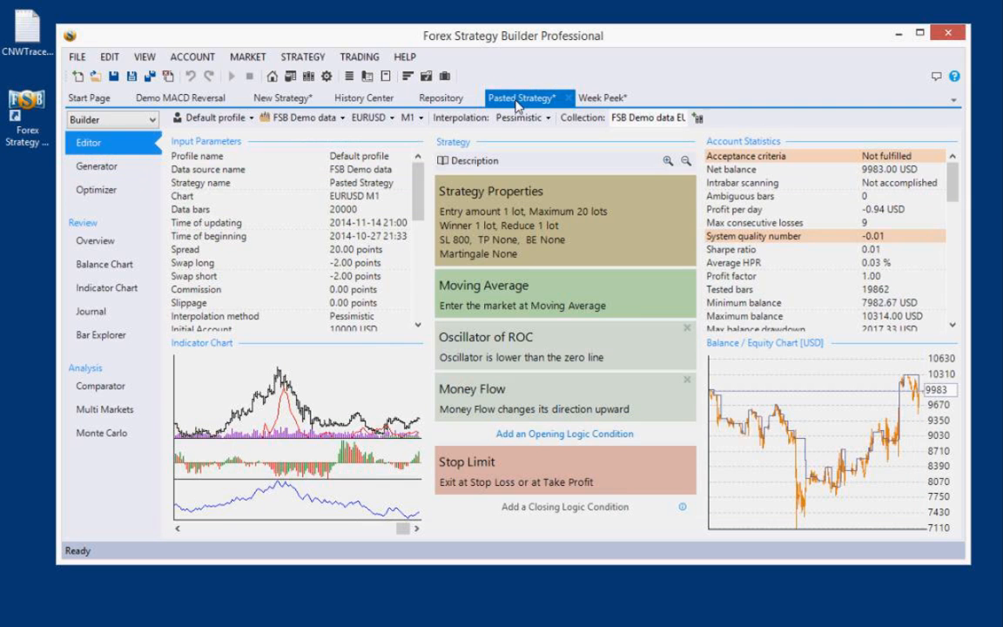
{"action": "left_click", "coordinate": [193, 105]}
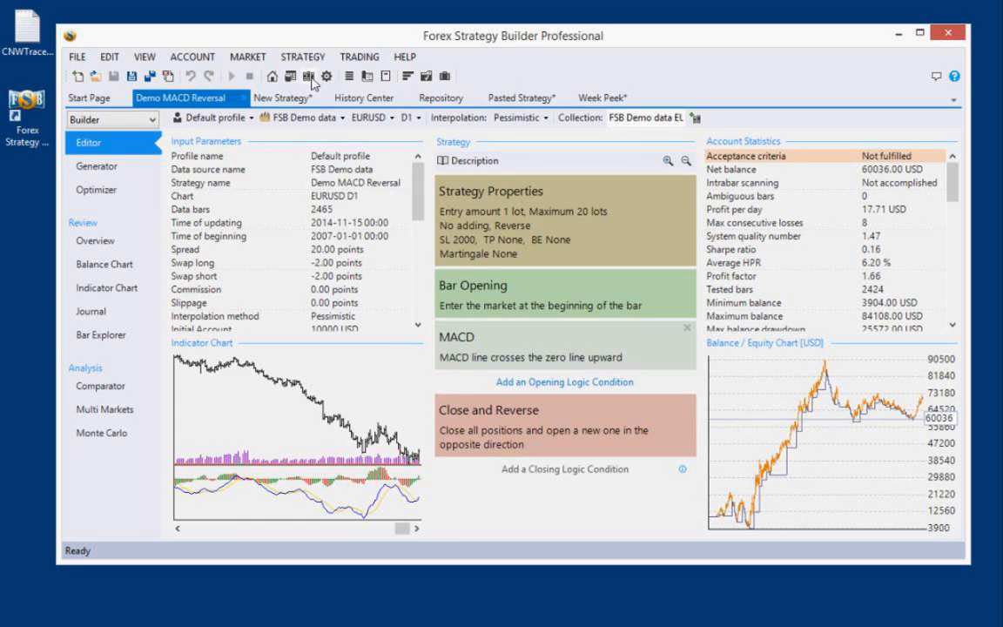
{"action": "left_click", "coordinate": [327, 77]}
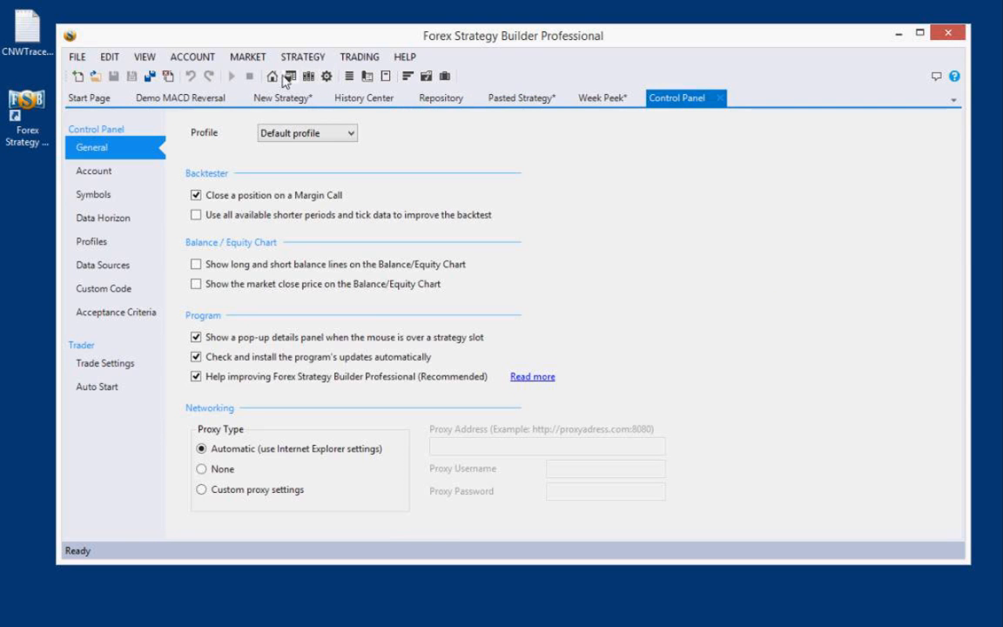
Look over the available program views, visit the History Center and Week Peek pages, and return to the Control Panel
{"action": "left_click", "coordinate": [141, 58]}
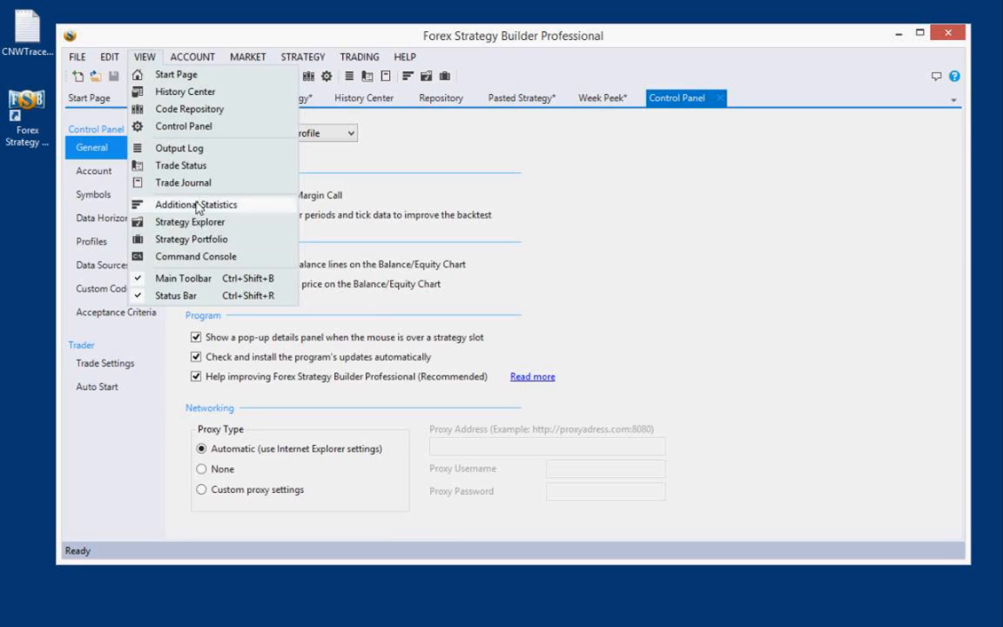
{"action": "mouse_move", "coordinate": [296, 54]}
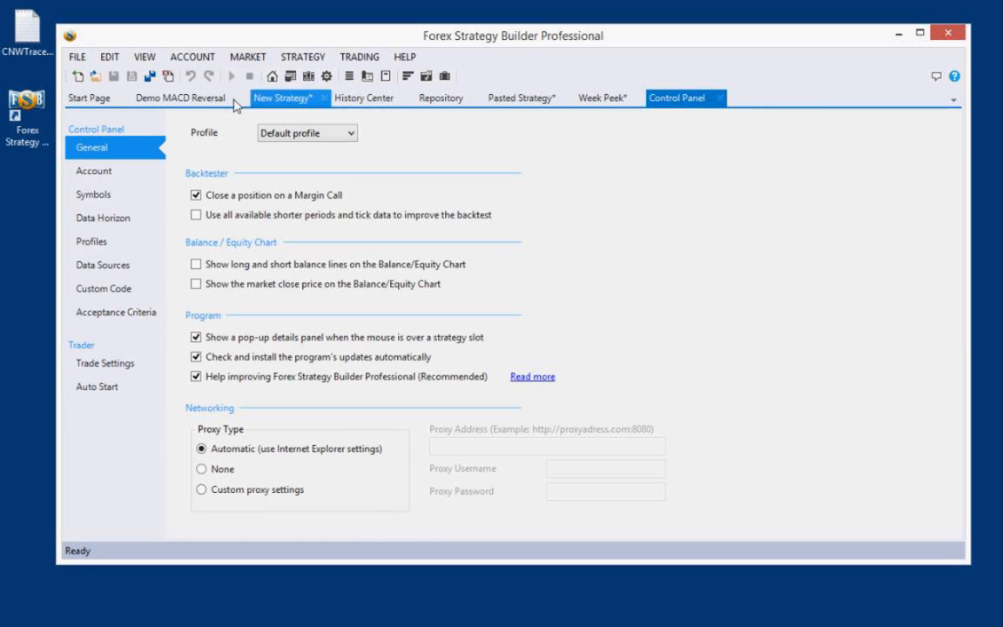
{"action": "left_click", "coordinate": [357, 102]}
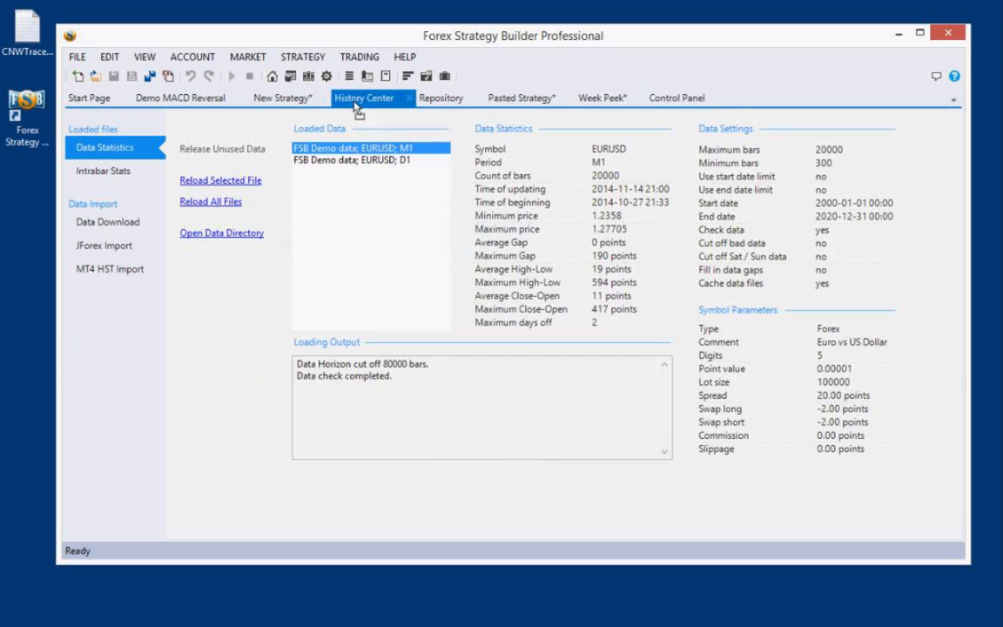
{"action": "left_click", "coordinate": [591, 101]}
{"action": "left_click", "coordinate": [668, 102]}
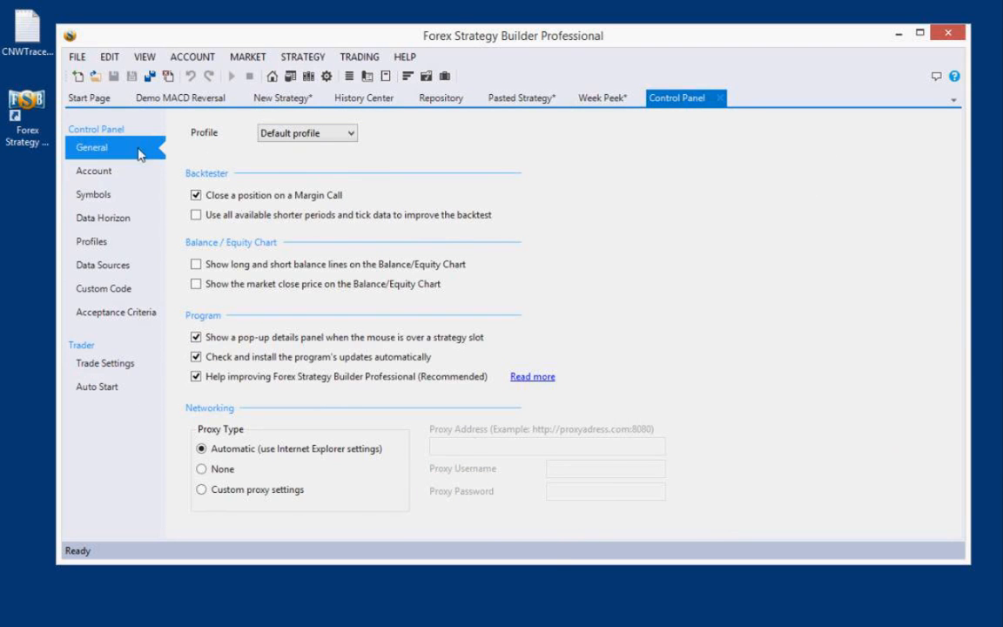
Examine the Account, Symbols and Data Horizon settings in the Control Panel
{"action": "left_click", "coordinate": [112, 174]}
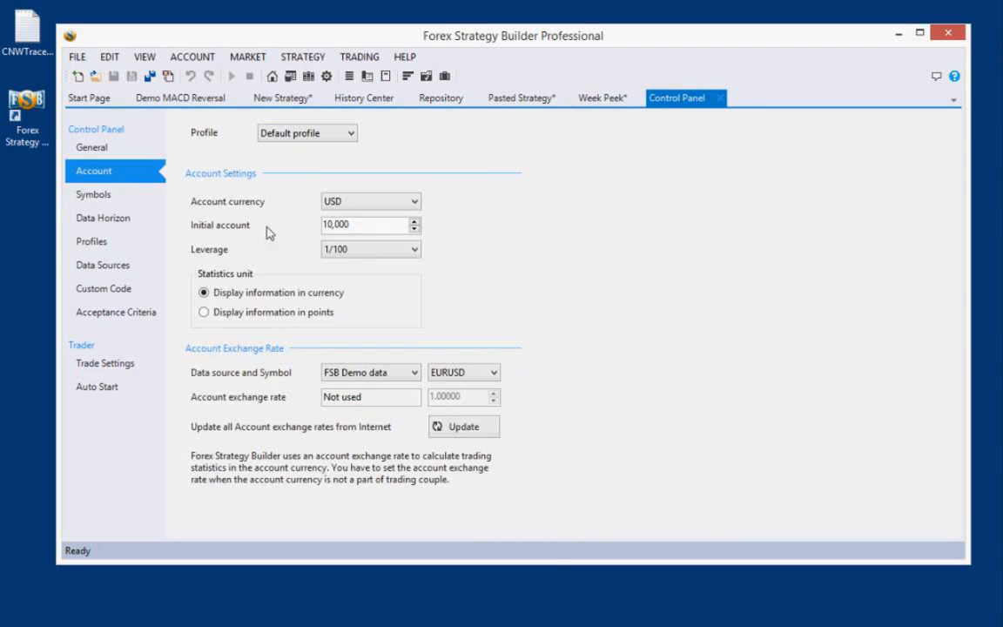
{"action": "left_click", "coordinate": [111, 199]}
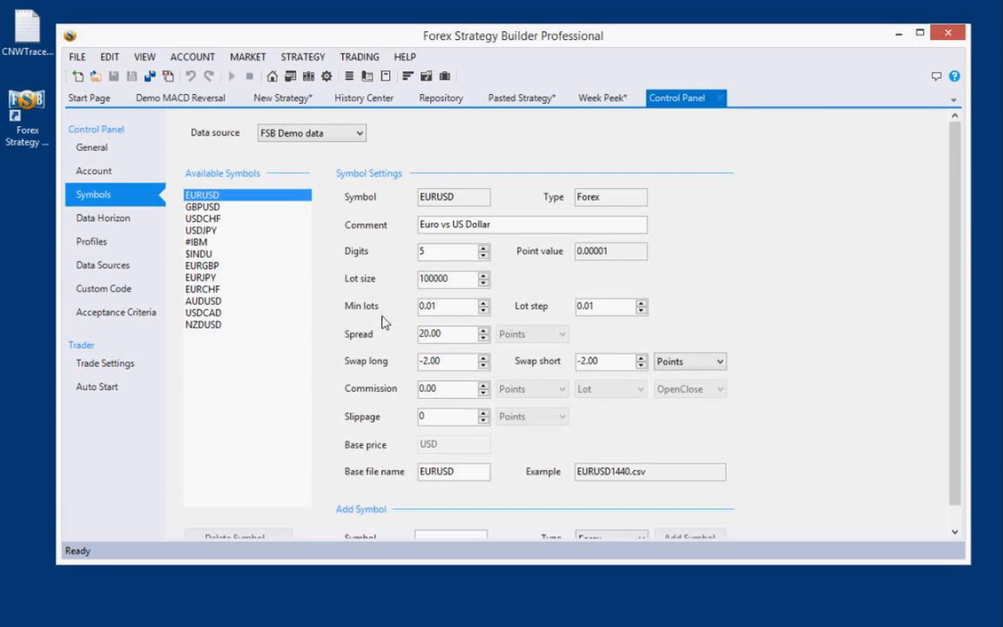
{"action": "left_click", "coordinate": [121, 227]}
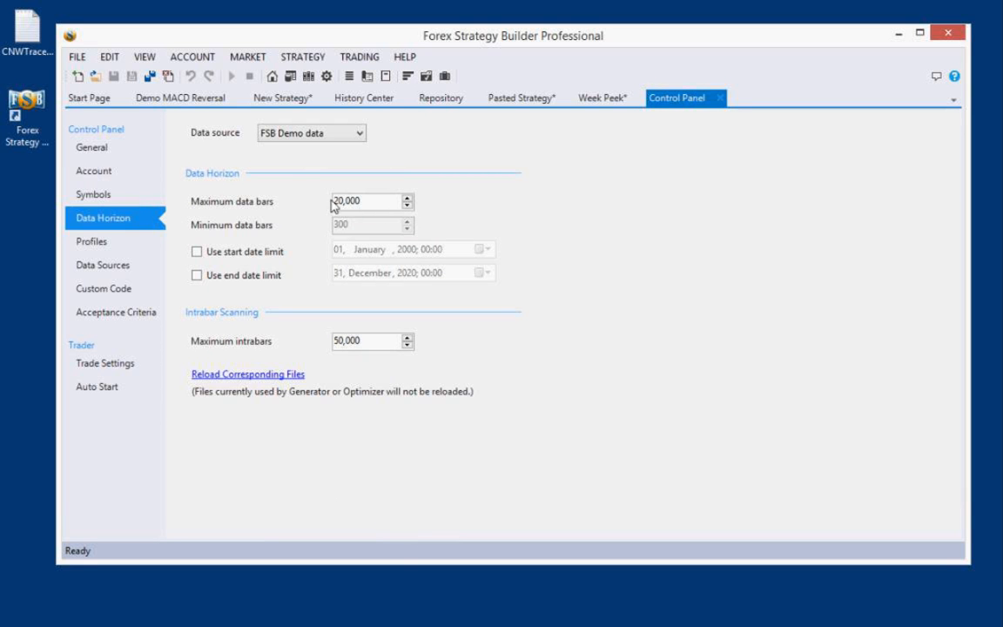
Check the maximum data bars field and switch the start and end date limits on and off again
{"action": "left_click", "coordinate": [365, 201]}
{"action": "left_click_drag", "start_coordinate": [370, 205], "coordinate": [333, 205]}
{"action": "left_click", "coordinate": [383, 205]}
{"action": "left_click", "coordinate": [235, 254]}
{"action": "left_click", "coordinate": [213, 275]}
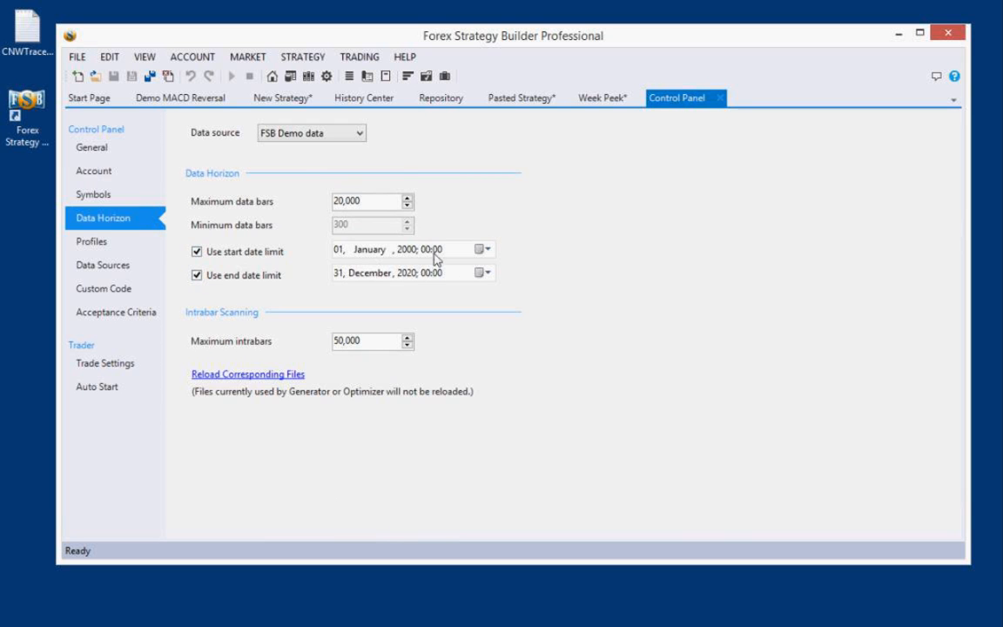
{"action": "left_click", "coordinate": [198, 251]}
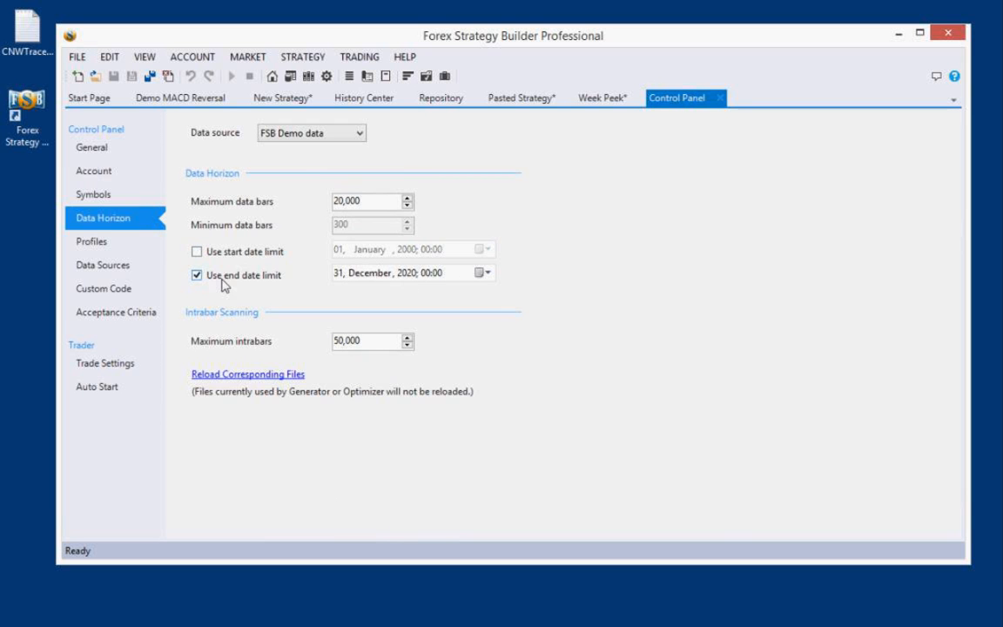
{"action": "left_click", "coordinate": [199, 275]}
View the Profiles settings, check the New Strategy editor, and return to the Control Panel
{"action": "left_click", "coordinate": [104, 247]}
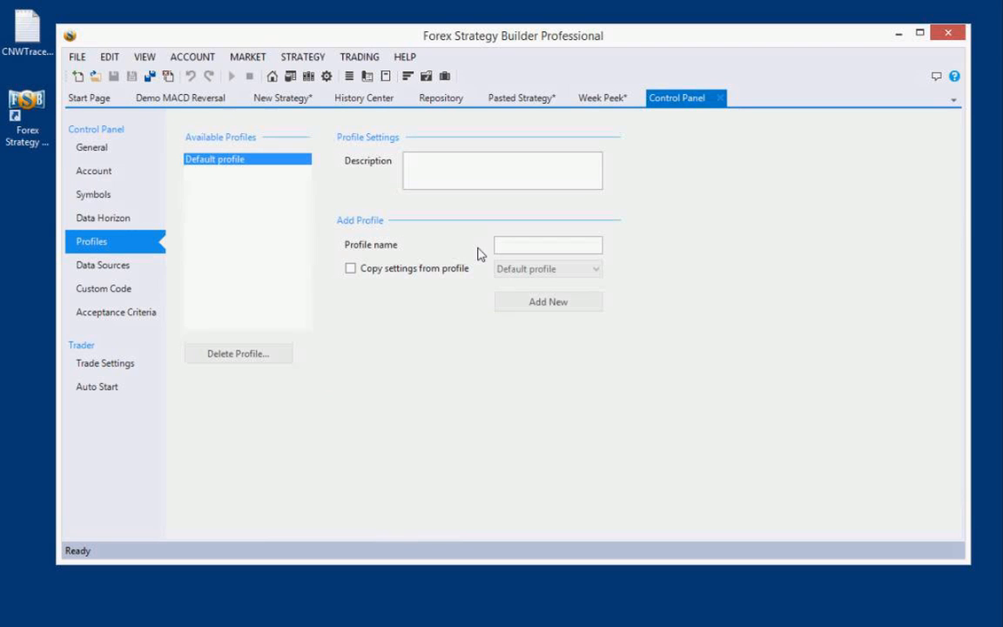
{"action": "left_click", "coordinate": [283, 100]}
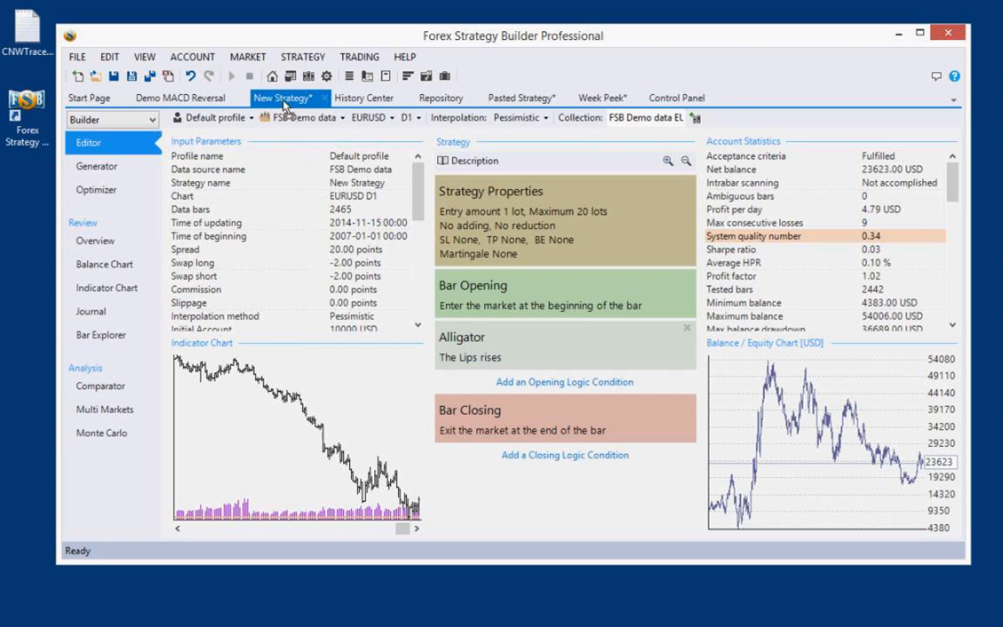
{"action": "left_click", "coordinate": [674, 98]}
View the Data Sources settings and check the data source choices in the New Strategy editor
{"action": "left_click", "coordinate": [104, 270]}
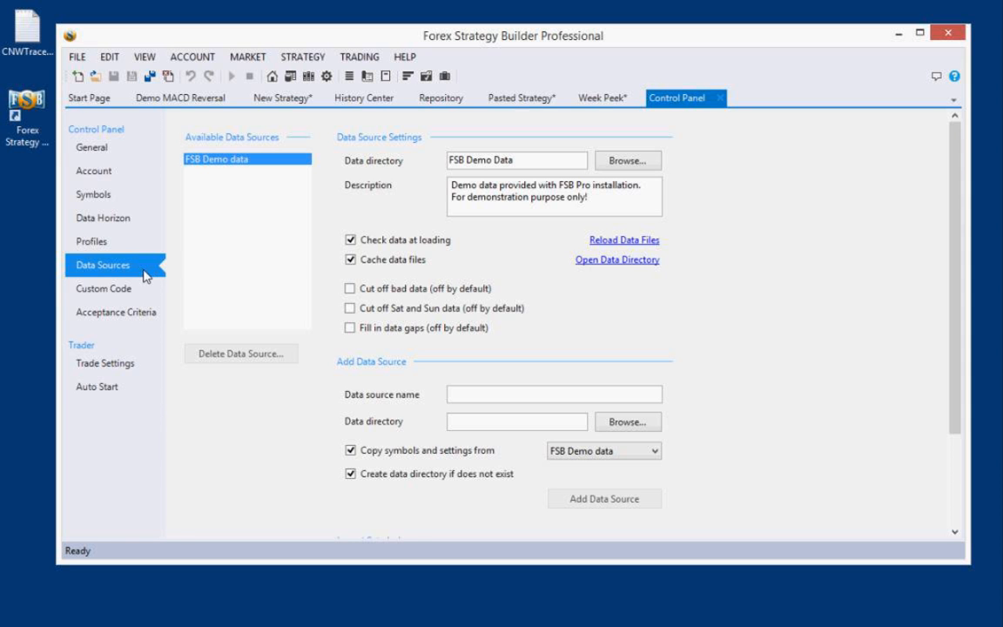
{"action": "left_click", "coordinate": [284, 98]}
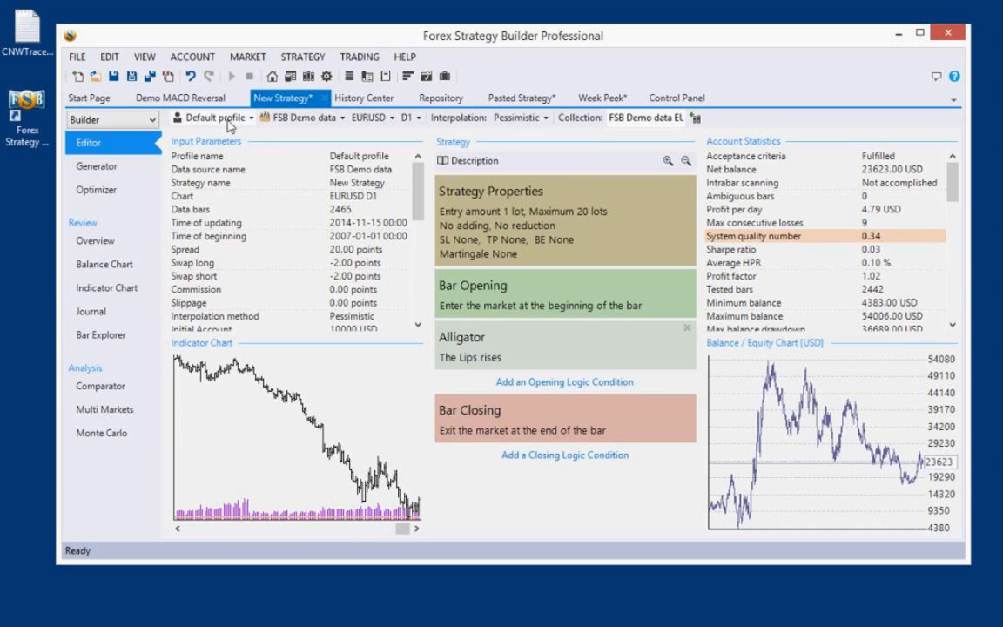
{"action": "left_click", "coordinate": [300, 118]}
{"action": "left_click", "coordinate": [310, 131]}
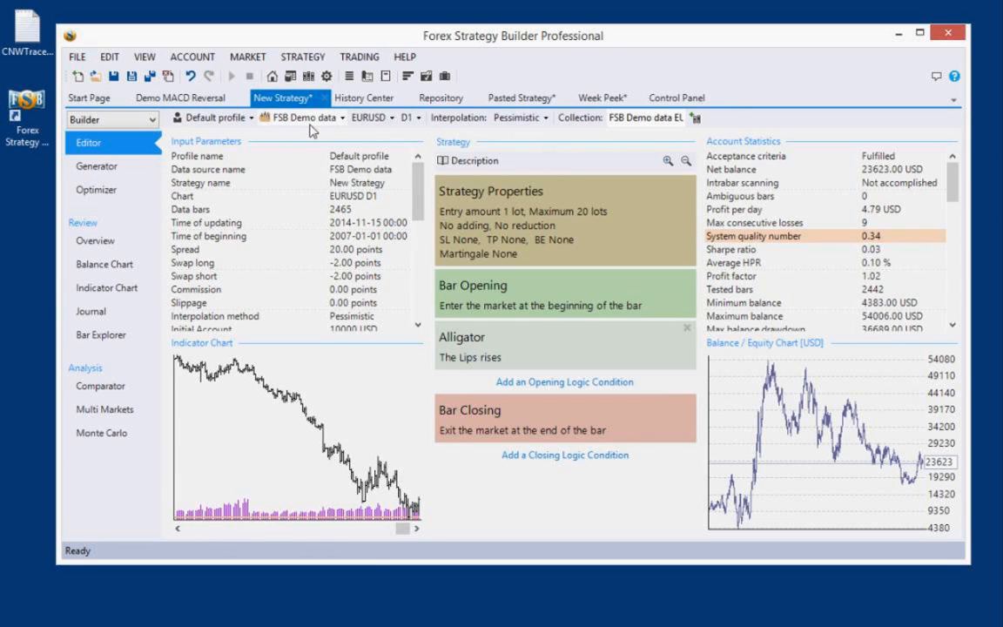
View the pasted strategy and open the Custom Code settings in the Control Panel
{"action": "left_click", "coordinate": [547, 98]}
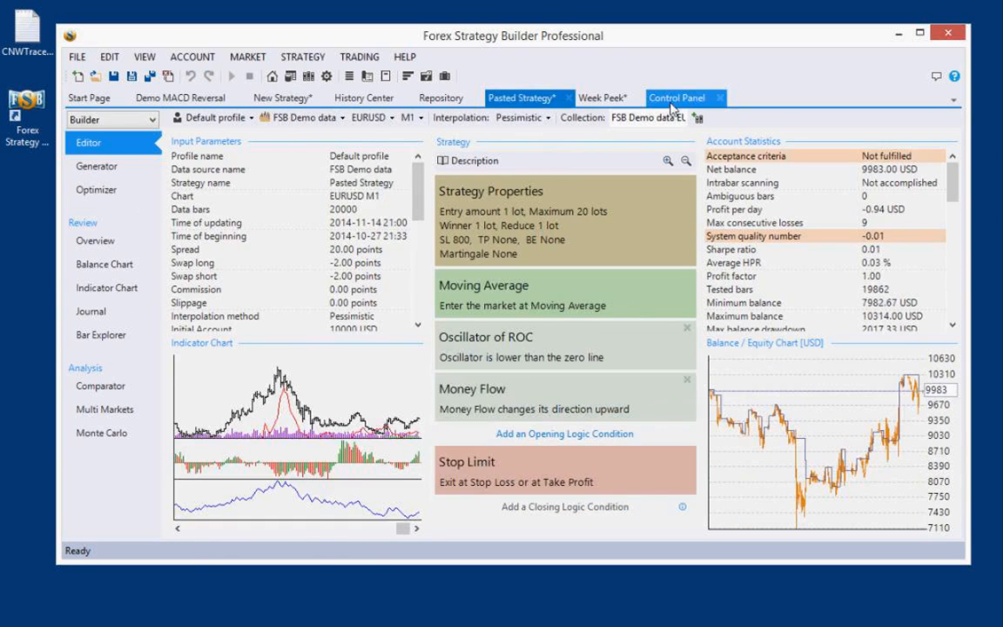
{"action": "left_click", "coordinate": [665, 100]}
{"action": "left_click", "coordinate": [96, 290]}
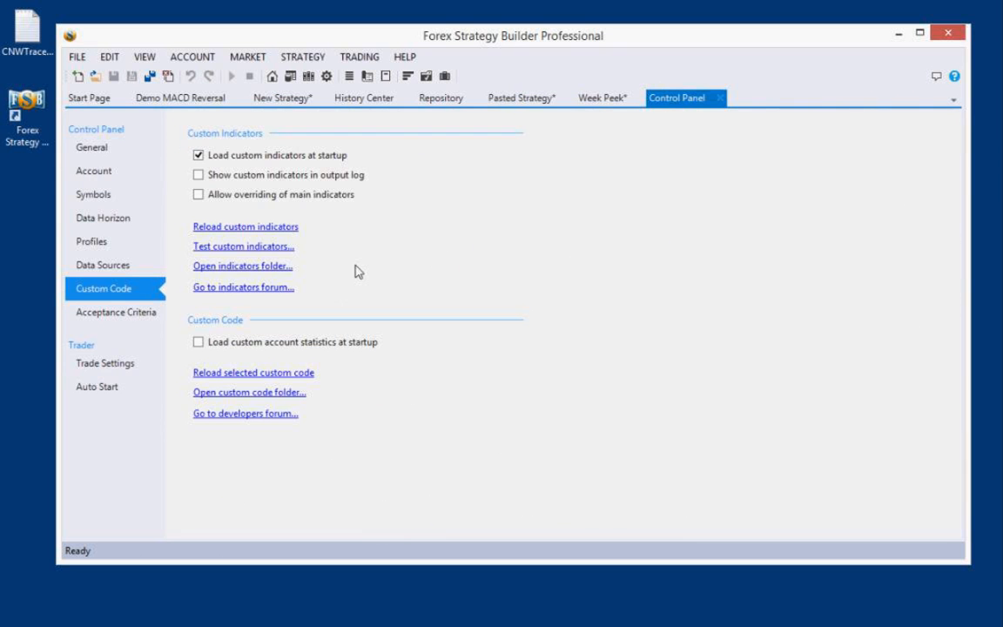
View the Acceptance Criteria settings in the enlarged window and switch the maximum equity drawdown [currency] limit on and off again
{"action": "left_click", "coordinate": [108, 319]}
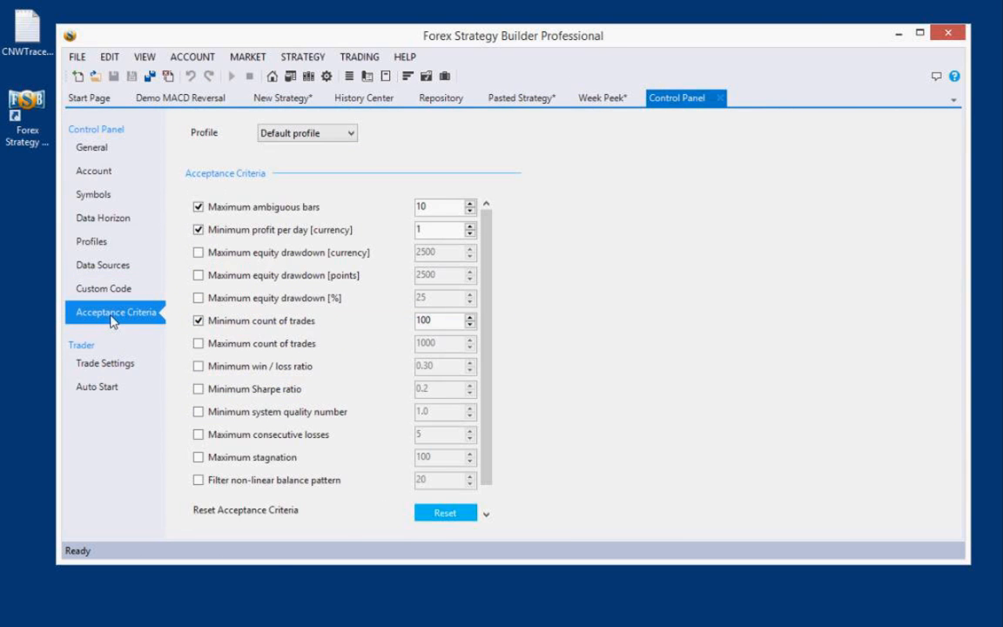
{"action": "left_click_drag", "start_coordinate": [301, 579], "coordinate": [305, 613]}
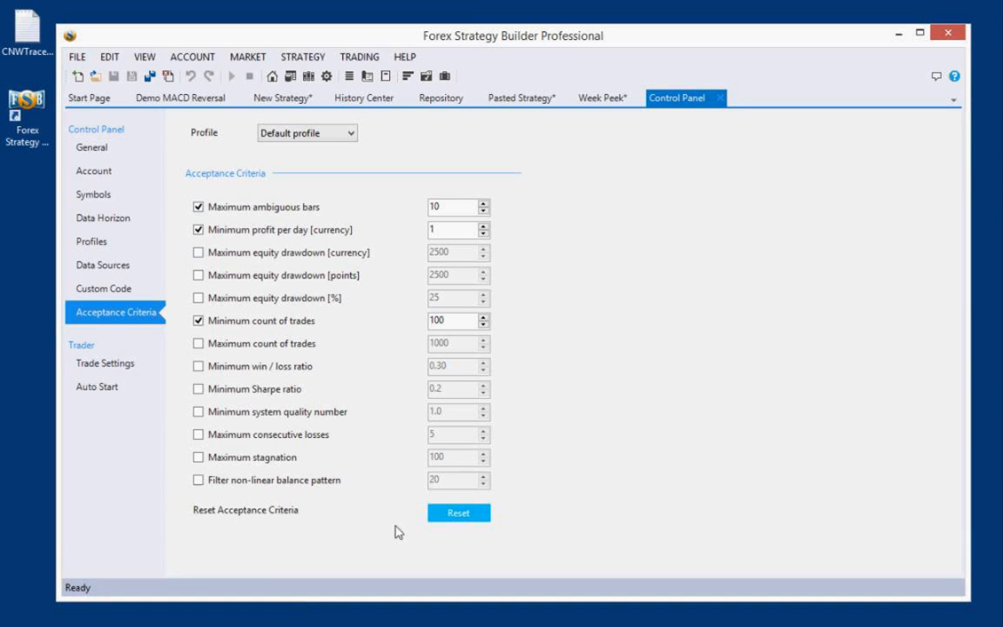
{"action": "left_click", "coordinate": [197, 253]}
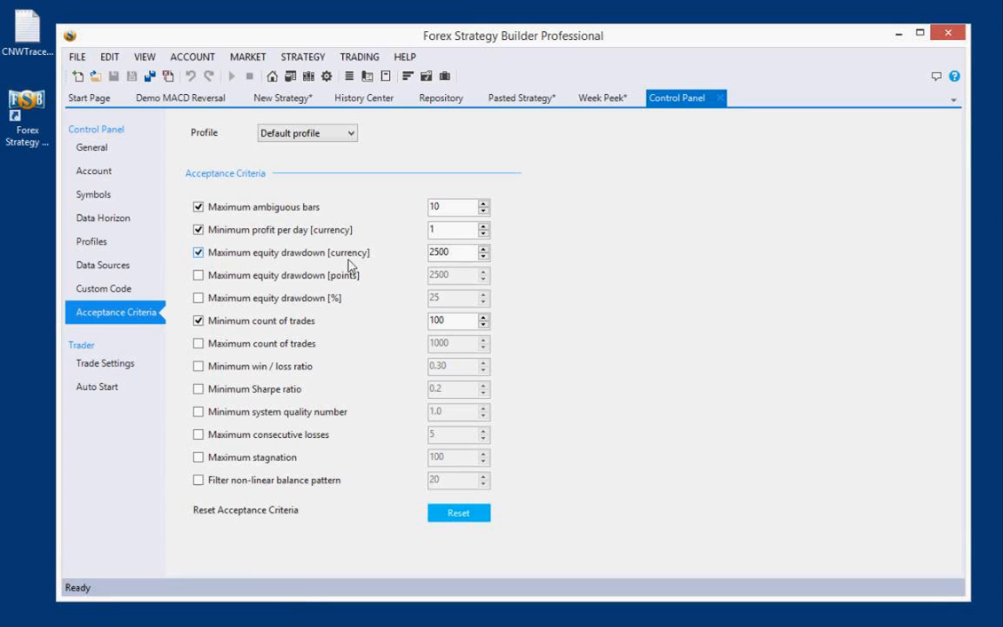
{"action": "left_click_drag", "start_coordinate": [466, 254], "coordinate": [423, 252]}
{"action": "type", "text": "2"}
{"action": "left_click", "coordinate": [198, 252]}
View the Trade Settings and Auto Start settings of the Trader, and return to the Trade Settings
{"action": "left_click", "coordinate": [98, 364]}
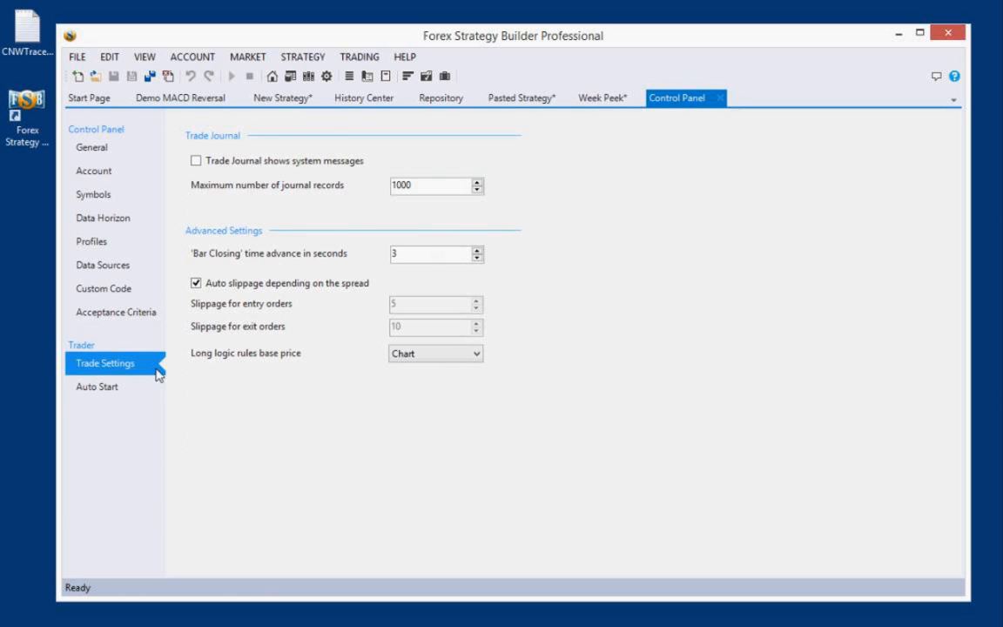
{"action": "left_click", "coordinate": [103, 392]}
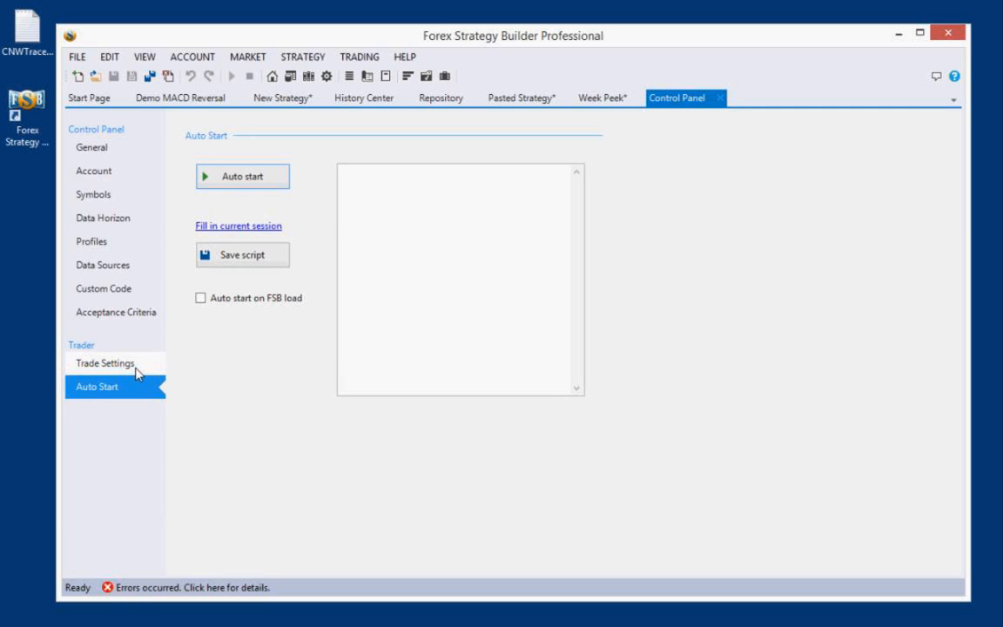
{"action": "left_click", "coordinate": [110, 364]}
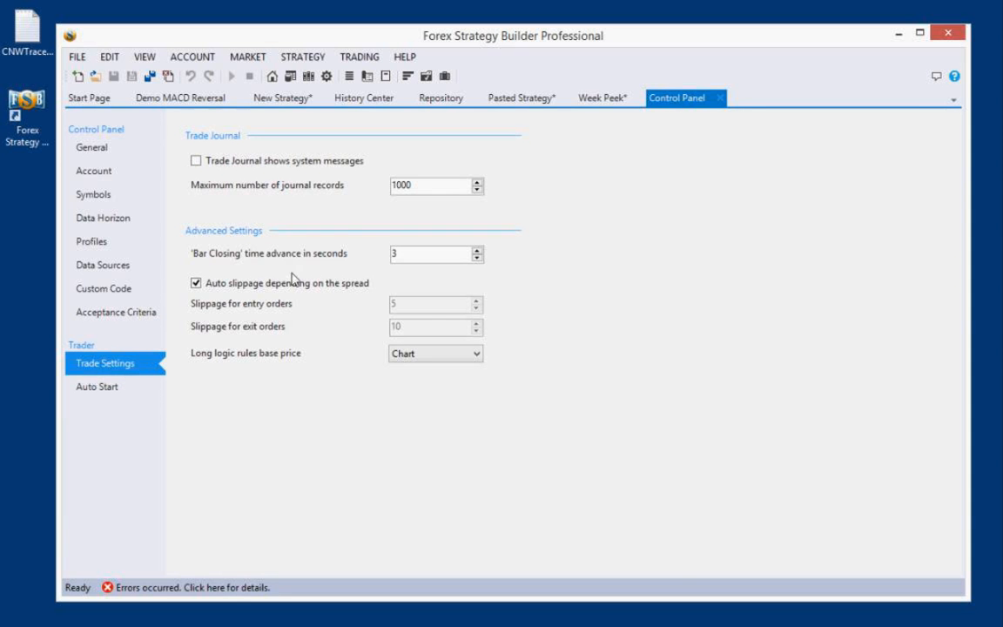
Close the Control Panel, and close the Week Peek and Pasted Strategy documents without saving their changes
{"action": "middle_click", "coordinate": [678, 103]}
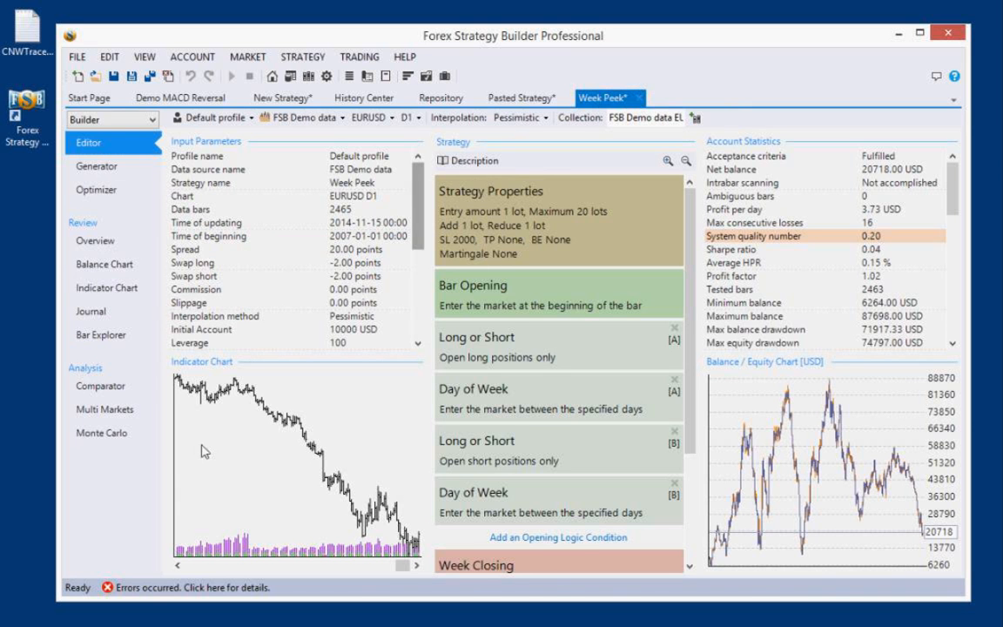
{"action": "left_click", "coordinate": [638, 98]}
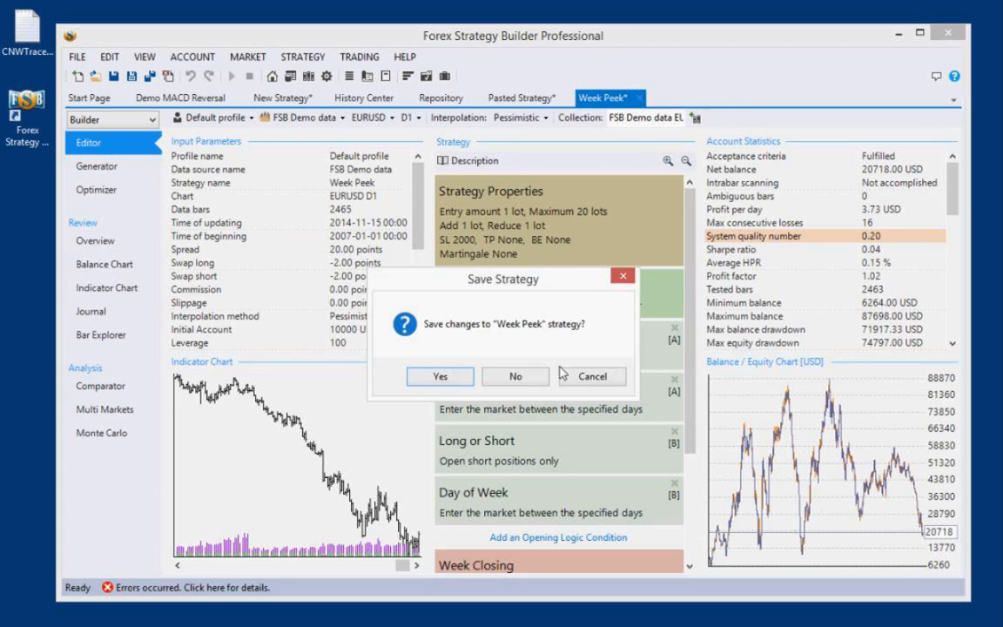
{"action": "left_click", "coordinate": [512, 376]}
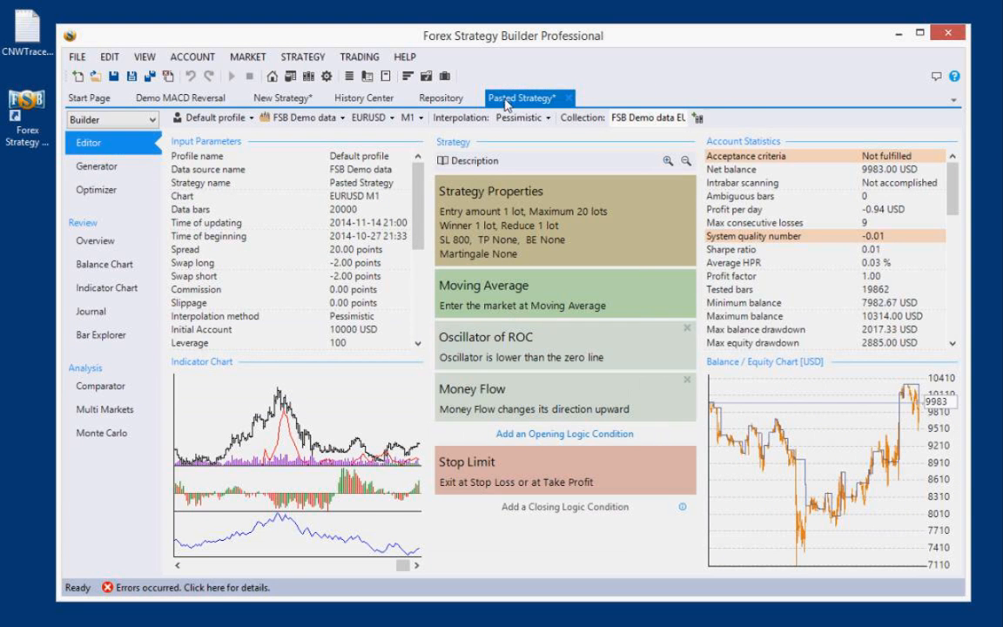
{"action": "left_click", "coordinate": [566, 98]}
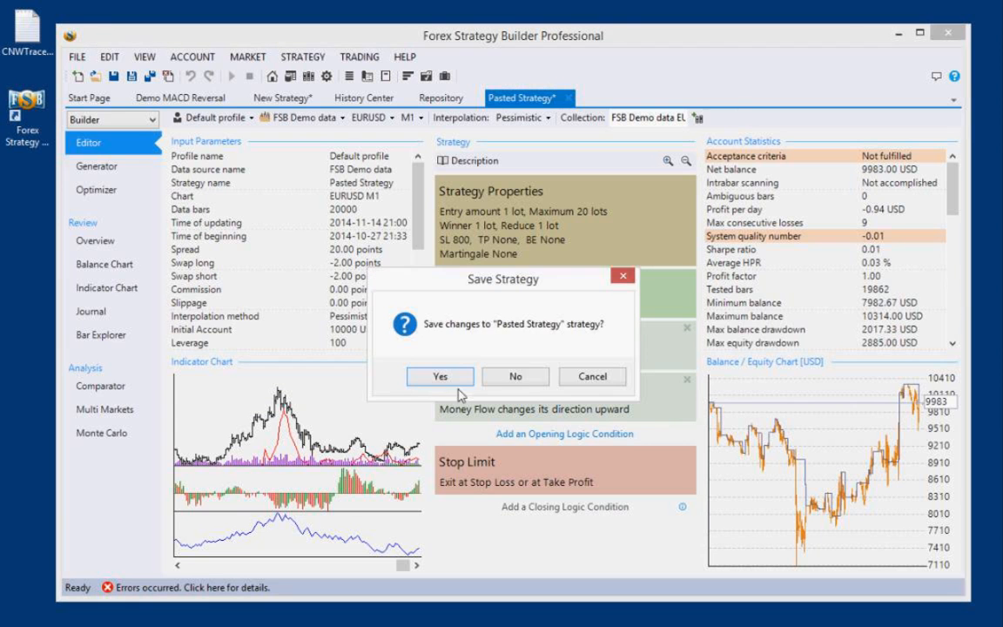
{"action": "left_click", "coordinate": [514, 376]}
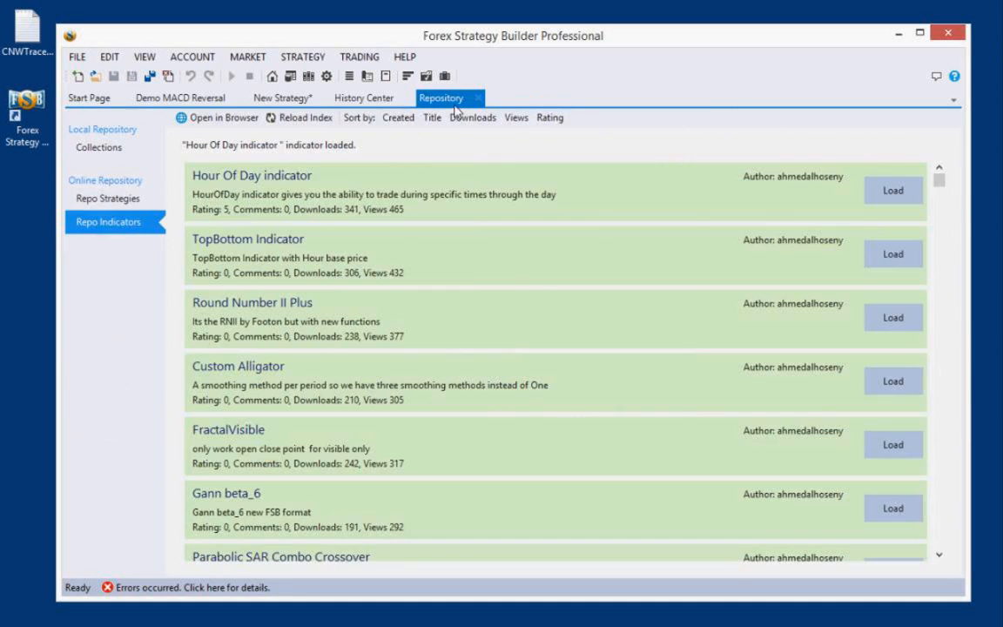
Close the Repository, the History Center, the New Strategy without saving, and Demo MACD Reversal, leaving only the Start Page
{"action": "left_click", "coordinate": [416, 99]}
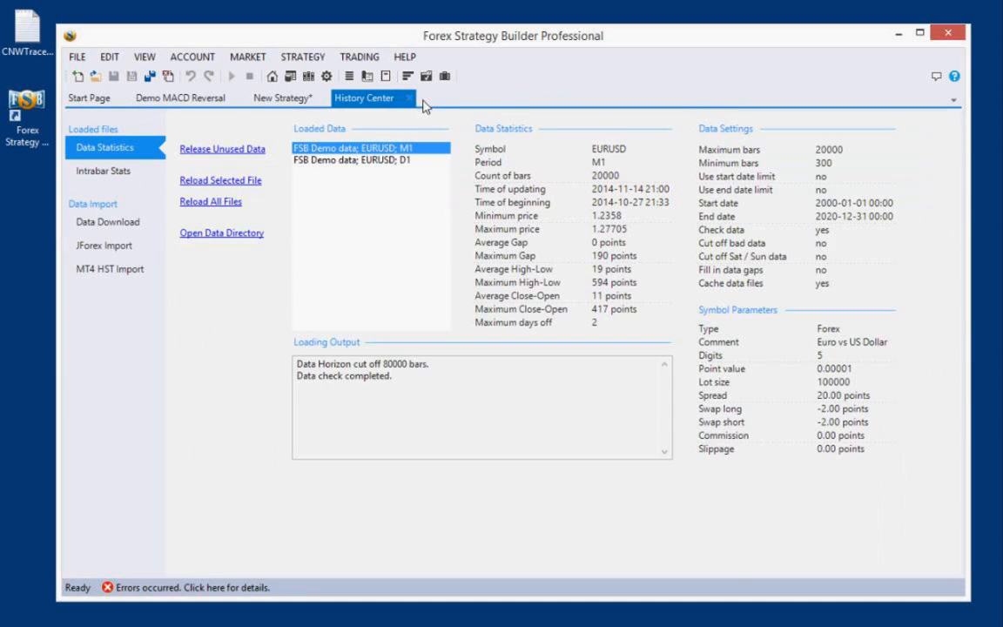
{"action": "middle_click", "coordinate": [361, 103]}
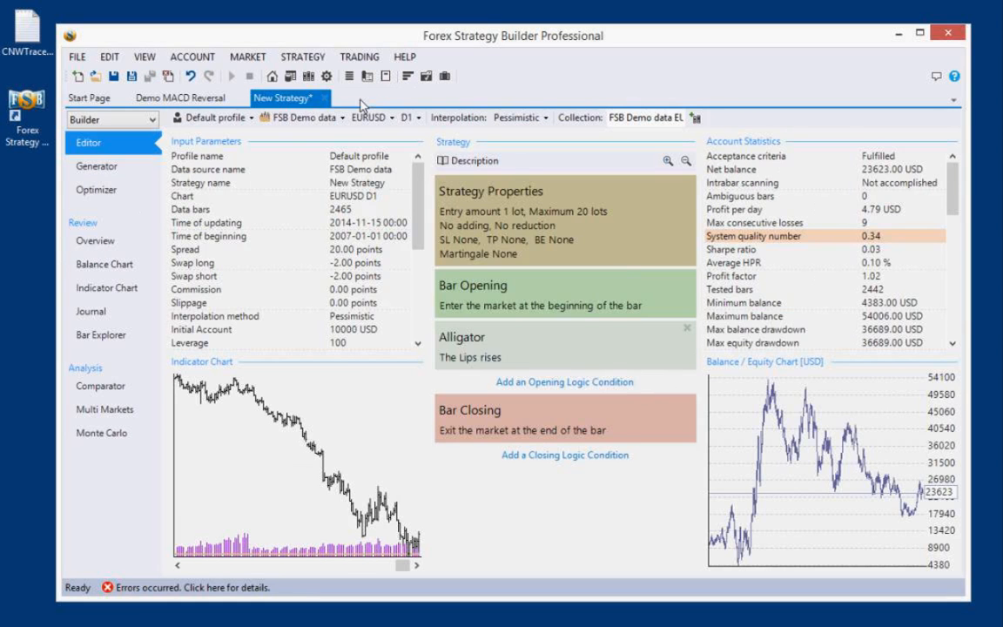
{"action": "middle_click", "coordinate": [278, 98]}
{"action": "left_click", "coordinate": [517, 376]}
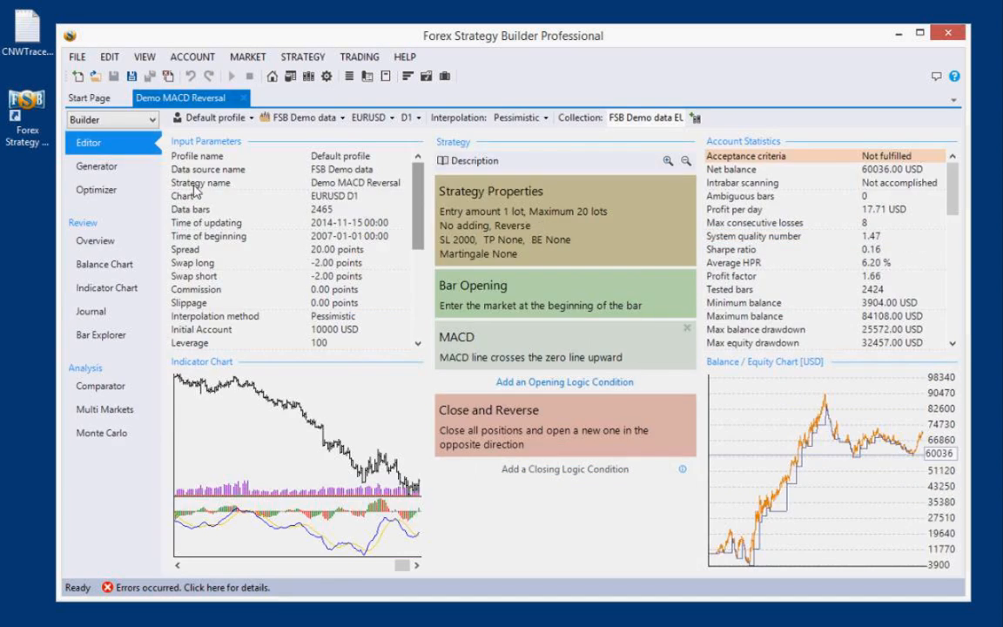
{"action": "middle_click", "coordinate": [166, 98]}
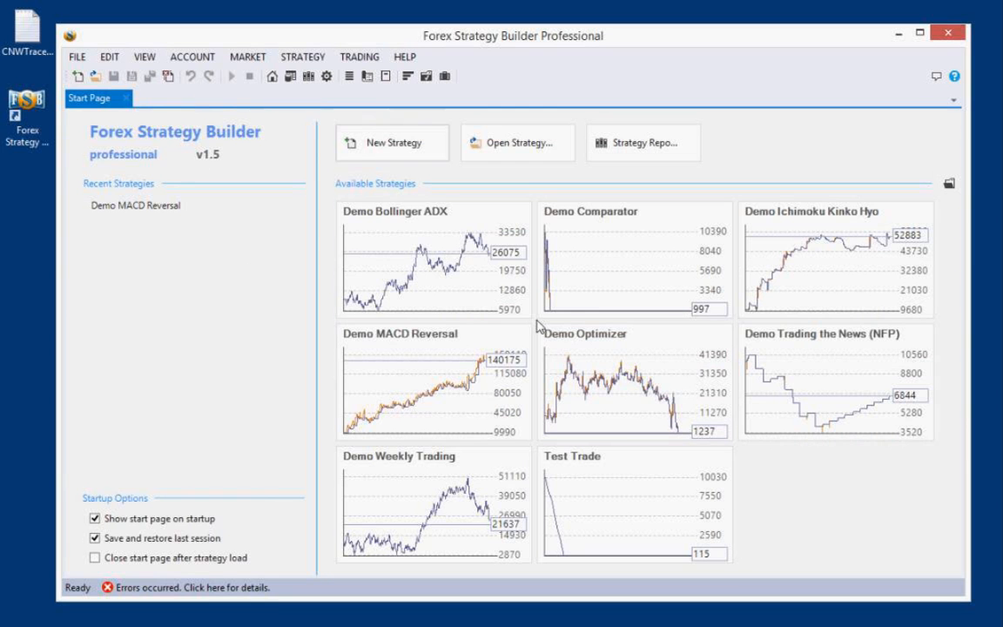
Check the summary of the Demo MACD Reversal strategy on the Start Page and open the strategy file browser
{"action": "left_click_drag", "start_coordinate": [467, 42], "coordinate": [455, 27]}
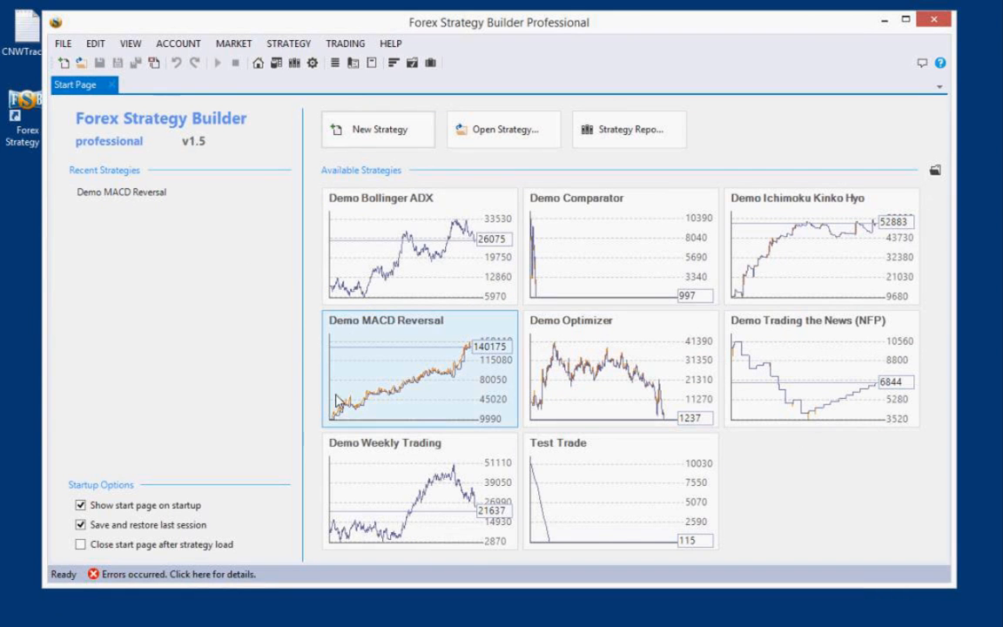
{"action": "mouse_move", "coordinate": [336, 406]}
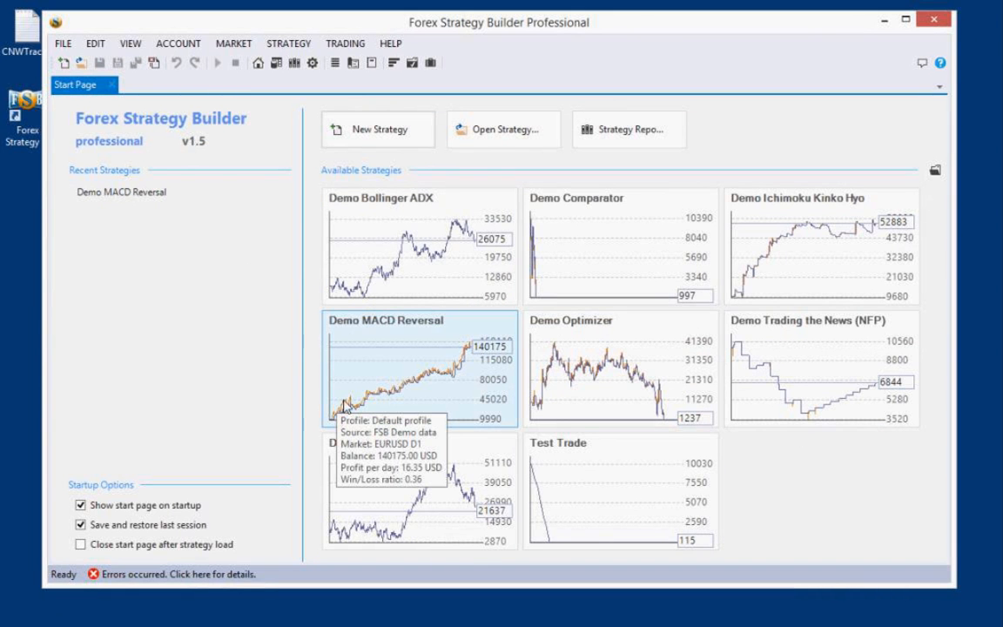
{"action": "left_click", "coordinate": [502, 138]}
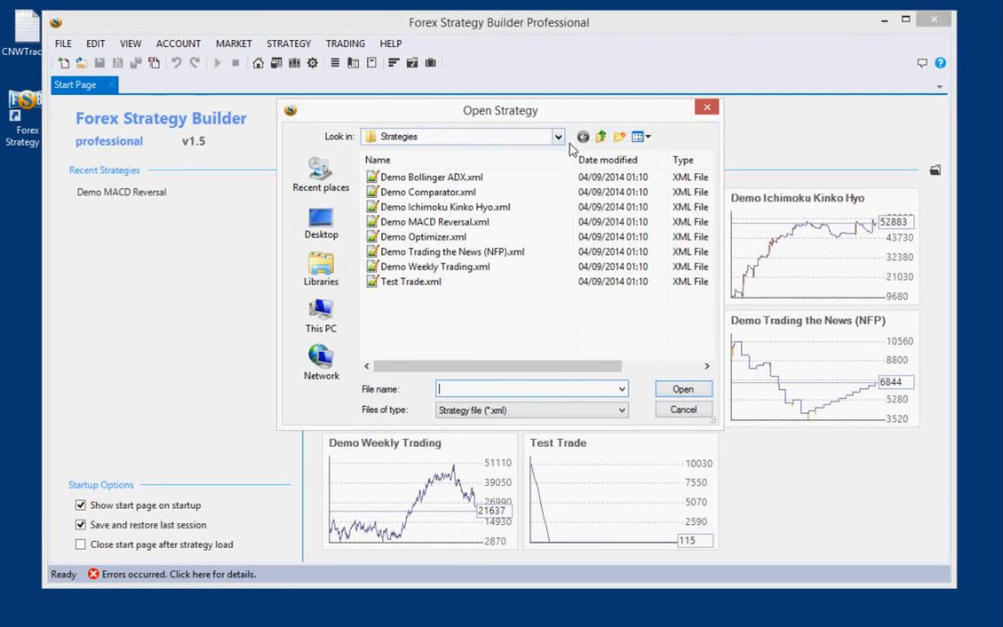
Browse the User Files and Strategies folders in the Open Strategy dialog and close it without opening a file
{"action": "left_click", "coordinate": [600, 139]}
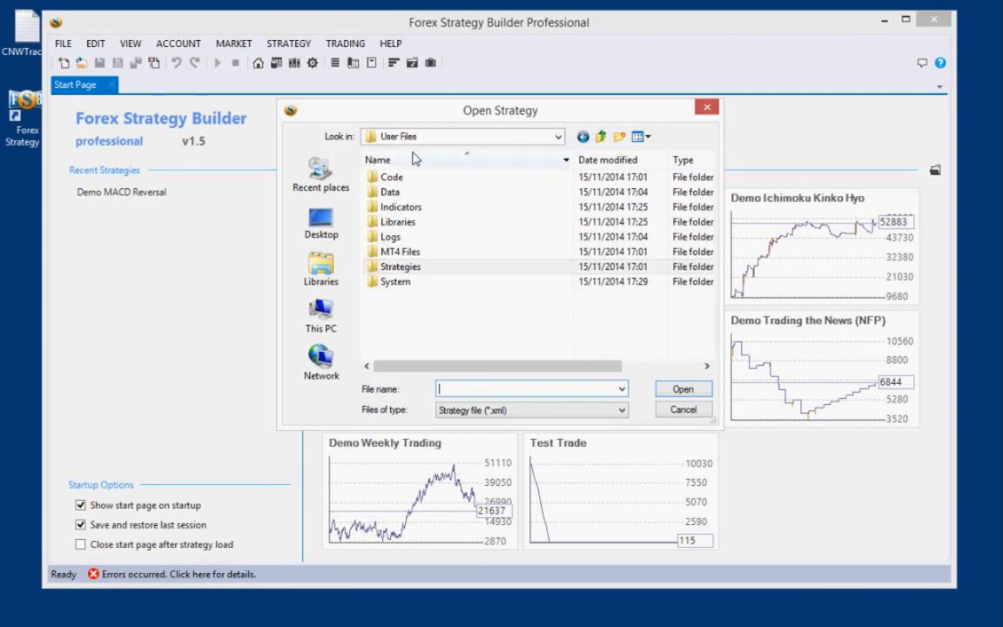
{"action": "left_click", "coordinate": [601, 137]}
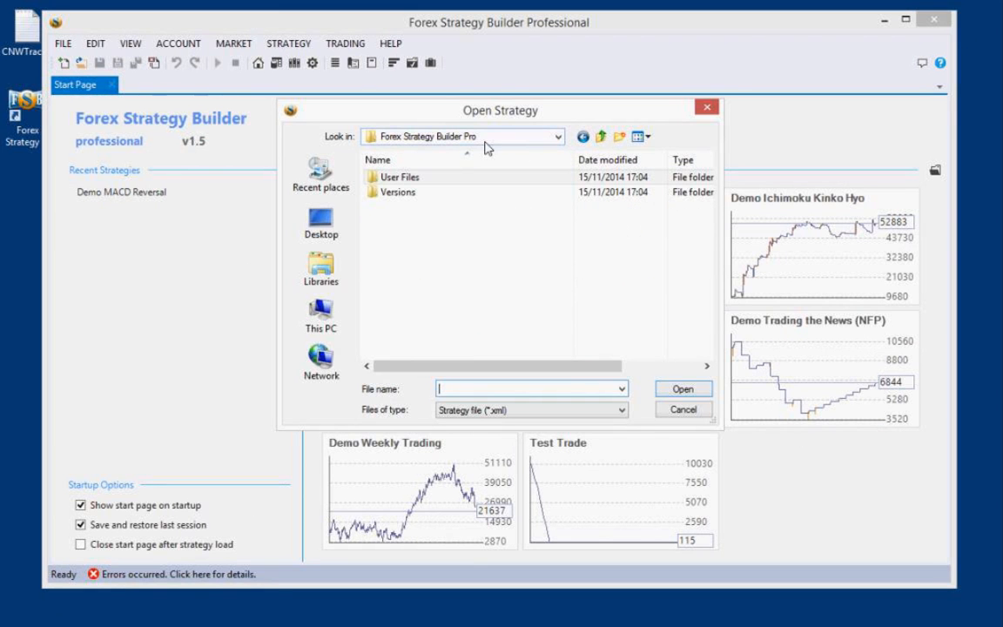
{"action": "left_click", "coordinate": [401, 183]}
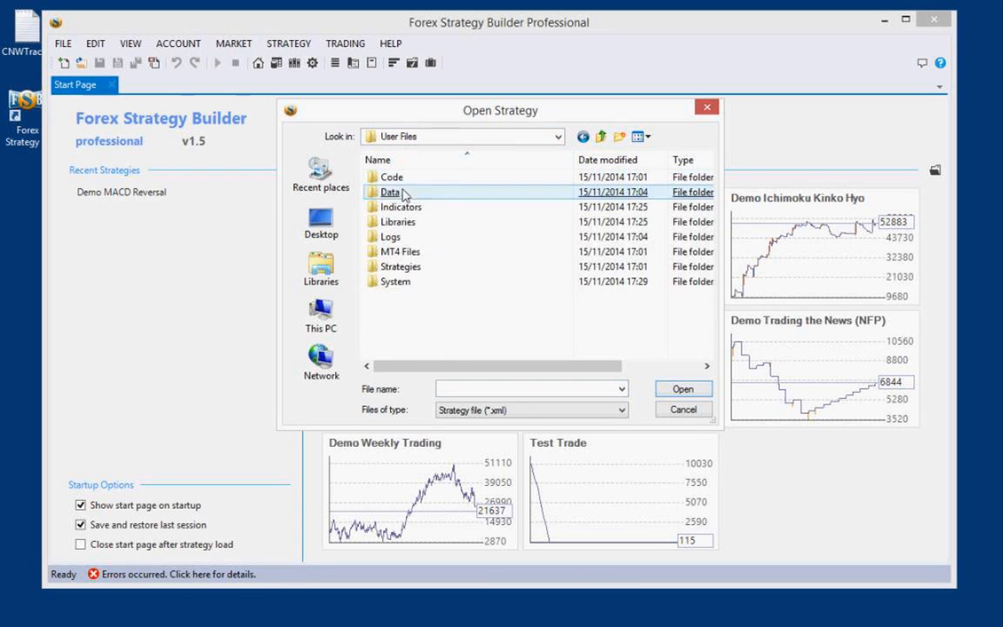
{"action": "double_click", "coordinate": [414, 274]}
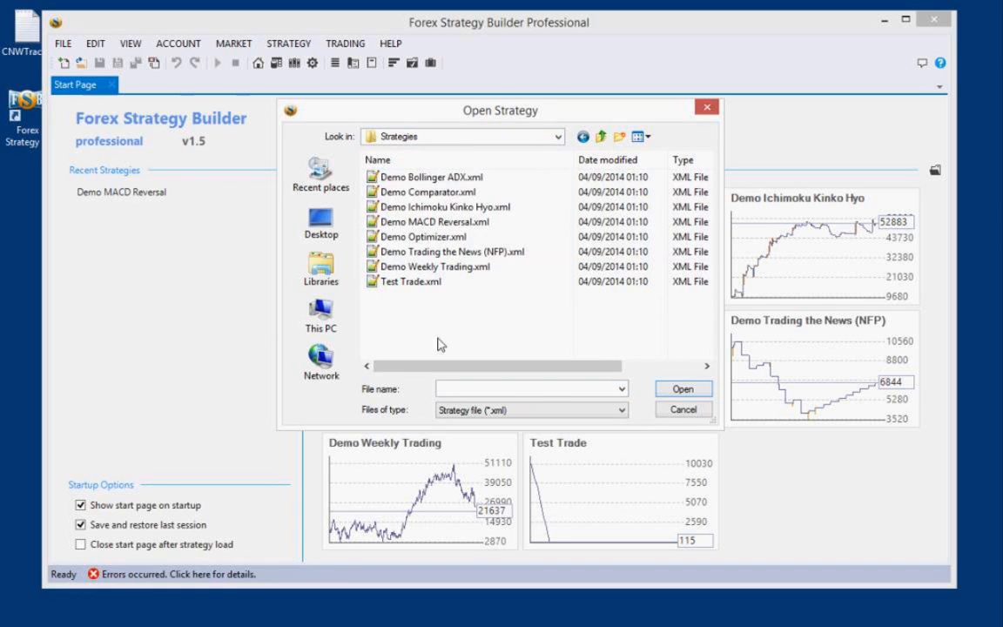
{"action": "left_click", "coordinate": [683, 410]}
{"action": "left_click", "coordinate": [174, 191]}
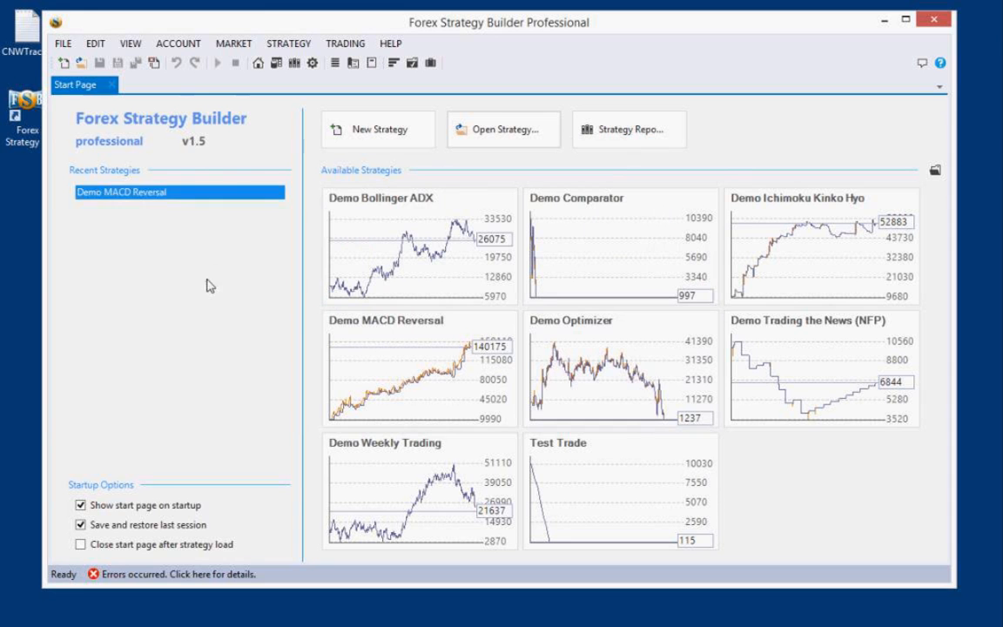
Open the strategy file Demo Bollinger ADX.xml from the Strategies folder
{"action": "left_click", "coordinate": [493, 136]}
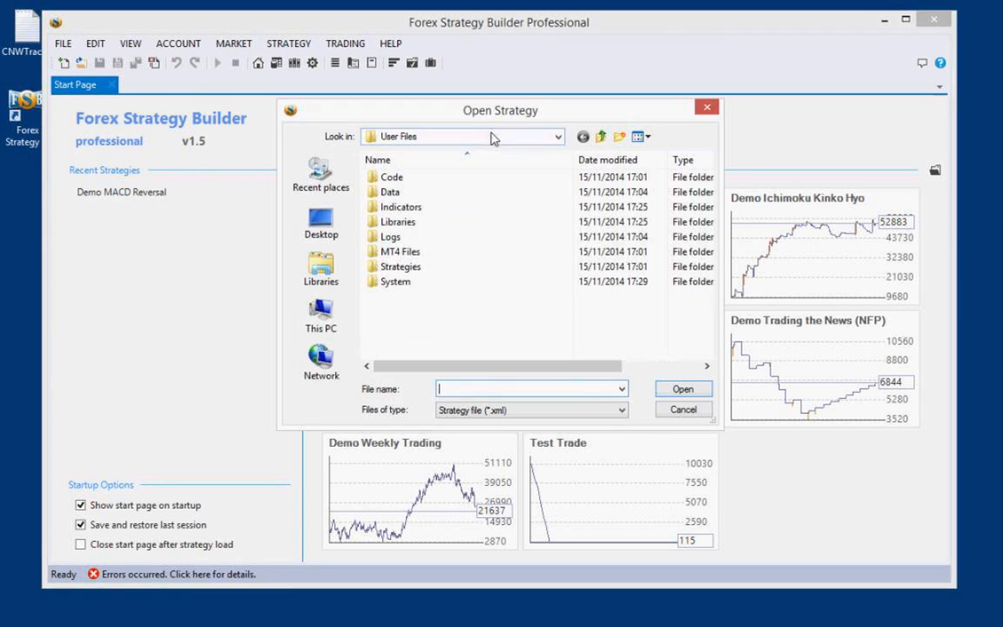
{"action": "double_click", "coordinate": [414, 268]}
{"action": "left_click", "coordinate": [429, 179]}
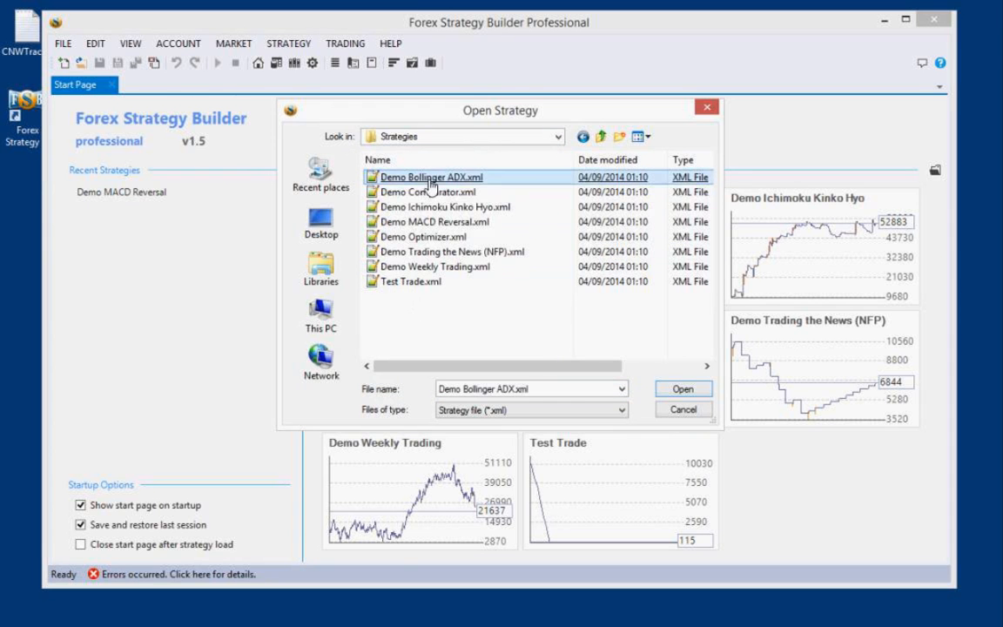
{"action": "double_click", "coordinate": [429, 180]}
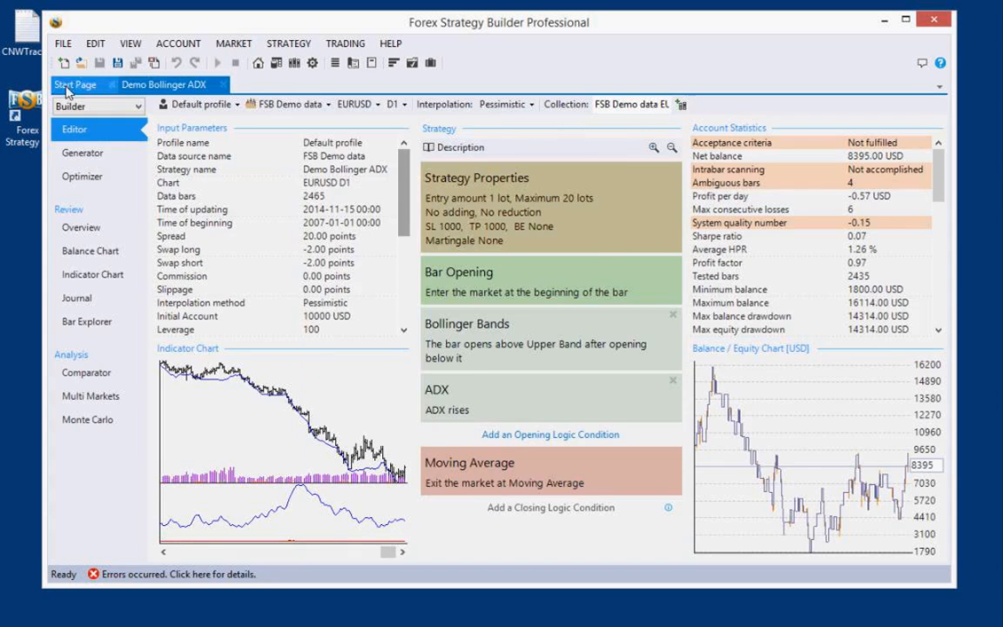
Go back to the Start Page and look over the available file commands
{"action": "left_click", "coordinate": [66, 84]}
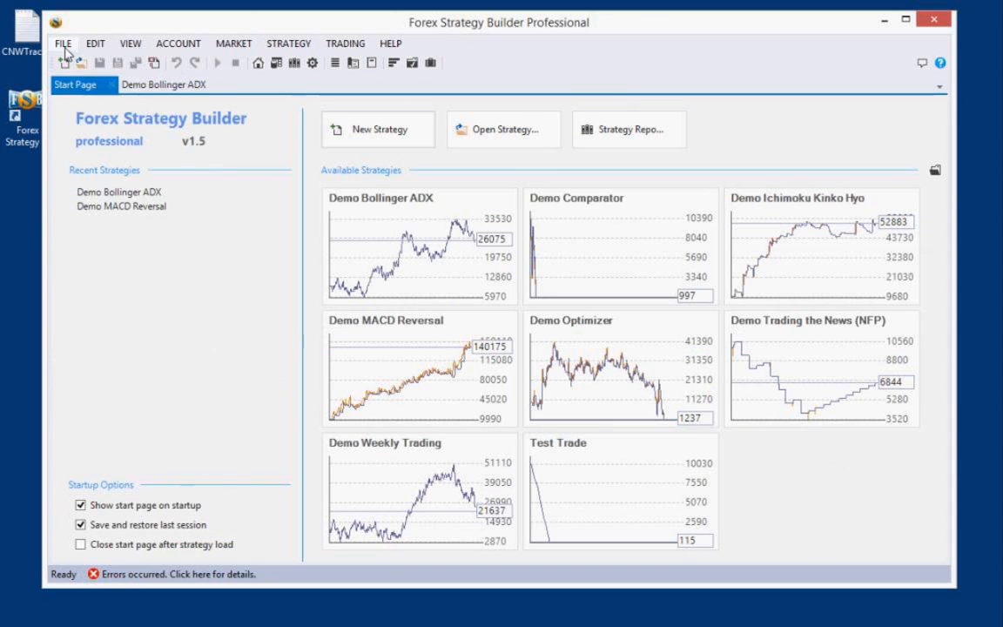
{"action": "left_click", "coordinate": [63, 44]}
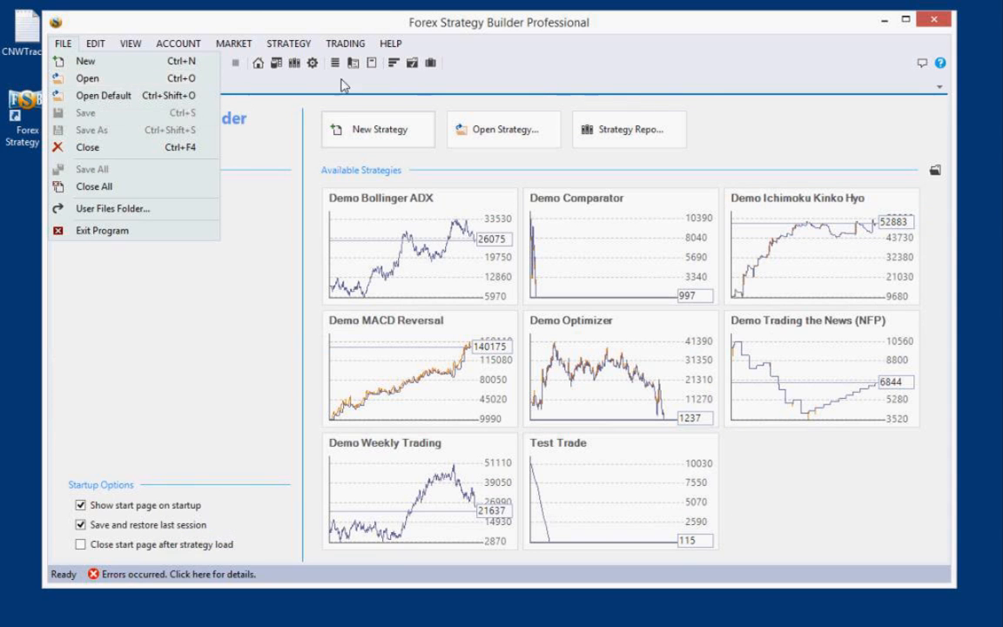
{"action": "left_click", "coordinate": [585, 65]}
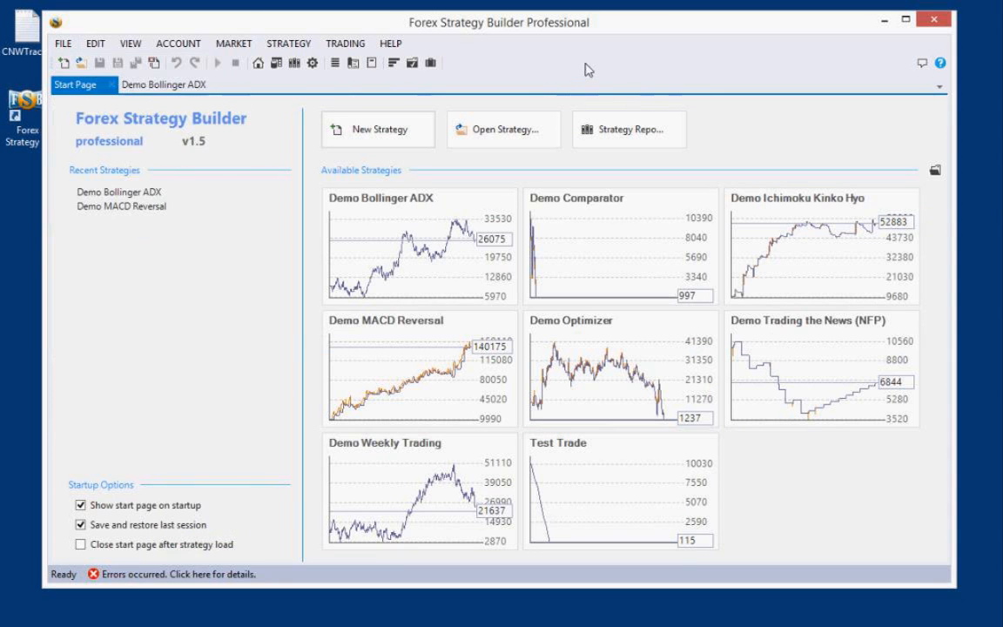
Return to the Demo Bollinger ADX strategy and review its full list of input parameters
{"action": "left_click", "coordinate": [149, 87]}
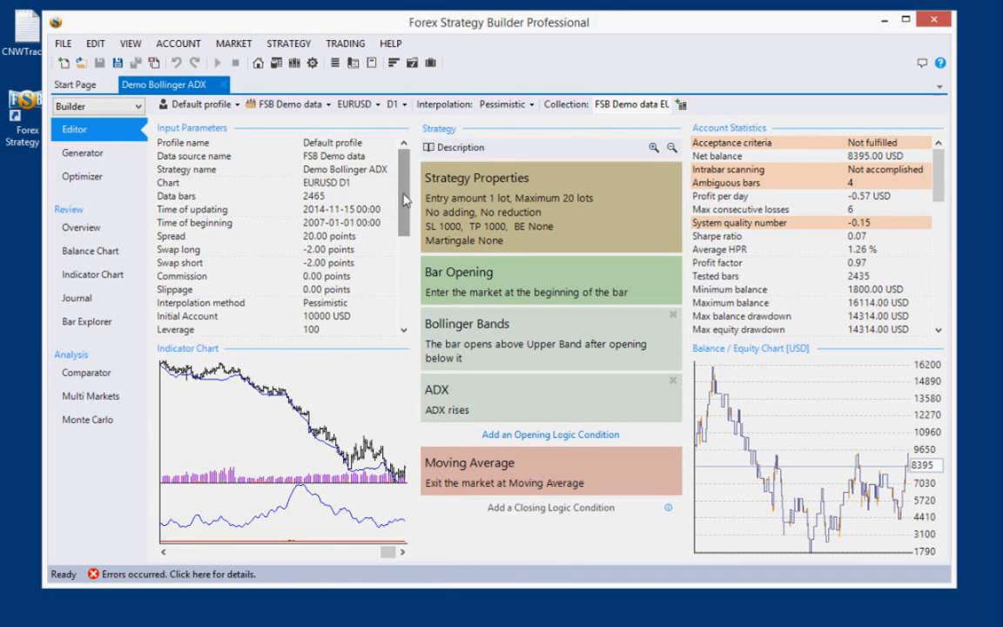
{"action": "scroll", "coordinate": [366, 181], "scroll_direction": "down", "scroll_amount": 3}
{"action": "left_click_drag", "start_coordinate": [406, 299], "coordinate": [409, 170]}
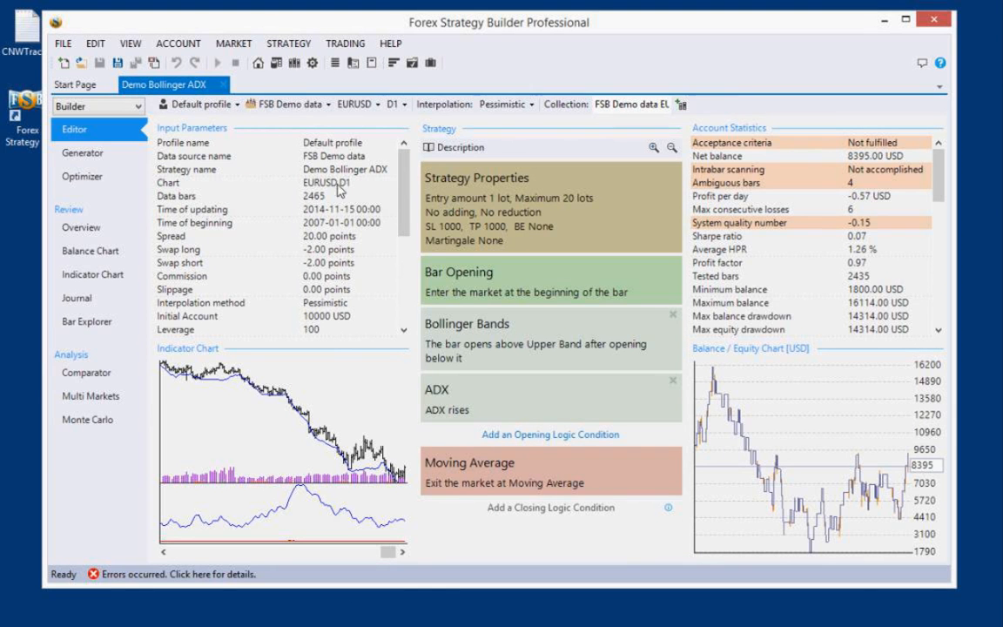
Switch the strategy's symbol to GBPUSD and check the input parameters
{"action": "left_click", "coordinate": [376, 105]}
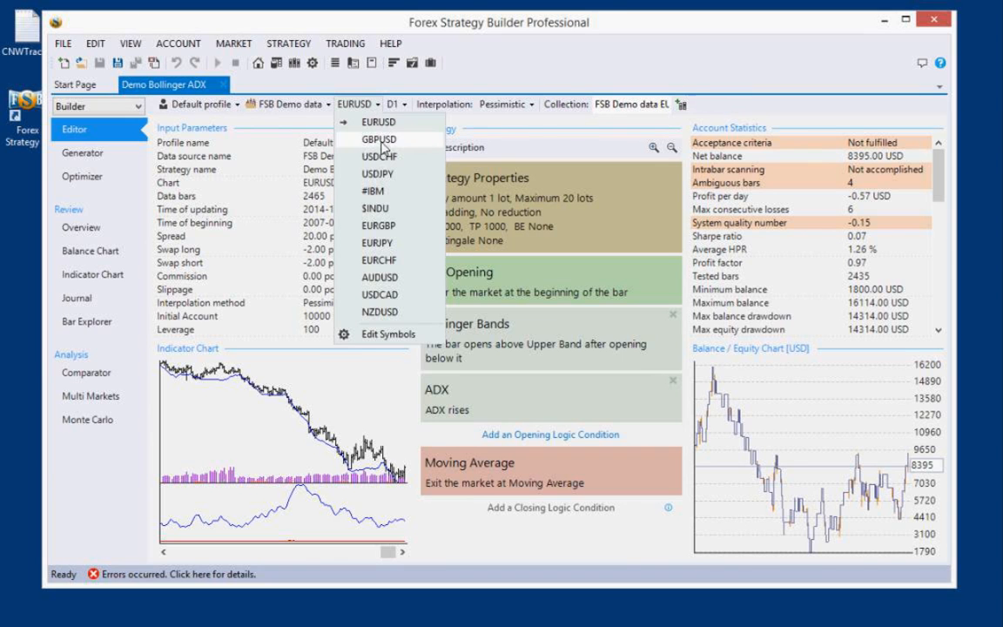
{"action": "left_click", "coordinate": [381, 140]}
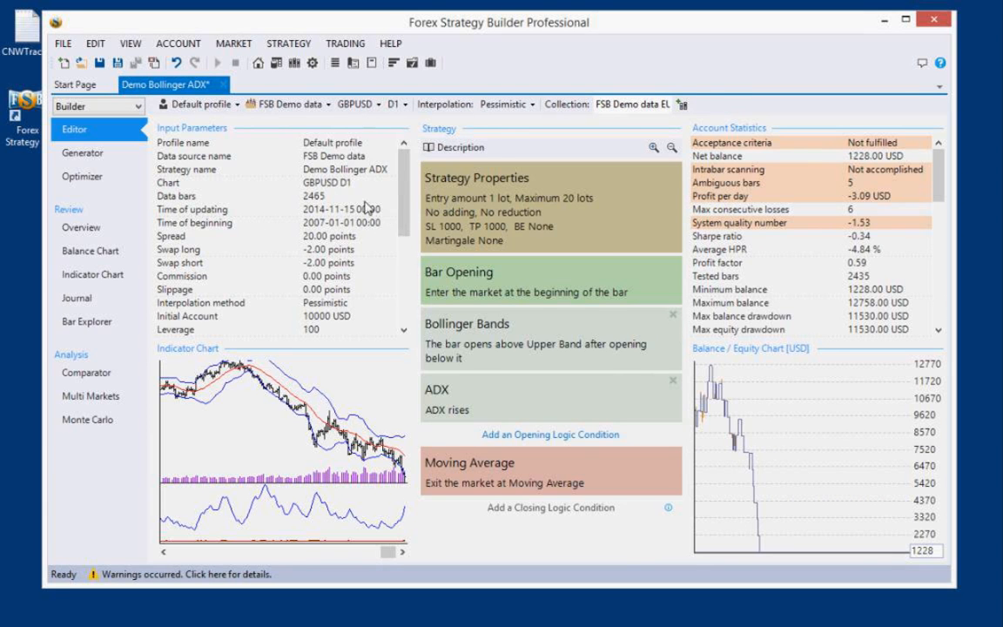
{"action": "scroll", "coordinate": [364, 188], "scroll_direction": "down", "scroll_amount": 1}
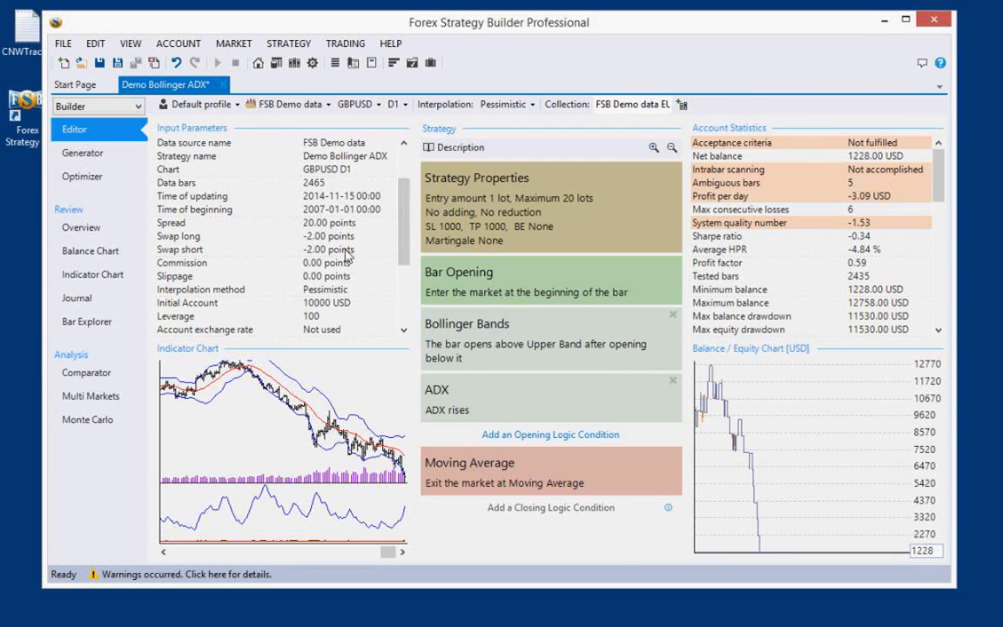
{"action": "scroll", "coordinate": [399, 266], "scroll_direction": "down", "scroll_amount": 1}
{"action": "scroll", "coordinate": [398, 266], "scroll_direction": "down", "scroll_amount": 1}
{"action": "scroll", "coordinate": [398, 265], "scroll_direction": "up", "scroll_amount": 3}
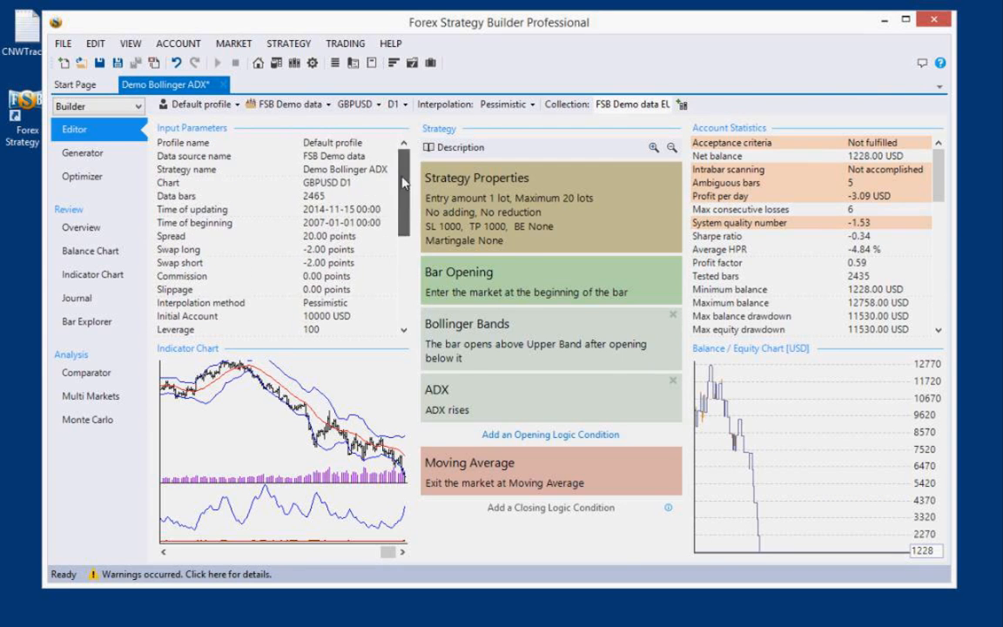
Set the strategy's symbol back to EURUSD
{"action": "left_click", "coordinate": [363, 110]}
{"action": "left_click", "coordinate": [325, 122]}
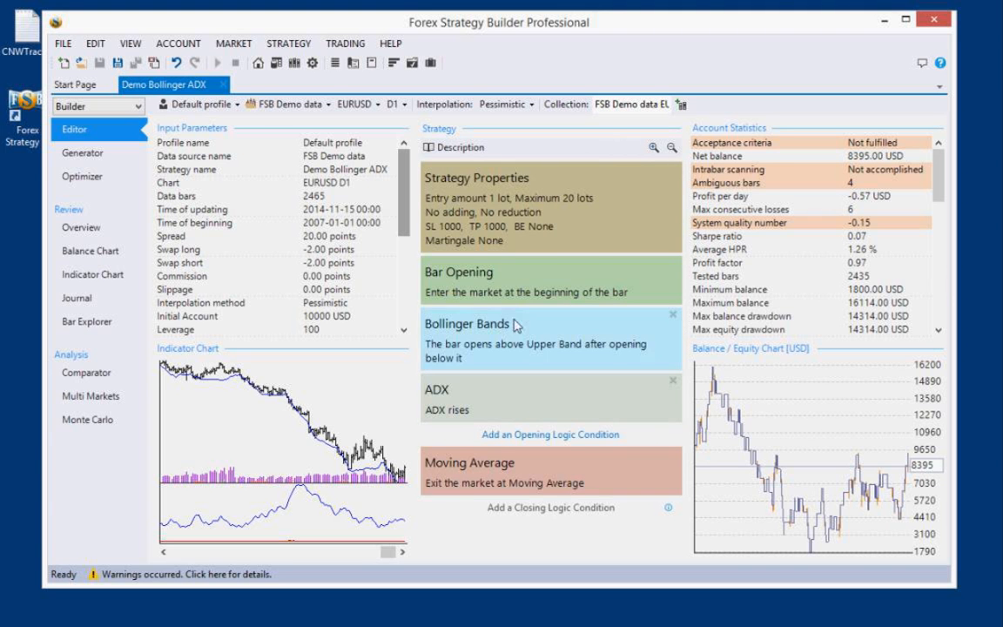
Read the strategy description with its long entry, short entry and exit rules, and close it without changes
{"action": "left_click", "coordinate": [462, 148]}
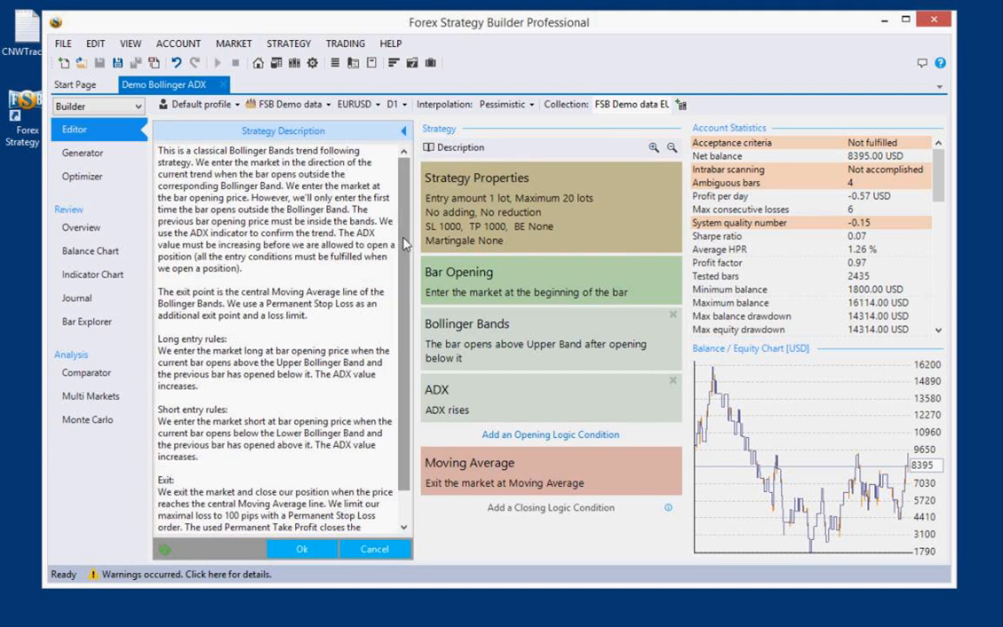
{"action": "left_click_drag", "start_coordinate": [163, 154], "coordinate": [273, 273]}
{"action": "left_click", "coordinate": [381, 285]}
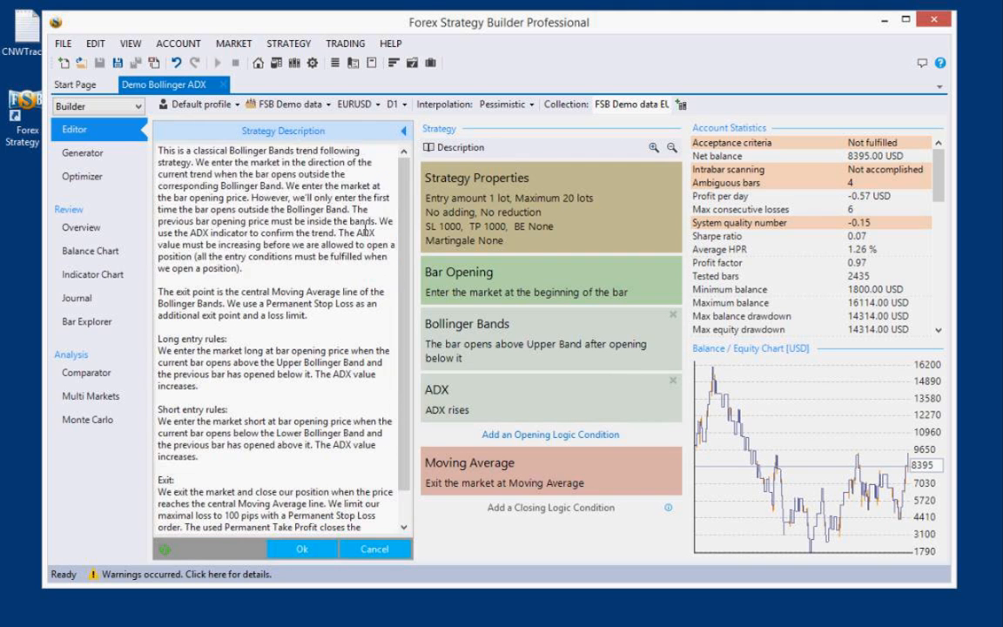
{"action": "scroll", "coordinate": [364, 228], "scroll_direction": "down", "scroll_amount": 1}
{"action": "scroll", "coordinate": [360, 228], "scroll_direction": "up", "scroll_amount": 1}
{"action": "scroll", "coordinate": [366, 409], "scroll_direction": "down", "scroll_amount": 1}
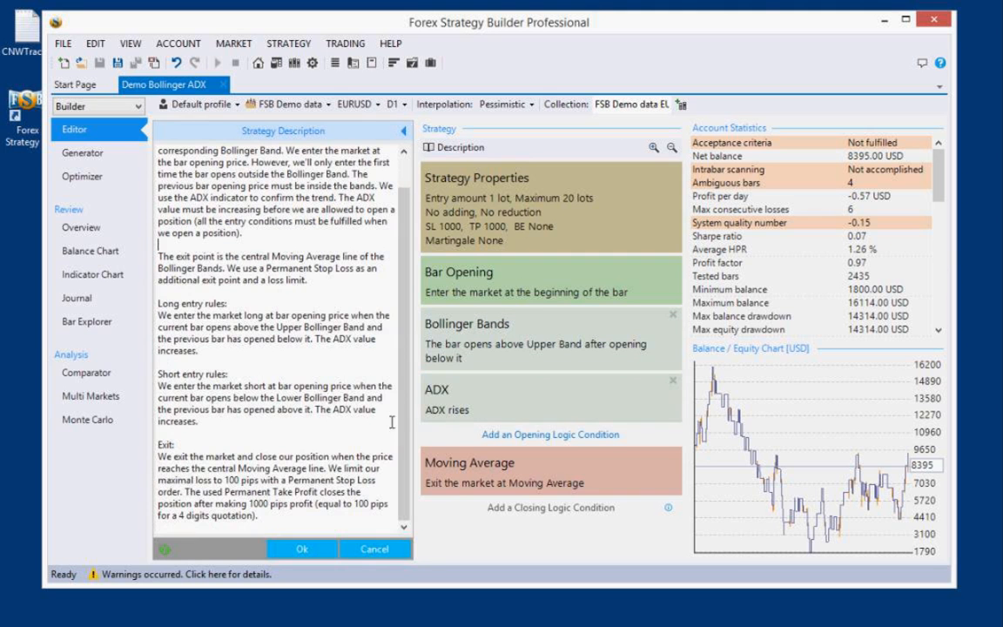
{"action": "scroll", "coordinate": [402, 428], "scroll_direction": "up", "scroll_amount": 1}
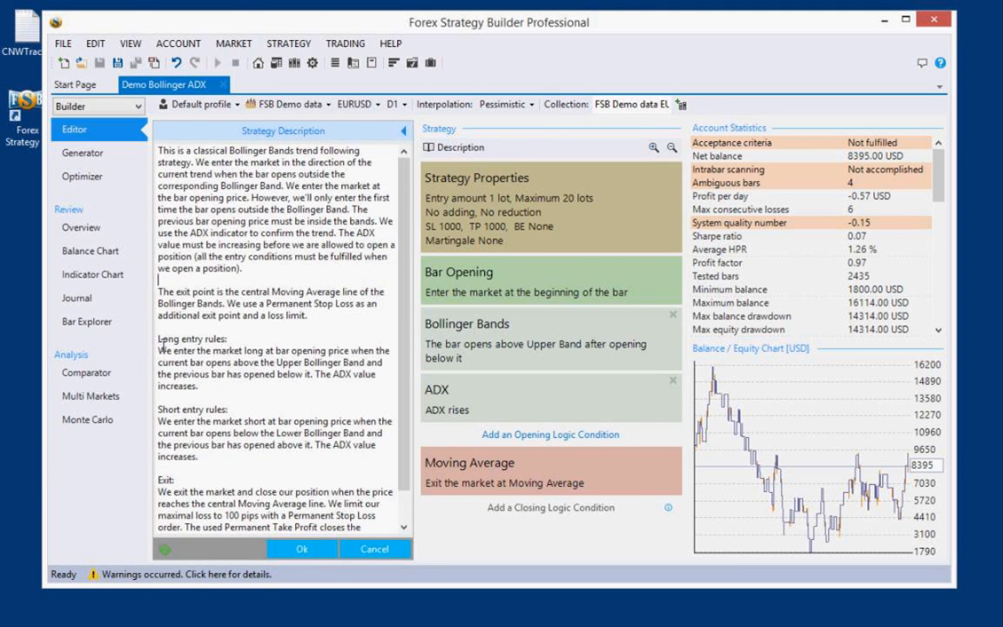
{"action": "left_click_drag", "start_coordinate": [157, 335], "coordinate": [218, 385]}
{"action": "left_click", "coordinate": [265, 466]}
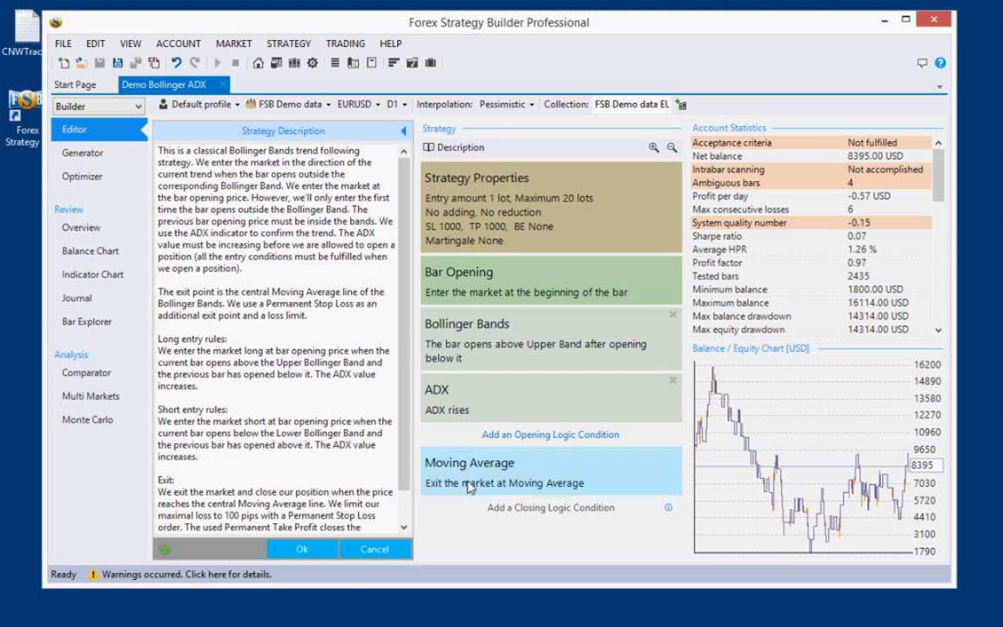
{"action": "left_click", "coordinate": [381, 550]}
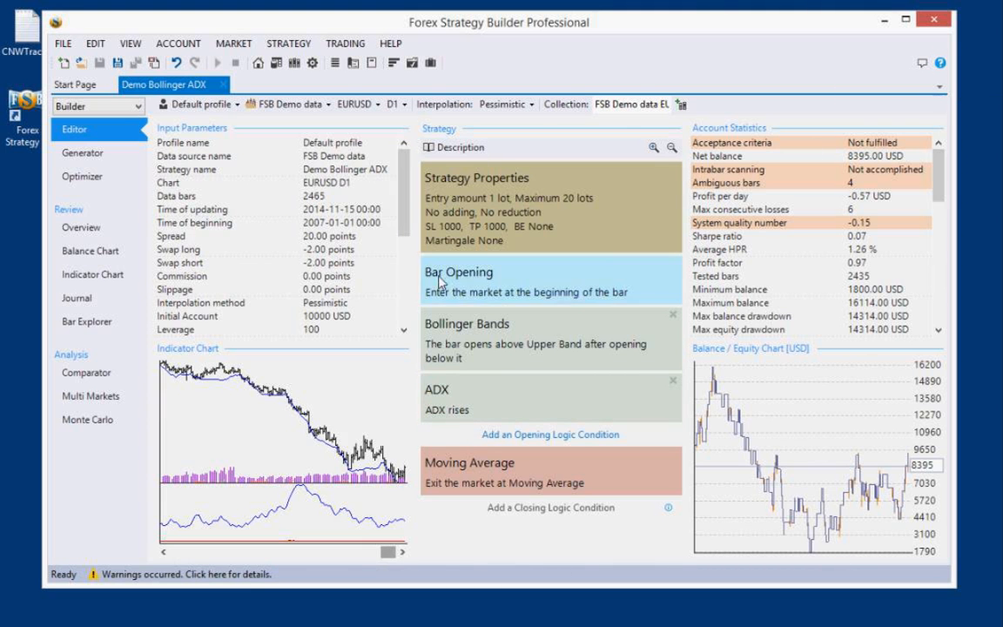
Open the online help for the Strategy Editor and close the browser's forum, JForex import, MT4 import and Microsoft download pages
{"action": "left_click", "coordinate": [944, 69]}
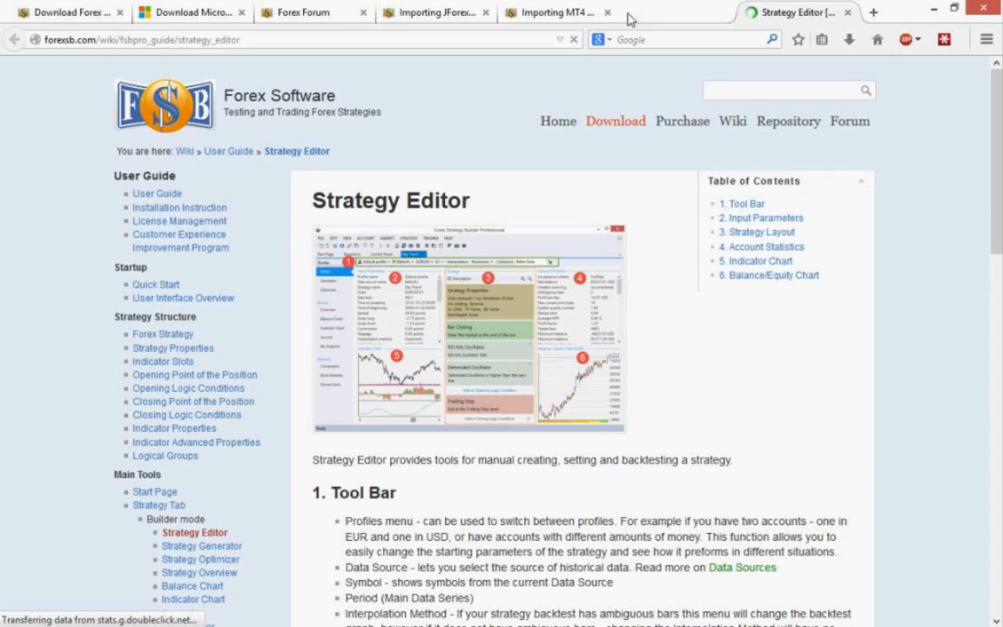
{"action": "left_click", "coordinate": [609, 13]}
{"action": "left_click", "coordinate": [662, 12]}
{"action": "left_click", "coordinate": [492, 12]}
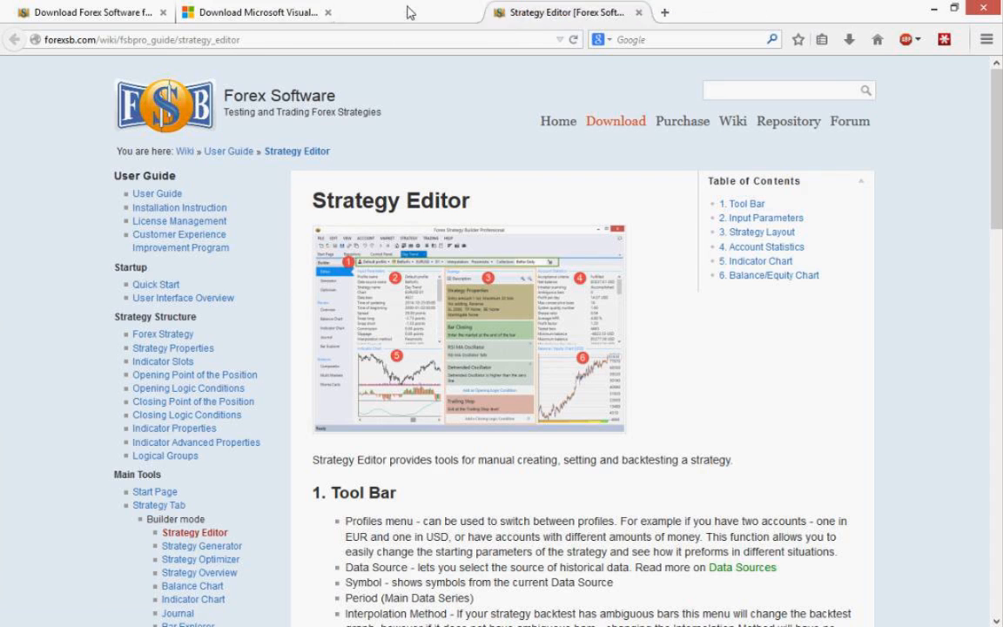
{"action": "middle_click", "coordinate": [249, 13]}
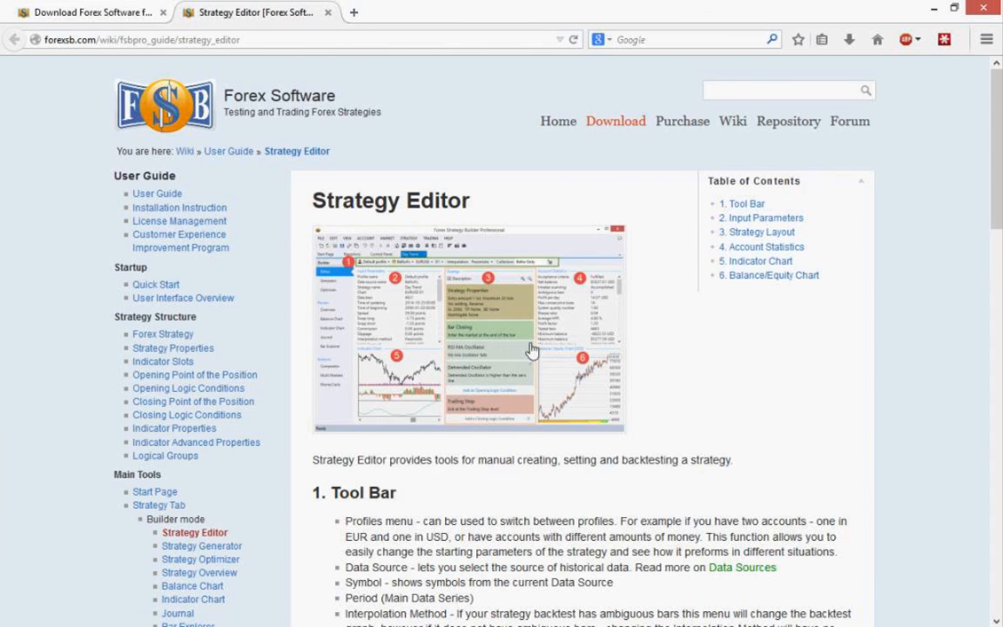
Look through the Strategy Editor guide page and the Strategy Structure topics in its contents
{"action": "scroll", "coordinate": [525, 336], "scroll_direction": "down", "scroll_amount": 2}
{"action": "scroll", "coordinate": [525, 336], "scroll_direction": "down", "scroll_amount": 2}
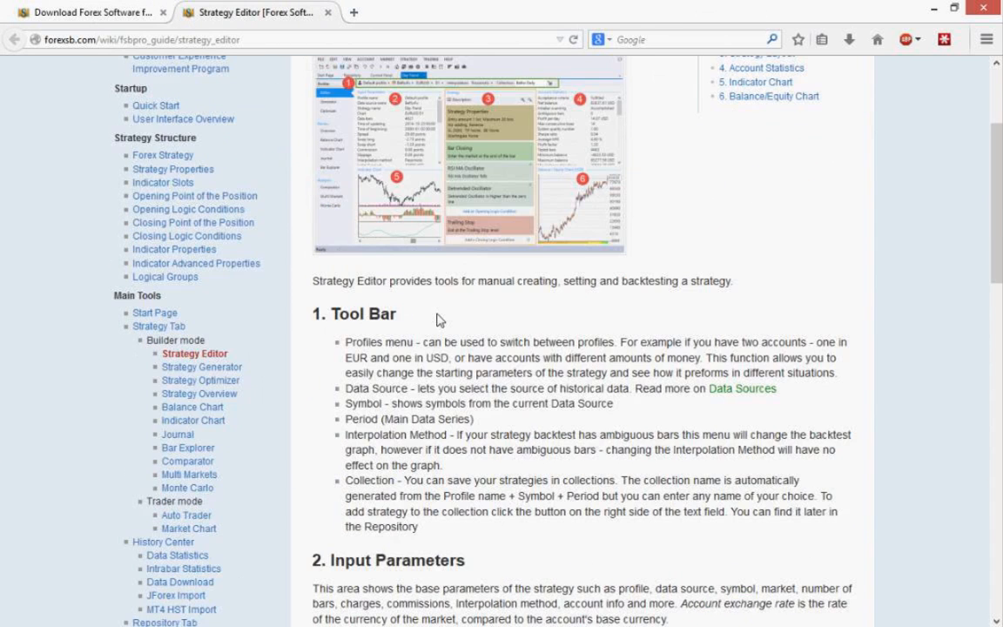
{"action": "scroll", "coordinate": [438, 320], "scroll_direction": "up", "scroll_amount": 2}
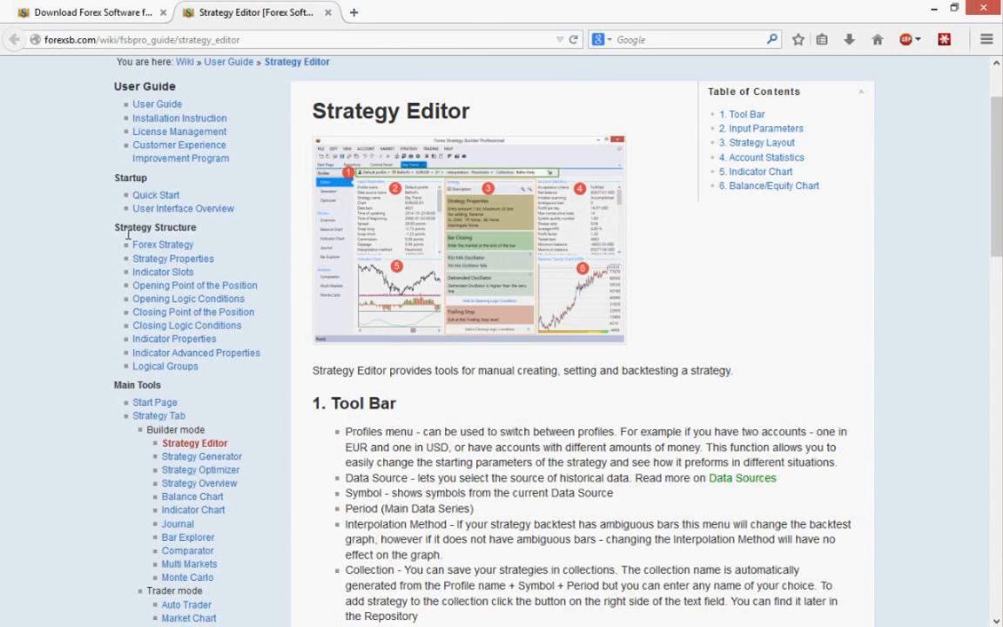
{"action": "left_click_drag", "start_coordinate": [119, 228], "coordinate": [207, 235]}
{"action": "scroll", "coordinate": [231, 227], "scroll_direction": "up", "scroll_amount": 2}
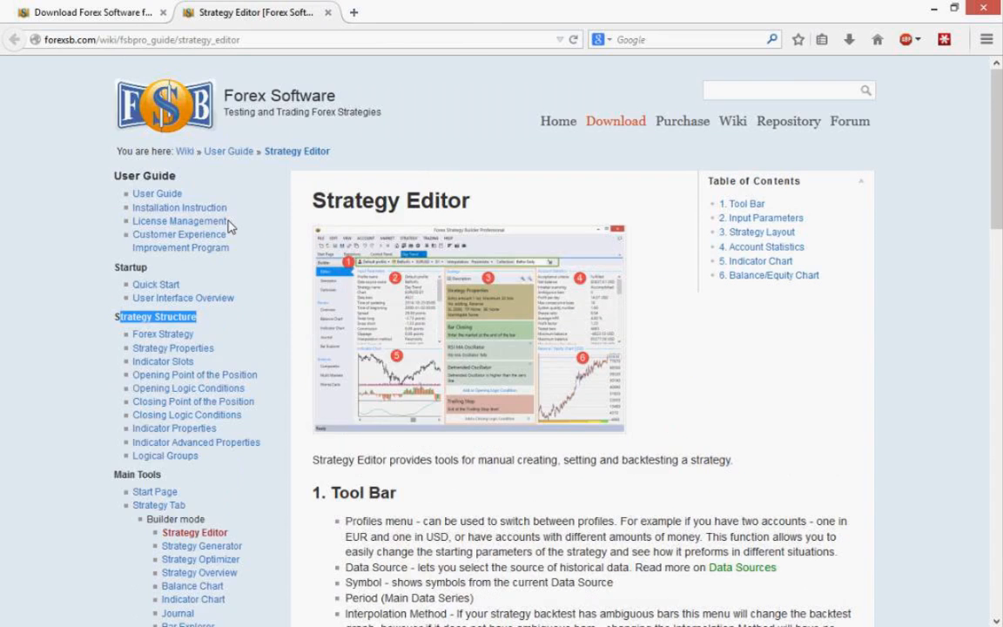
{"action": "scroll", "coordinate": [231, 227], "scroll_direction": "down", "scroll_amount": 2}
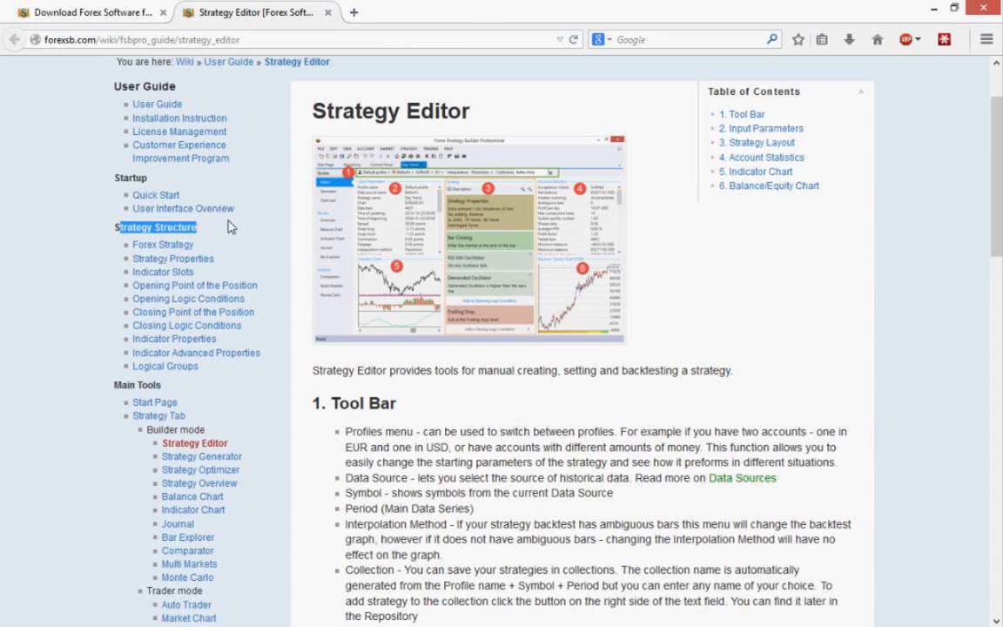
Open the Indicator Slots guide page and read about the opening and closing points and logic conditions
{"action": "left_click", "coordinate": [153, 273]}
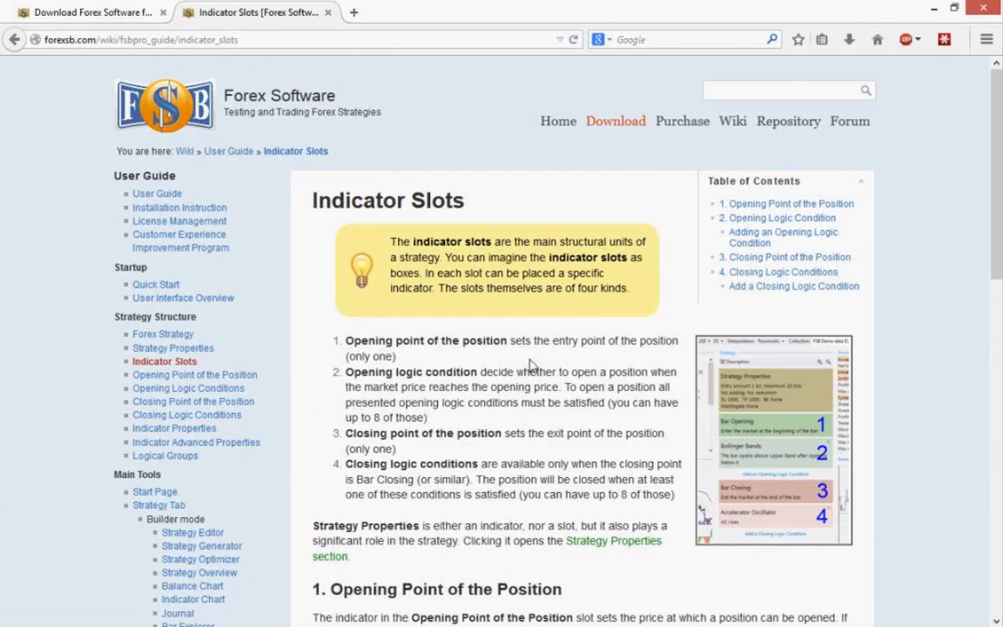
{"action": "scroll", "coordinate": [534, 359], "scroll_direction": "down", "scroll_amount": 5}
{"action": "scroll", "coordinate": [534, 359], "scroll_direction": "down", "scroll_amount": 5}
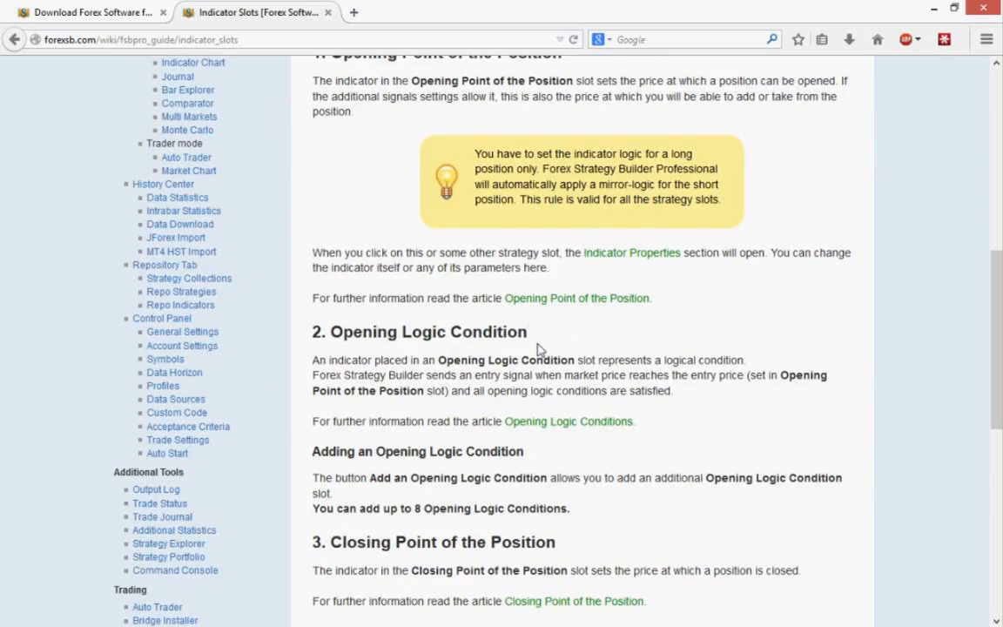
{"action": "scroll", "coordinate": [537, 349], "scroll_direction": "up", "scroll_amount": 8}
{"action": "scroll", "coordinate": [545, 349], "scroll_direction": "up", "scroll_amount": 2}
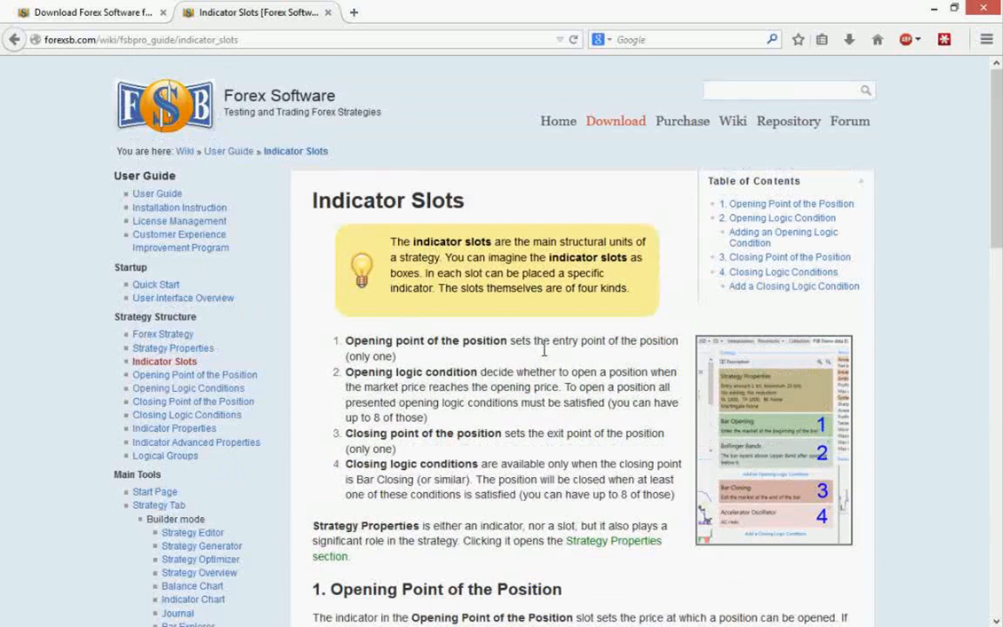
{"action": "scroll", "coordinate": [564, 404], "scroll_direction": "down", "scroll_amount": 3}
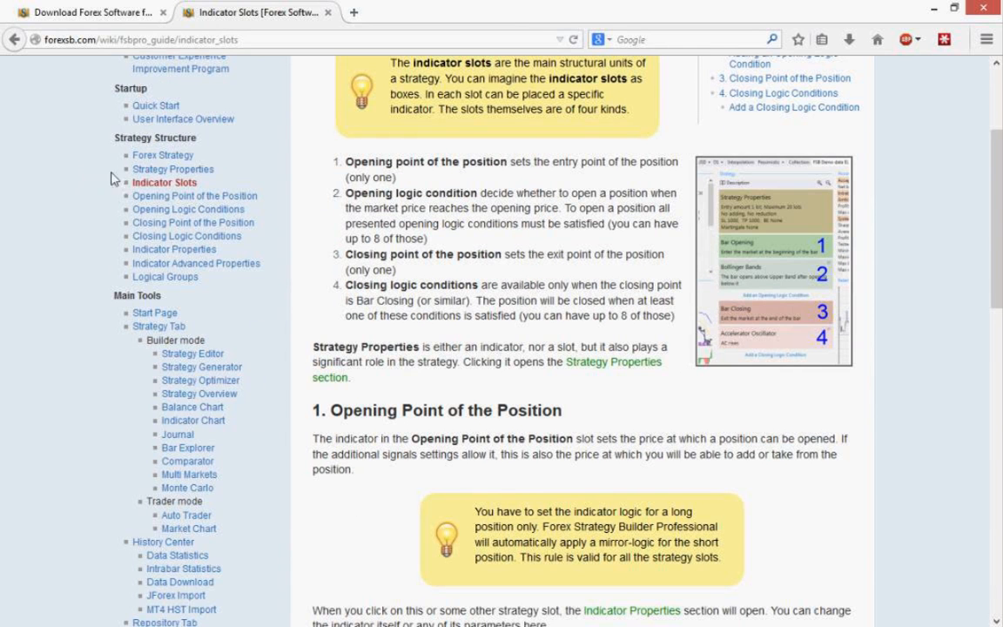
Highlight the Strategy Structure topics in the guide's contents and switch back to Forex Strategy Builder Professional
{"action": "left_click_drag", "start_coordinate": [198, 277], "coordinate": [121, 157]}
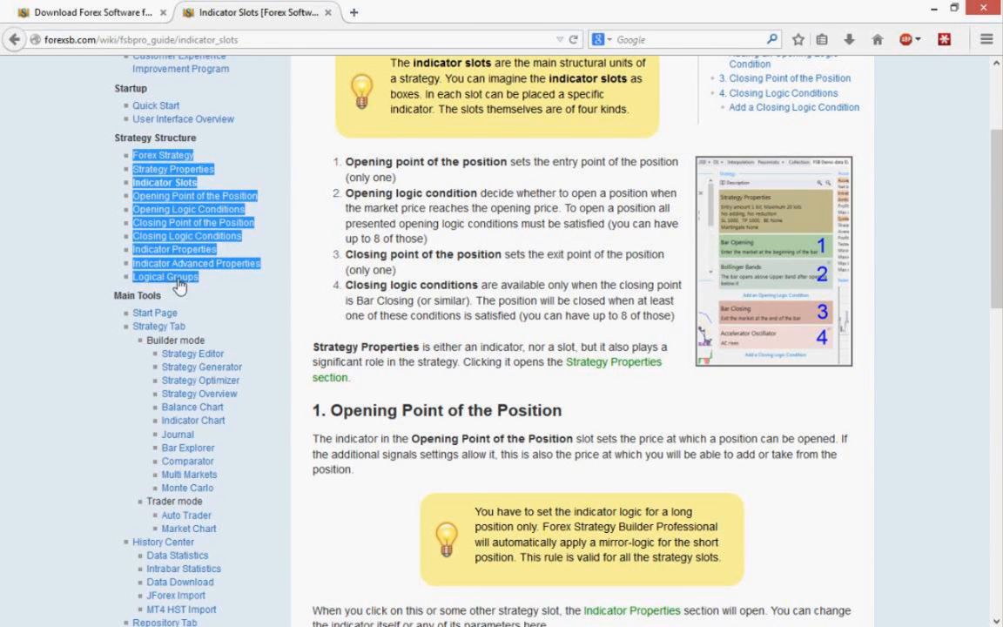
{"action": "left_click", "coordinate": [933, 11]}
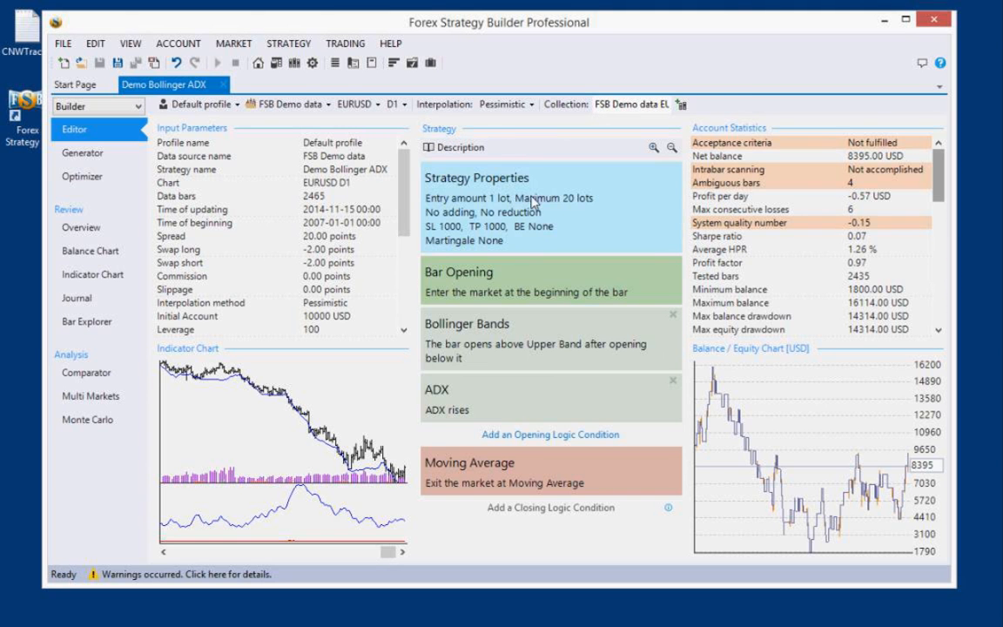
Try 0.01 entry units for a new position in the strategy properties and cancel the change
{"action": "mouse_move", "coordinate": [520, 201]}
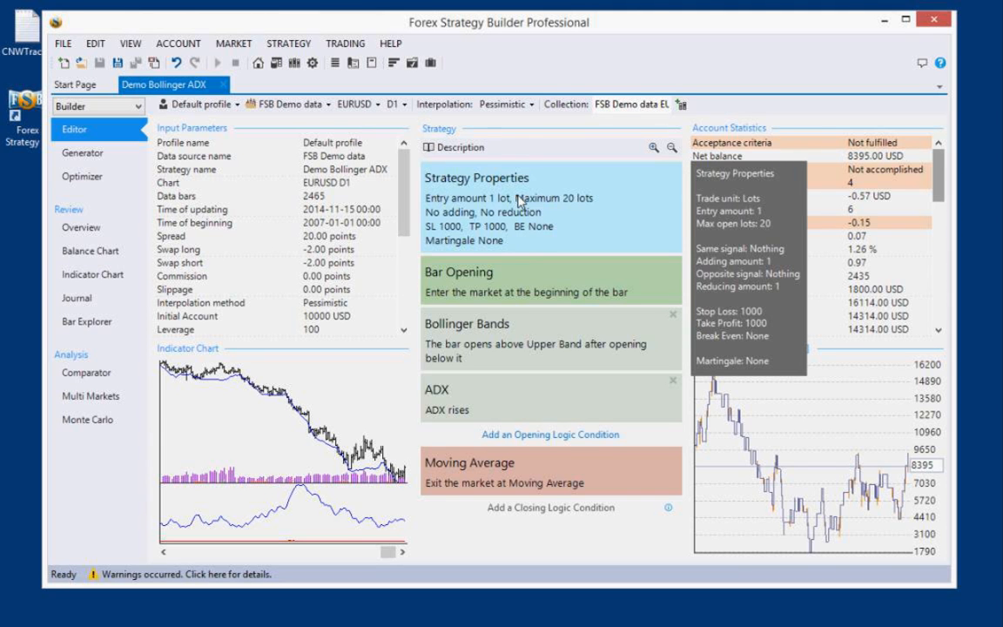
{"action": "left_click", "coordinate": [520, 201]}
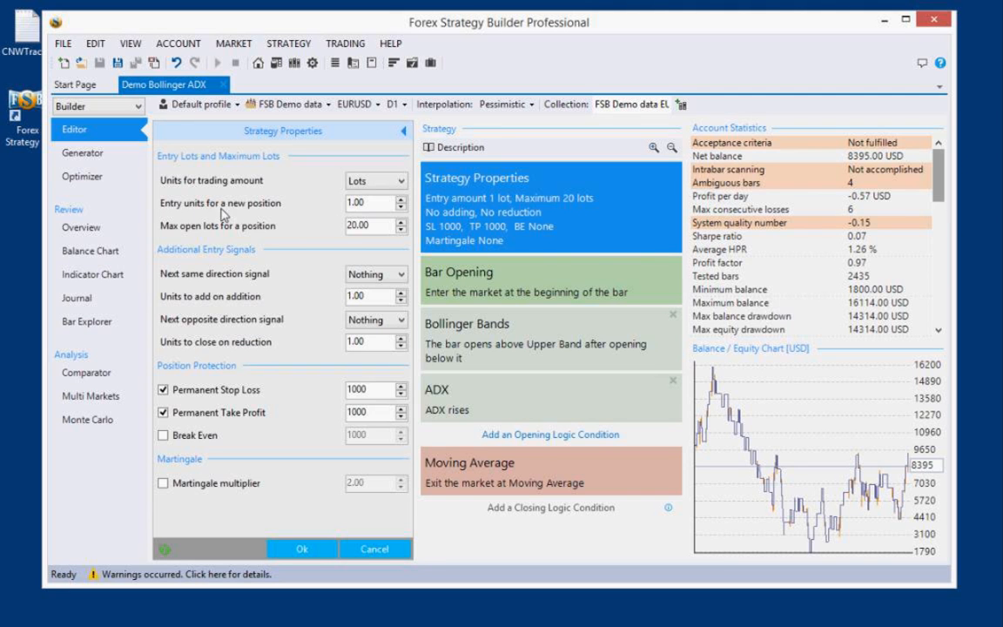
{"action": "double_click", "coordinate": [351, 203]}
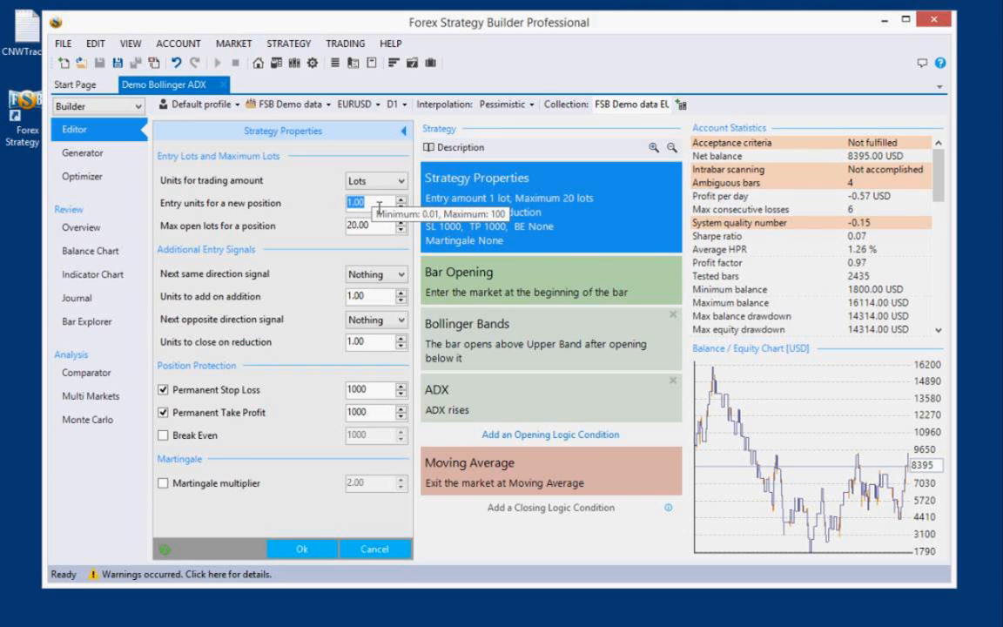
{"action": "type", "text": "0.01"}
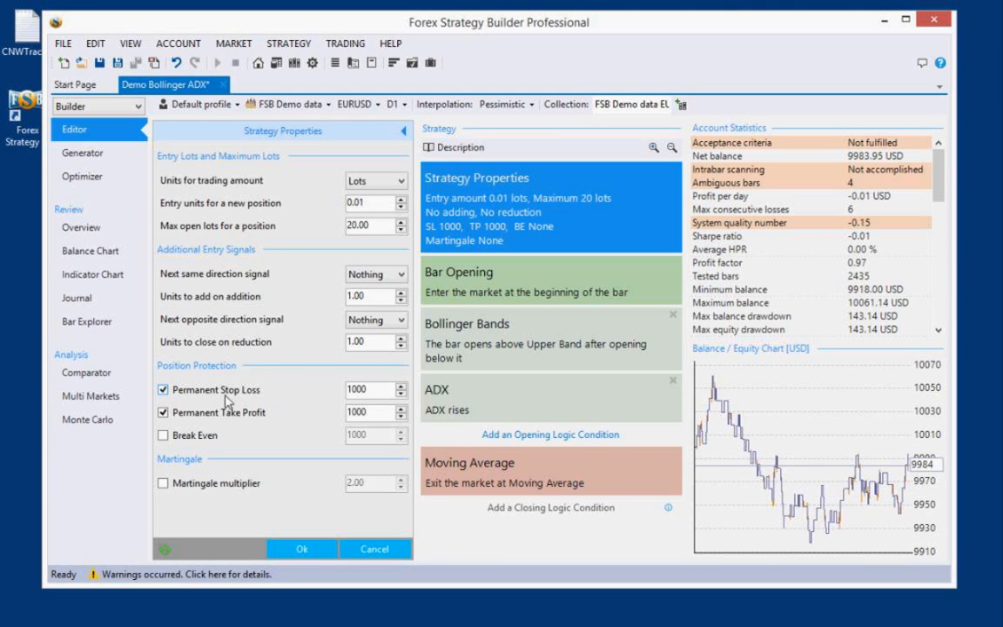
{"action": "left_click", "coordinate": [372, 549]}
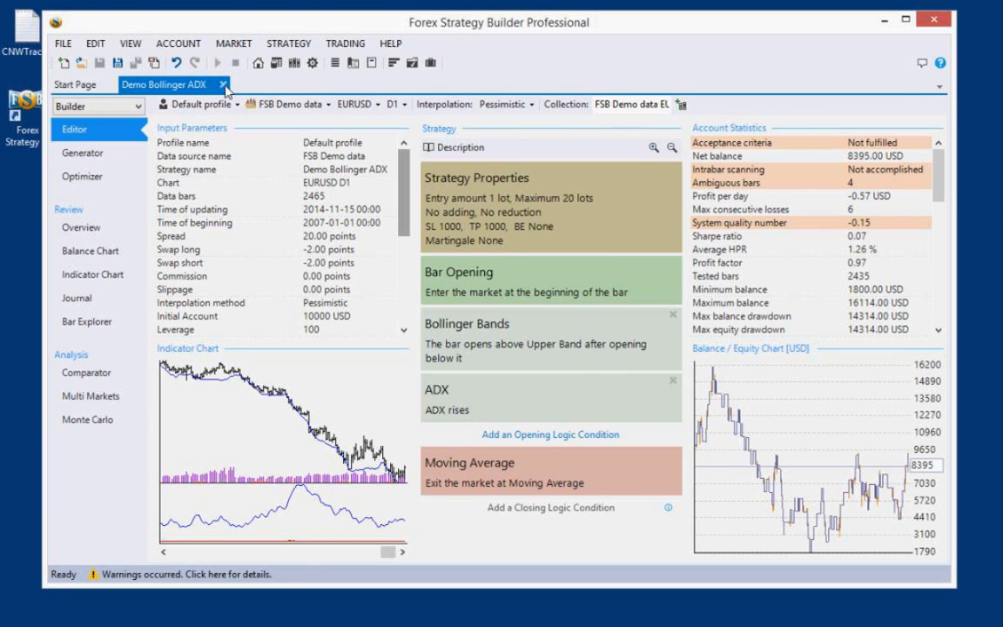
Close the Demo Bollinger ADX strategy and open the account settings in the Control Panel
{"action": "left_click", "coordinate": [223, 84]}
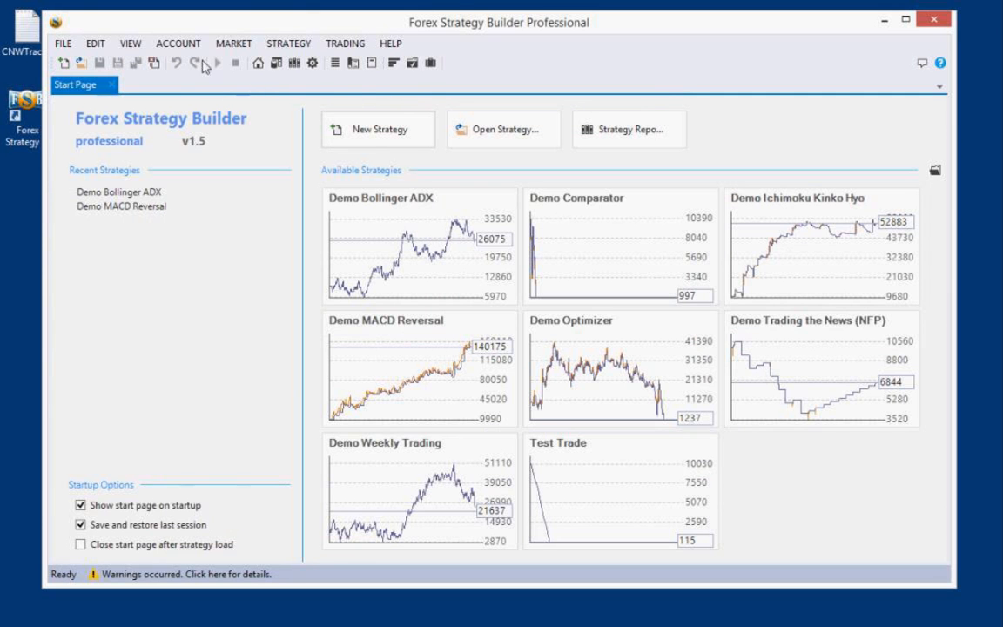
{"action": "left_click", "coordinate": [179, 44]}
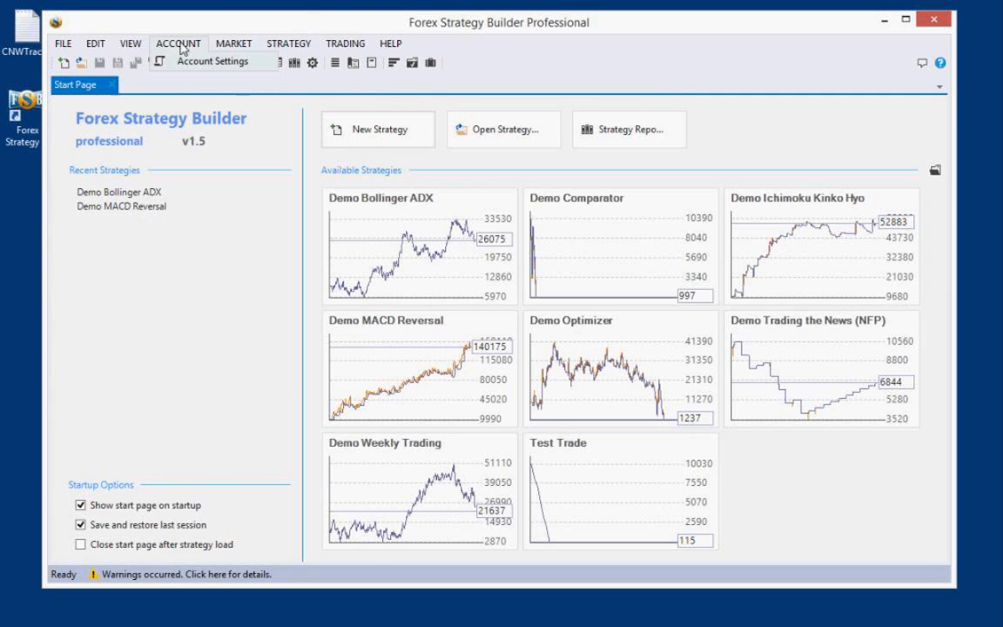
{"action": "left_click", "coordinate": [212, 68]}
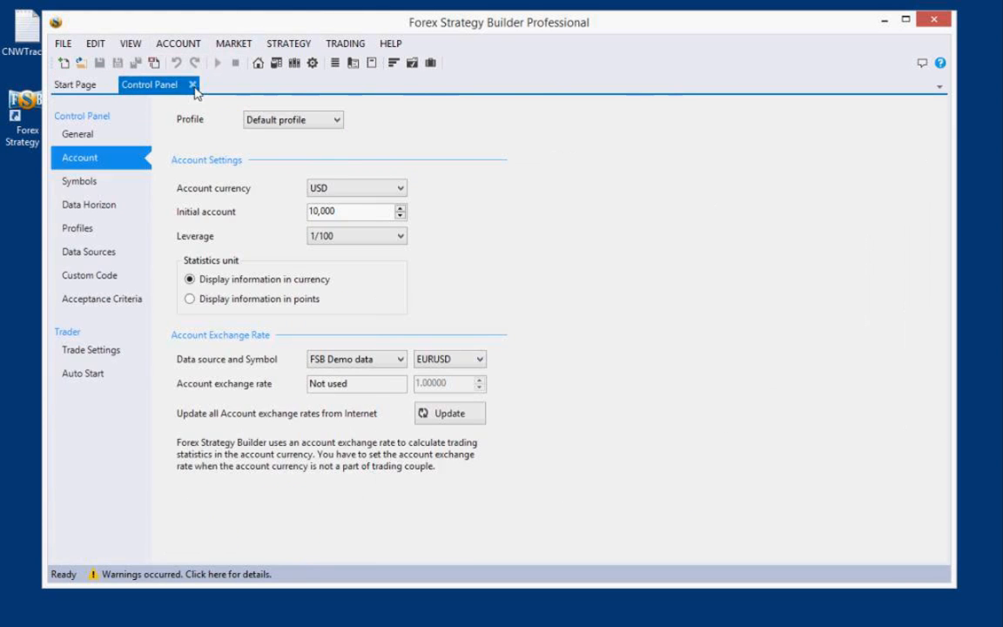
{"action": "left_click", "coordinate": [196, 84]}
{"action": "left_click", "coordinate": [278, 63]}
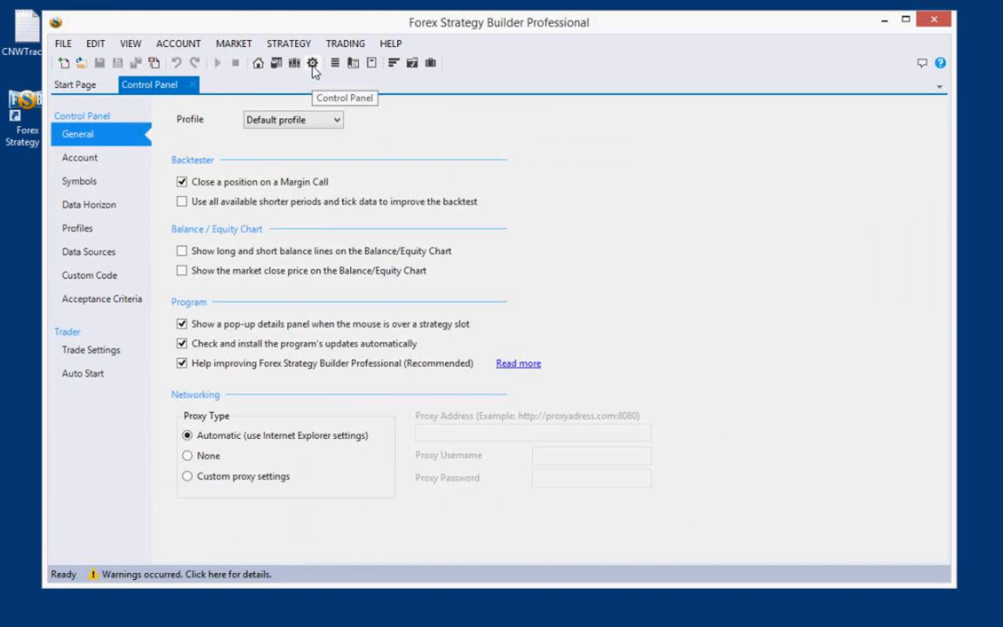
{"action": "left_click", "coordinate": [93, 167]}
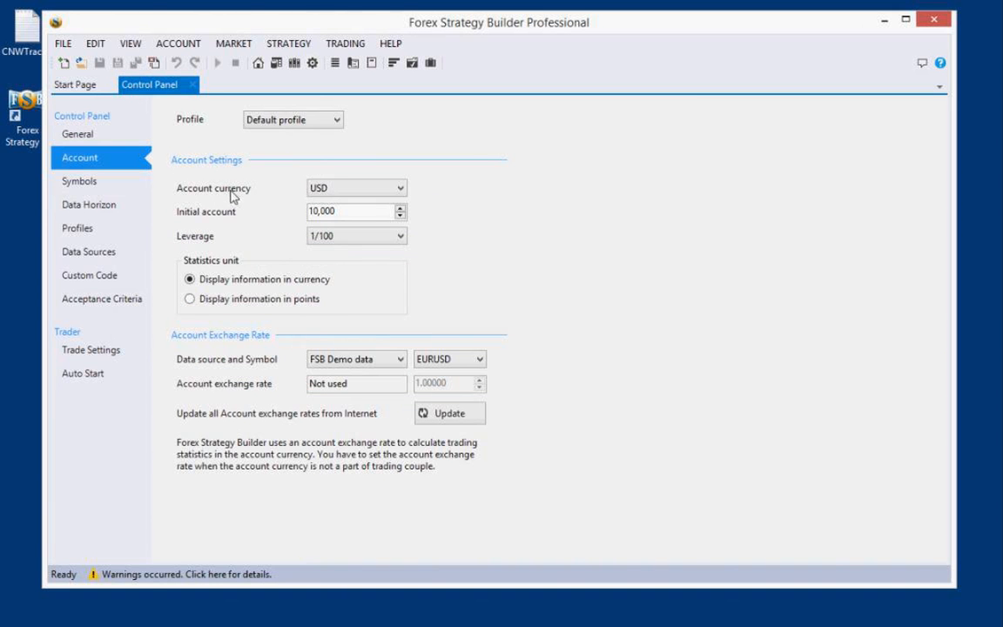
Review the account currency, initial account and leverage options, keep USD and 1/100, and close the Control Panel
{"action": "left_click", "coordinate": [391, 192]}
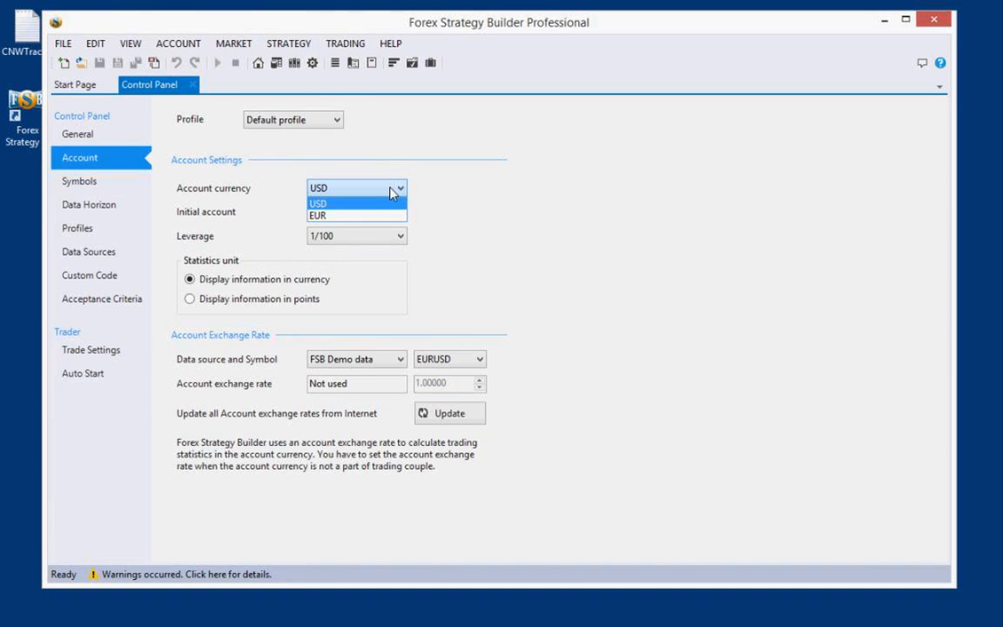
{"action": "left_click", "coordinate": [347, 209]}
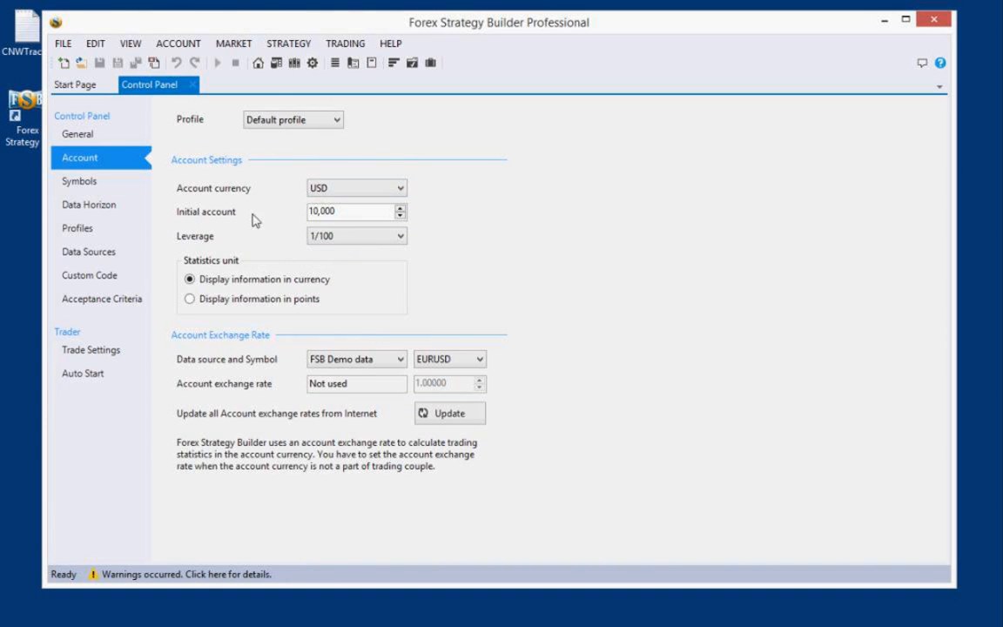
{"action": "left_click_drag", "start_coordinate": [326, 221], "coordinate": [301, 216]}
{"action": "left_click", "coordinate": [354, 219]}
{"action": "left_click", "coordinate": [353, 220]}
{"action": "left_click", "coordinate": [352, 243]}
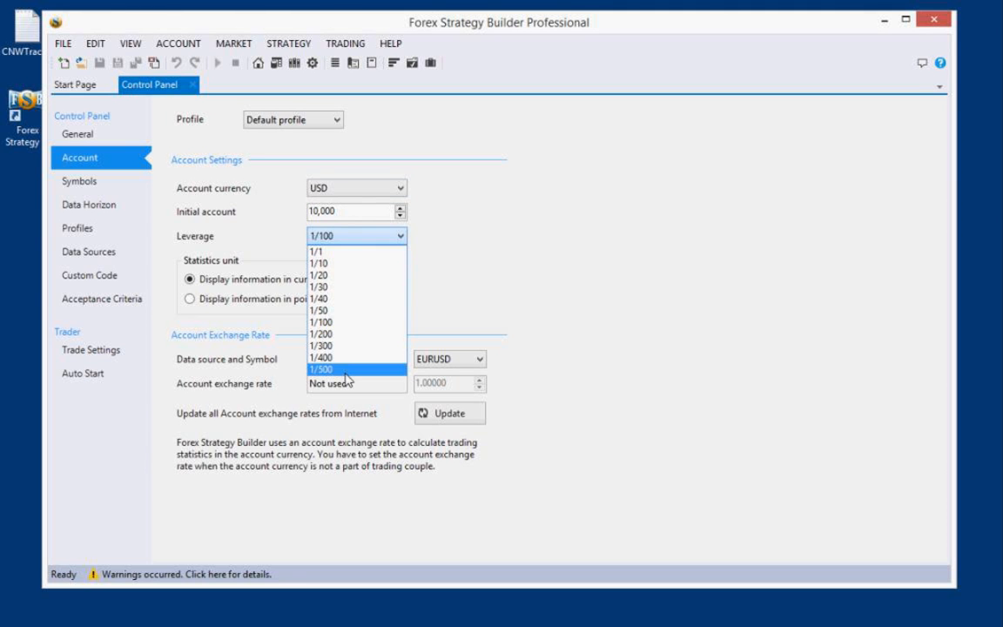
{"action": "left_click", "coordinate": [360, 327]}
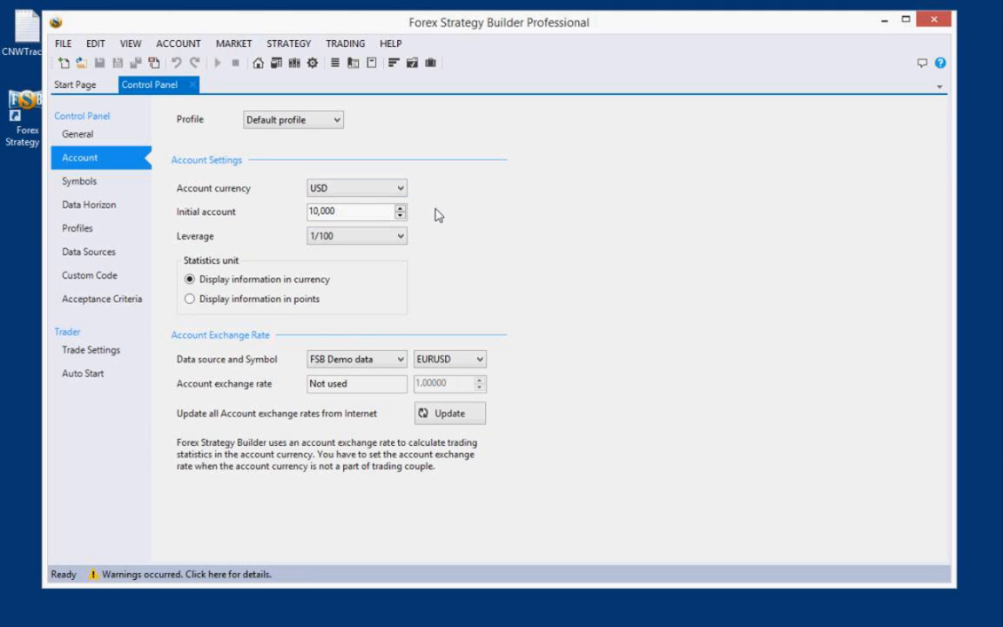
{"action": "left_click", "coordinate": [192, 86]}
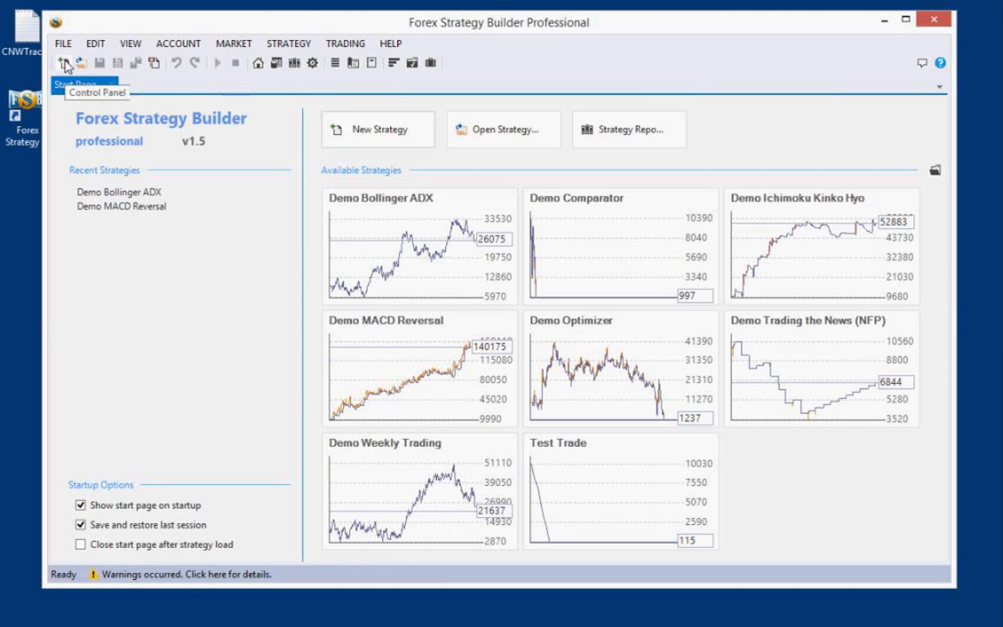
Create a new strategy and look over its Bar Opening and Bar Closing slots
{"action": "left_click", "coordinate": [64, 64]}
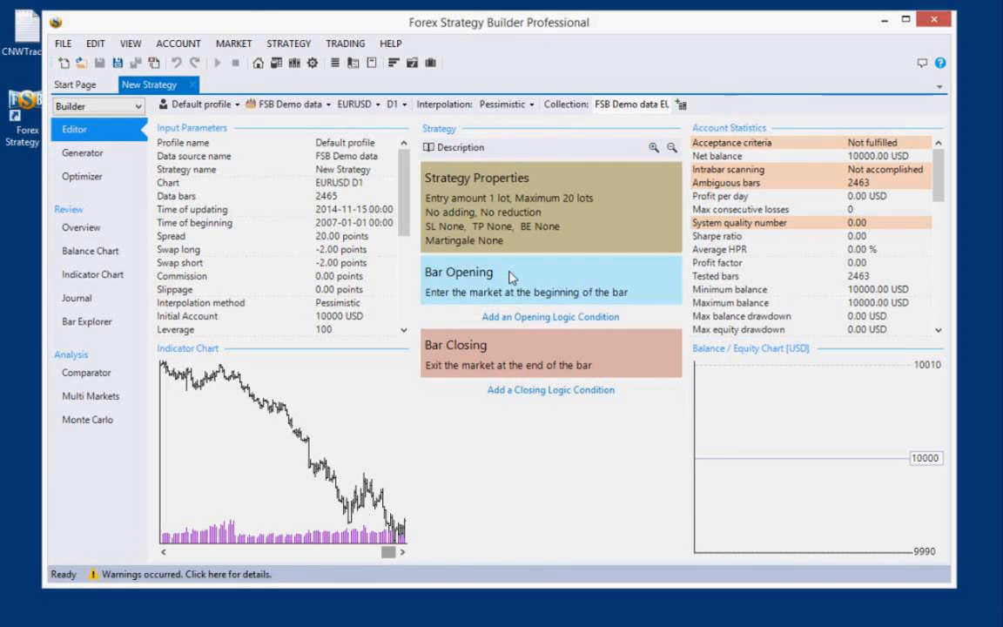
{"action": "mouse_move", "coordinate": [512, 277]}
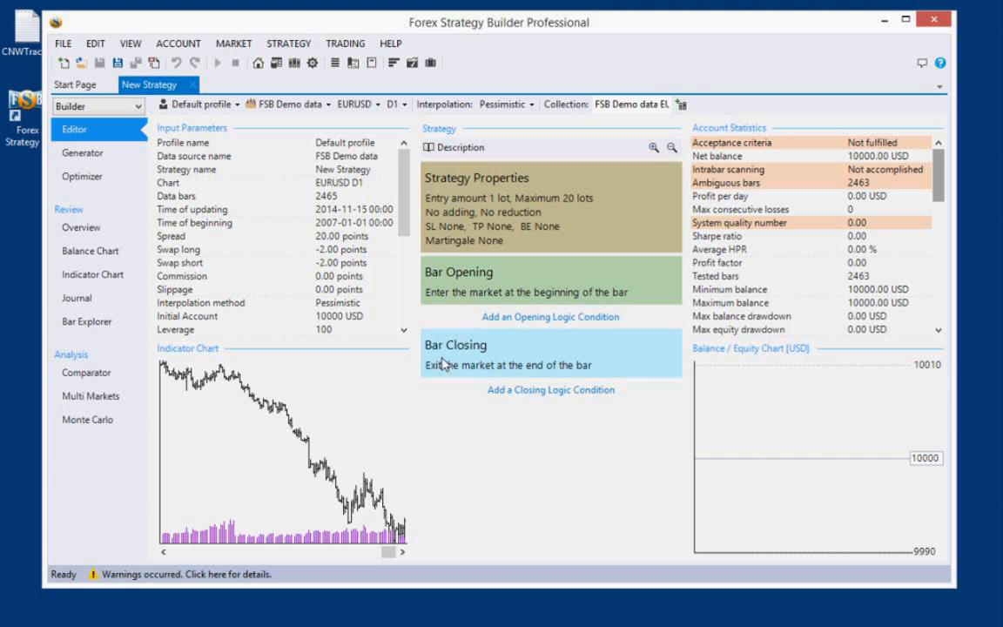
{"action": "mouse_move", "coordinate": [444, 366]}
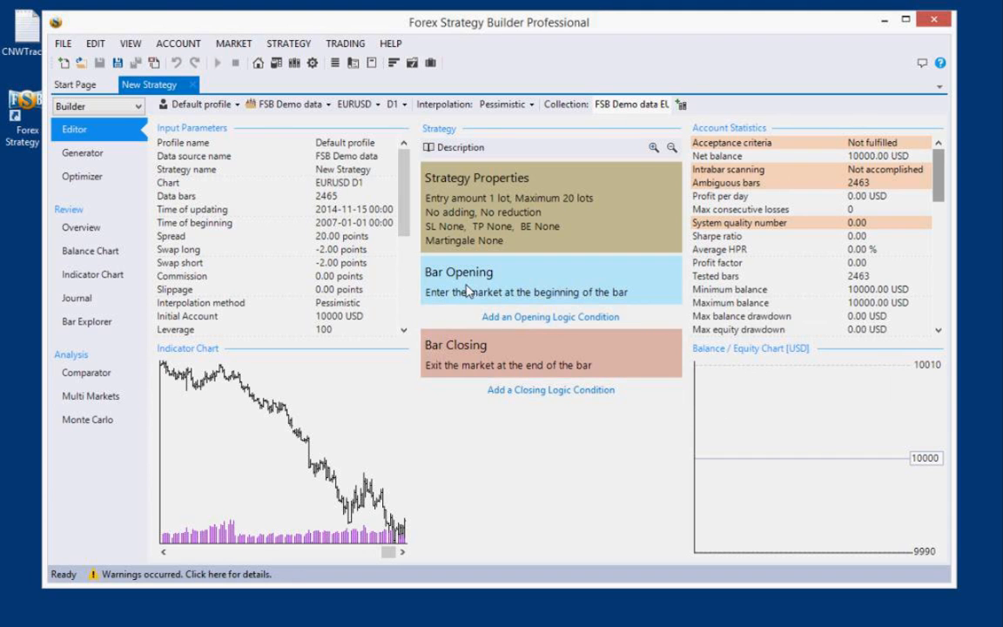
{"action": "mouse_move", "coordinate": [468, 291]}
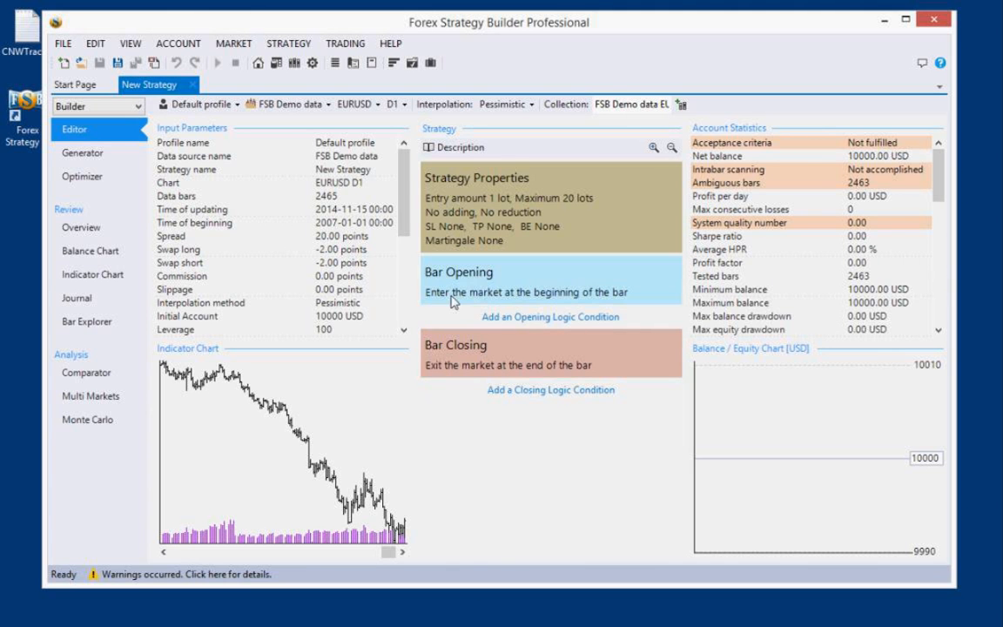
{"action": "mouse_move", "coordinate": [594, 278]}
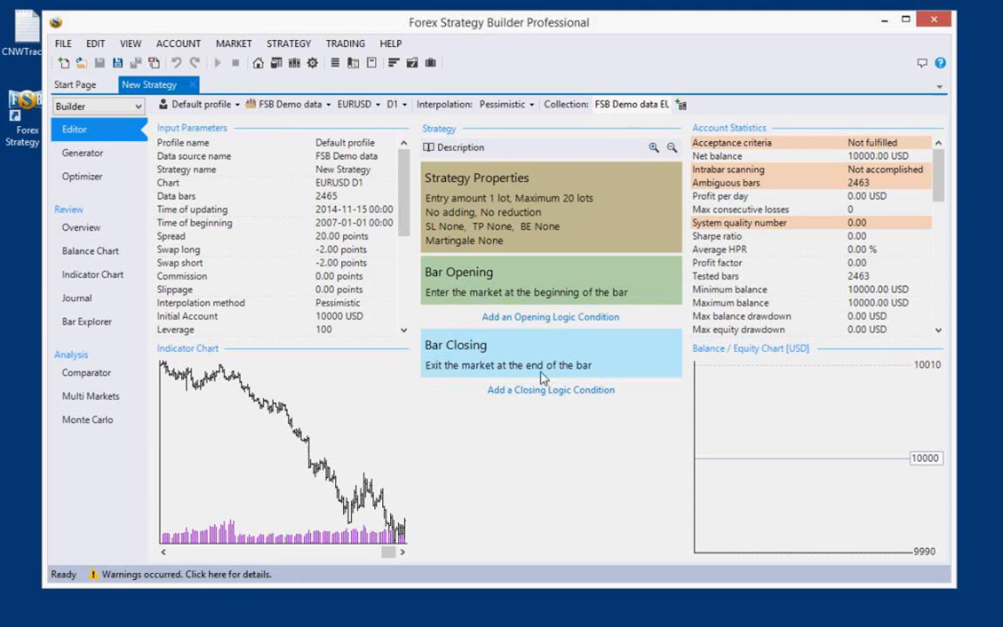
{"action": "mouse_move", "coordinate": [585, 341]}
{"action": "mouse_move", "coordinate": [459, 366]}
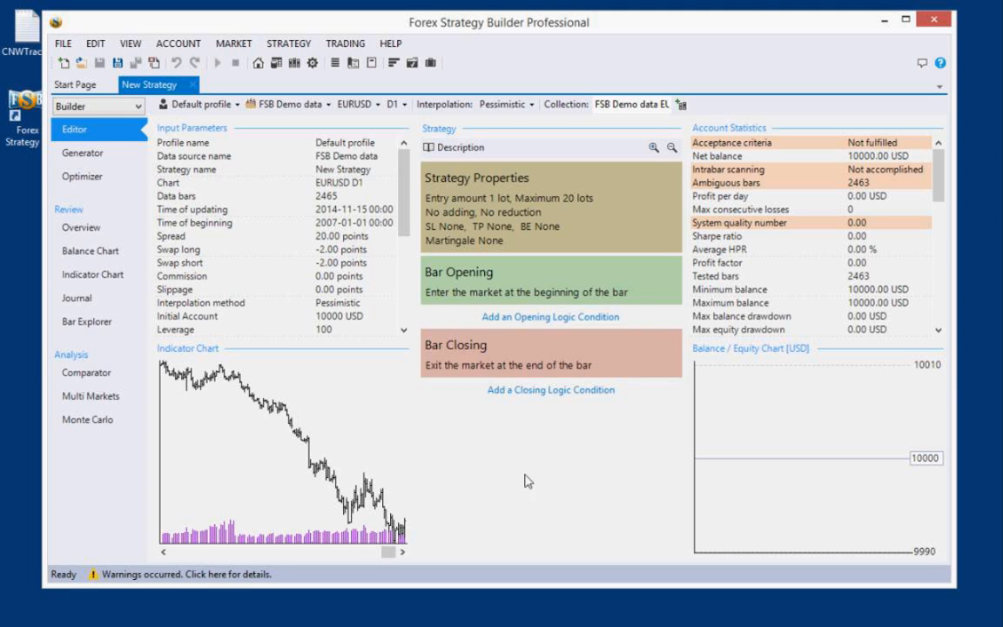
Add a Momentum indicator with the rule "Momentum rises" as an opening logic condition of the new strategy
{"action": "left_click", "coordinate": [527, 318]}
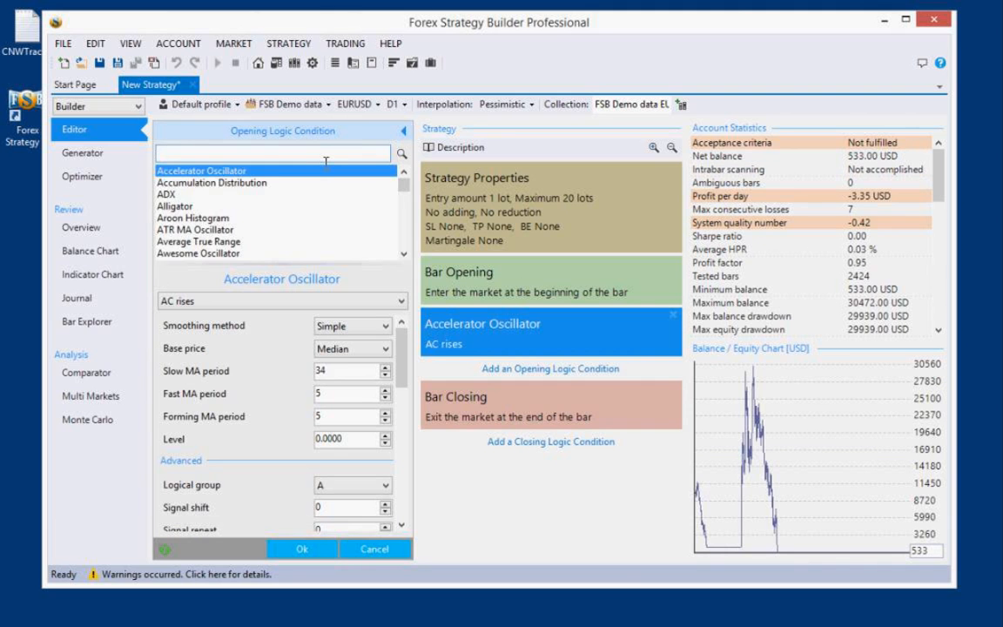
{"action": "type", "text": "mom"}
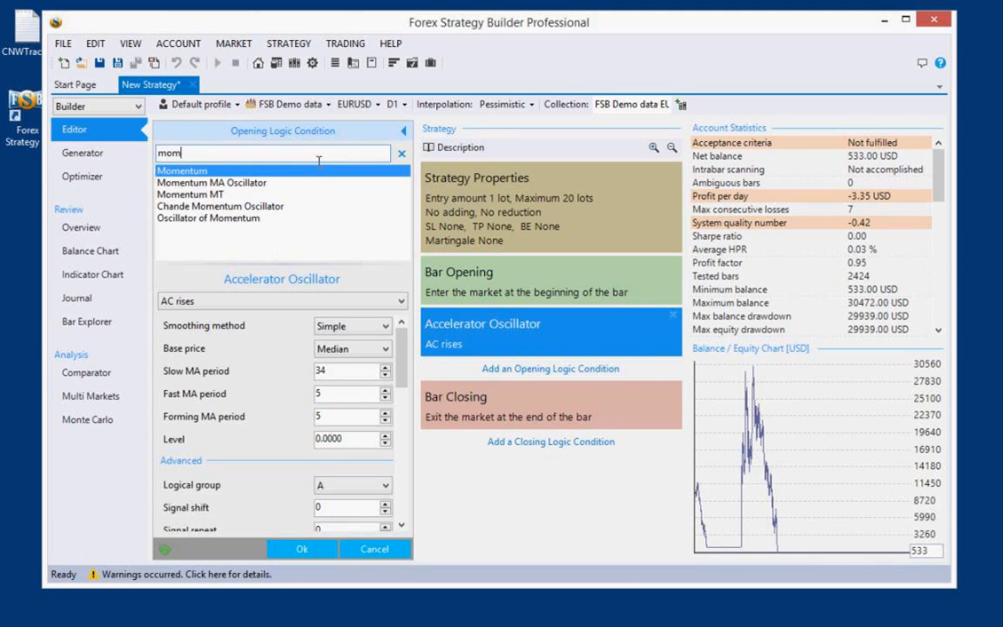
{"action": "key", "text": "Return"}
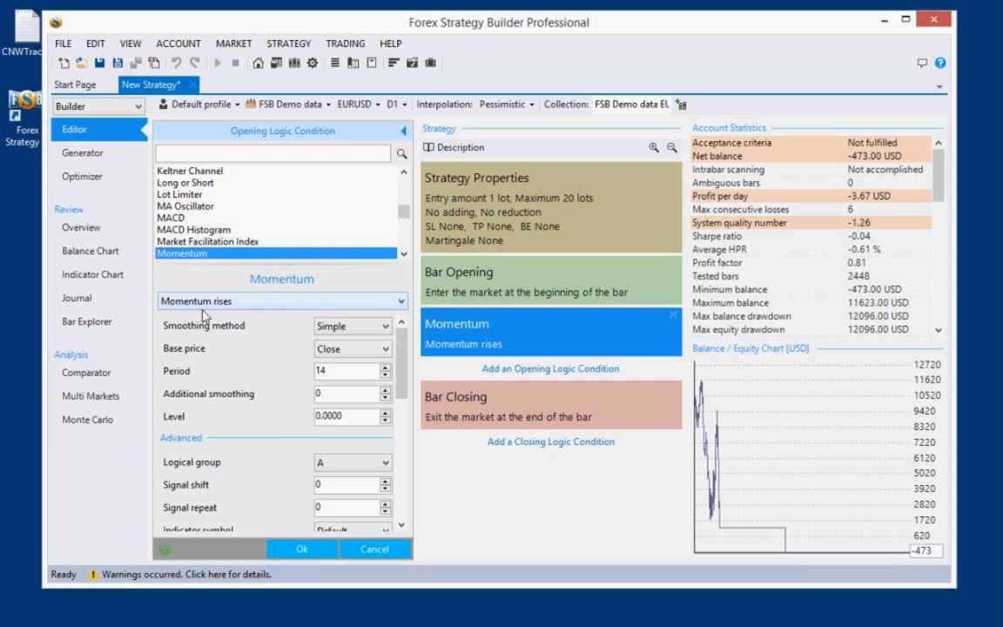
{"action": "left_click", "coordinate": [304, 549]}
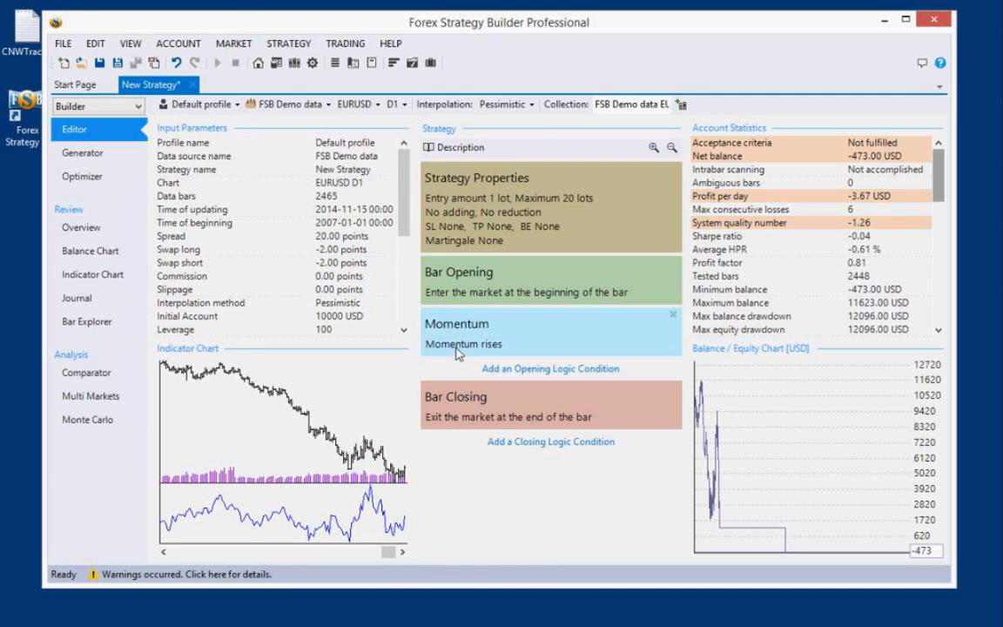
{"action": "mouse_move", "coordinate": [490, 351]}
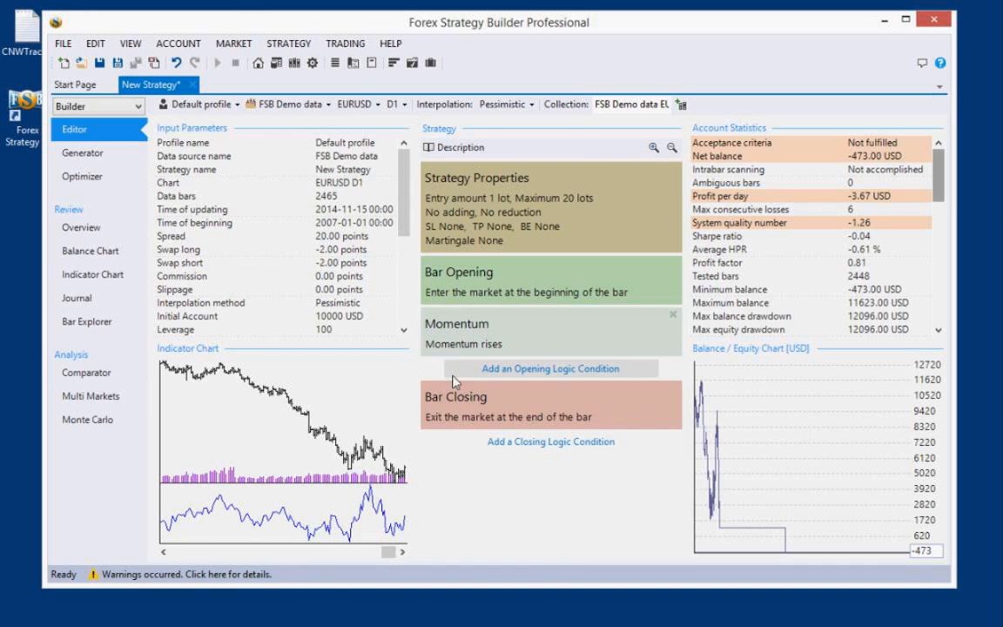
{"action": "mouse_move", "coordinate": [478, 409]}
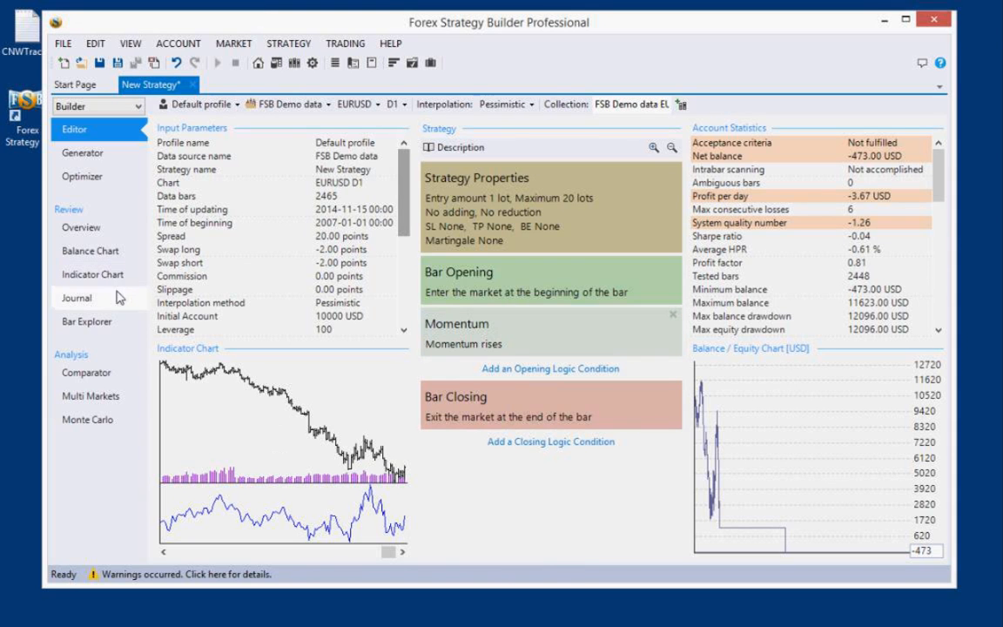
Examine the long and short entries against the Momentum line on the enlarged Indicator Chart for earlier dates, and return to the strategy editor
{"action": "left_click", "coordinate": [317, 468]}
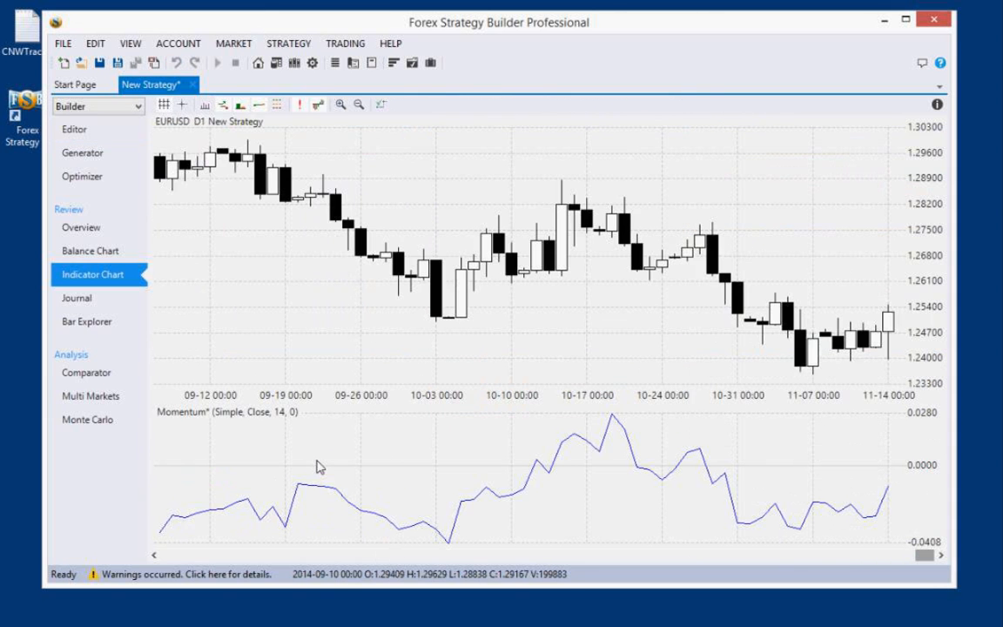
{"action": "scroll", "coordinate": [347, 427], "scroll_direction": "down", "scroll_amount": 6}
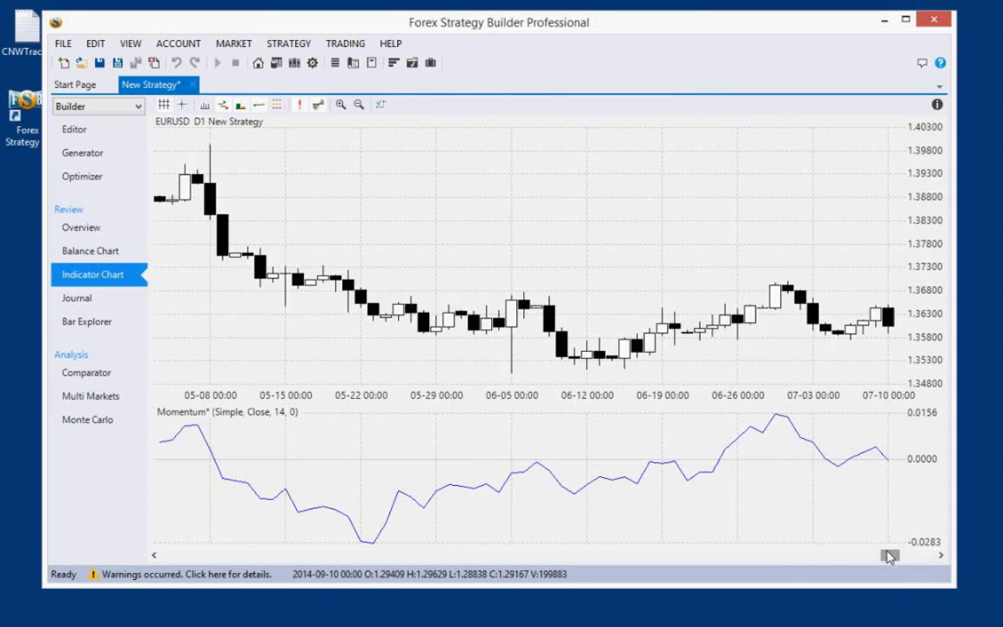
{"action": "left_click_drag", "start_coordinate": [890, 555], "coordinate": [216, 532]}
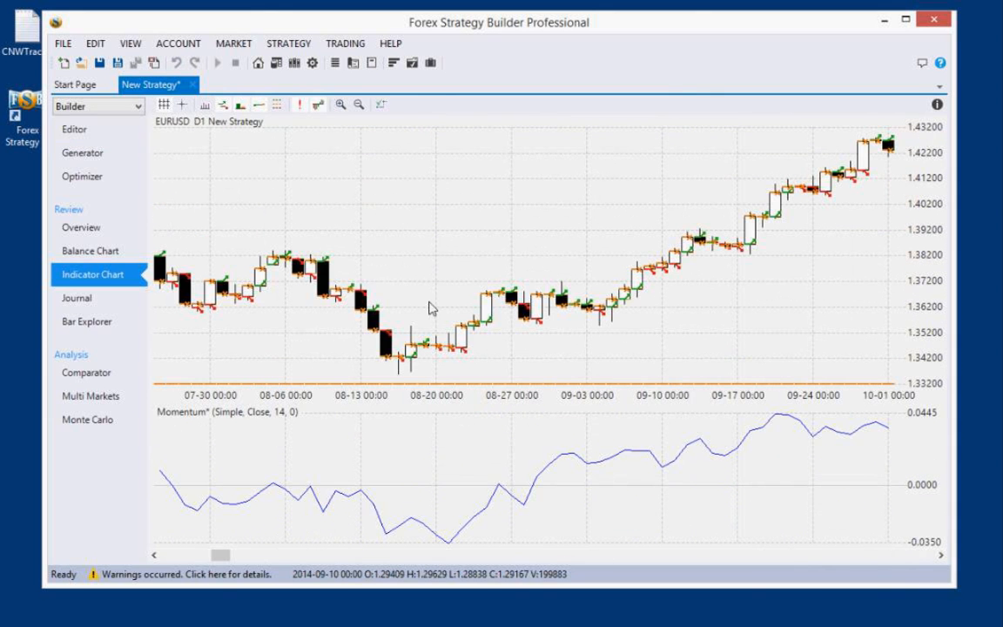
{"action": "left_click", "coordinate": [336, 103]}
{"action": "left_click", "coordinate": [336, 104]}
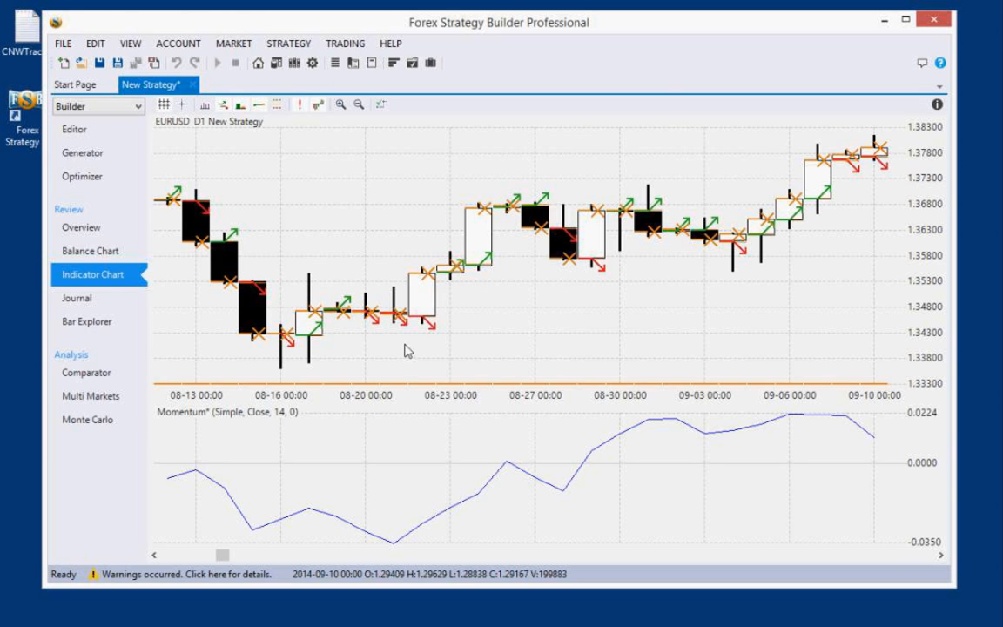
{"action": "left_click", "coordinate": [101, 137]}
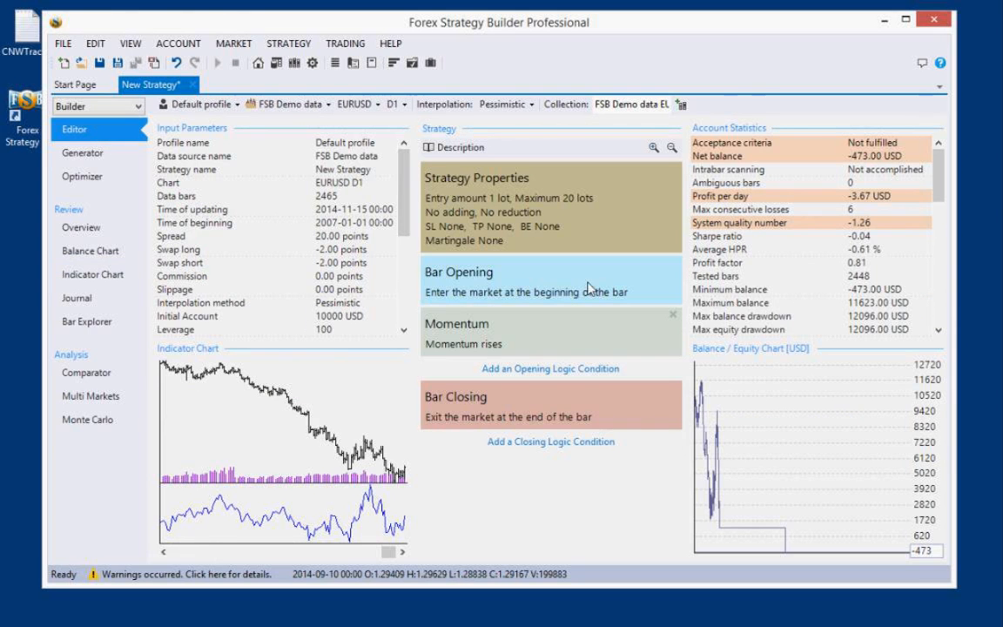
{"action": "mouse_move", "coordinate": [451, 282]}
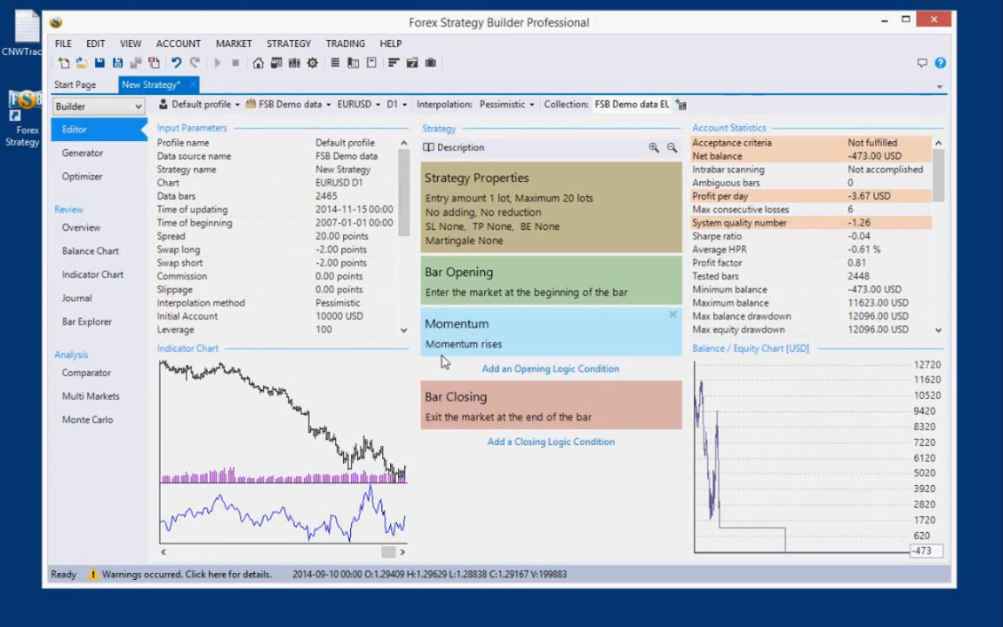
Add an Alligator indicator with the rule "The Lips rises" as an opening logic condition of the strategy
{"action": "mouse_move", "coordinate": [461, 351]}
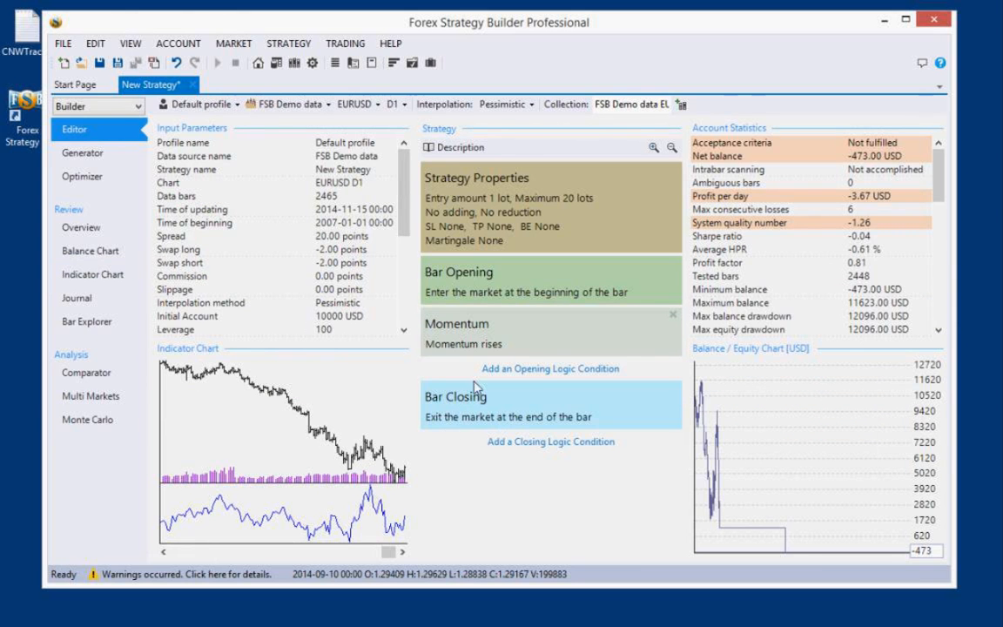
{"action": "left_click", "coordinate": [518, 370]}
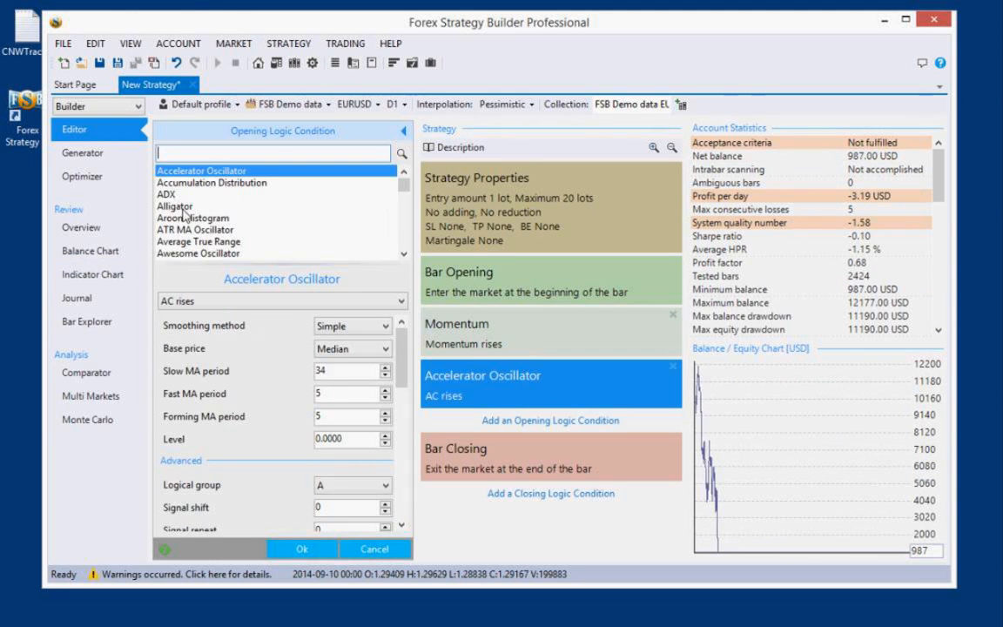
{"action": "left_click", "coordinate": [179, 207]}
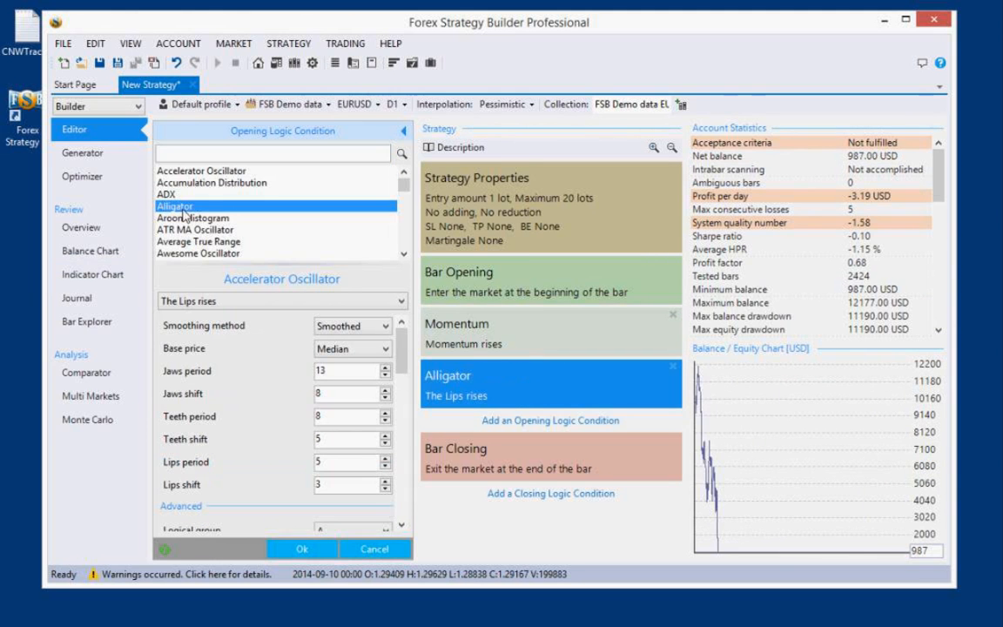
{"action": "left_click", "coordinate": [302, 550]}
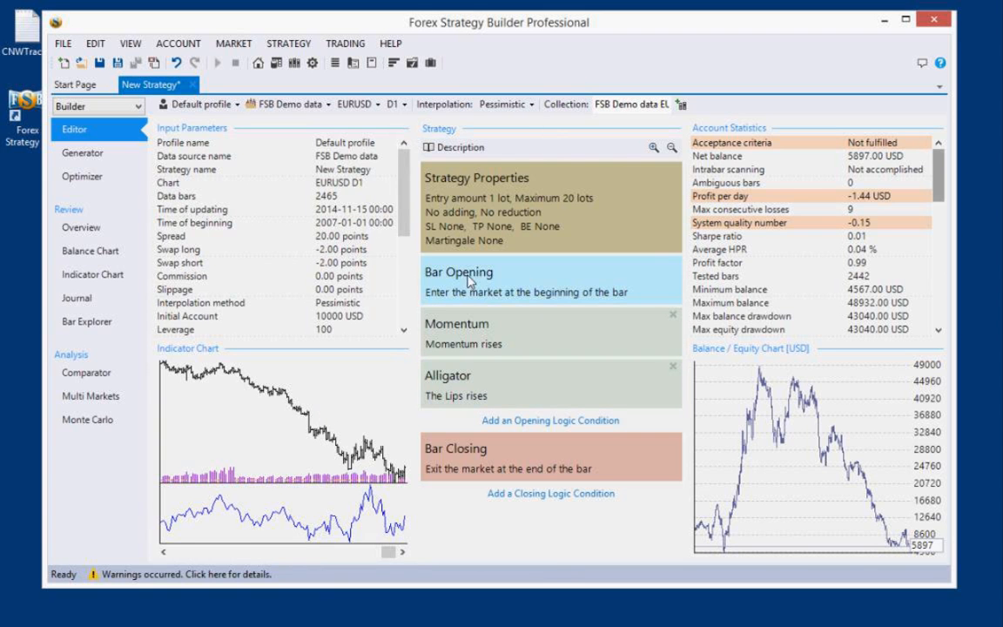
Add an Aroon Histogram indicator with the rule "Aroon Histogram rises" as a further opening logic condition
{"action": "mouse_move", "coordinate": [483, 287]}
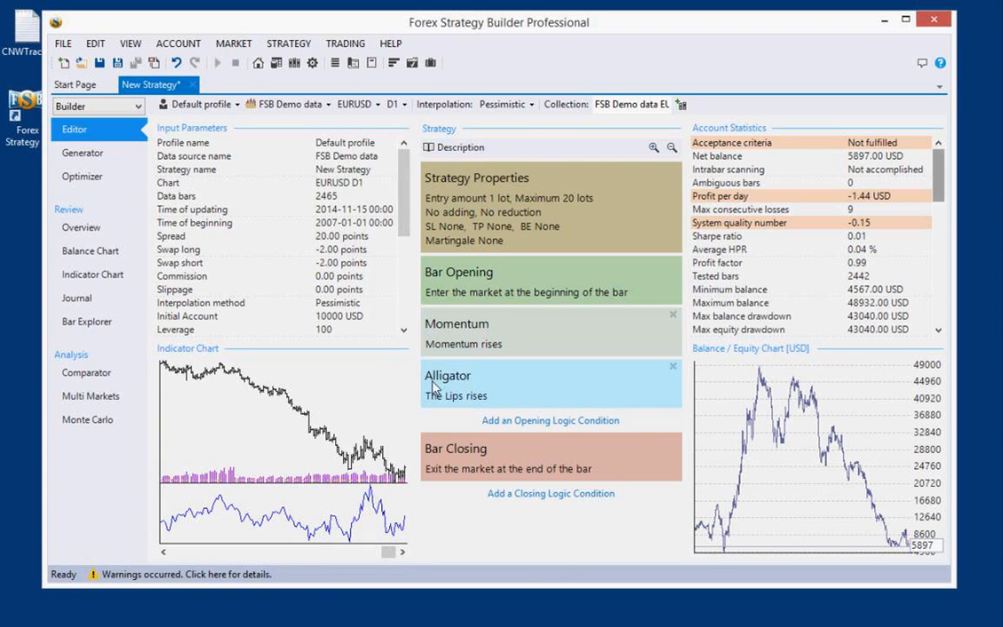
{"action": "mouse_move", "coordinate": [483, 403]}
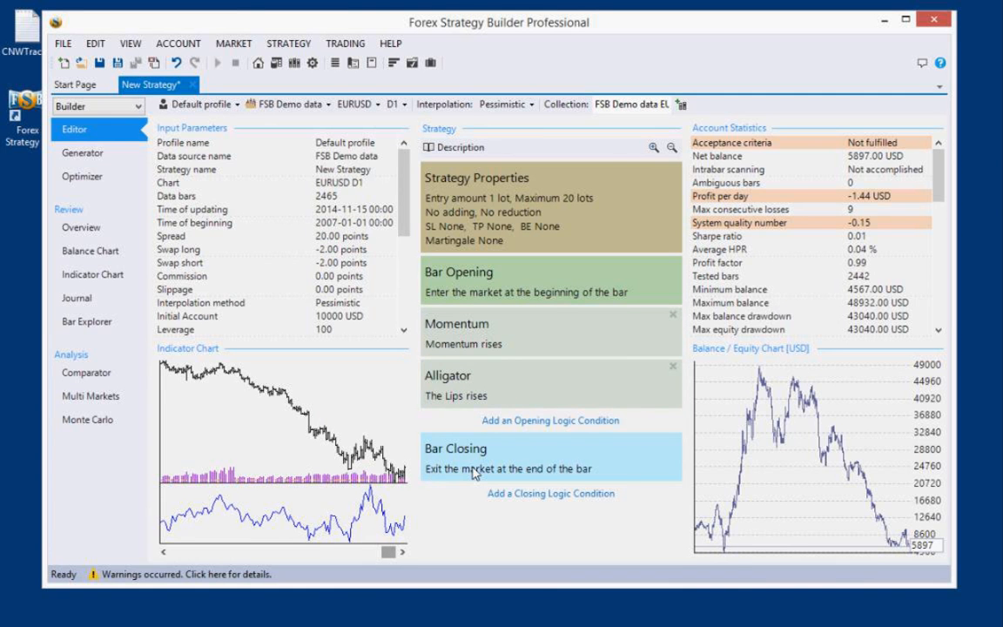
{"action": "left_click", "coordinate": [550, 419]}
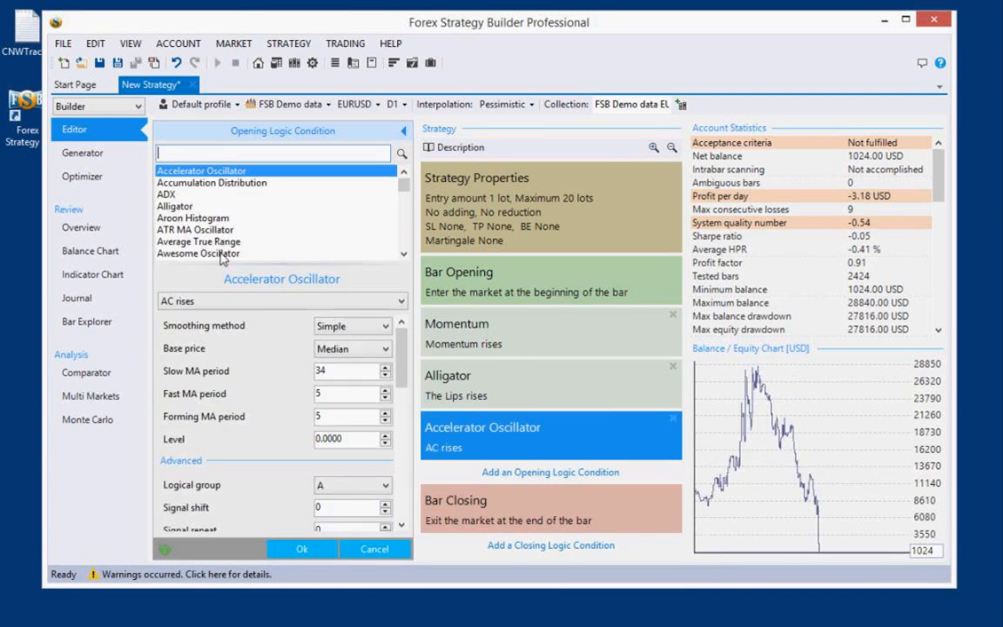
{"action": "left_click", "coordinate": [195, 218]}
{"action": "left_click", "coordinate": [299, 550]}
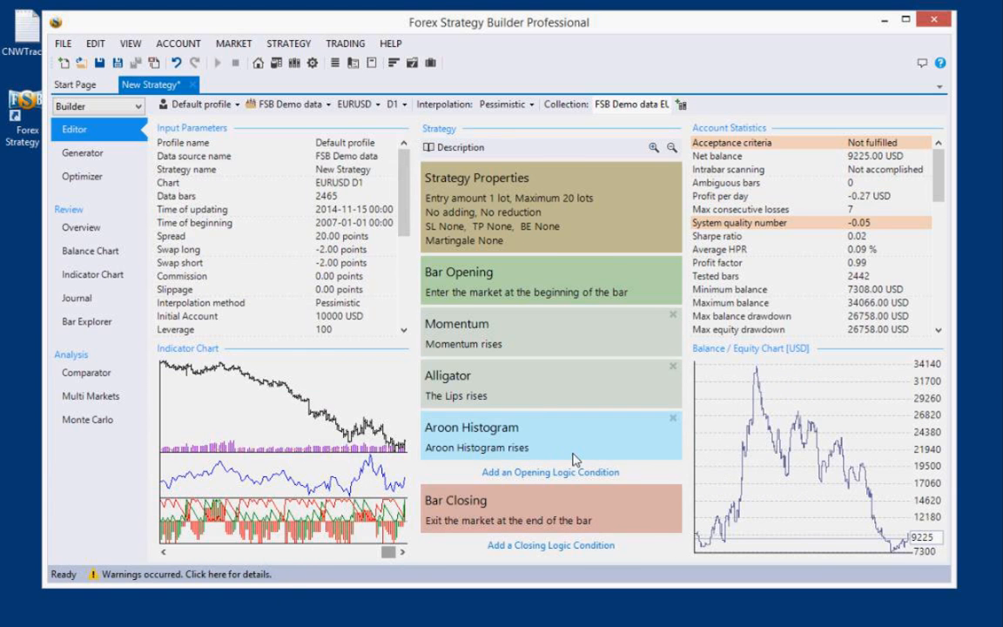
Remove the Aroon Histogram, Alligator and Momentum opening logic conditions from the strategy
{"action": "mouse_move", "coordinate": [575, 460]}
{"action": "mouse_move", "coordinate": [533, 456]}
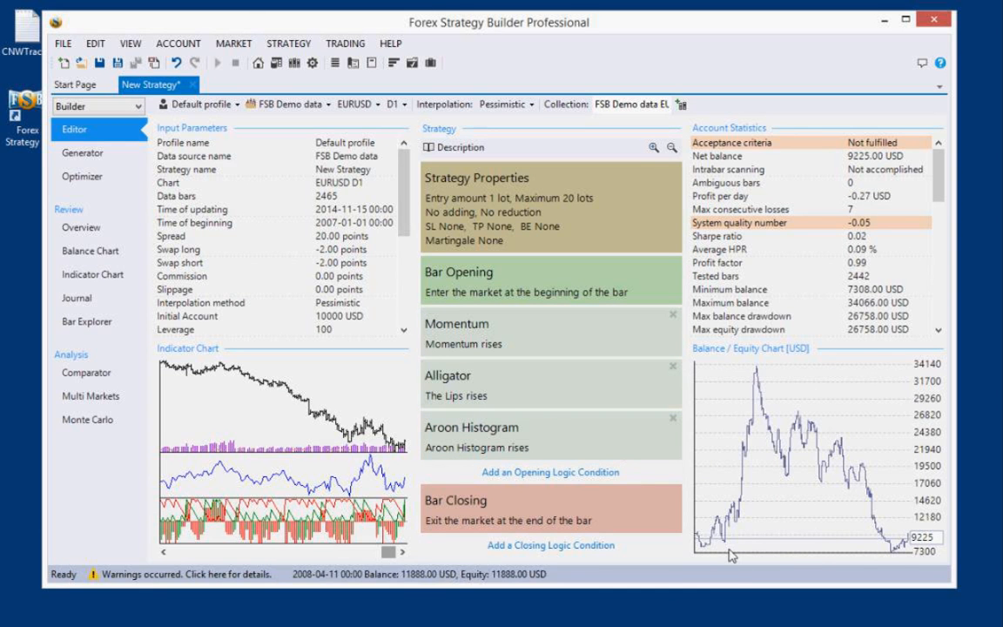
{"action": "left_click", "coordinate": [672, 418]}
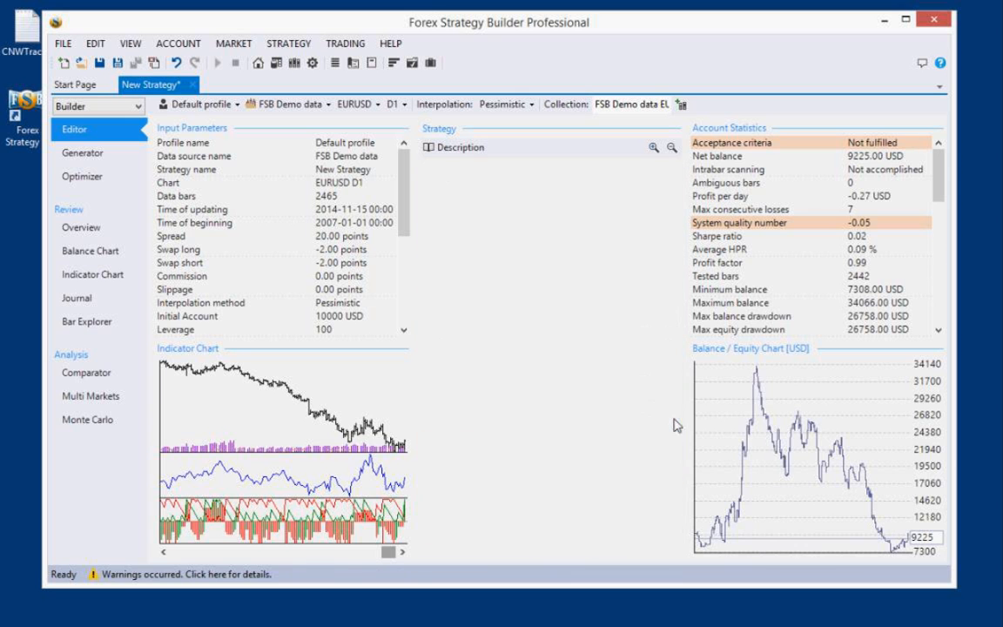
{"action": "left_click", "coordinate": [672, 367]}
{"action": "left_click", "coordinate": [671, 314]}
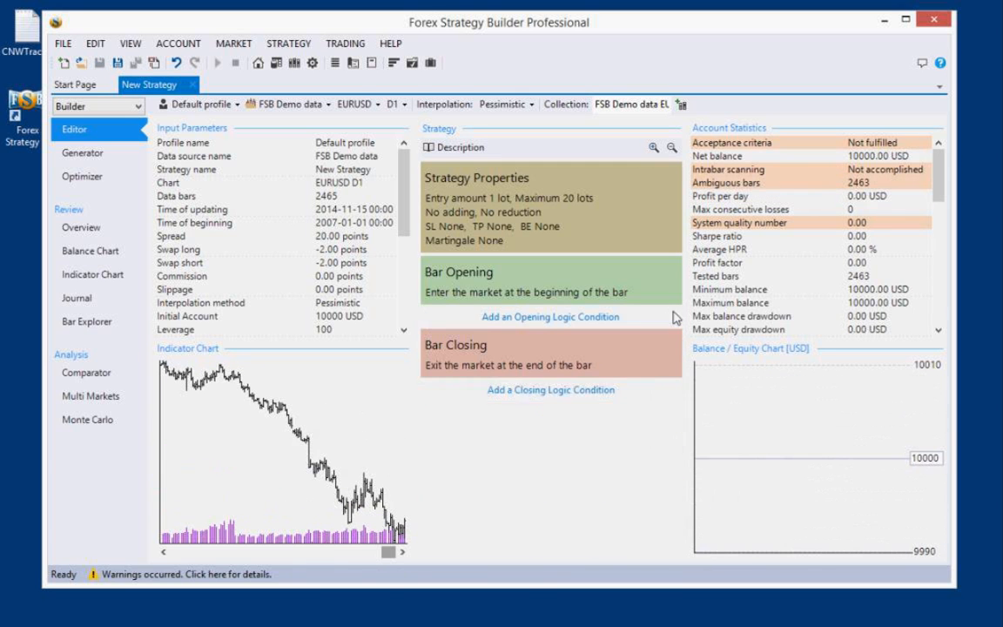
Search the opening point indicators for "fract" and replace Bar Opening with Fractal, using the rule "Enter long at Up Fractal"
{"action": "left_click", "coordinate": [501, 276]}
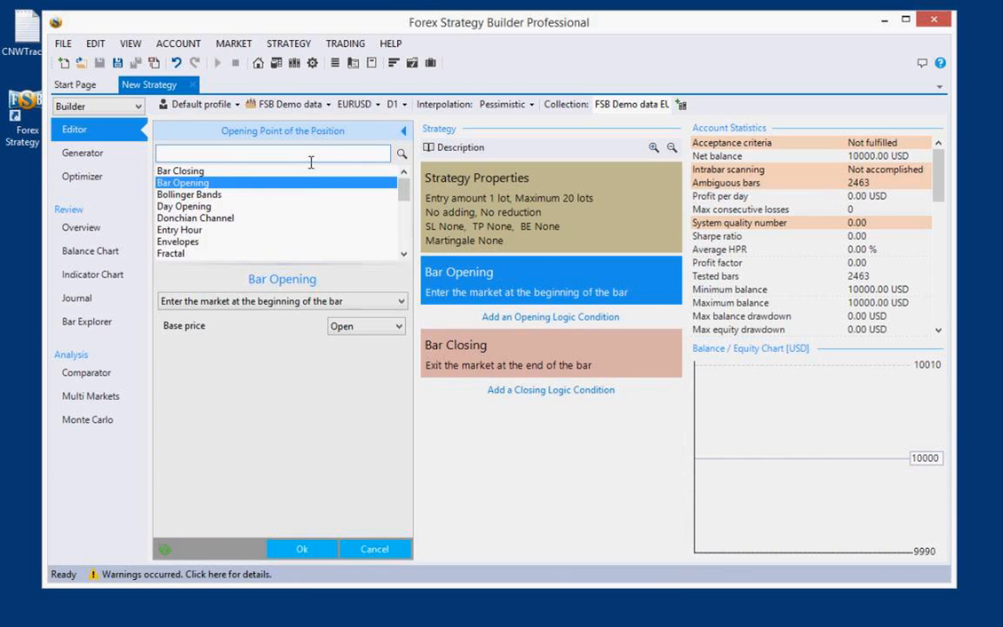
{"action": "type", "text": "f"}
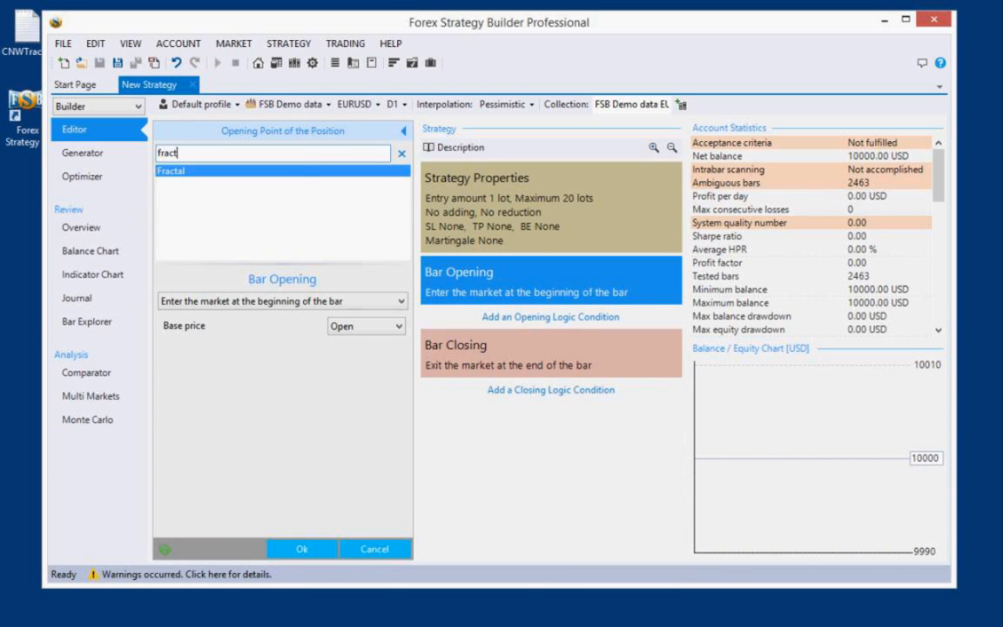
{"action": "type", "text": "ract"}
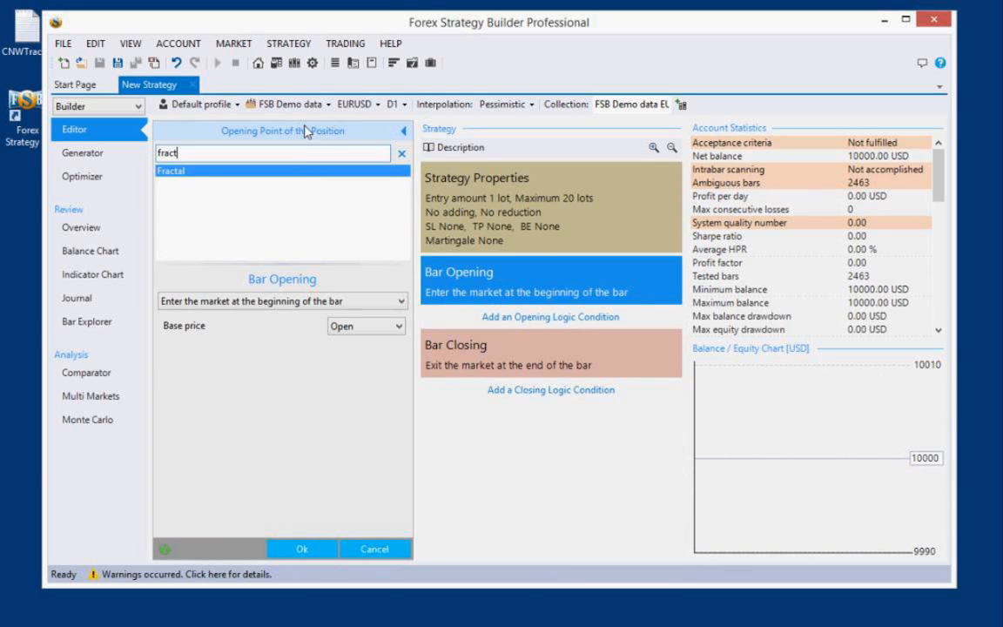
{"action": "left_click", "coordinate": [251, 171]}
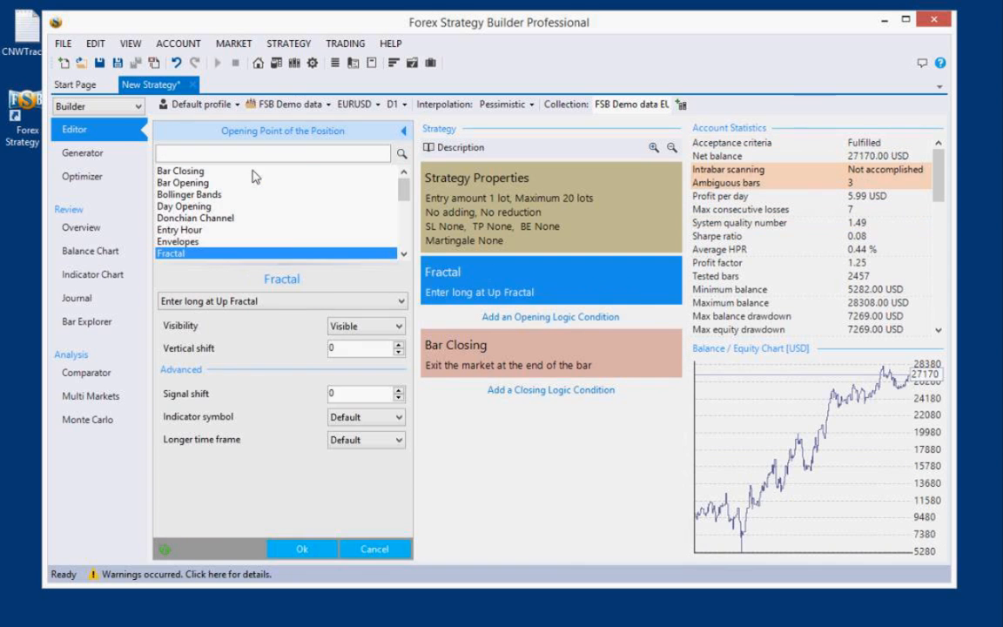
{"action": "left_click", "coordinate": [313, 549]}
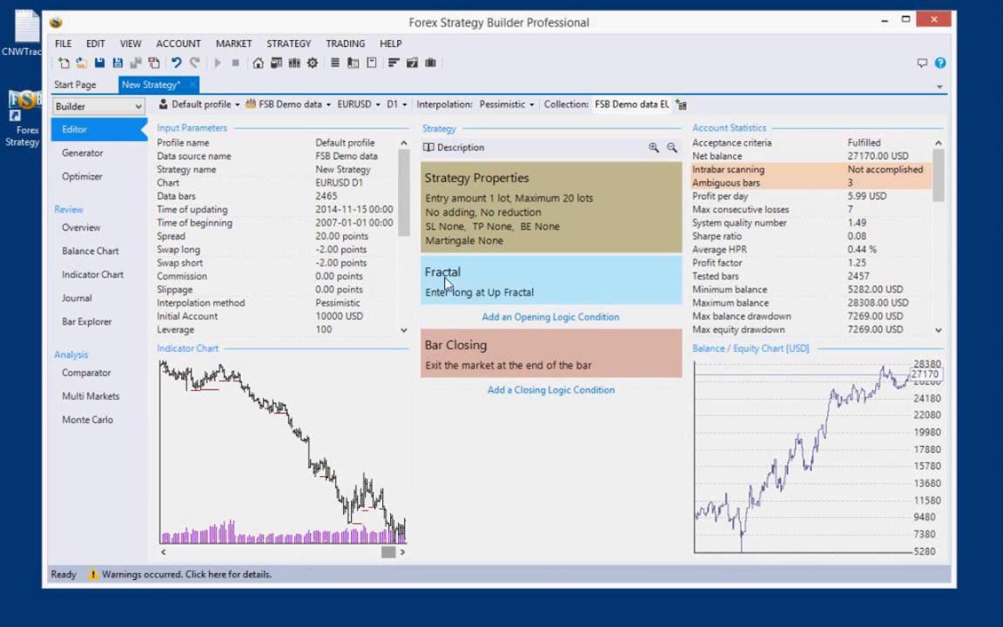
Switch the opening point of the position to Bar Opening for comparison and set it back to Fractal
{"action": "mouse_move", "coordinate": [451, 283]}
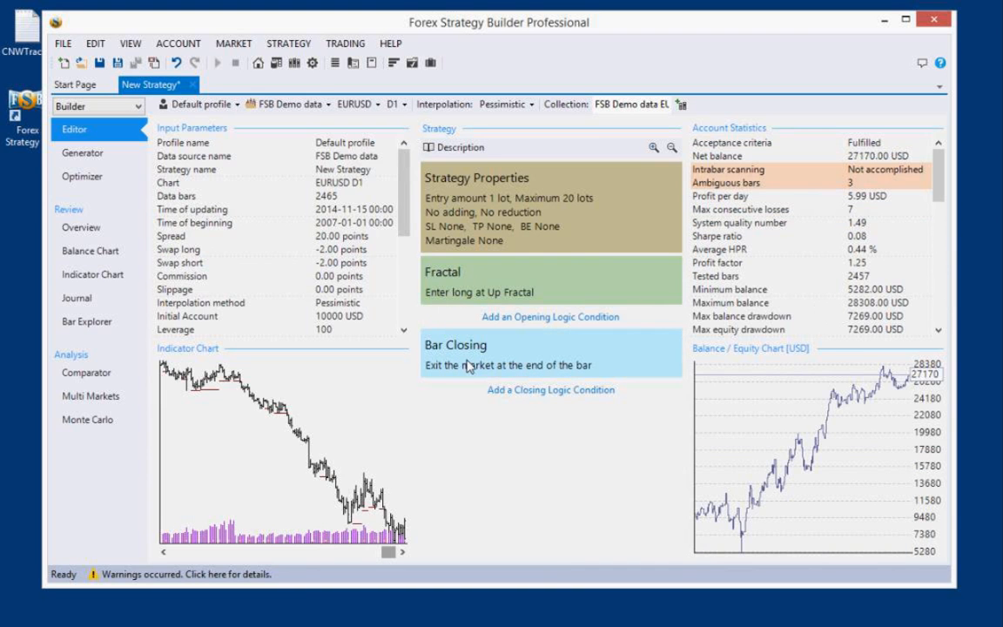
{"action": "mouse_move", "coordinate": [467, 366]}
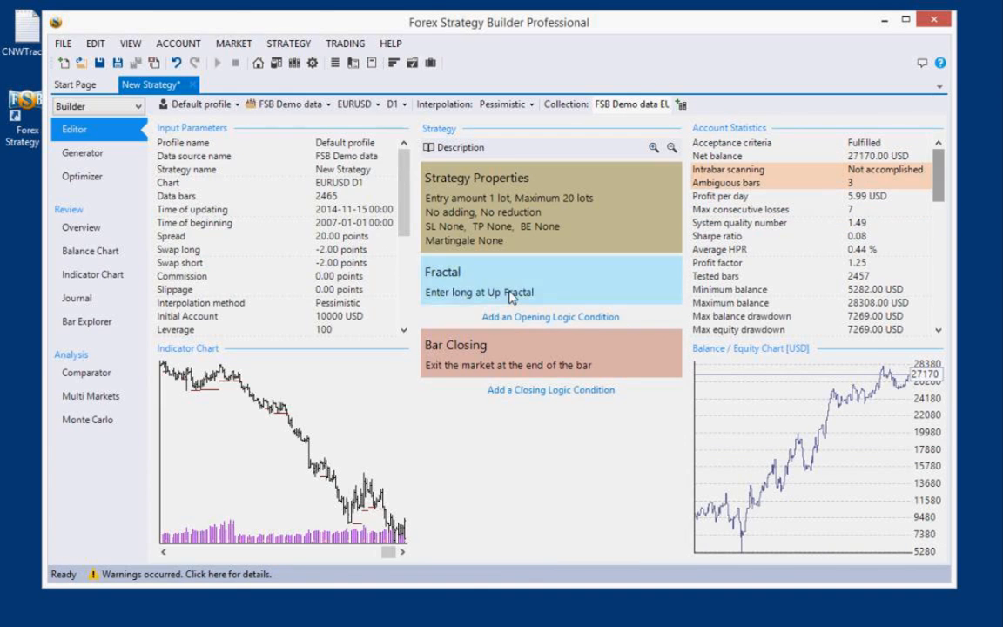
{"action": "left_click", "coordinate": [460, 268]}
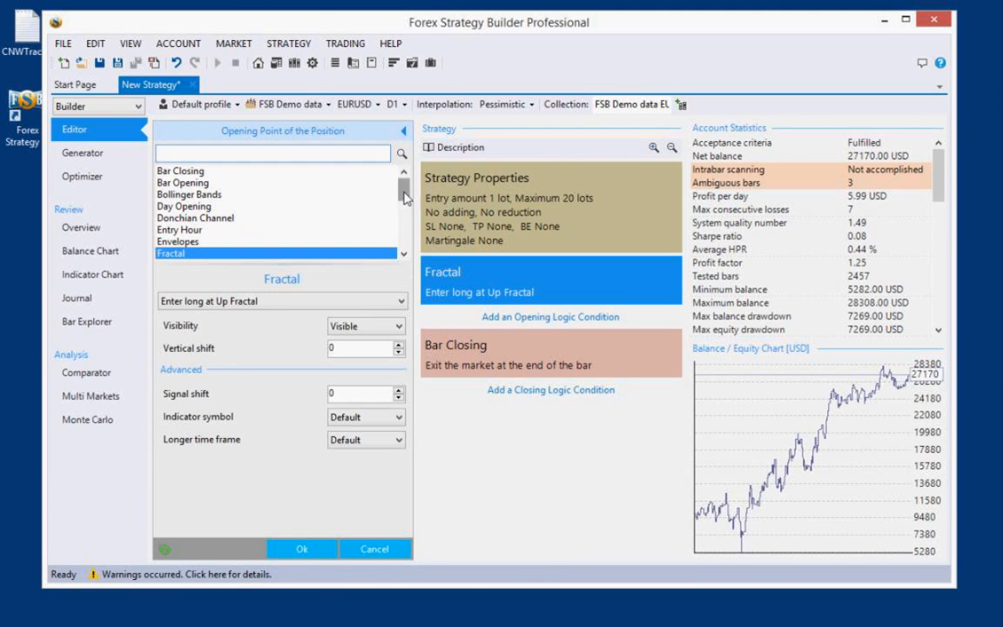
{"action": "left_click", "coordinate": [178, 183]}
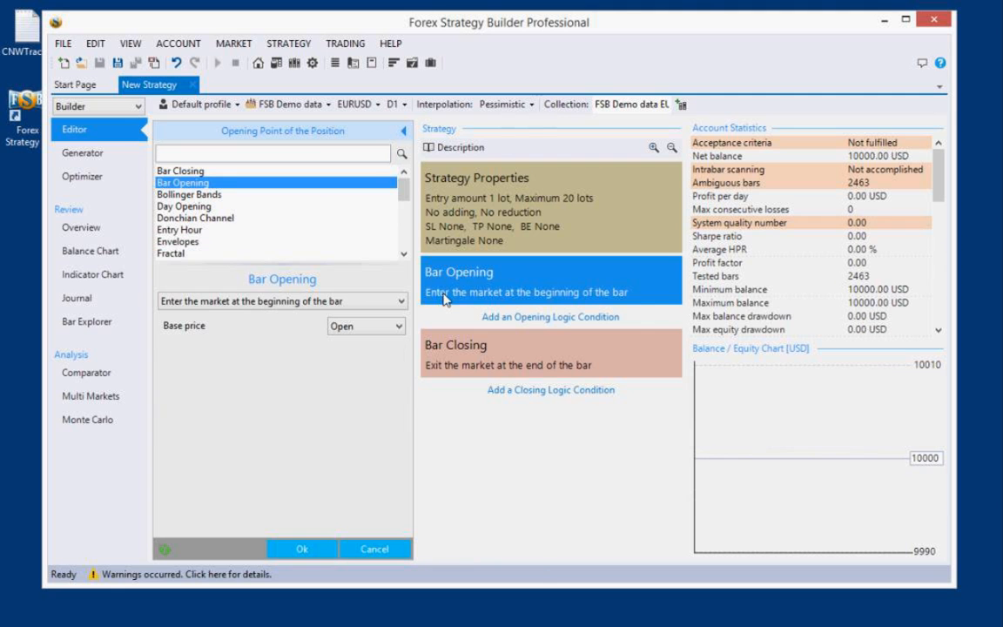
{"action": "left_click", "coordinate": [171, 253]}
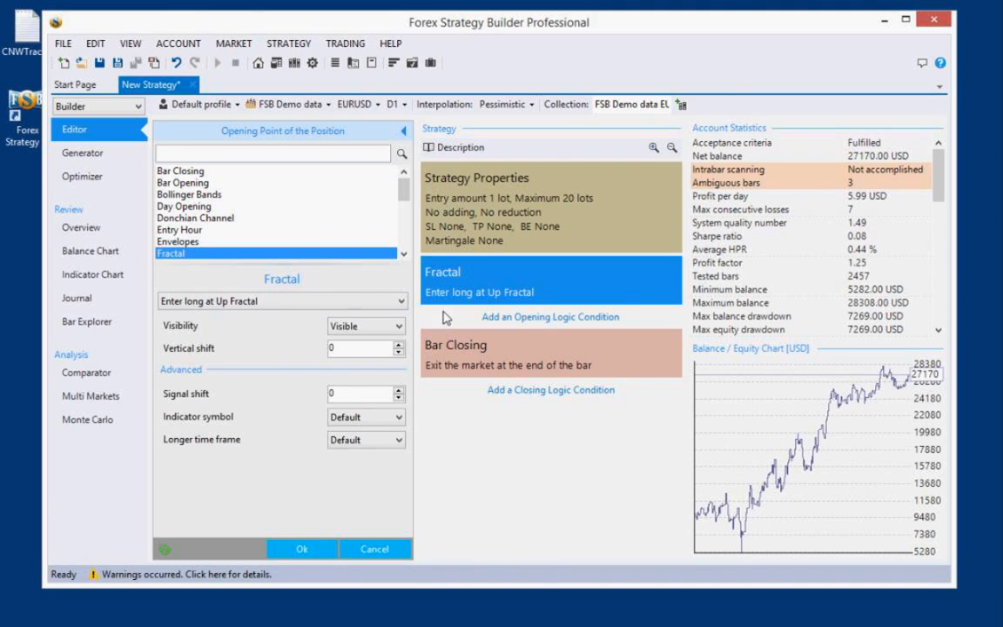
Switch to the MetaTrader 4 terminal and add the Bill Williams Fractals indicator in gray to the EURUSD Daily chart
{"action": "scroll", "coordinate": [358, 183], "scroll_direction": "down", "scroll_amount": 2}
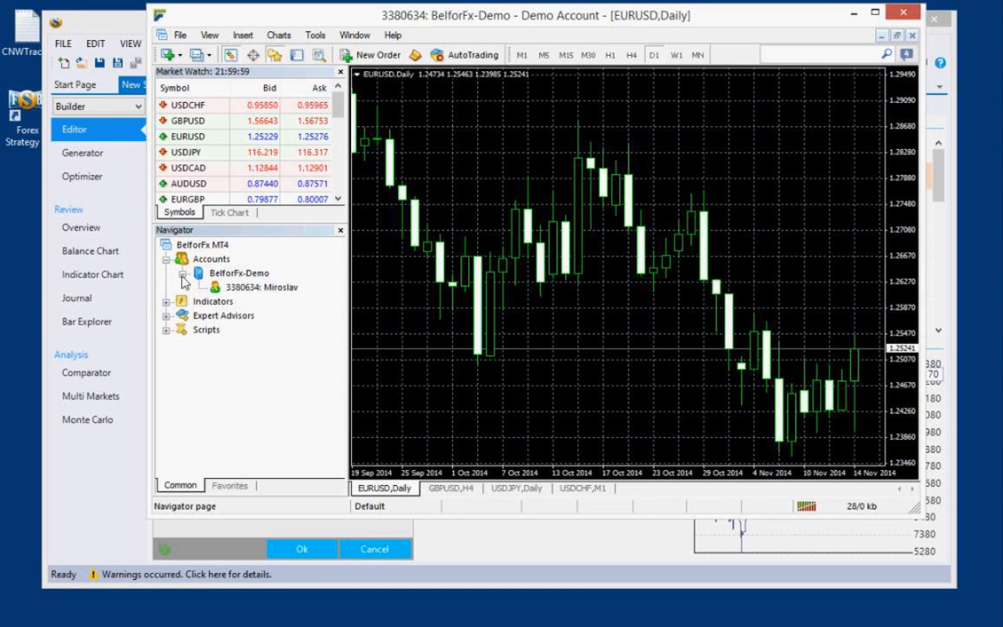
{"action": "left_click", "coordinate": [165, 259]}
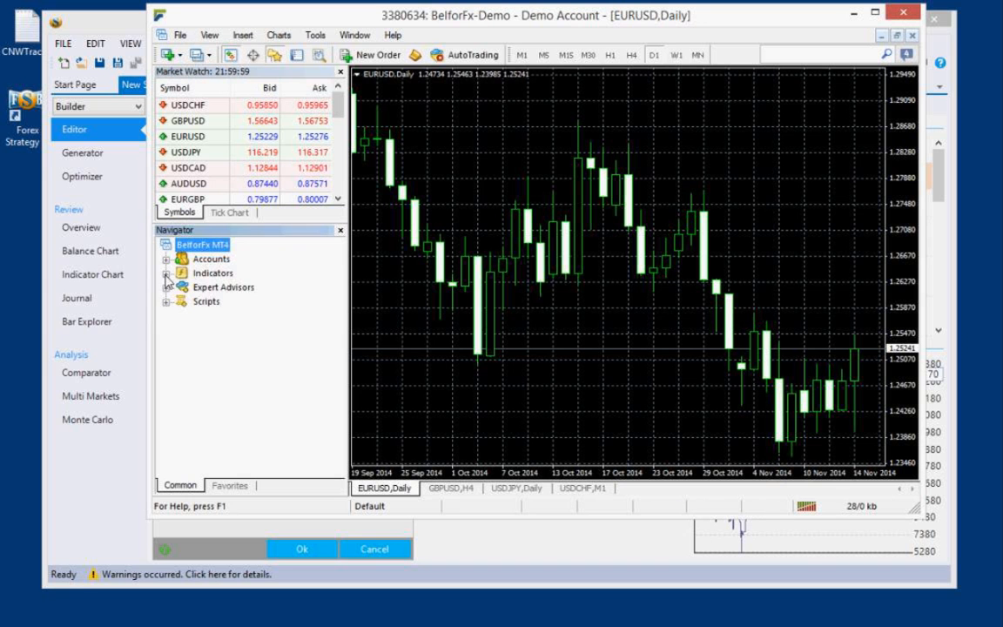
{"action": "left_click", "coordinate": [166, 274]}
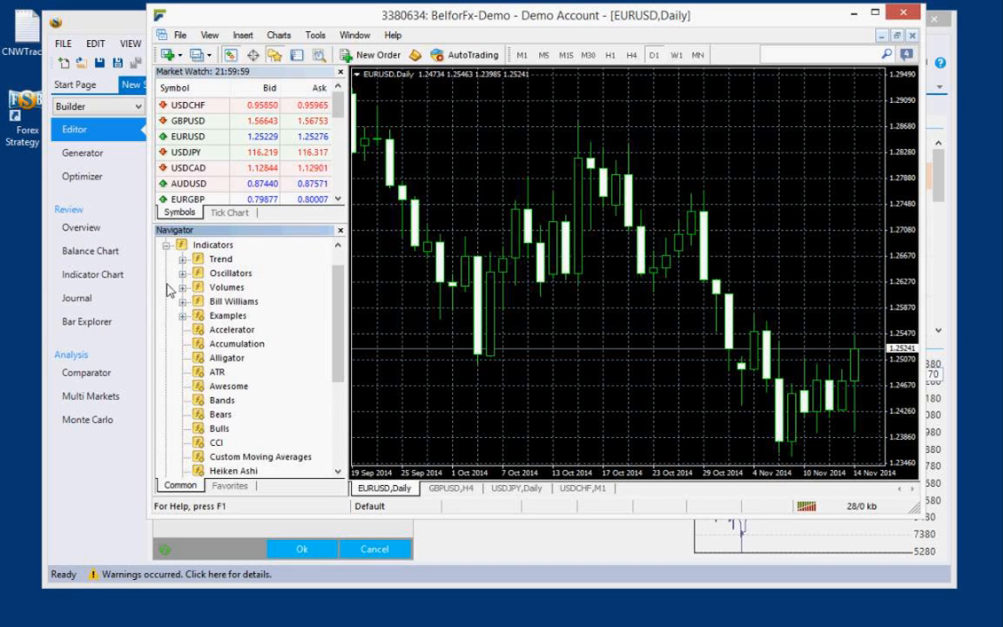
{"action": "left_click", "coordinate": [183, 302]}
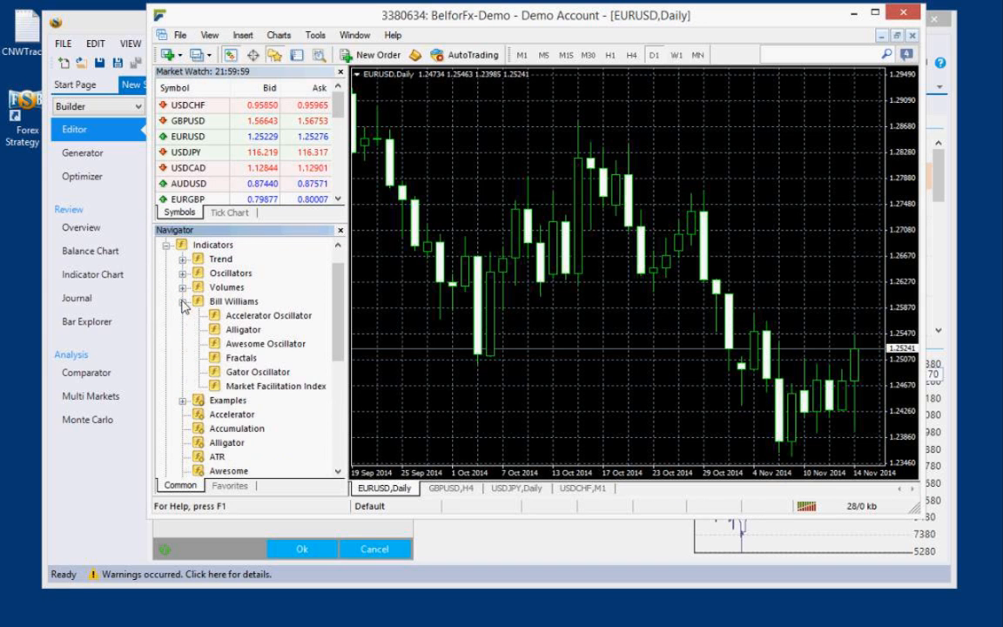
{"action": "double_click", "coordinate": [230, 357]}
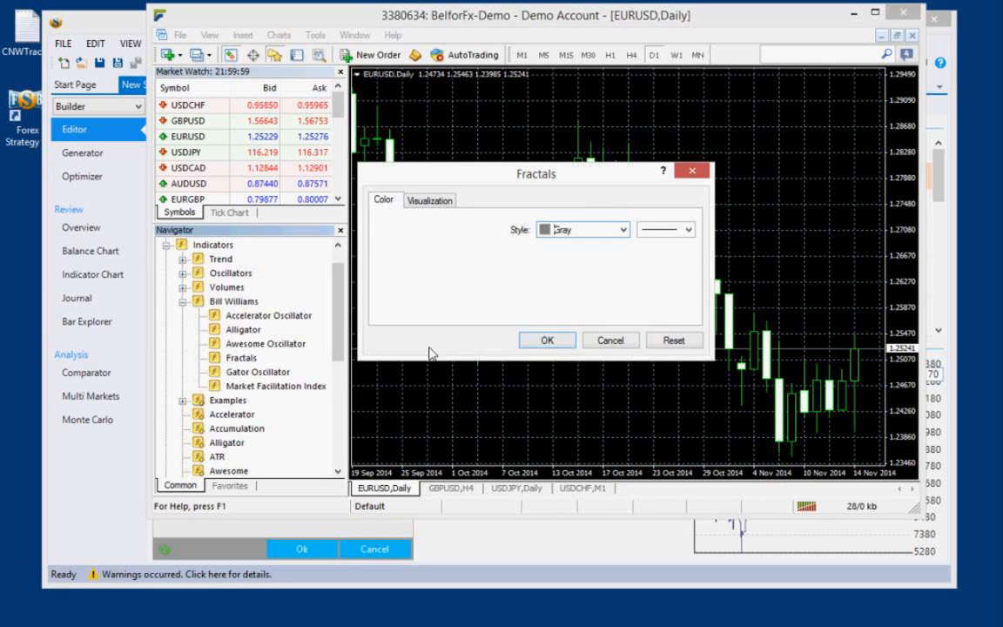
{"action": "left_click", "coordinate": [546, 339]}
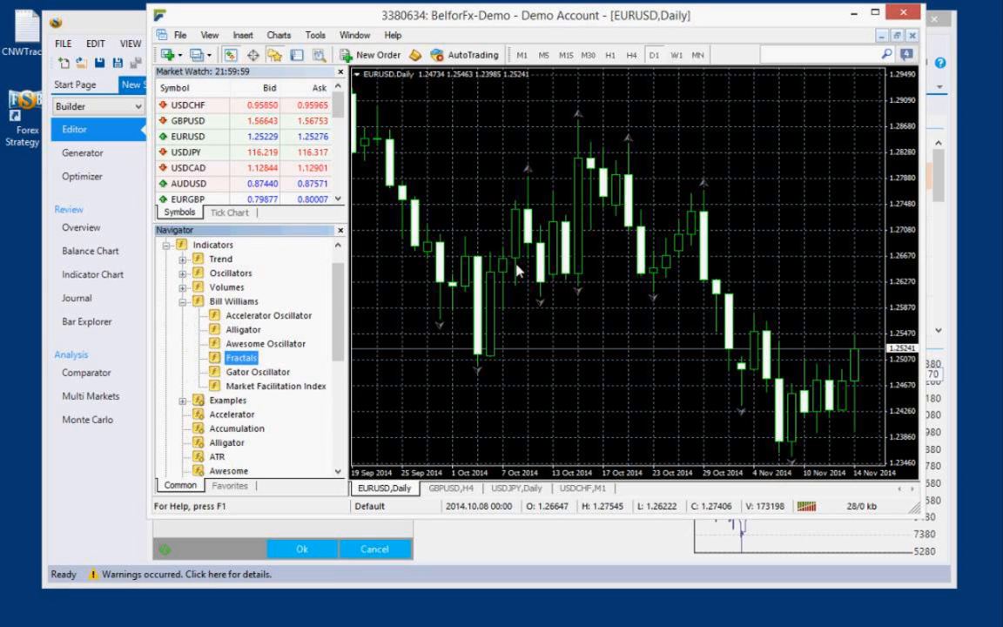
Examine the up and down fractals on the EURUSD Daily chart, return to Forex Strategy Builder and close the opening point settings
{"action": "scroll", "coordinate": [595, 287], "scroll_direction": "down", "scroll_amount": 1}
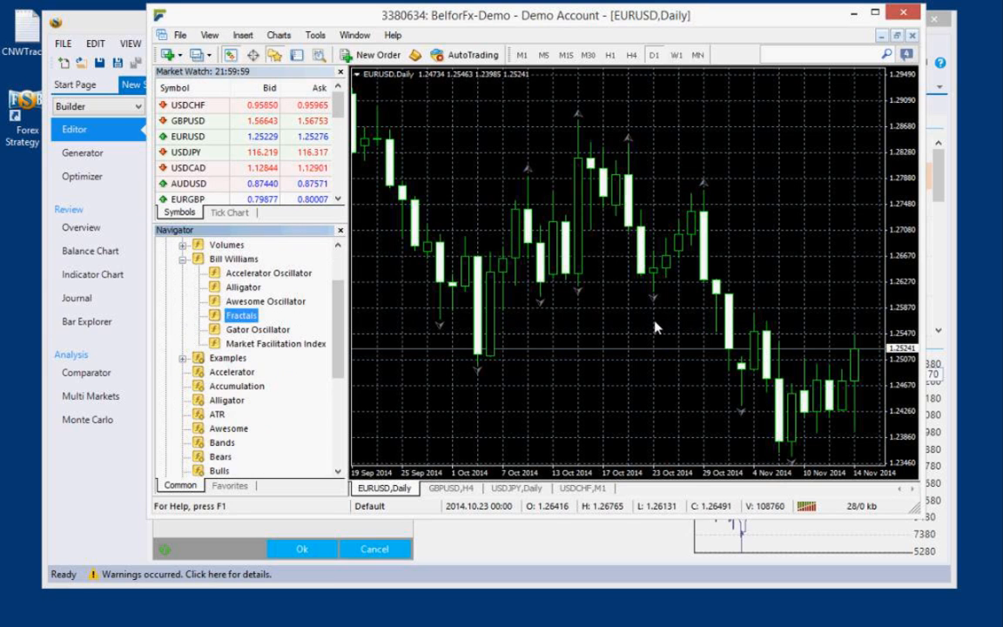
{"action": "left_click", "coordinate": [655, 327]}
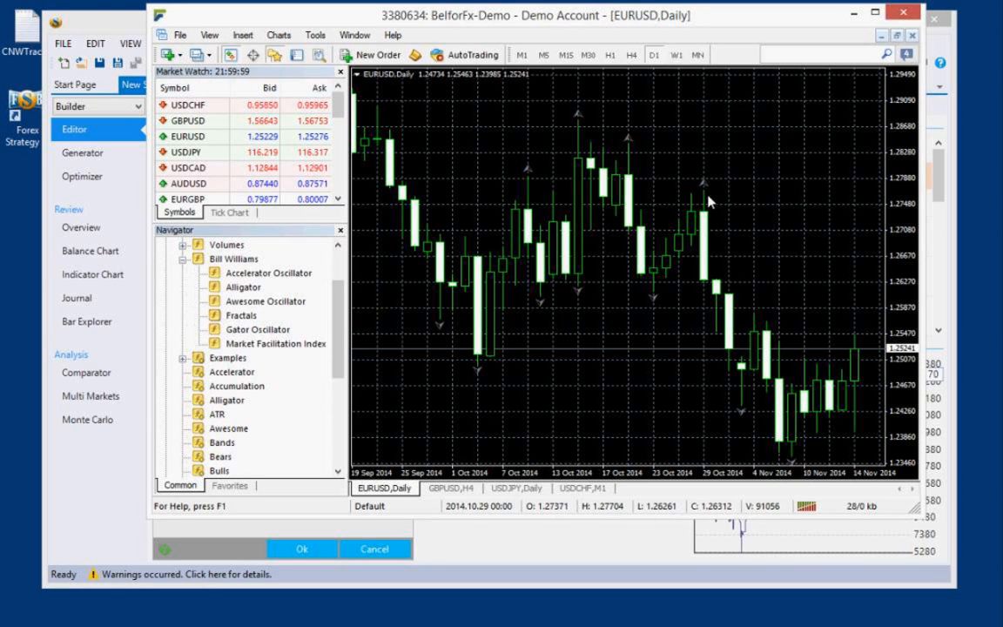
{"action": "mouse_move", "coordinate": [705, 190]}
{"action": "mouse_move", "coordinate": [543, 312]}
{"action": "mouse_move", "coordinate": [654, 304]}
{"action": "left_click", "coordinate": [855, 14]}
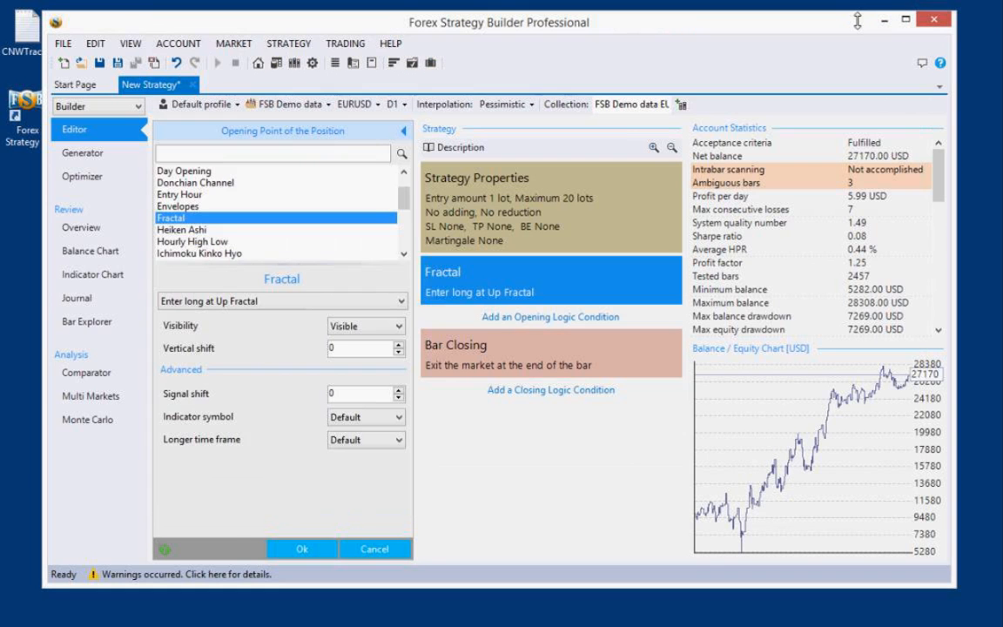
{"action": "left_click", "coordinate": [404, 132]}
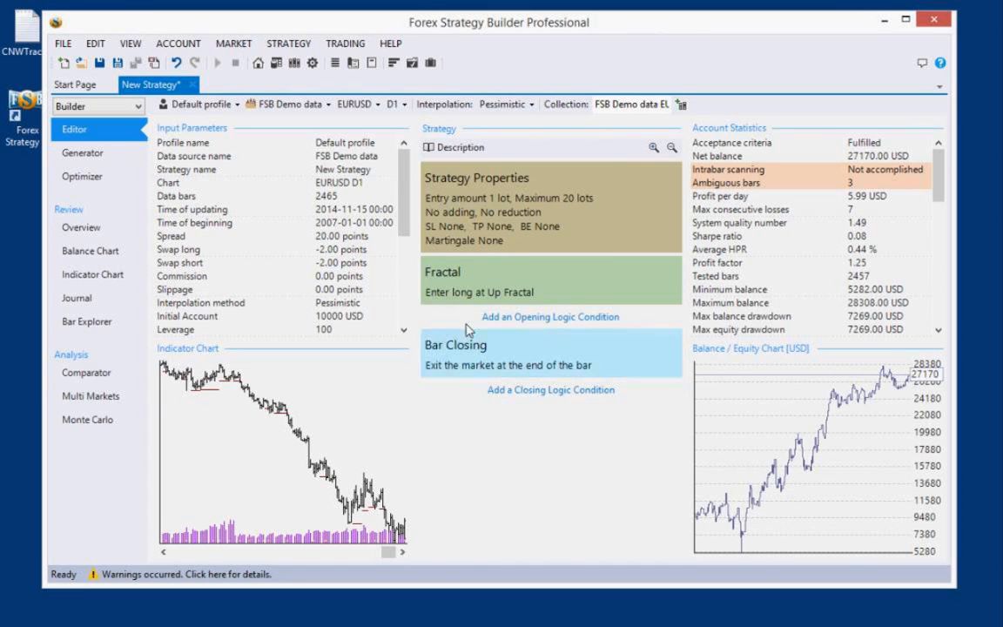
Examine the long and short entries against the Fractal levels on the enlarged Indicator Chart for earlier dates
{"action": "double_click", "coordinate": [270, 448]}
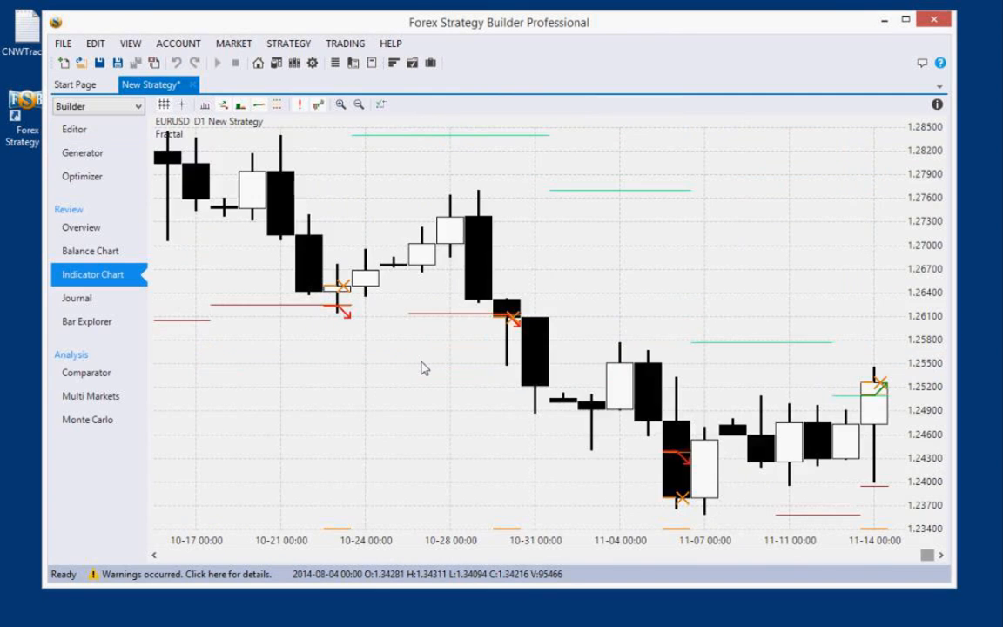
{"action": "scroll", "coordinate": [422, 366], "scroll_direction": "up", "scroll_amount": 3}
{"action": "scroll", "coordinate": [422, 367], "scroll_direction": "up", "scroll_amount": 1}
{"action": "scroll", "coordinate": [422, 368], "scroll_direction": "down", "scroll_amount": 1}
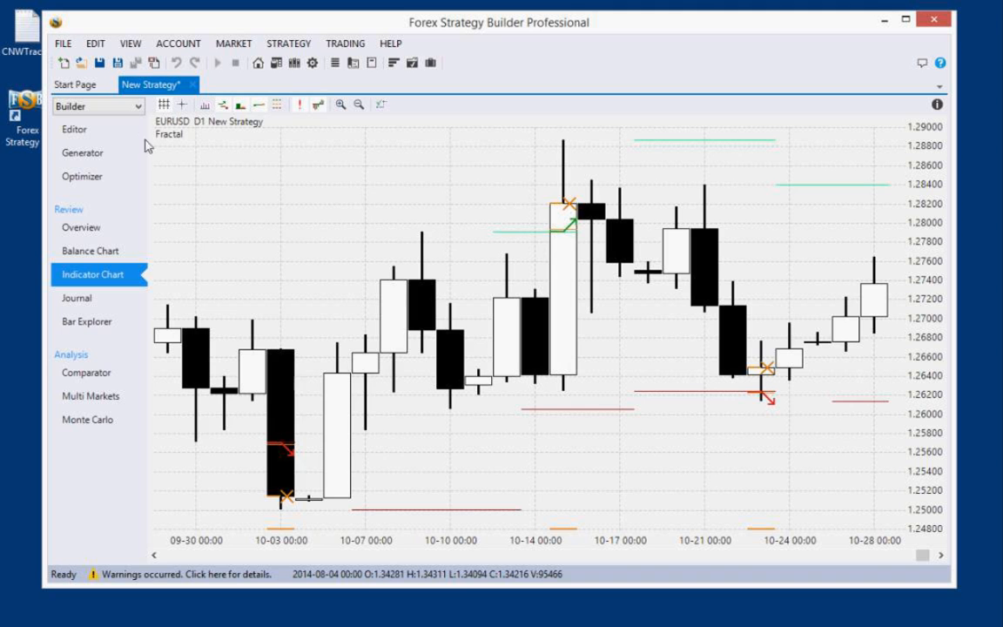
{"action": "left_click", "coordinate": [74, 129]}
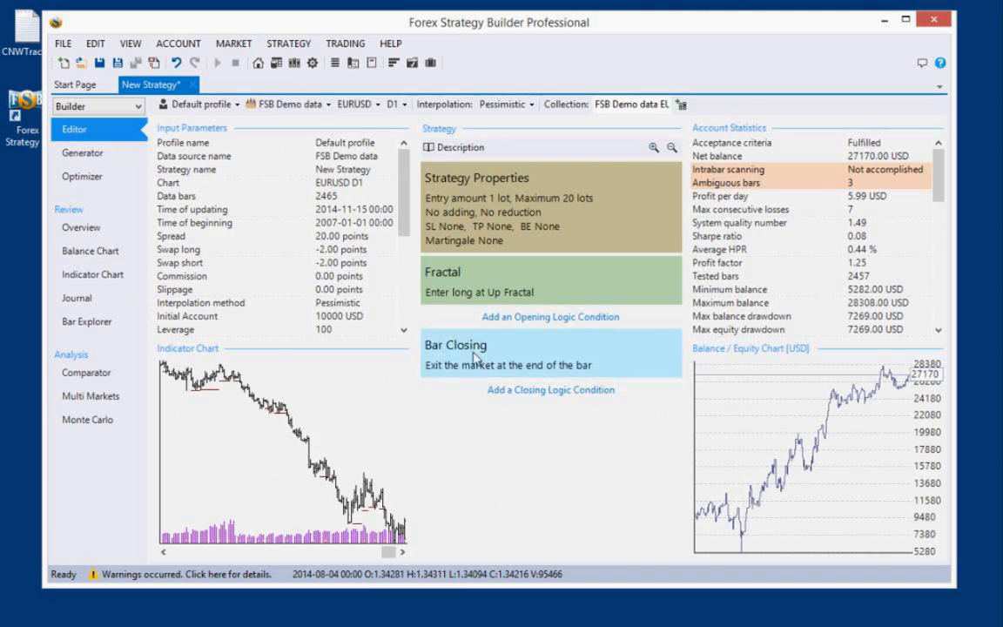
{"action": "left_click", "coordinate": [364, 445]}
{"action": "scroll", "coordinate": [431, 357], "scroll_direction": "down", "scroll_amount": 2}
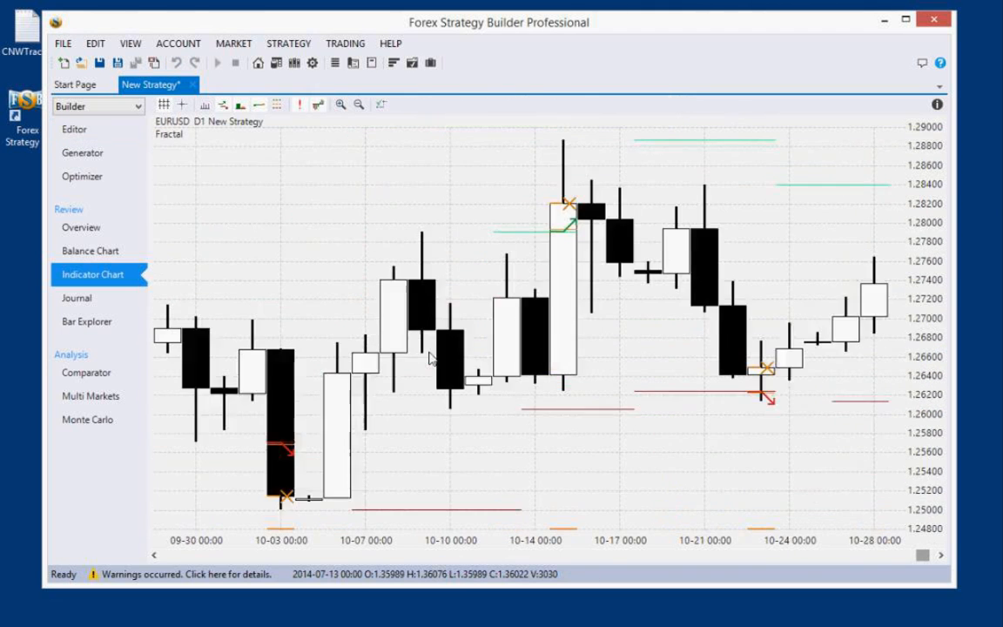
Examine the entry and exit marks against the Fractal levels for October 2014 on the Indicator Chart and return to the strategy editor
{"action": "scroll", "coordinate": [431, 357], "scroll_direction": "up", "scroll_amount": 1}
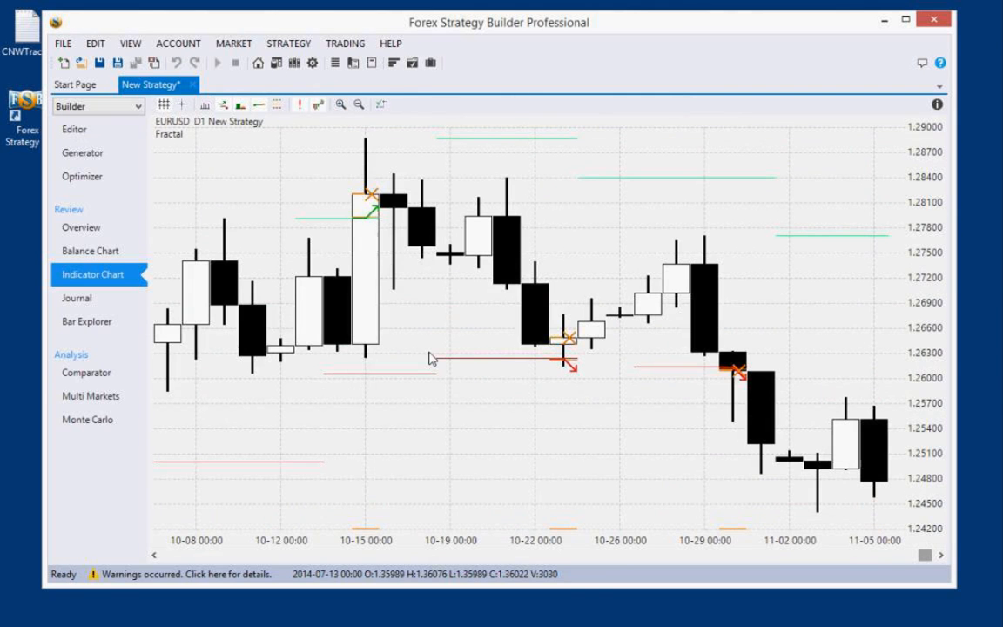
{"action": "scroll", "coordinate": [440, 407], "scroll_direction": "down", "scroll_amount": 2}
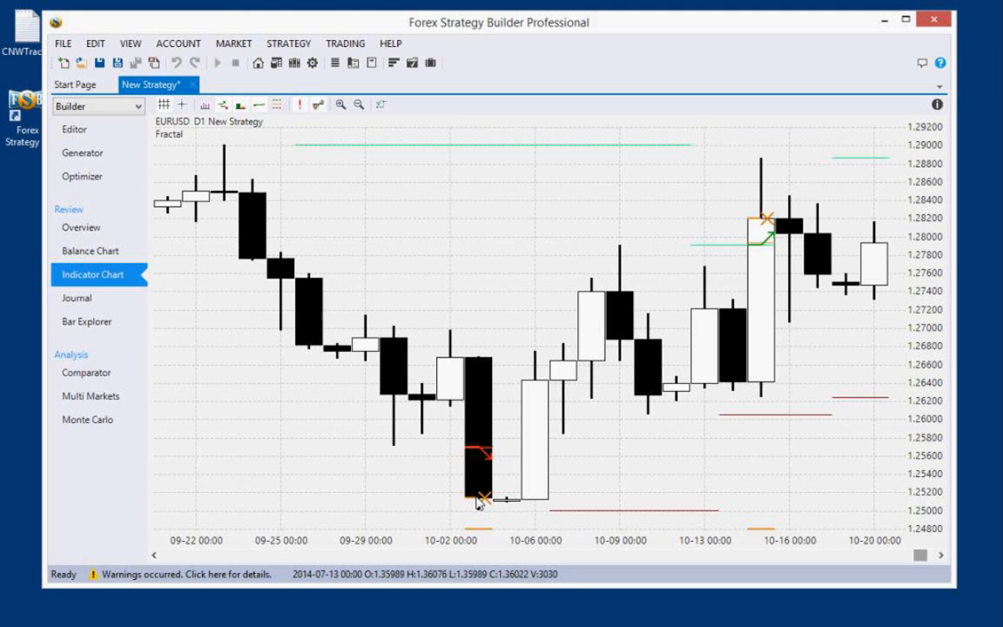
{"action": "left_click", "coordinate": [90, 128]}
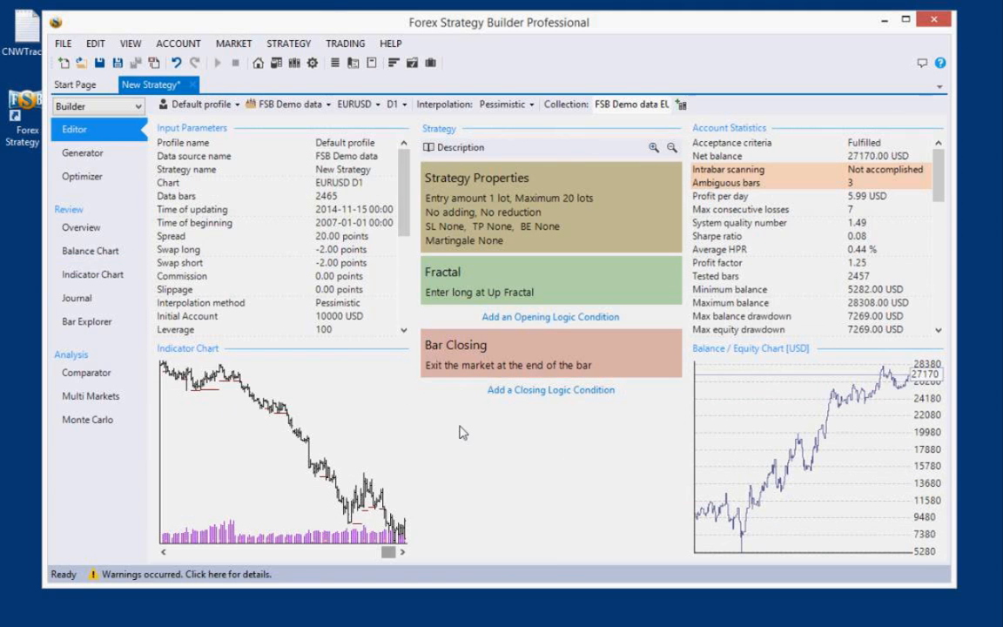
Run the Multi Markets analysis of the strategy on EURUSD, GBPUSD, USDCHF and USDJPY D1, and return to the editor
{"action": "left_click", "coordinate": [98, 403]}
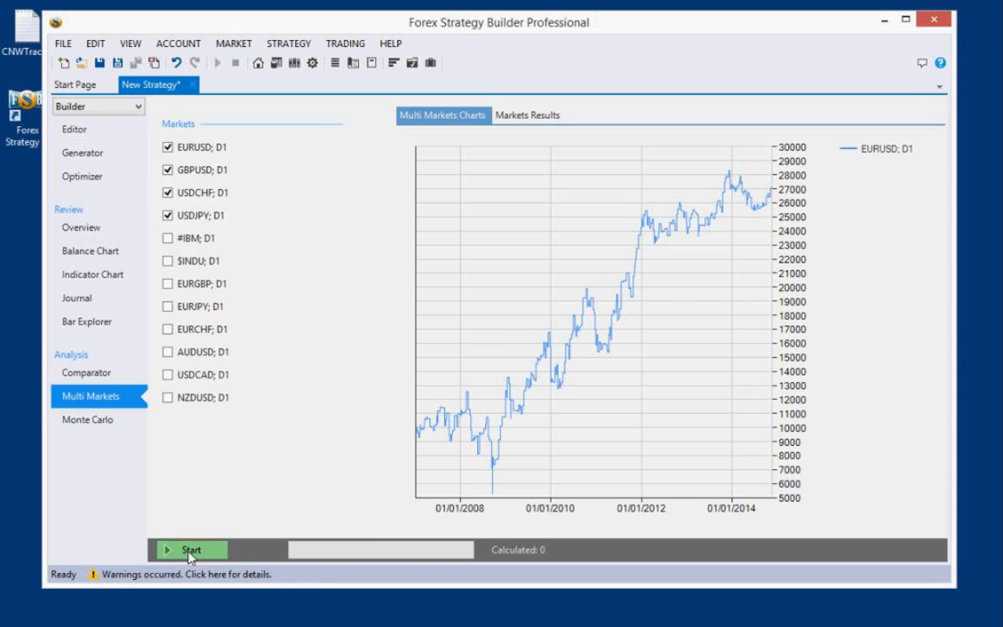
{"action": "left_click", "coordinate": [188, 554]}
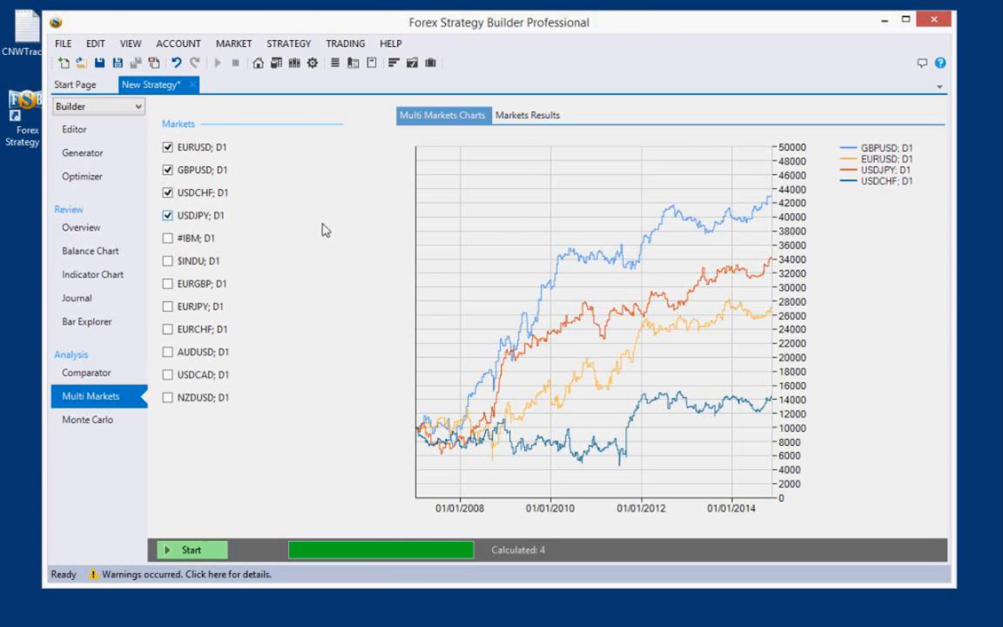
{"action": "left_click", "coordinate": [94, 131]}
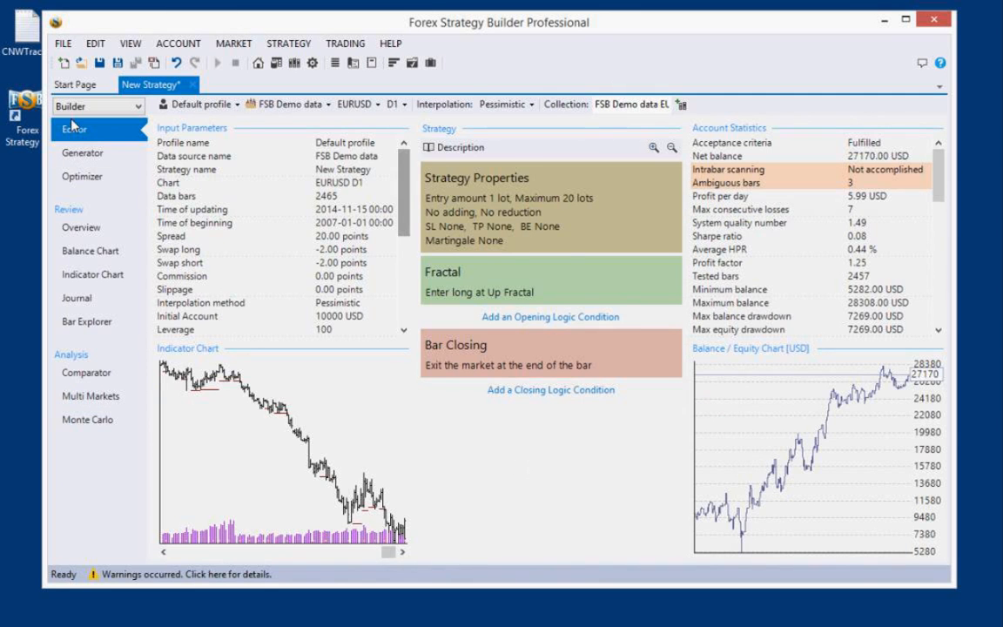
Create a second new strategy and start the Generator on EURUSD D1 with its current settings
{"action": "left_click", "coordinate": [64, 62]}
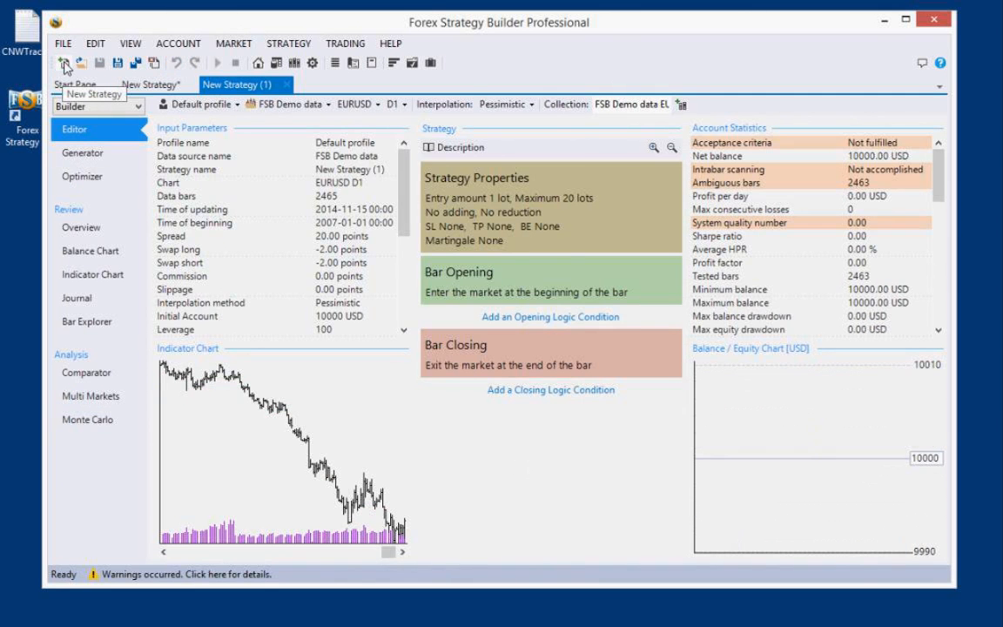
{"action": "left_click", "coordinate": [87, 153]}
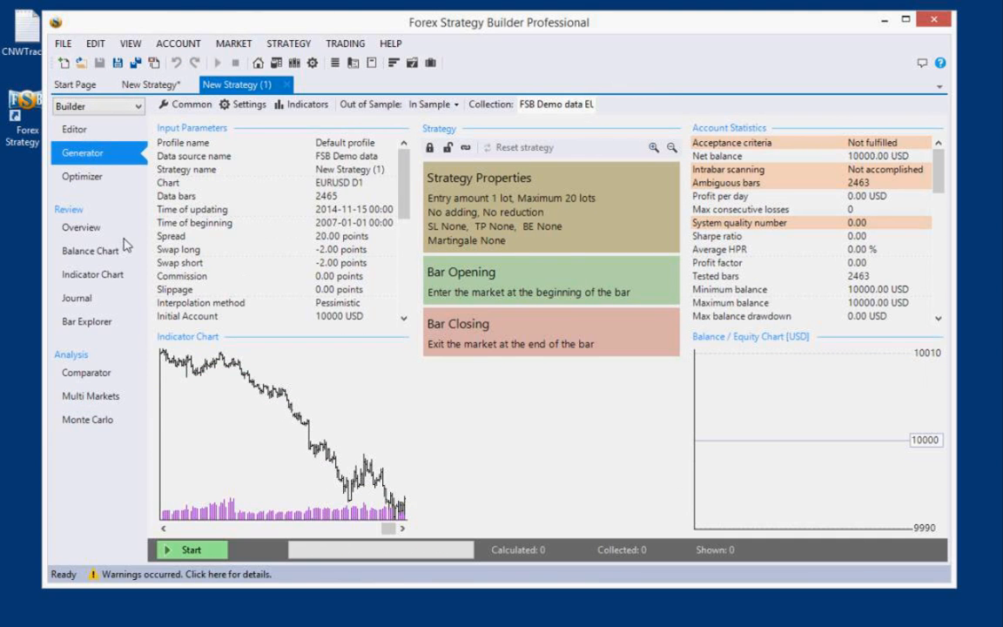
{"action": "left_click", "coordinate": [190, 550]}
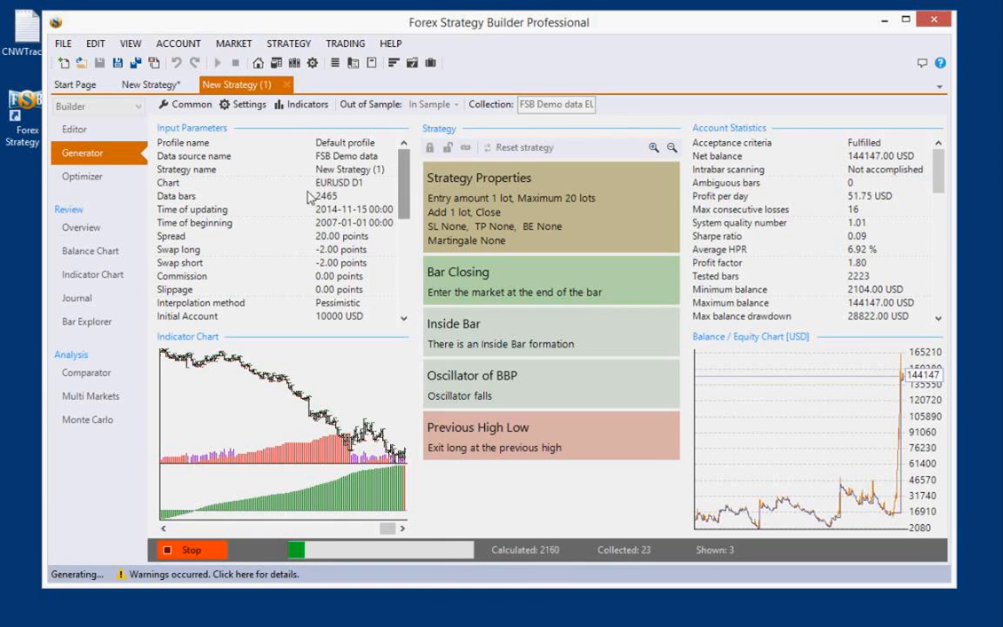
Open the strategy collections repository while the Generator is running and maximize the application window
{"action": "left_click_drag", "start_coordinate": [681, 31], "coordinate": [685, 29]}
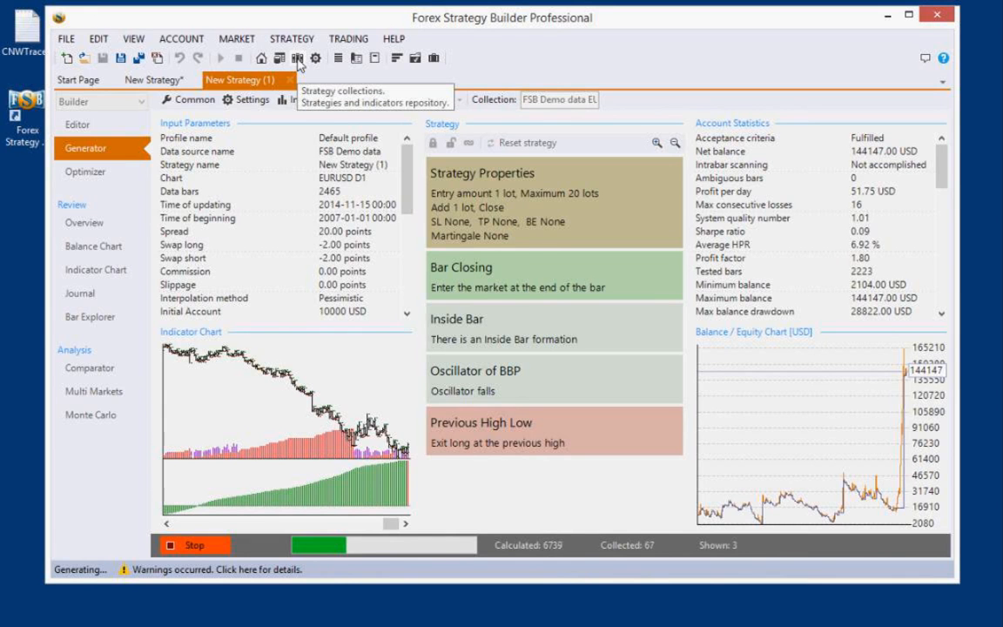
{"action": "left_click", "coordinate": [297, 61]}
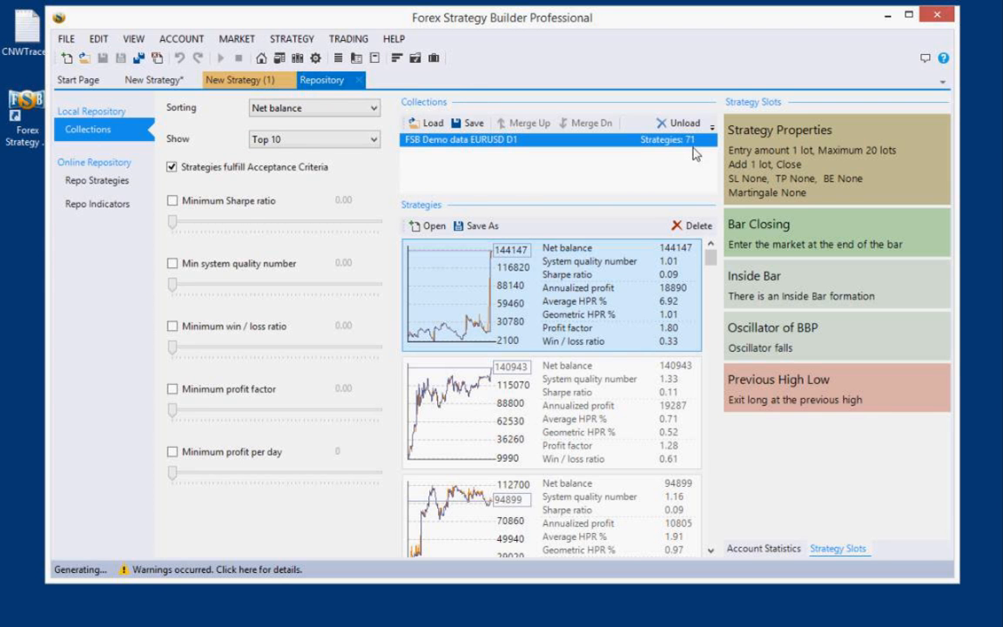
{"action": "left_click", "coordinate": [907, 17]}
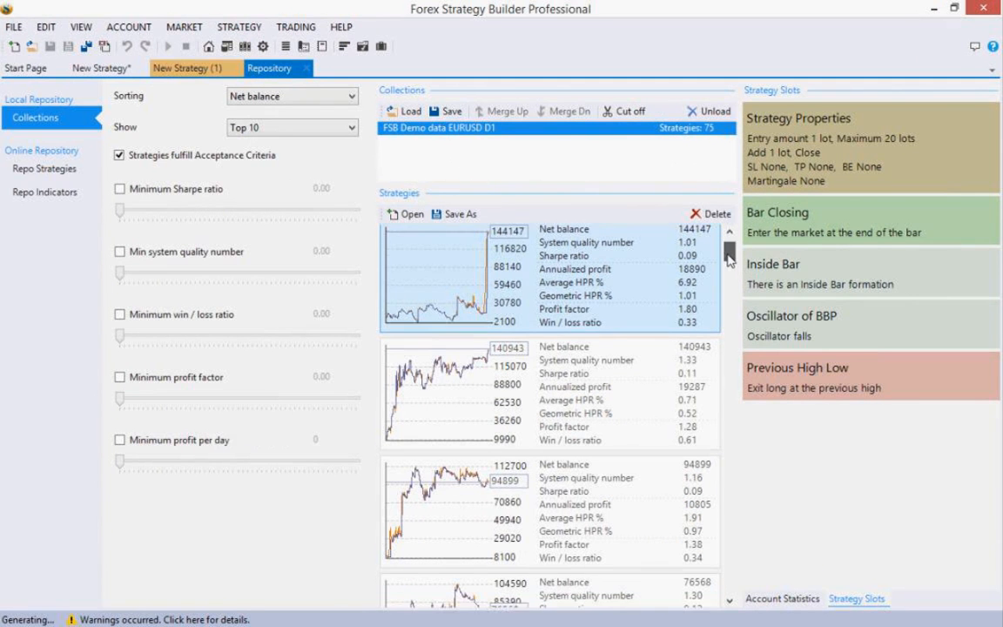
Examine the top 10 collected strategies by net balance, including the account statistics and balance chart of the best one
{"action": "left_click_drag", "start_coordinate": [728, 242], "coordinate": [747, 543]}
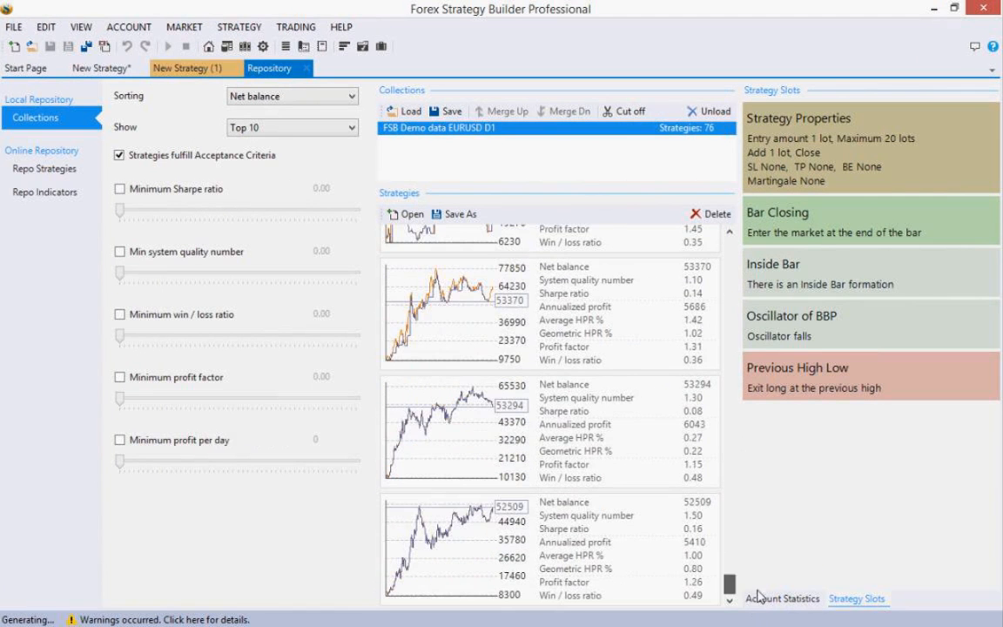
{"action": "left_click_drag", "start_coordinate": [754, 536], "coordinate": [755, 592]}
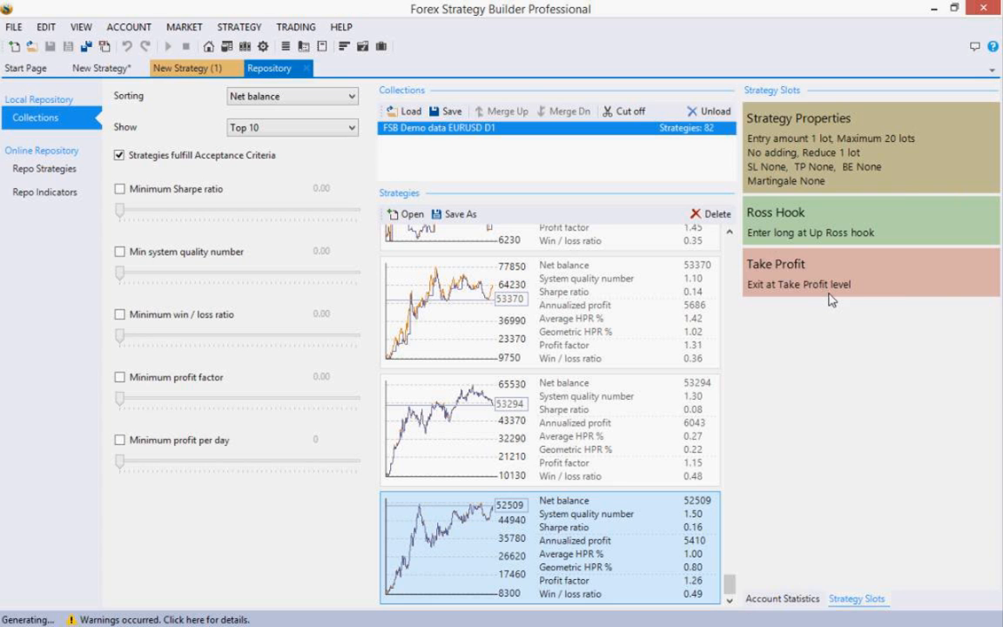
{"action": "left_click", "coordinate": [779, 598]}
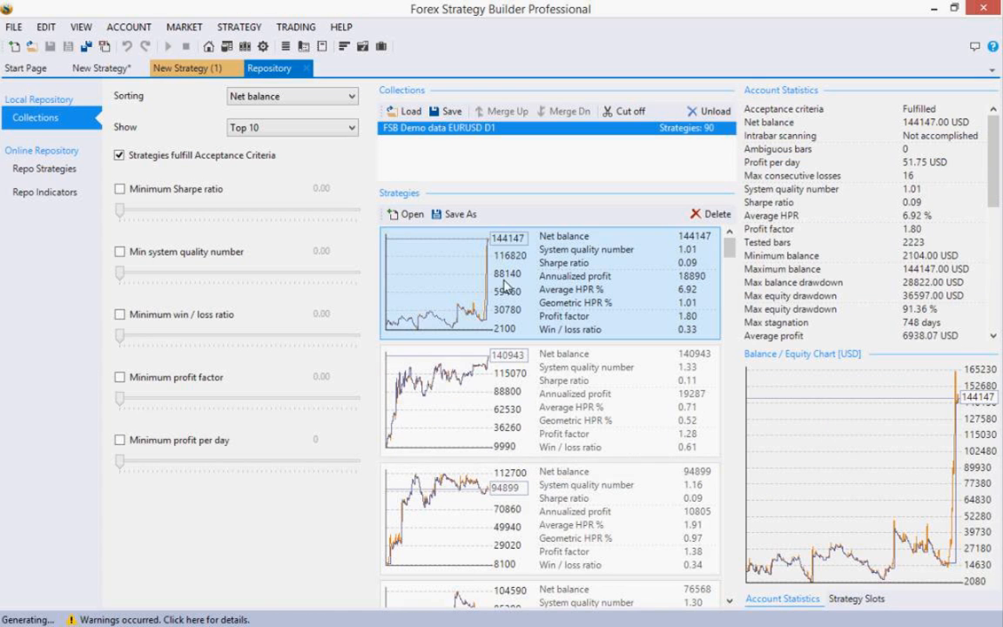
{"action": "left_click_drag", "start_coordinate": [729, 248], "coordinate": [739, 349]}
Review the strategy slots and account statistics of the collected strategy with net balance 76568 and open it in the editor
{"action": "left_click", "coordinate": [461, 396]}
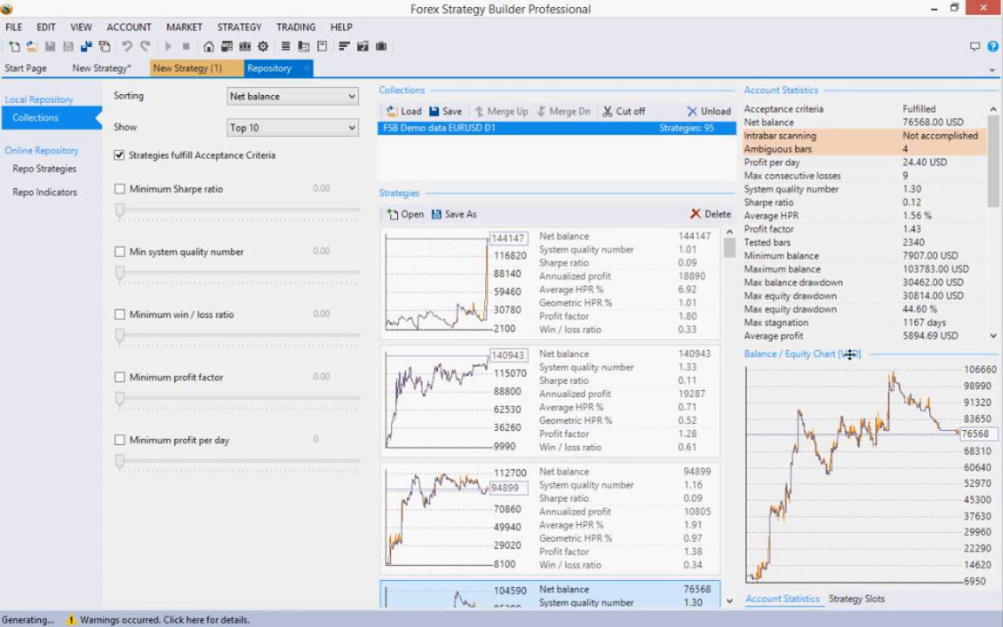
{"action": "left_click", "coordinate": [858, 600]}
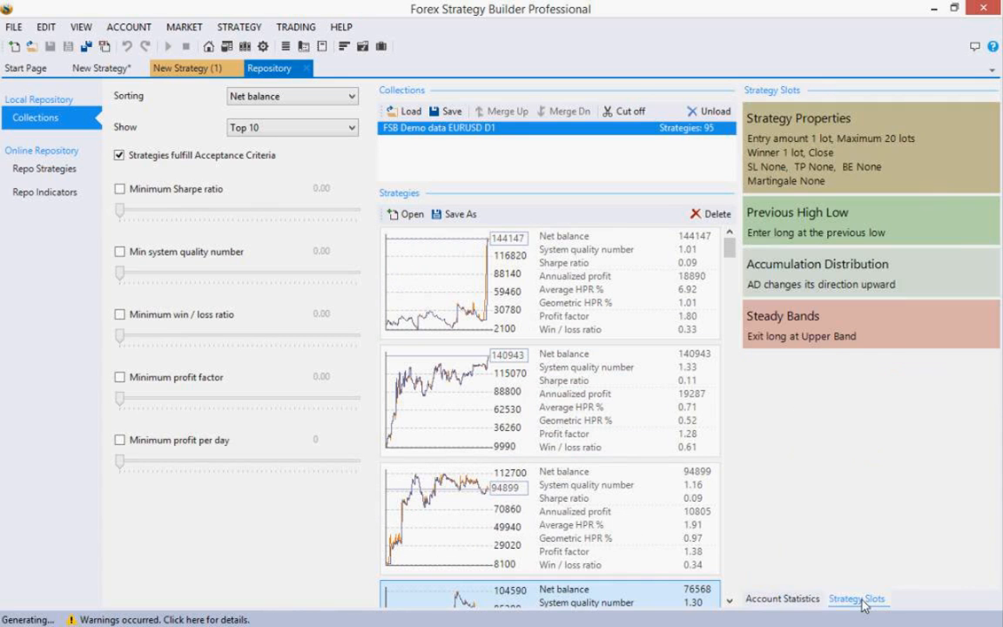
{"action": "left_click", "coordinate": [788, 600]}
{"action": "scroll", "coordinate": [746, 329], "scroll_direction": "down", "scroll_amount": 3}
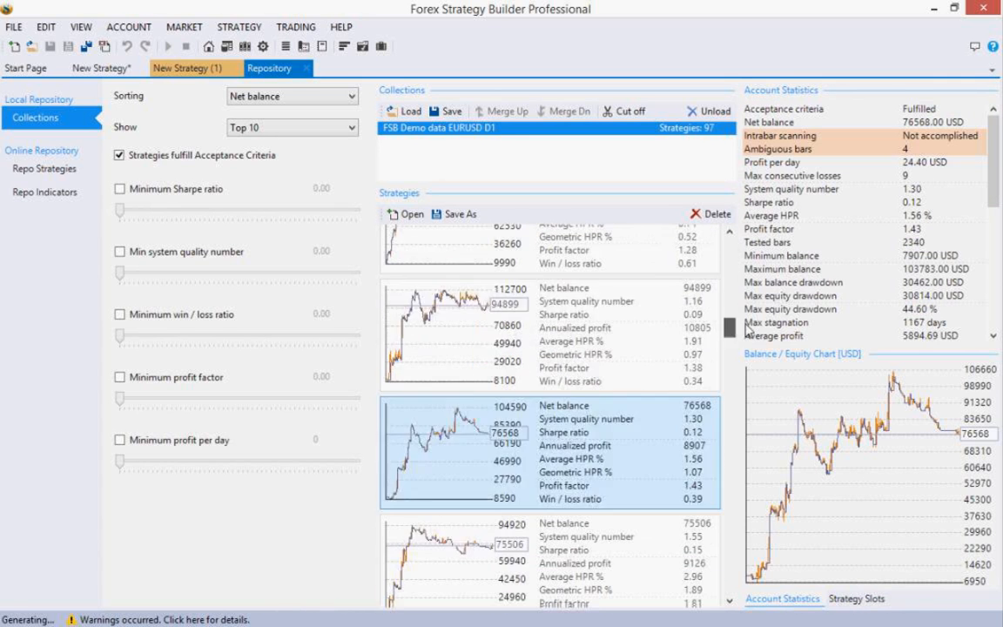
{"action": "left_click_drag", "start_coordinate": [747, 329], "coordinate": [742, 377]}
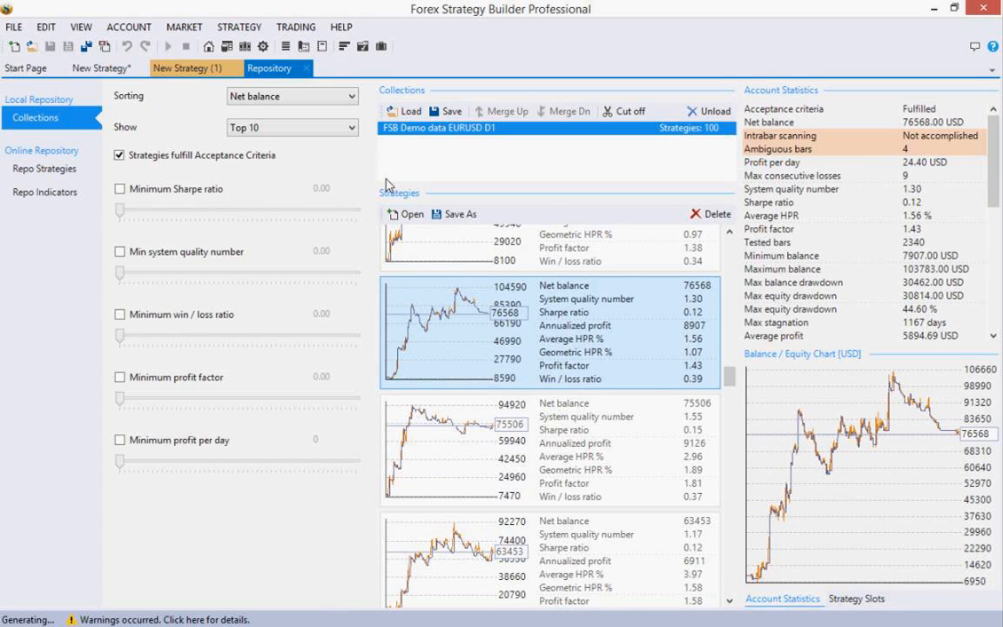
{"action": "double_click", "coordinate": [445, 340]}
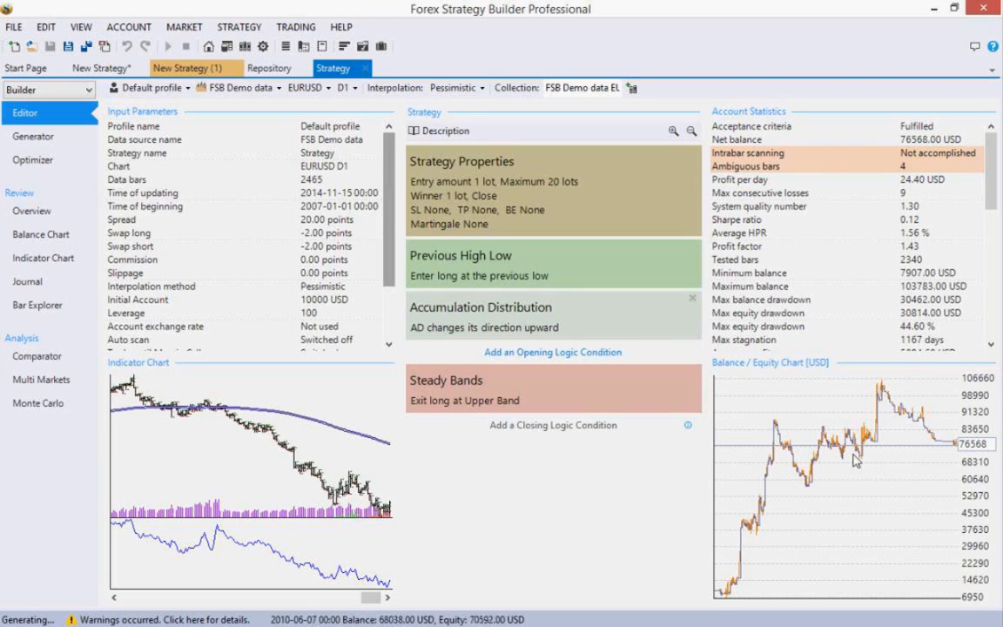
Return to the repository and open the collected strategy with net balance 140943 in the editor
{"action": "left_click", "coordinate": [271, 71]}
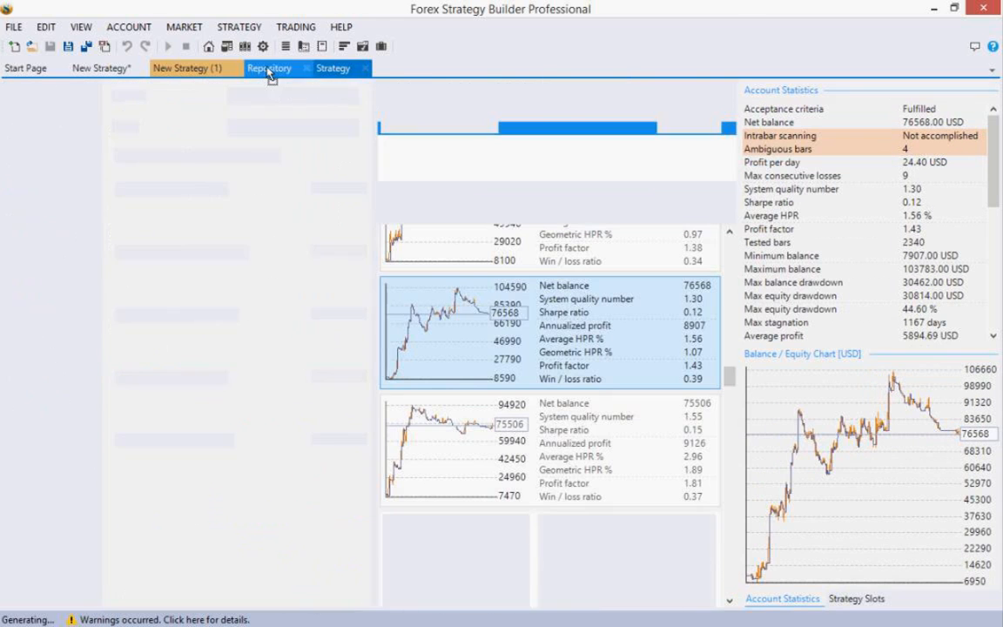
{"action": "left_click_drag", "start_coordinate": [729, 376], "coordinate": [728, 245]}
{"action": "left_click", "coordinate": [423, 405]}
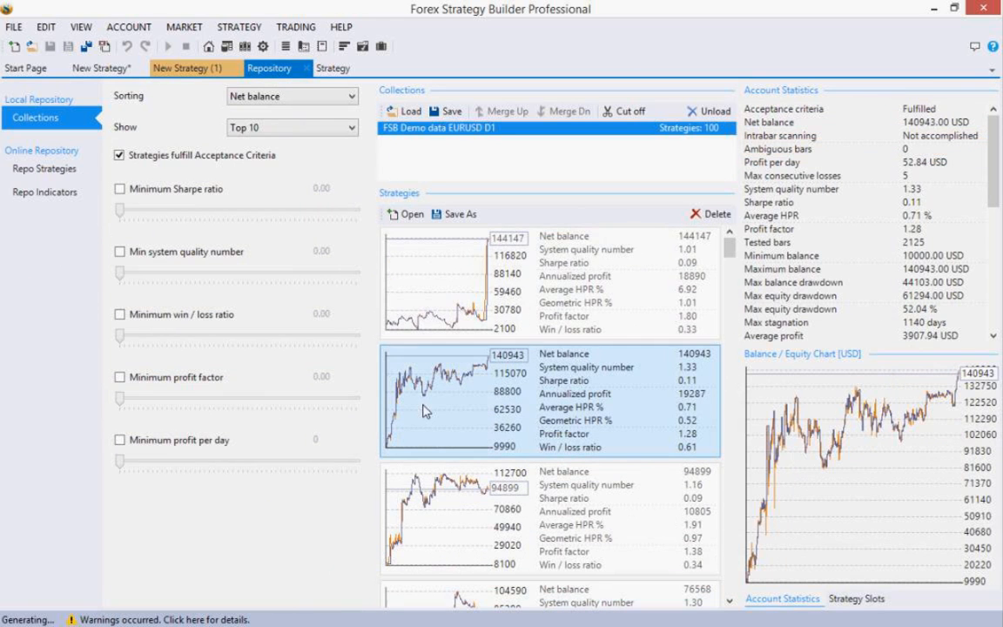
{"action": "left_click", "coordinate": [406, 215]}
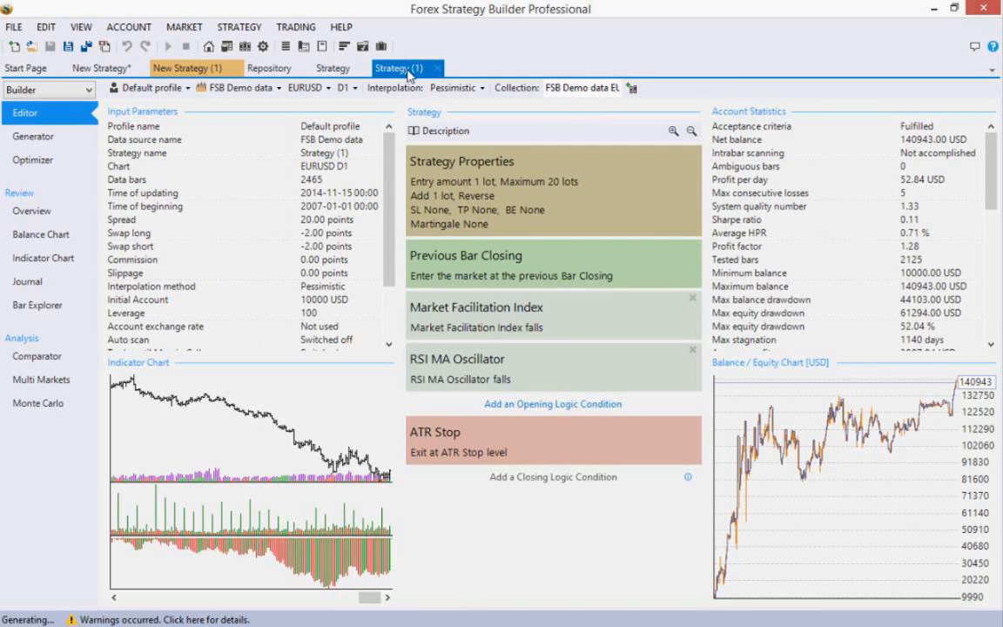
Save the selected strategy from the repository collection as New Strategy - 1.xml in the Strategies folder
{"action": "left_click", "coordinate": [269, 69]}
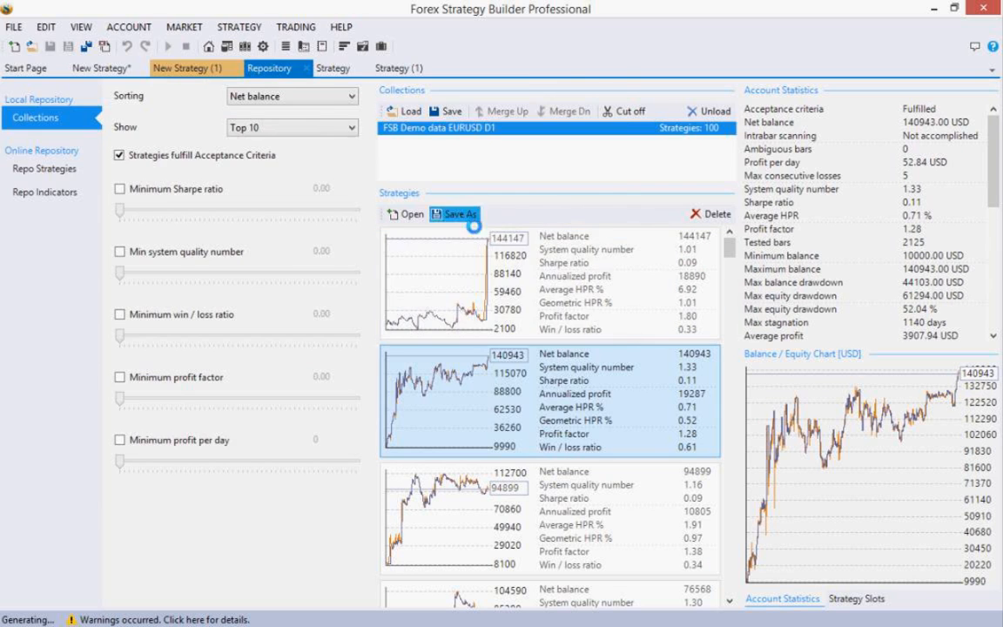
{"action": "left_click", "coordinate": [456, 214]}
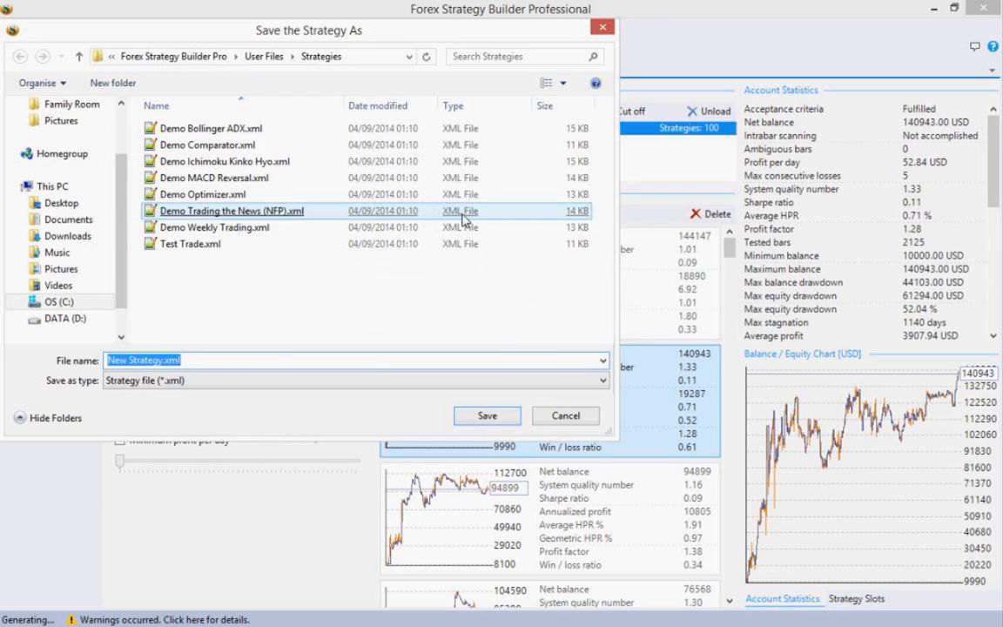
{"action": "left_click", "coordinate": [167, 360]}
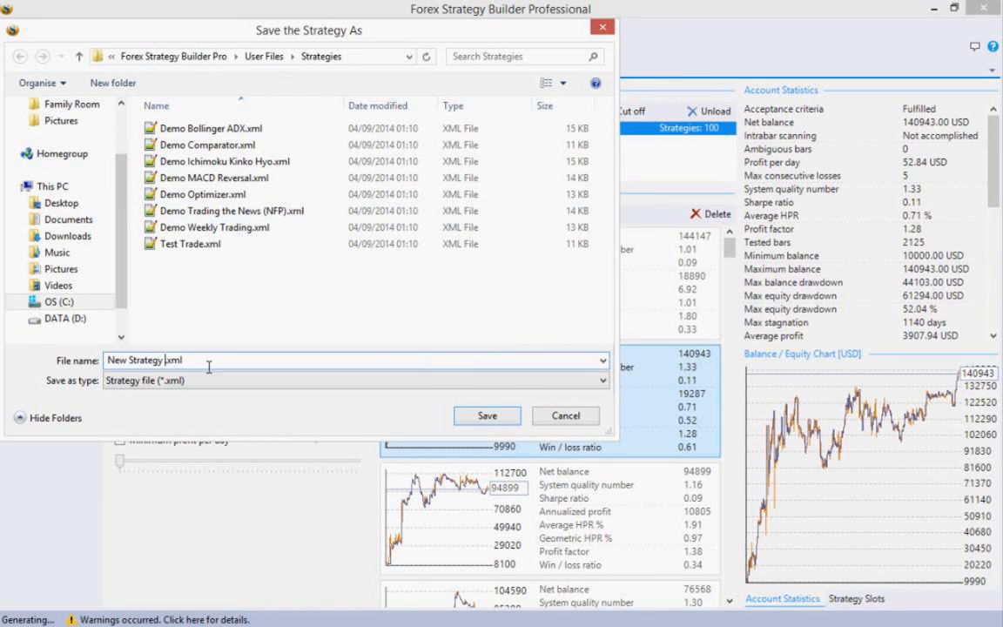
{"action": "type", "text": "- 1"}
{"action": "key", "text": "Return"}
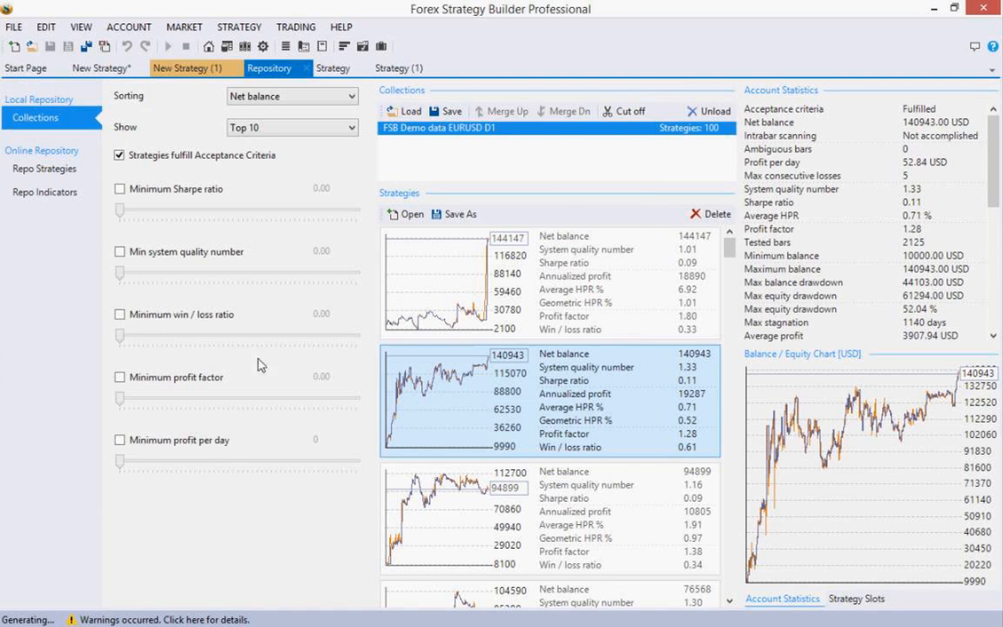
Return to New Strategy (1) and stop the running Generator
{"action": "left_click", "coordinate": [189, 69]}
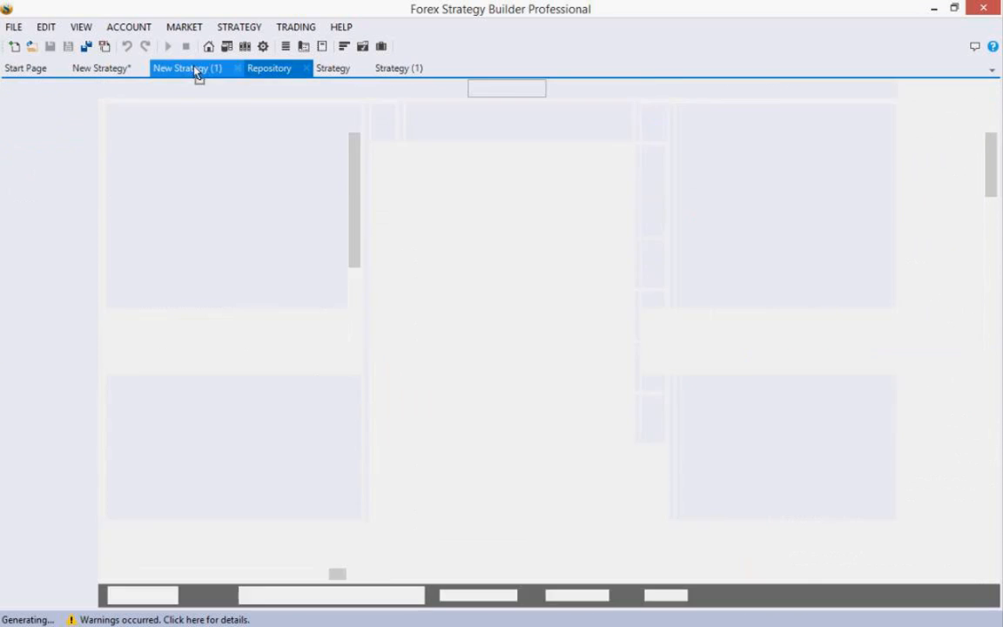
{"action": "left_click", "coordinate": [142, 595]}
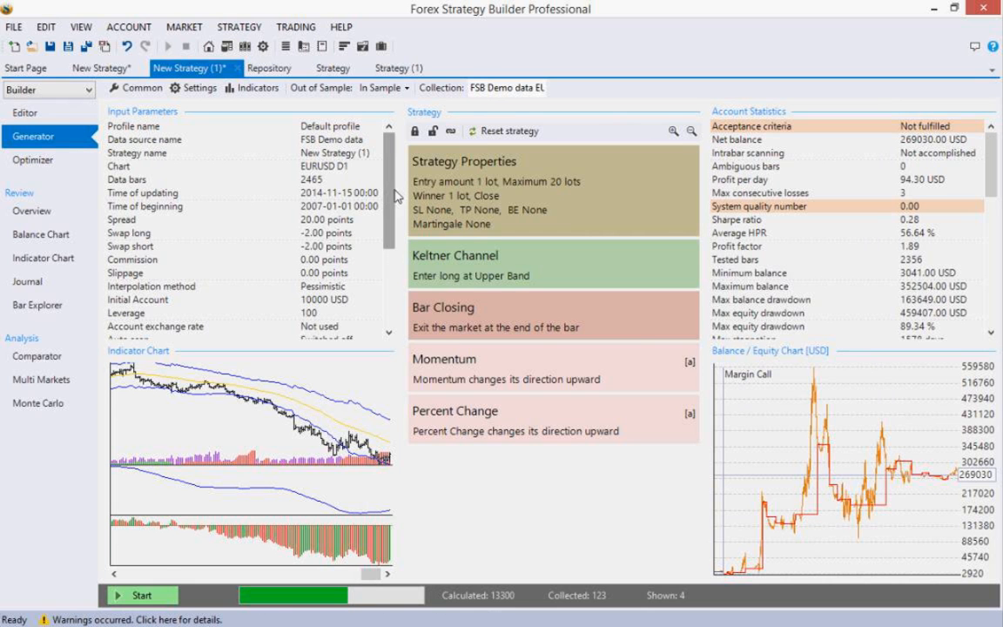
{"action": "left_click_drag", "start_coordinate": [388, 200], "coordinate": [390, 176]}
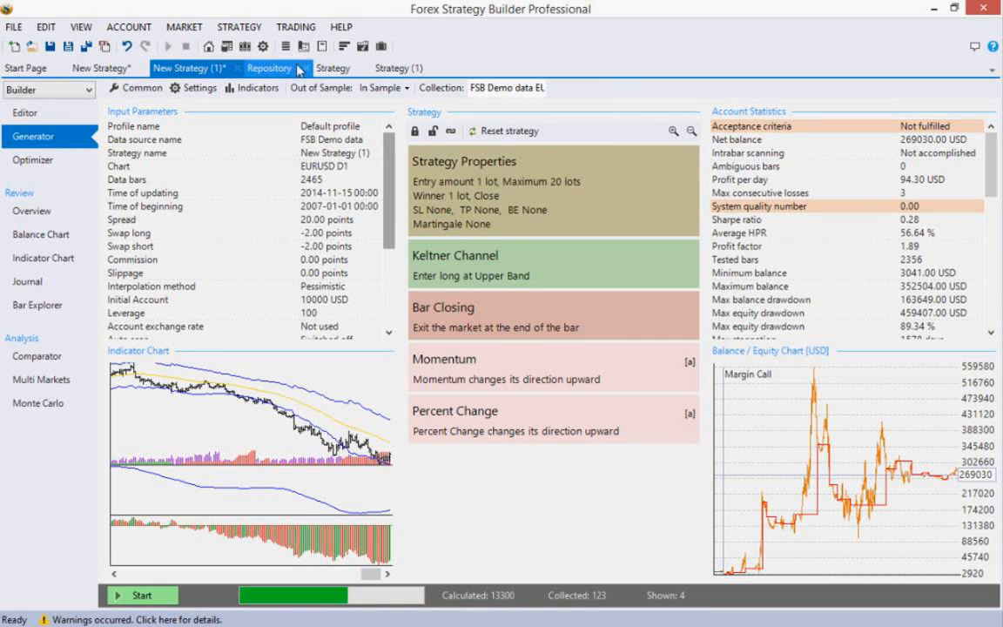
View the strategies shared in the Online Repository and return to the opened strategy with net balance 76568
{"action": "left_click", "coordinate": [265, 68]}
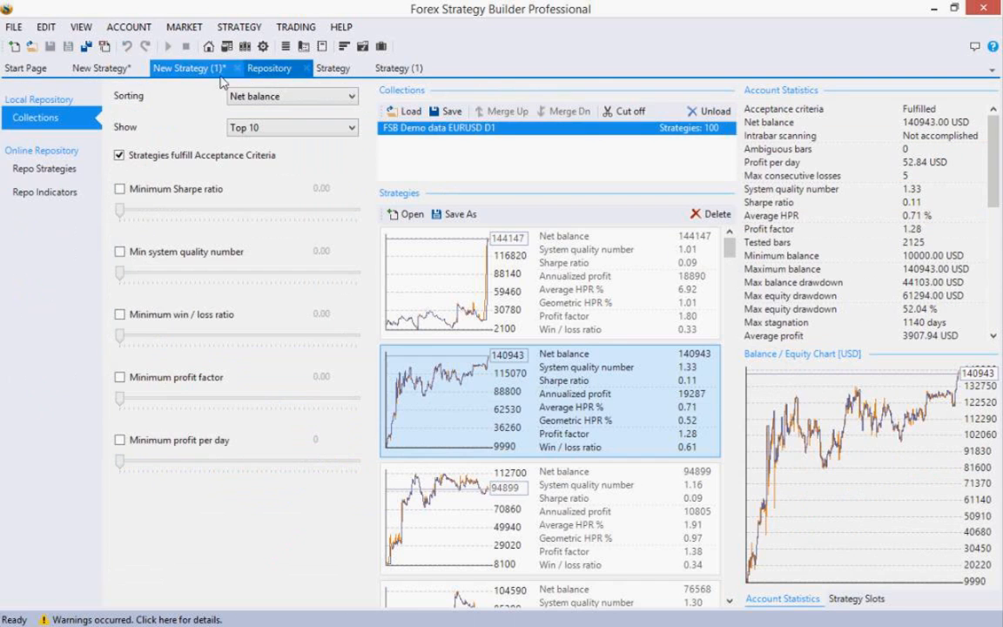
{"action": "left_click", "coordinate": [22, 167]}
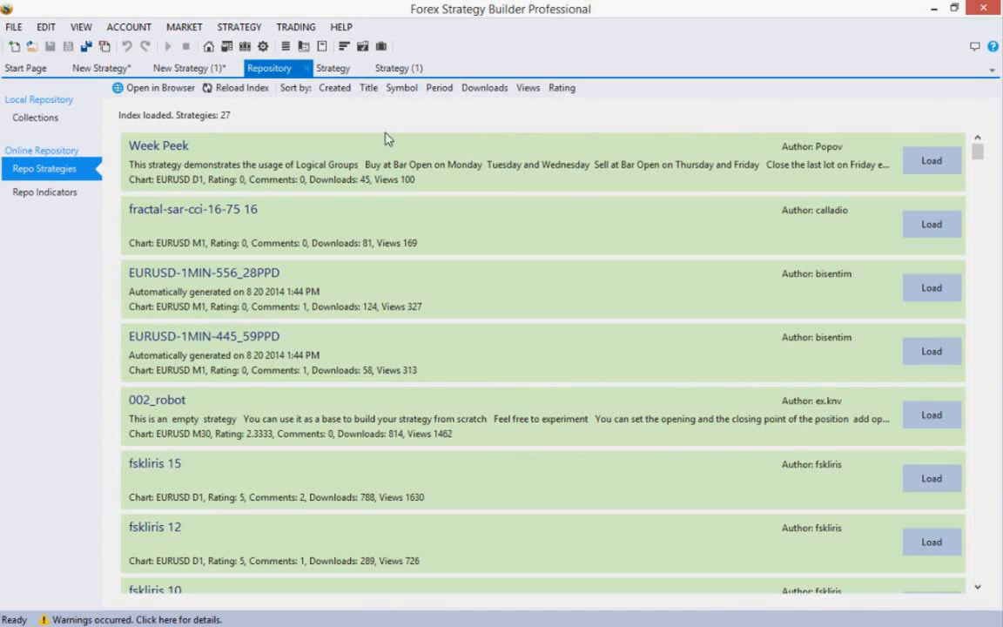
{"action": "left_click", "coordinate": [335, 70]}
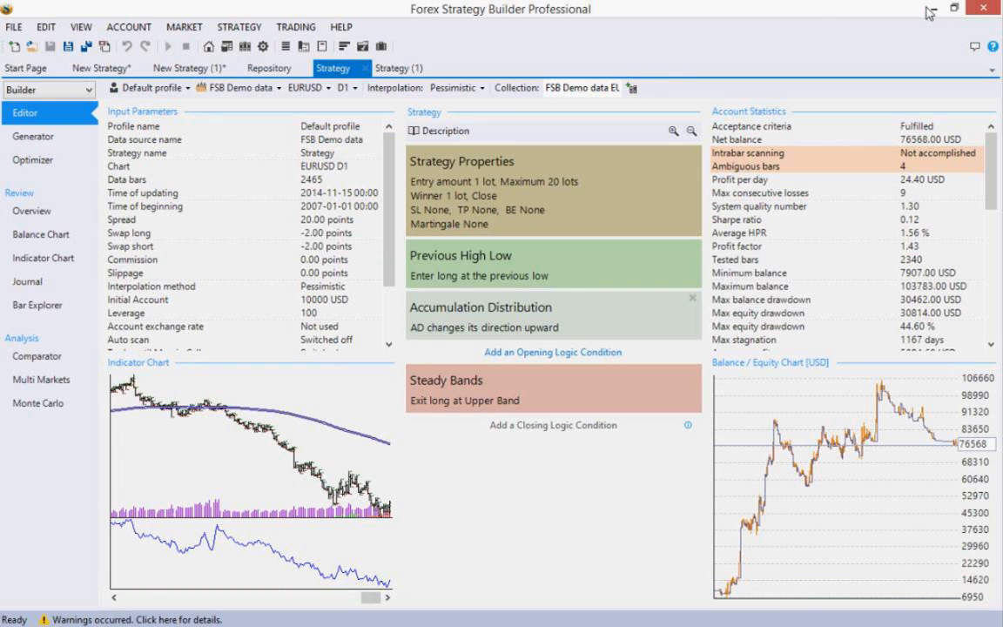
Restore the application window to its smaller size and switch to the MetaTrader 4 terminal with the EURUSD Daily chart
{"action": "double_click", "coordinate": [821, 26]}
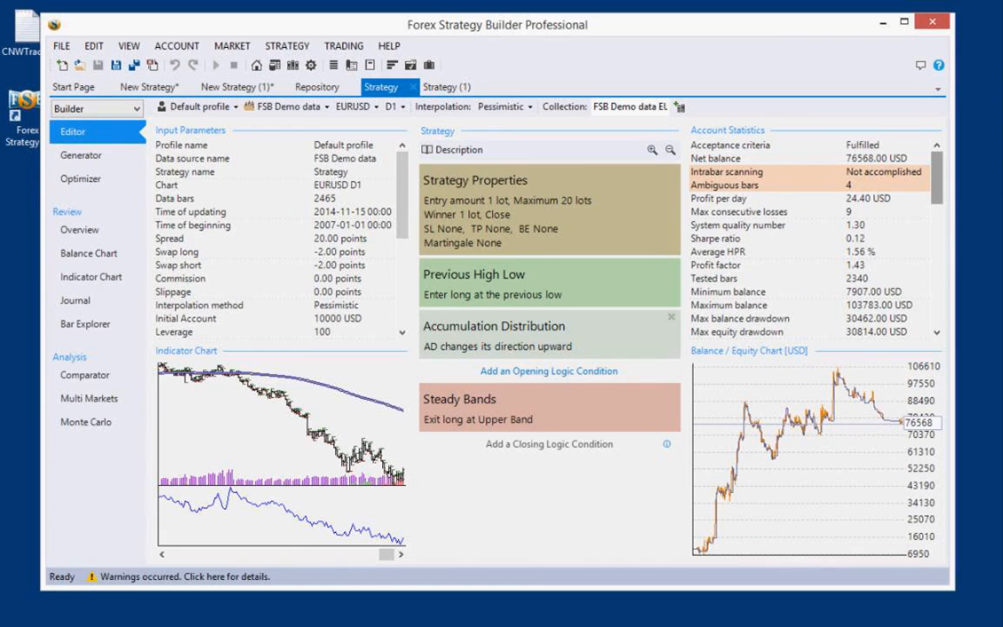
{"action": "key", "text": "alt+Tab"}
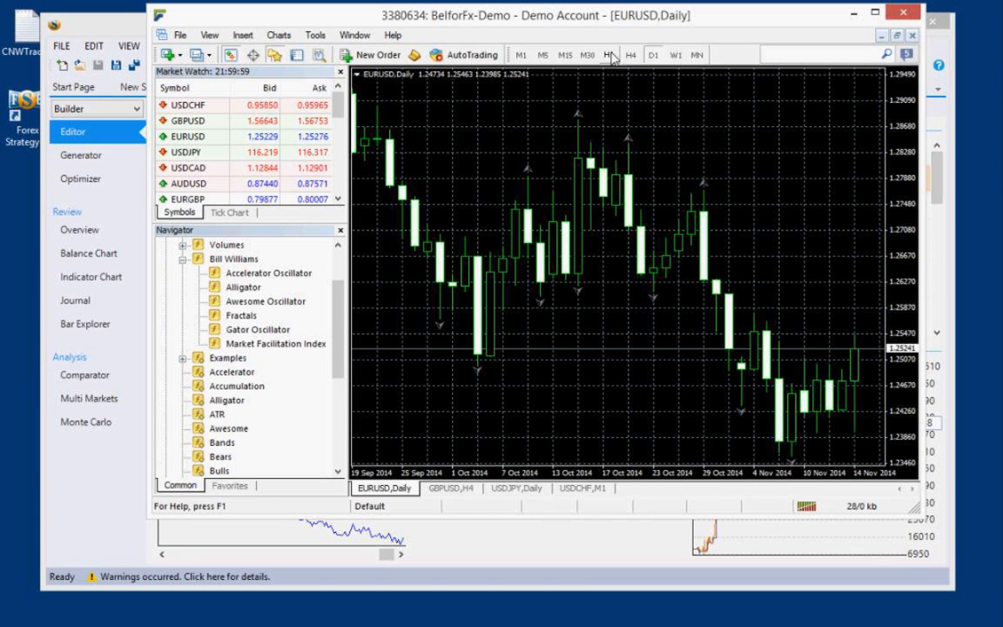
Remove the Fractals indicator from the EURUSD Daily chart
{"action": "left_click_drag", "start_coordinate": [615, 32], "coordinate": [605, 75]}
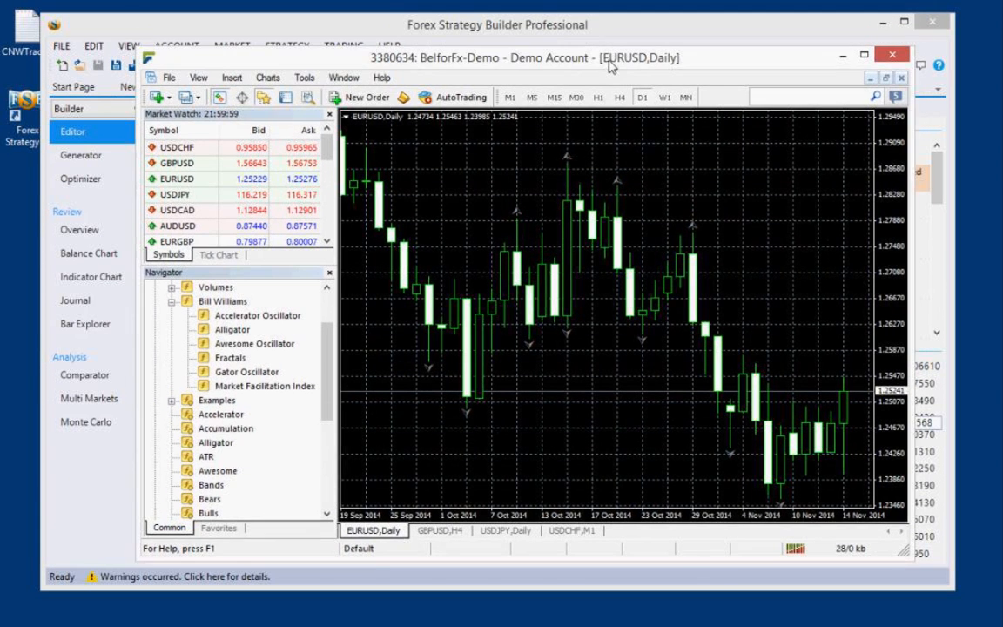
{"action": "right_click", "coordinate": [570, 162]}
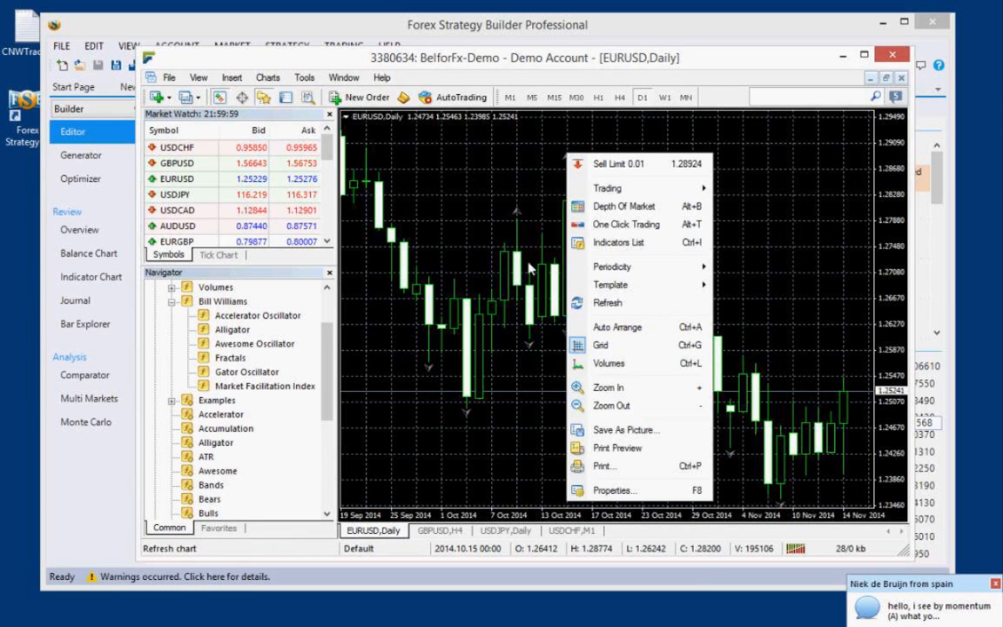
{"action": "left_click", "coordinate": [620, 243]}
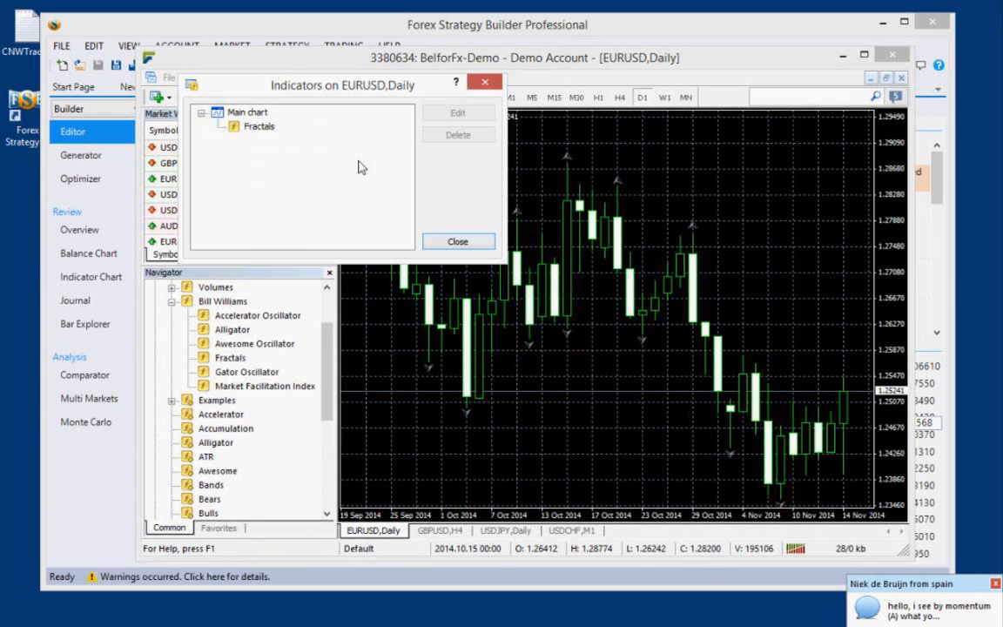
{"action": "left_click", "coordinate": [253, 127]}
{"action": "left_click", "coordinate": [458, 135]}
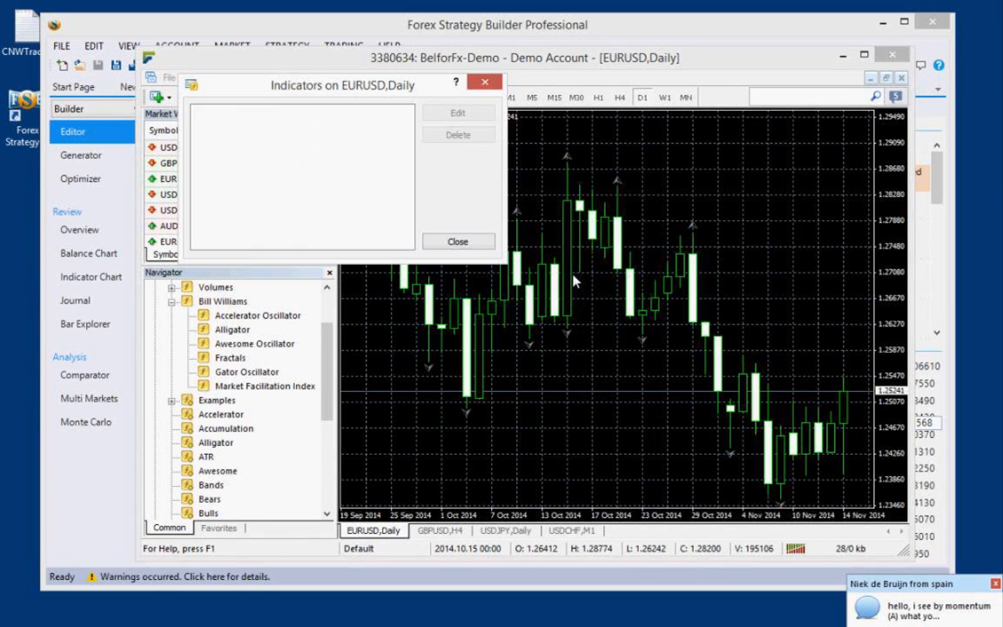
{"action": "left_click", "coordinate": [461, 243]}
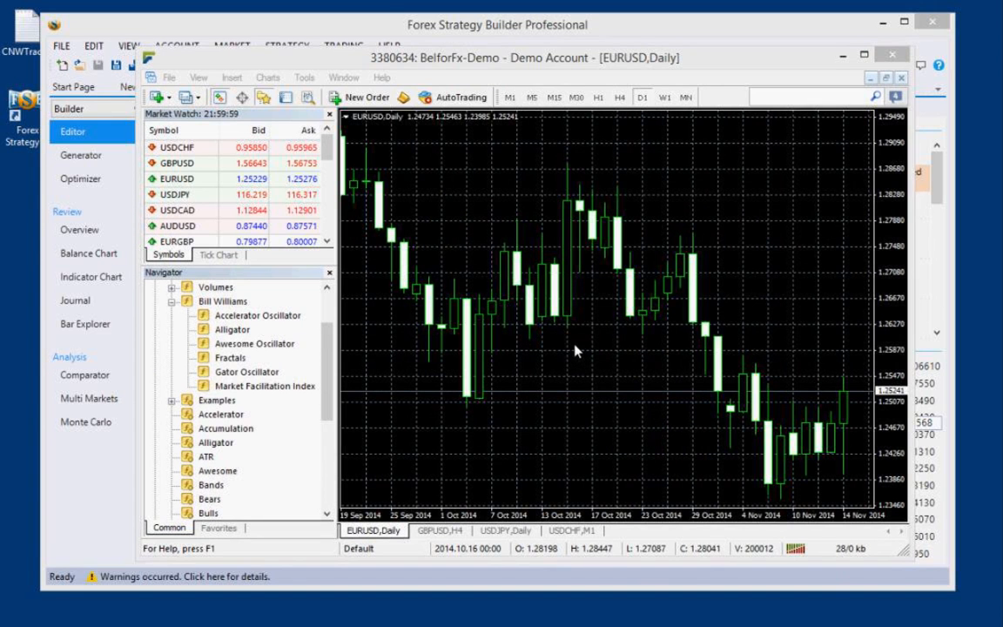
Collapse the Bill Williams and Indicators groups in the Navigator tree
{"action": "left_click", "coordinate": [171, 302]}
{"action": "scroll", "coordinate": [294, 326], "scroll_direction": "up", "scroll_amount": 2}
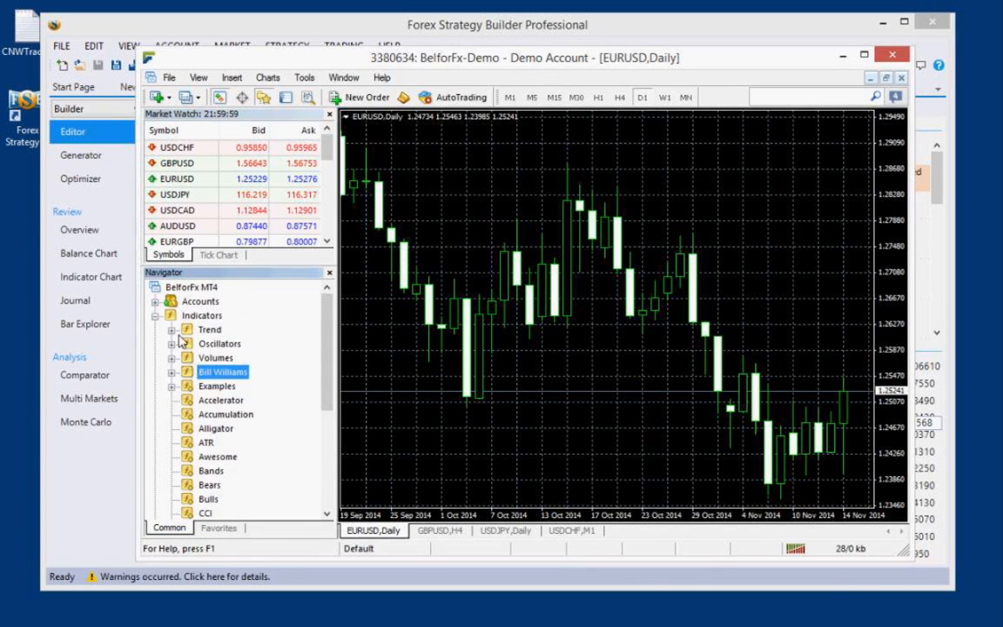
{"action": "left_click", "coordinate": [155, 316]}
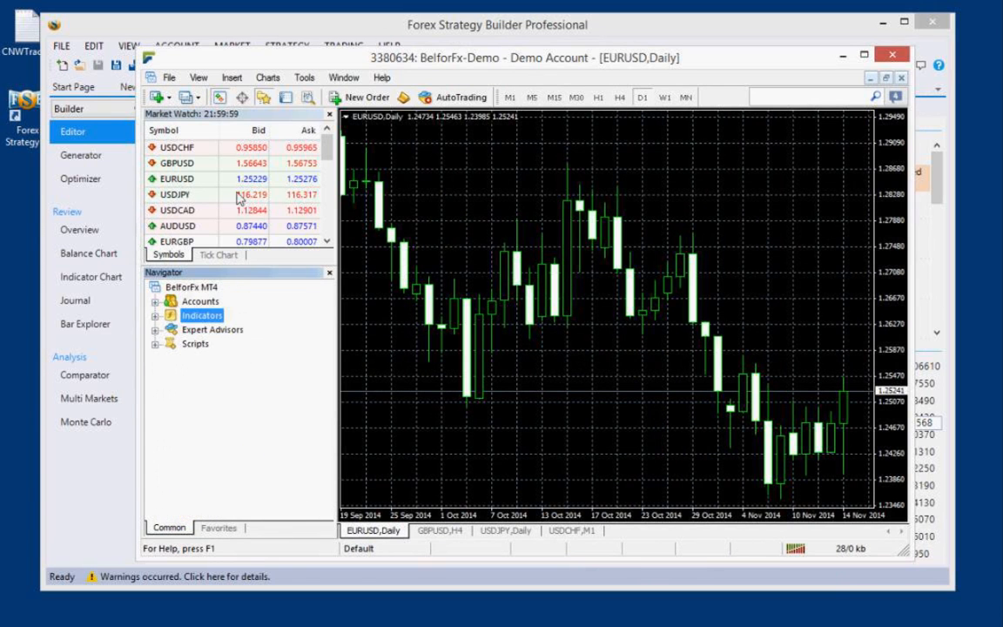
Switch to Forex Strategy Builder Professional and close every open strategy and the Repository, discarding changes to New Strategy (1) and New Strategy
{"action": "left_click", "coordinate": [304, 36]}
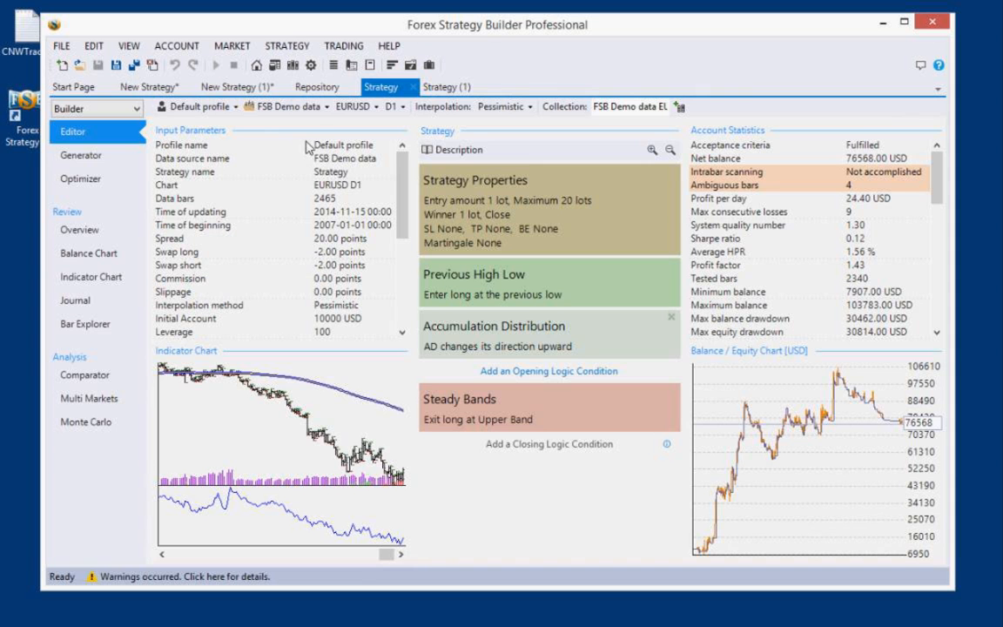
{"action": "left_click", "coordinate": [375, 89]}
{"action": "middle_click", "coordinate": [380, 92]}
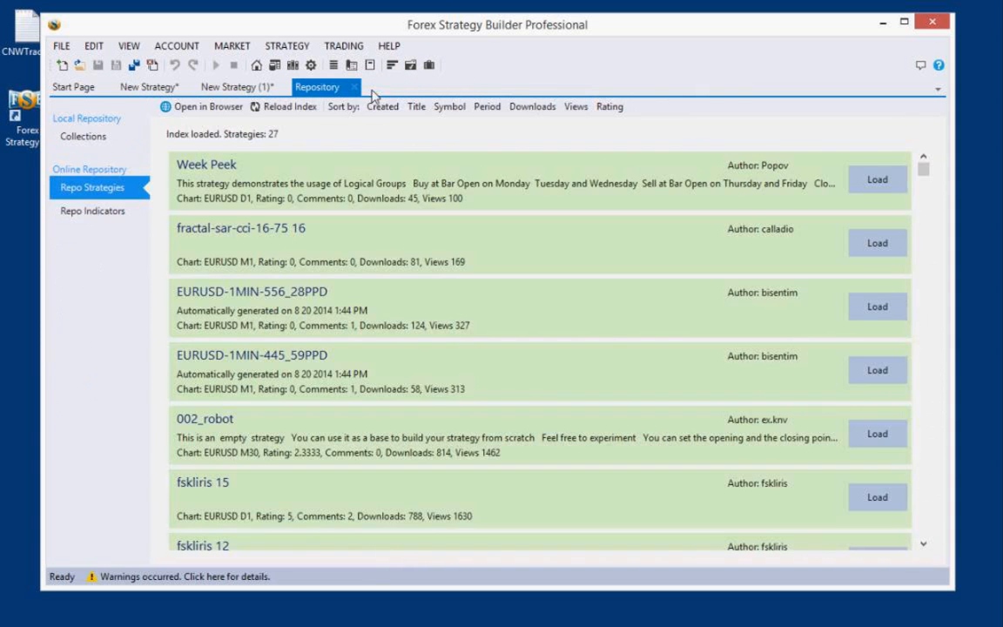
{"action": "middle_click", "coordinate": [319, 89]}
{"action": "middle_click", "coordinate": [232, 91]}
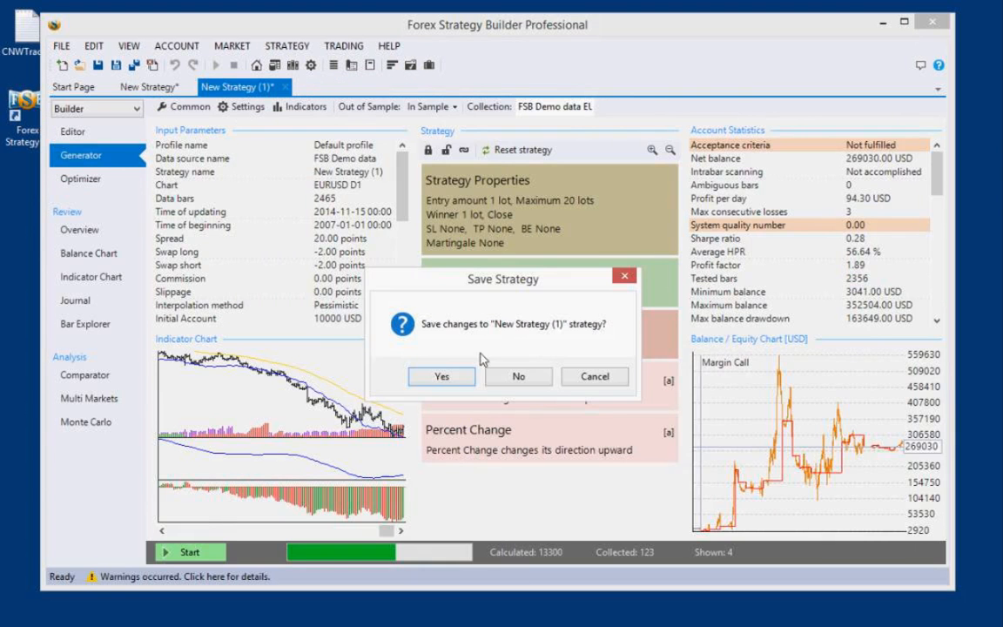
{"action": "left_click", "coordinate": [518, 376]}
{"action": "middle_click", "coordinate": [153, 88]}
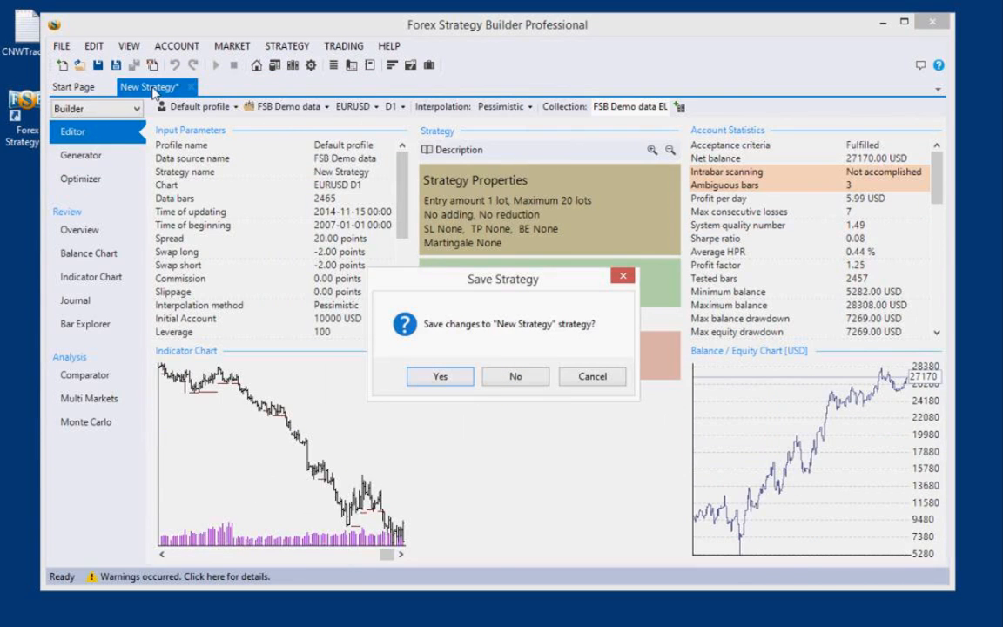
{"action": "left_click", "coordinate": [513, 376]}
Open the Test Trade strategy from the available strategies
{"action": "left_click", "coordinate": [188, 223]}
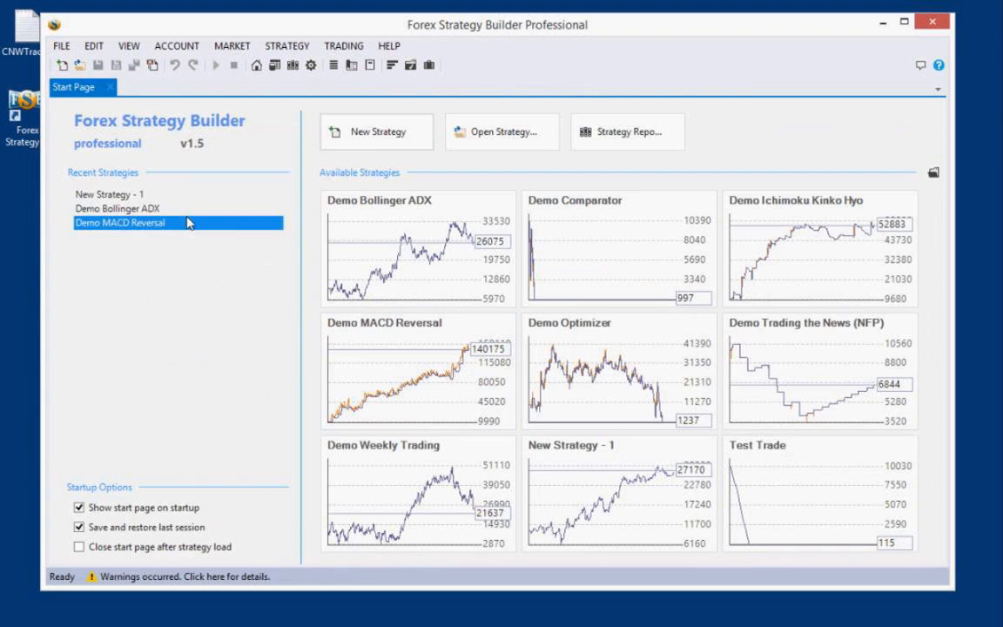
{"action": "left_click", "coordinate": [787, 487]}
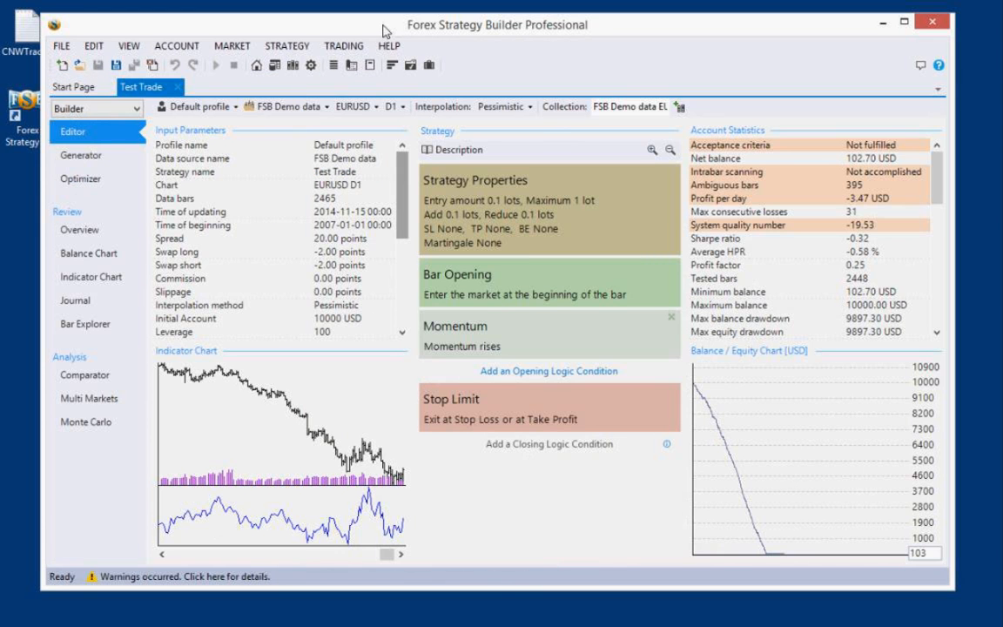
Arrange the windows so MetaTrader 4 is in front, expand Expert Advisors in its Navigator and select FSB-MT4 Bridge
{"action": "left_click_drag", "start_coordinate": [384, 31], "coordinate": [389, 215]}
{"action": "left_click_drag", "start_coordinate": [497, 61], "coordinate": [530, 33]}
{"action": "left_click_drag", "start_coordinate": [282, 246], "coordinate": [286, 267]}
{"action": "left_click", "coordinate": [187, 324]}
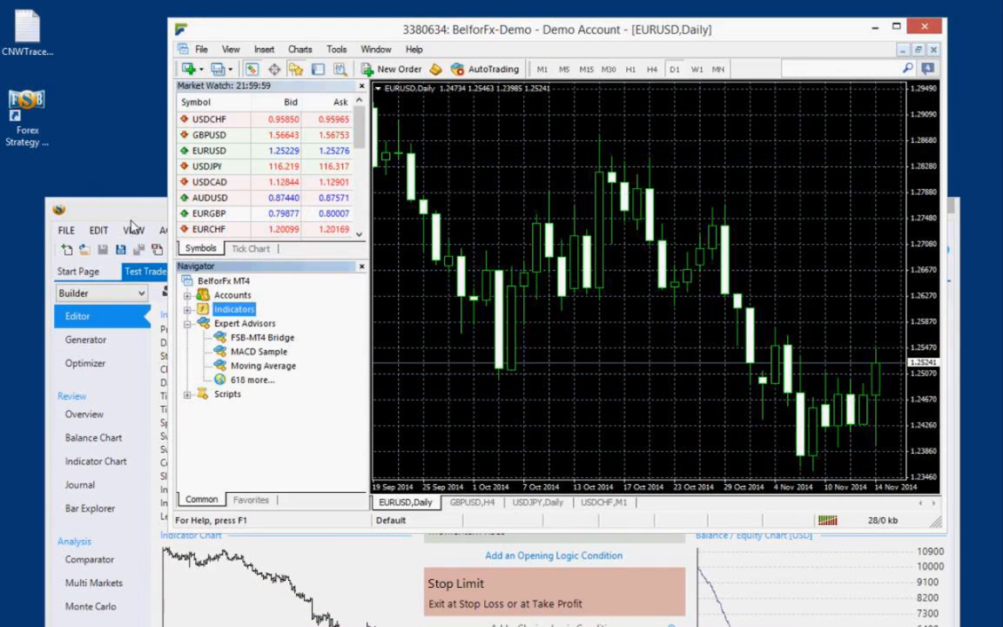
{"action": "left_click", "coordinate": [254, 340]}
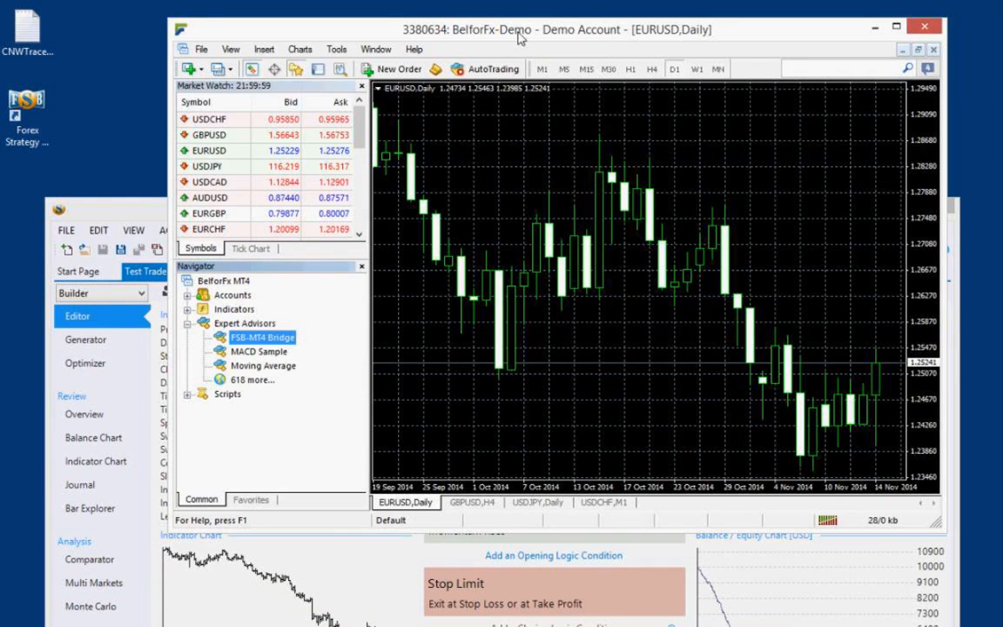
{"action": "left_click_drag", "start_coordinate": [462, 30], "coordinate": [474, 22]}
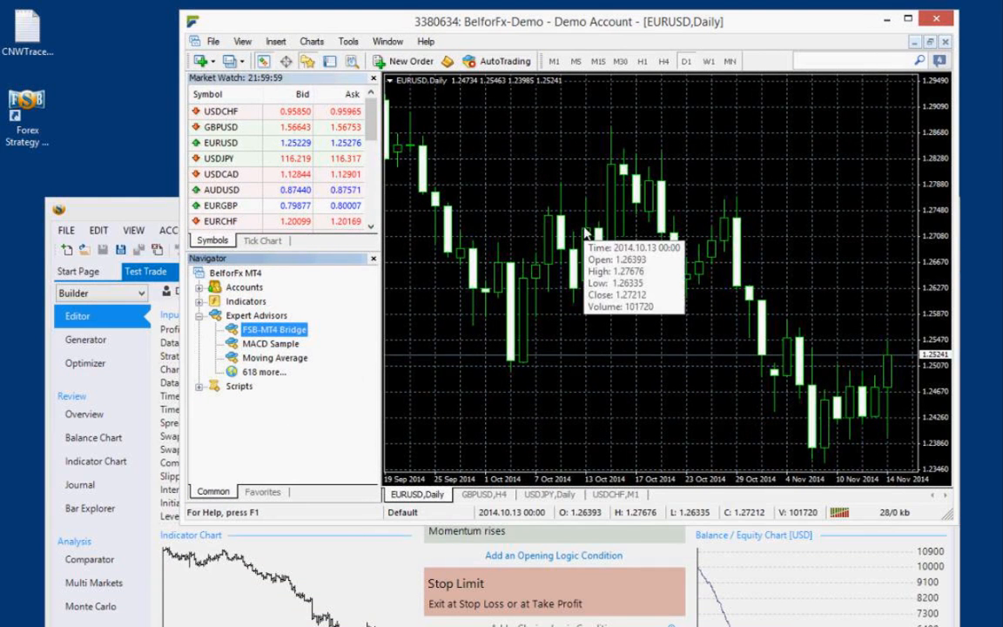
Switch to Forex Strategy Builder Professional and change the Test Trade strategy from Builder to Trader mode
{"action": "left_click_drag", "start_coordinate": [133, 210], "coordinate": [121, 204]}
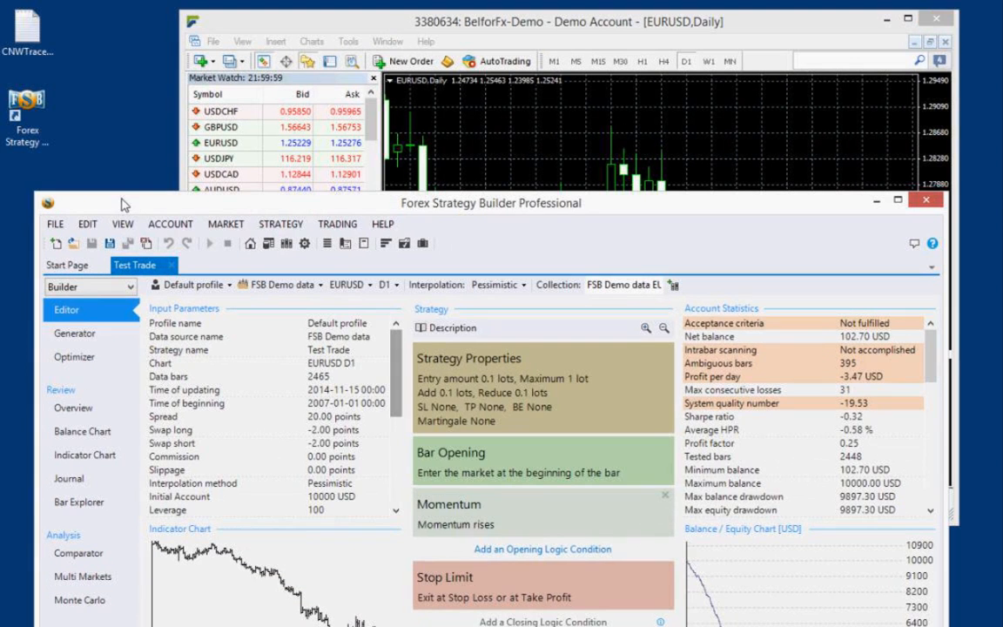
{"action": "left_click", "coordinate": [89, 287]}
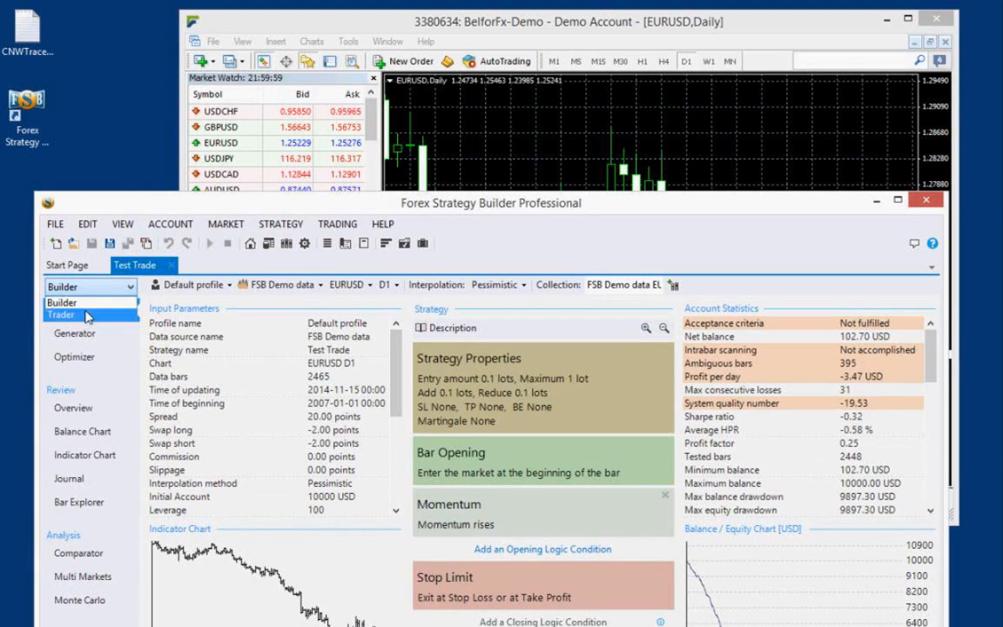
{"action": "left_click", "coordinate": [86, 313]}
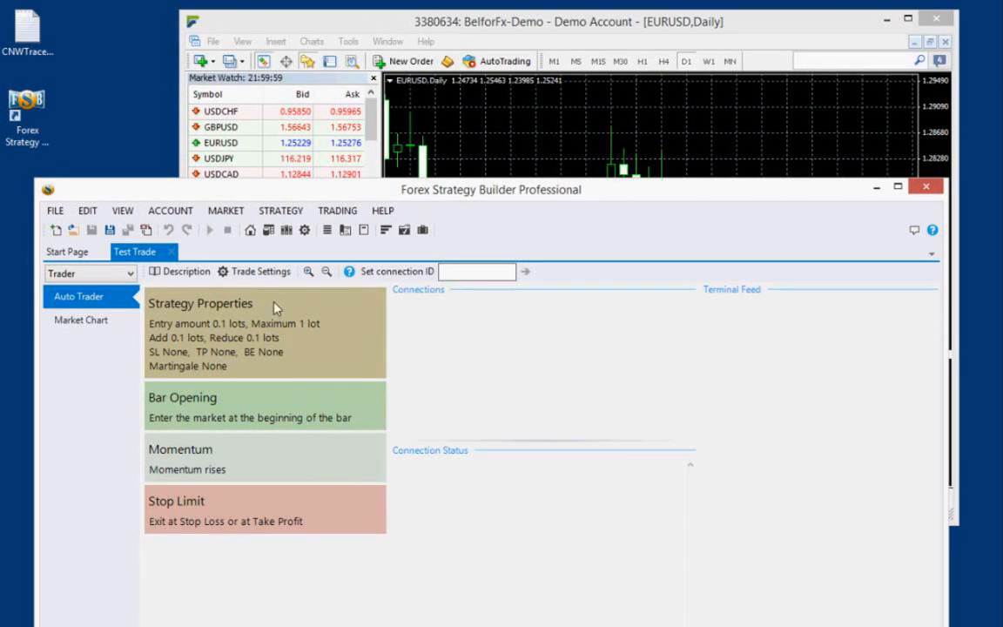
Switch to MetaTrader 4 and allow automated trading and DLL imports in its Expert Advisors options
{"action": "left_click", "coordinate": [547, 27]}
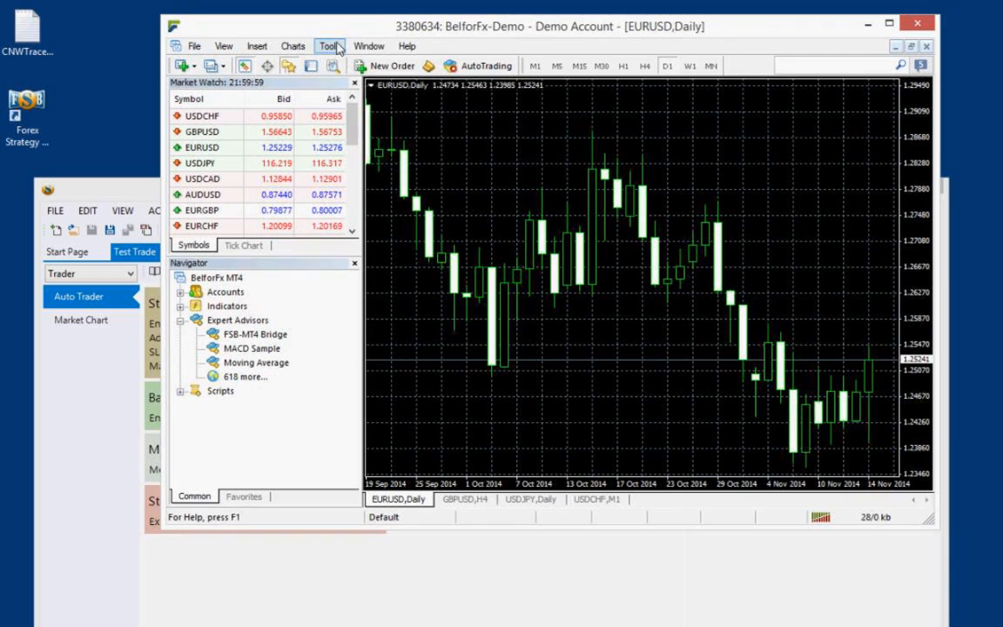
{"action": "left_click", "coordinate": [330, 47]}
{"action": "left_click", "coordinate": [344, 148]}
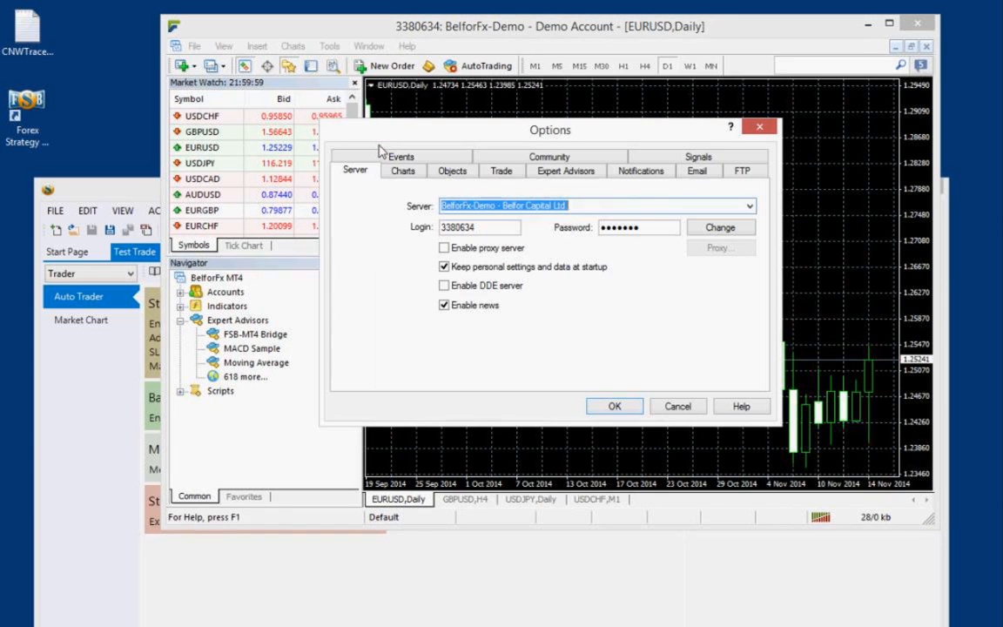
{"action": "left_click", "coordinate": [578, 174]}
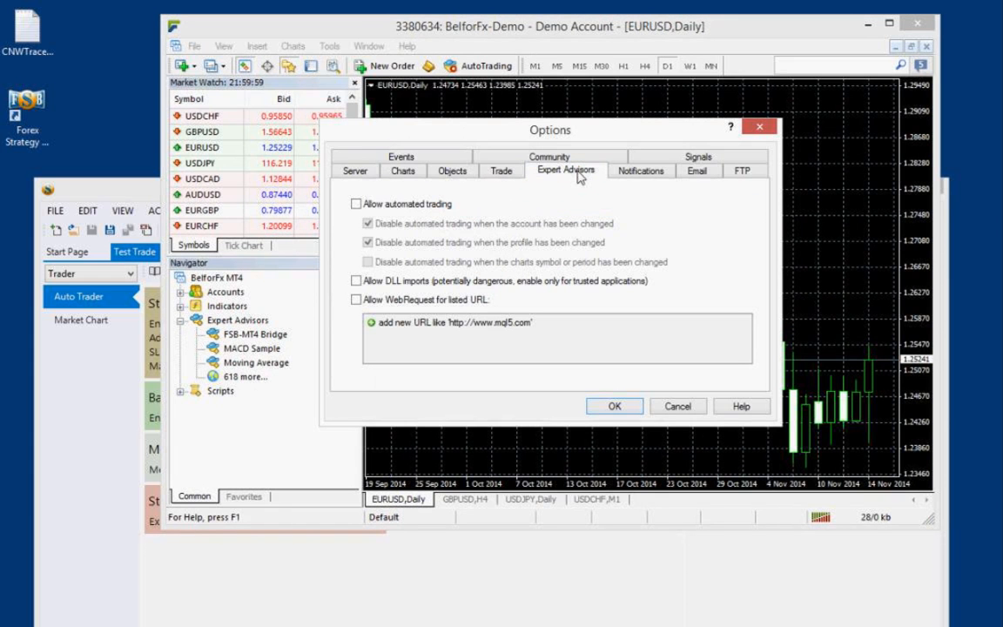
{"action": "left_click", "coordinate": [357, 205]}
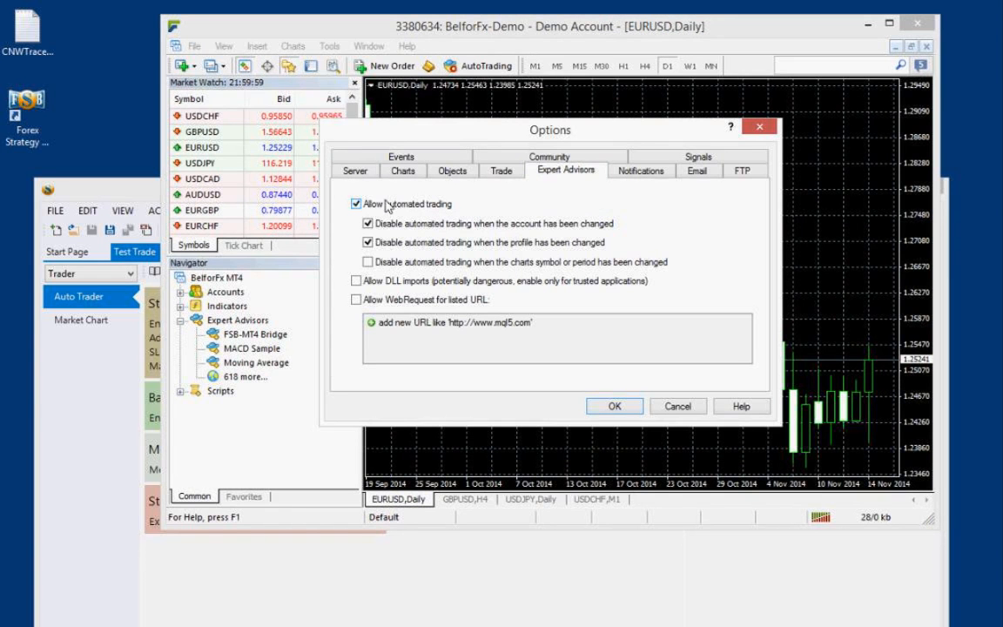
{"action": "left_click", "coordinate": [357, 282]}
{"action": "left_click", "coordinate": [609, 407]}
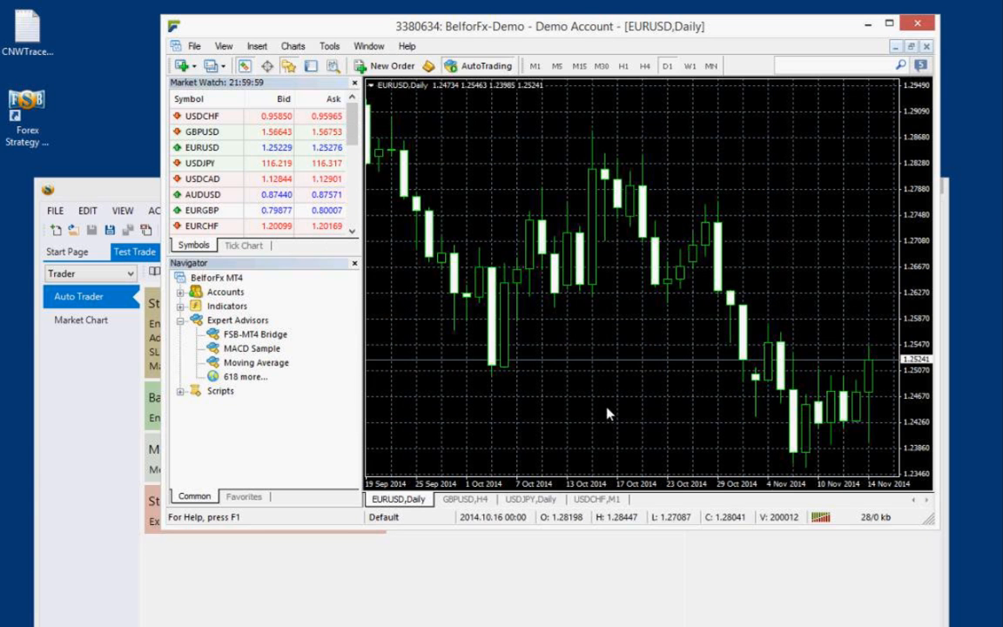
Set the EURUSD chart to the H1 timeframe
{"action": "left_click", "coordinate": [248, 334]}
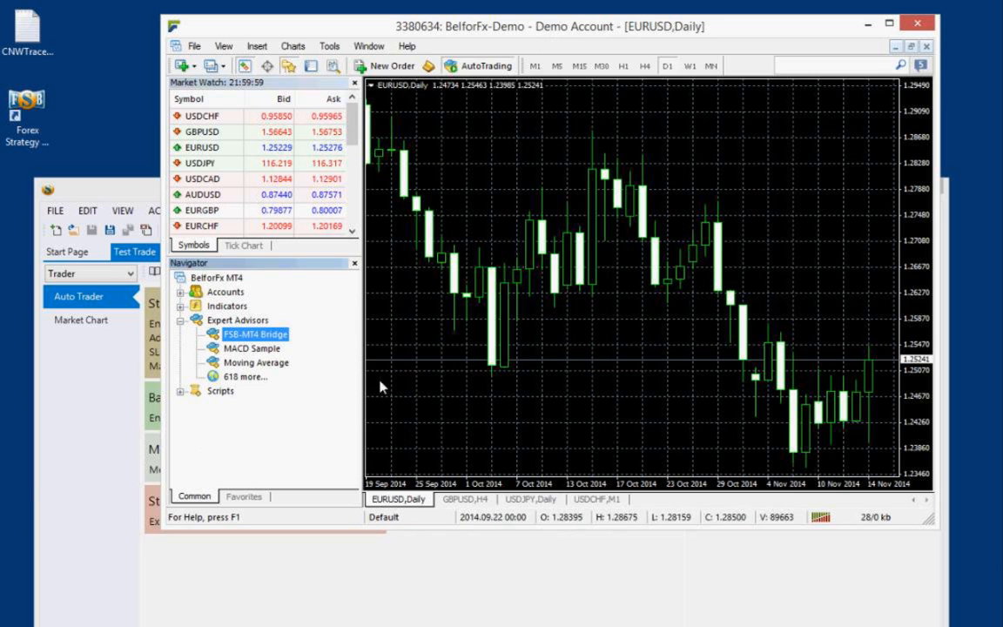
{"action": "left_click", "coordinate": [623, 72]}
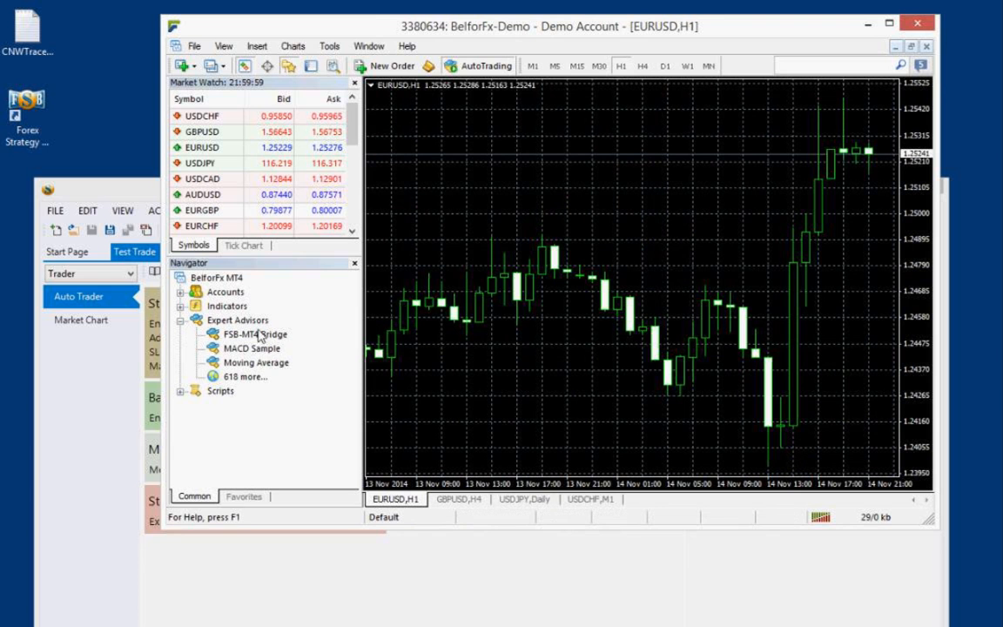
Review the FSB-MT4 Bridge expert's common settings and Connection_ID input on the EURUSD chart, cancel without attaching it, and return to Forex Strategy Builder Professional
{"action": "left_click_drag", "start_coordinate": [259, 336], "coordinate": [488, 164]}
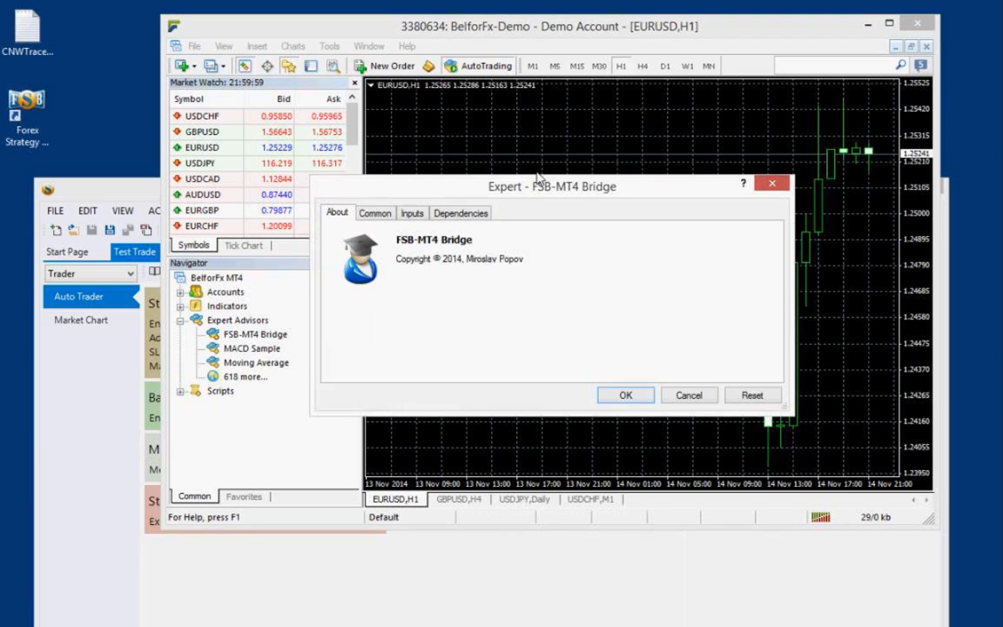
{"action": "left_click_drag", "start_coordinate": [541, 187], "coordinate": [613, 154]}
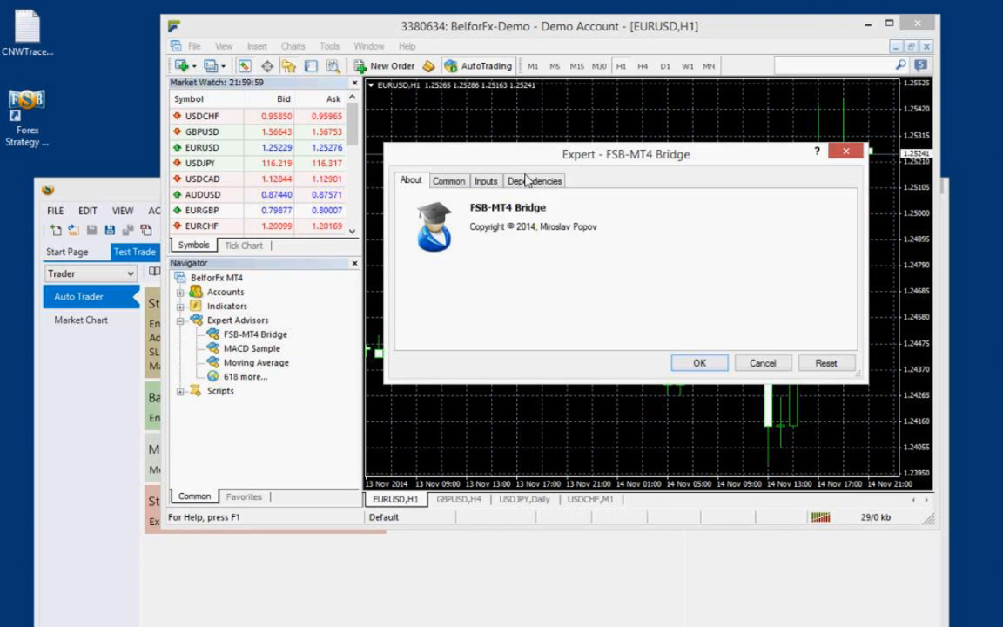
{"action": "left_click", "coordinate": [449, 181]}
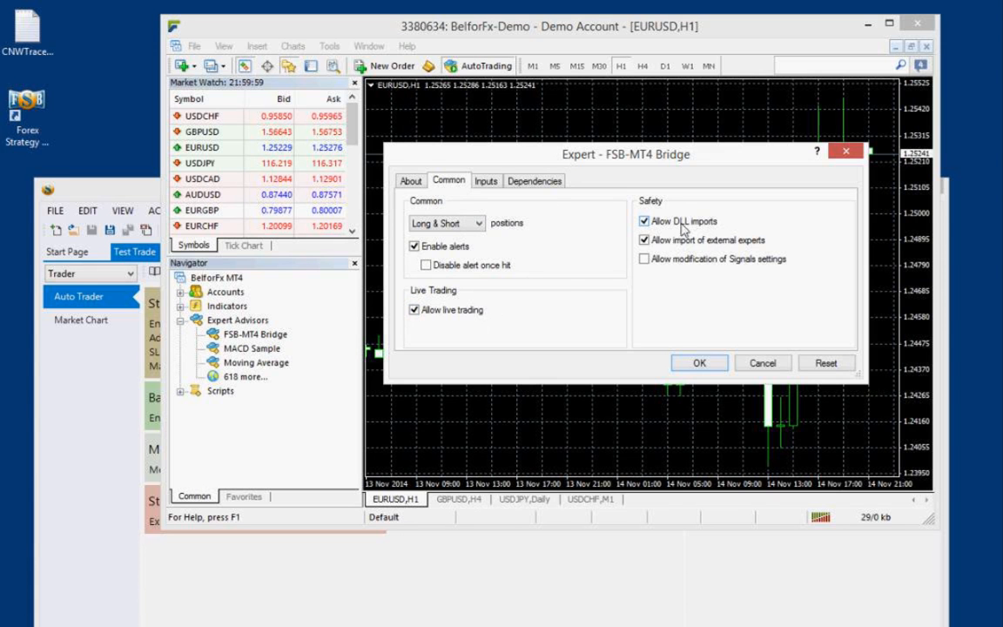
{"action": "left_click", "coordinate": [486, 182]}
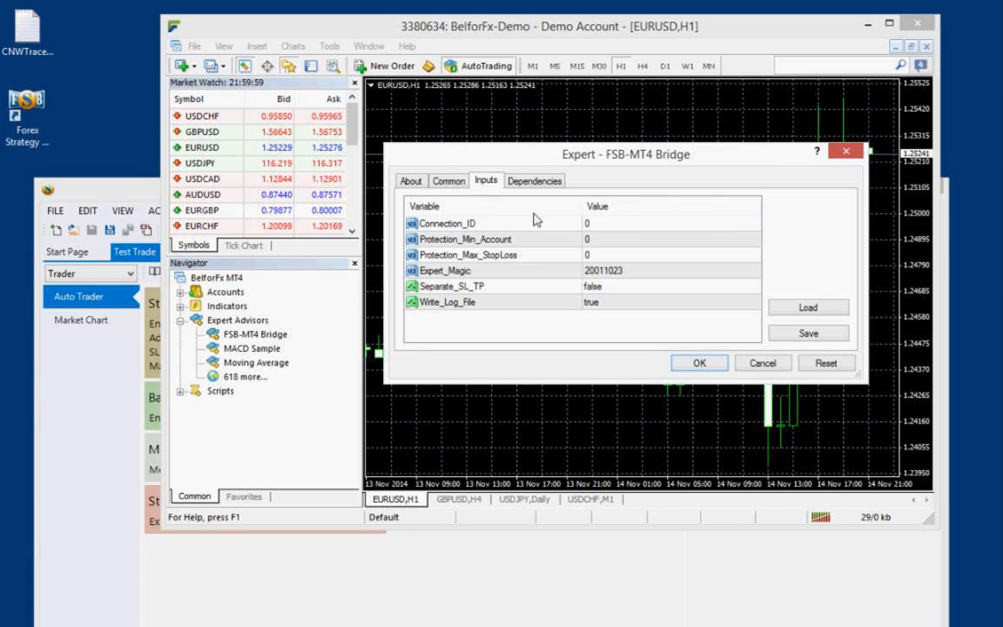
{"action": "left_click", "coordinate": [456, 226]}
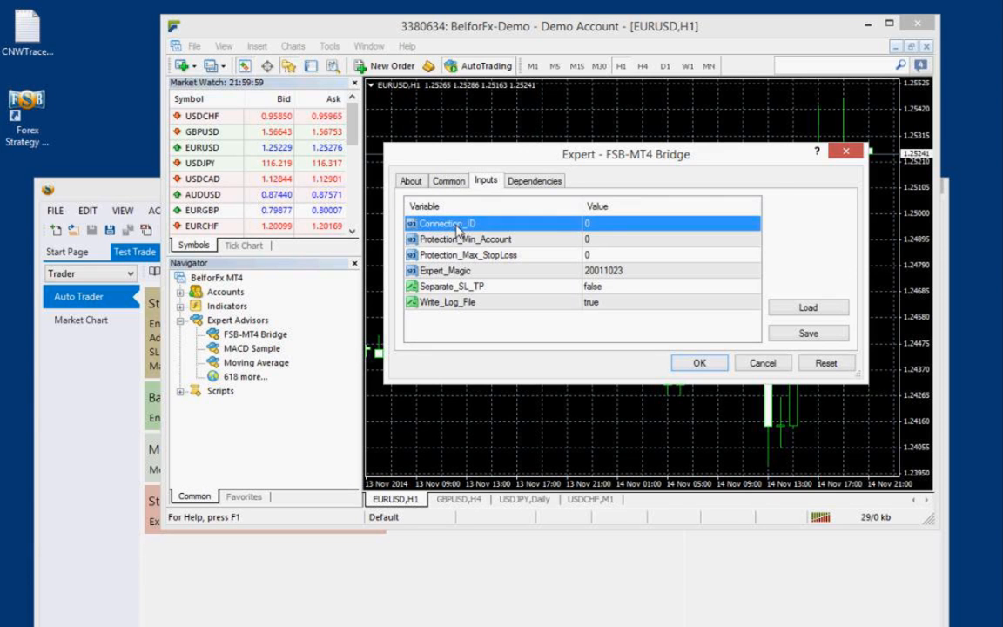
{"action": "left_click", "coordinate": [605, 225]}
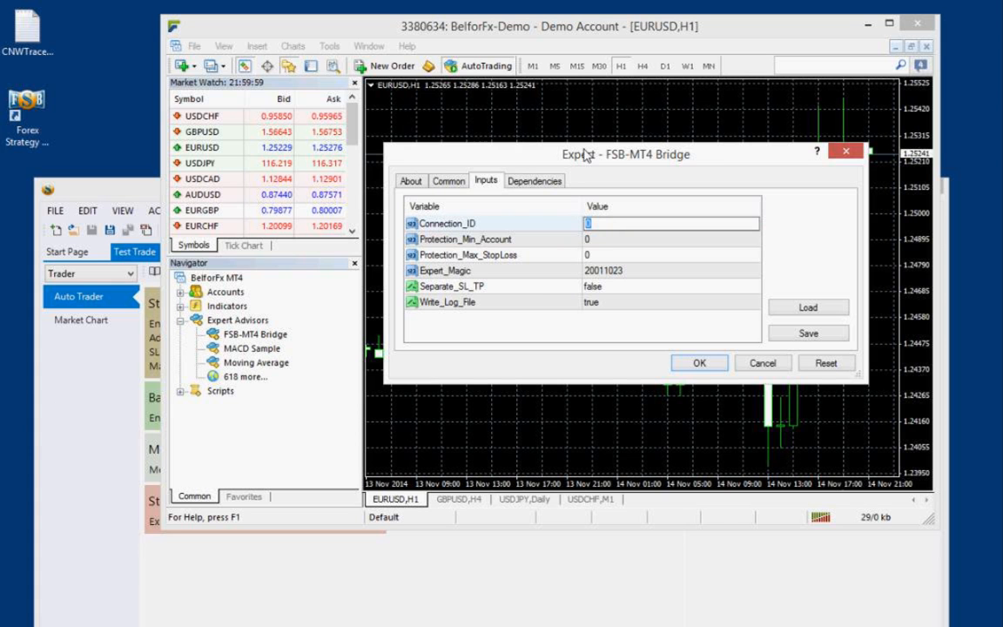
{"action": "left_click", "coordinate": [756, 364]}
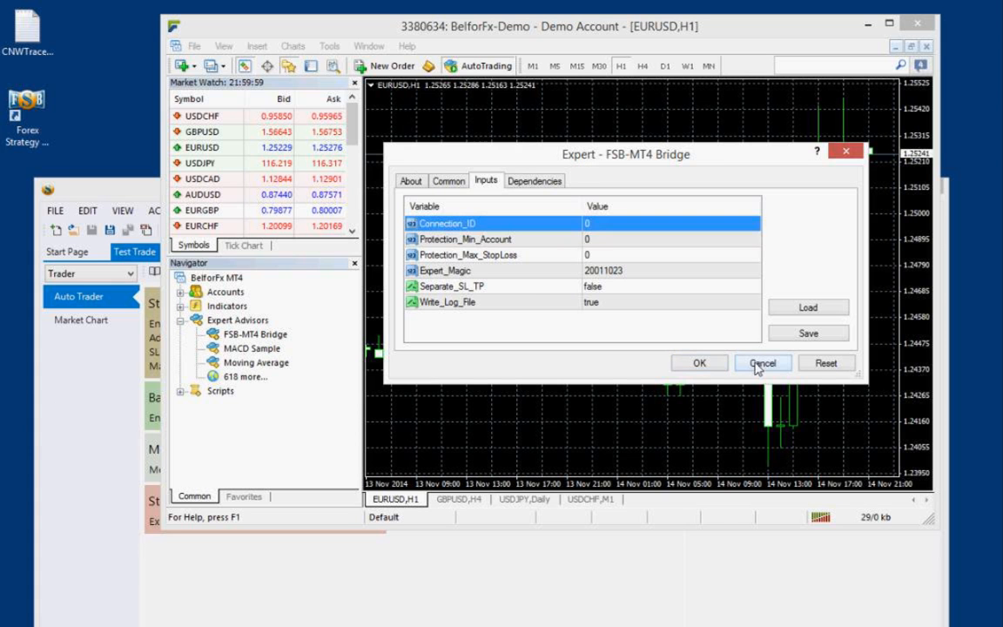
{"action": "left_click", "coordinate": [760, 363]}
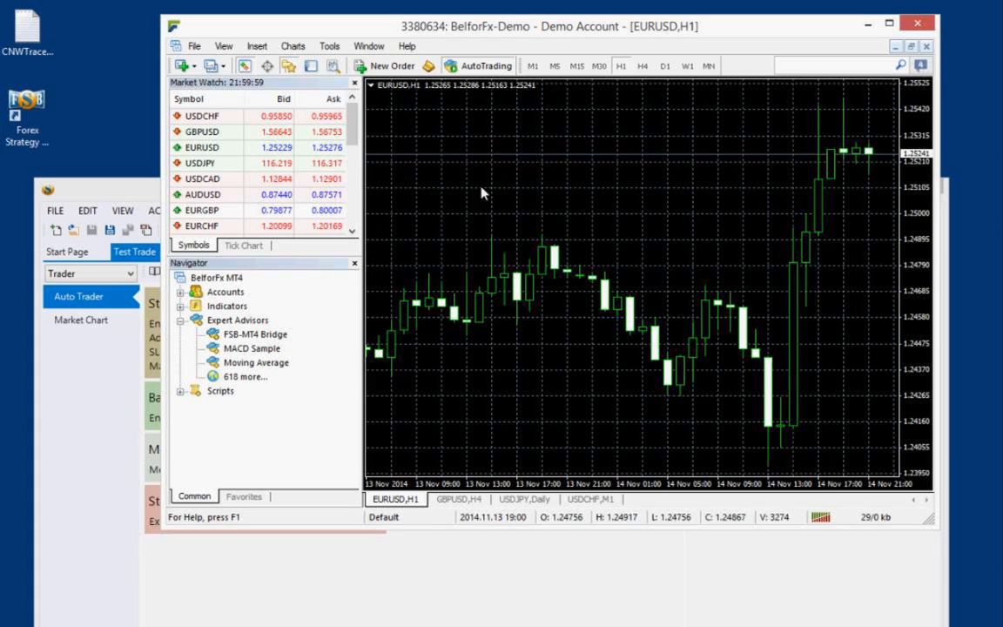
{"action": "left_click", "coordinate": [116, 180]}
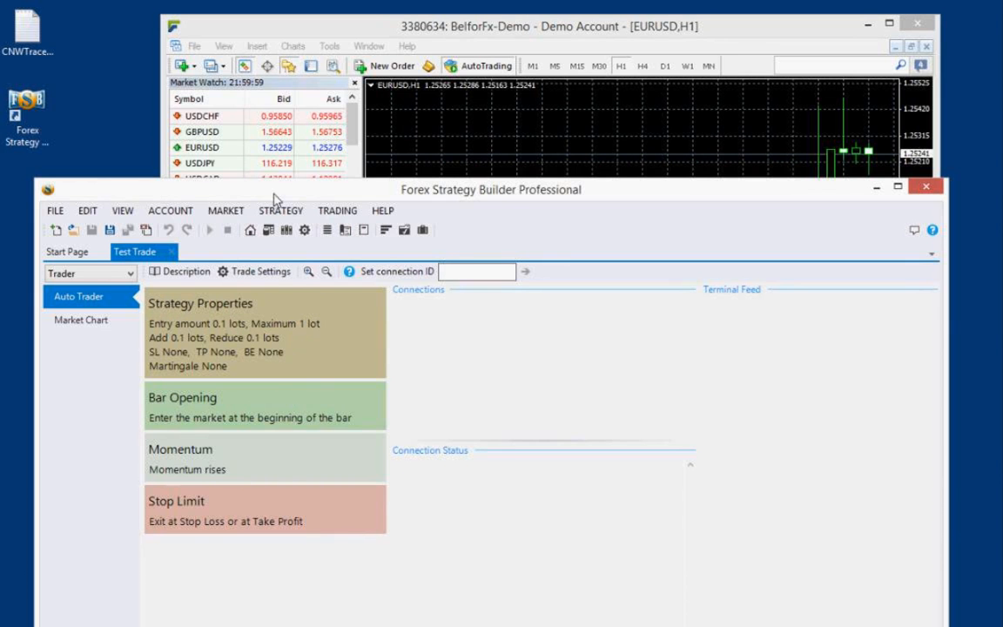
Switch to MetaTrader 4 and attach the FSB-MT4 Bridge expert to the EURUSD H1 chart with Connection_ID 100
{"action": "left_click_drag", "start_coordinate": [275, 199], "coordinate": [250, 235]}
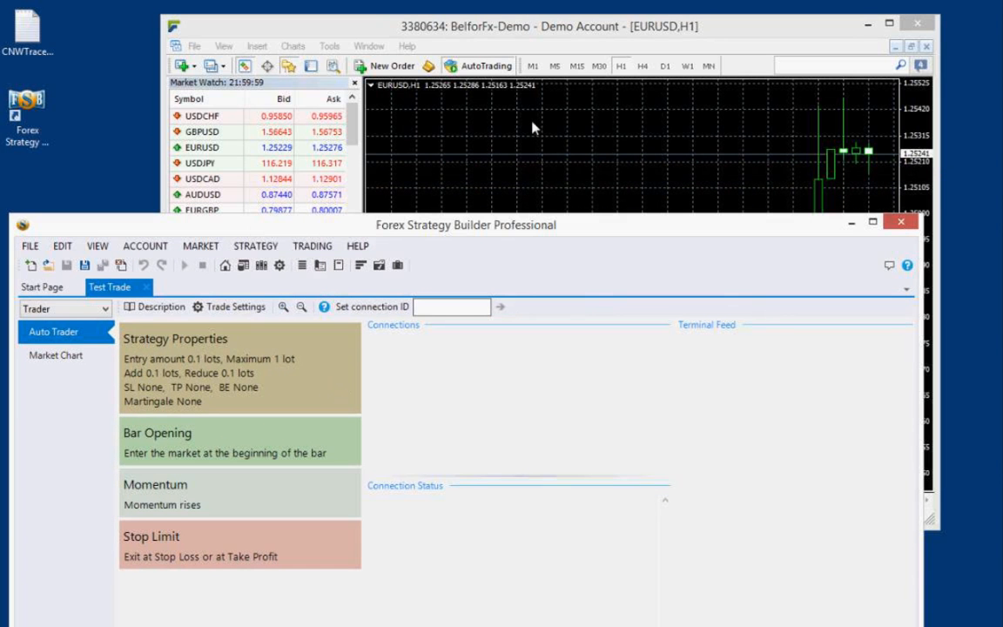
{"action": "left_click_drag", "start_coordinate": [560, 27], "coordinate": [605, 23]}
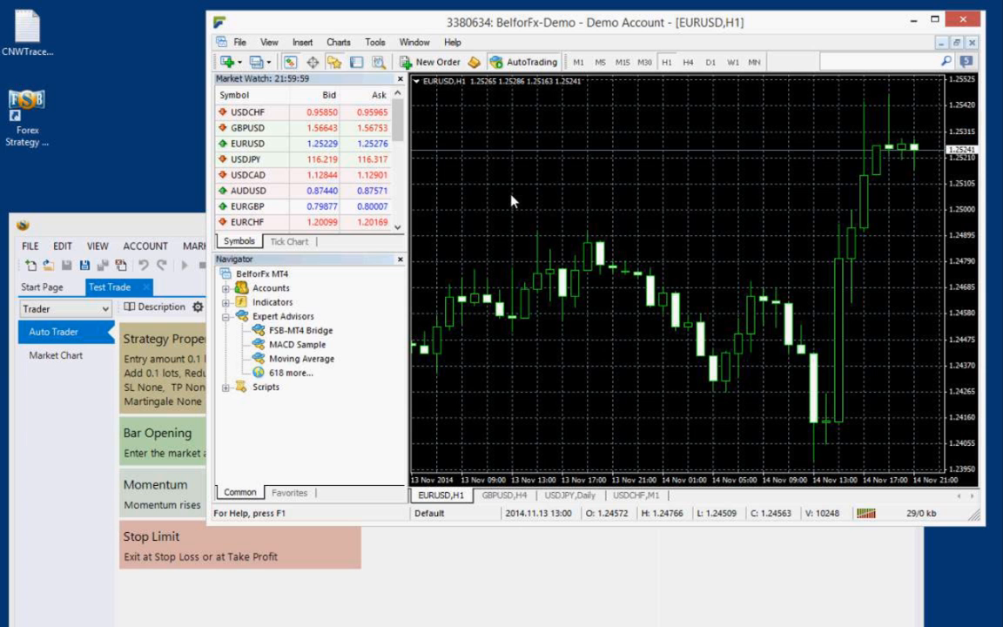
{"action": "double_click", "coordinate": [307, 331]}
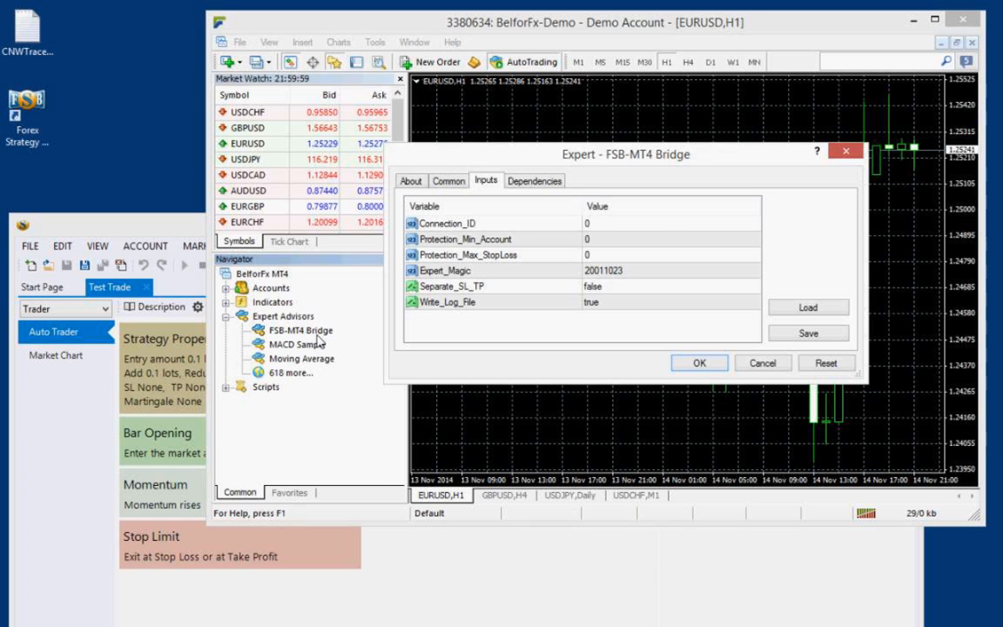
{"action": "left_click_drag", "start_coordinate": [510, 156], "coordinate": [588, 138]}
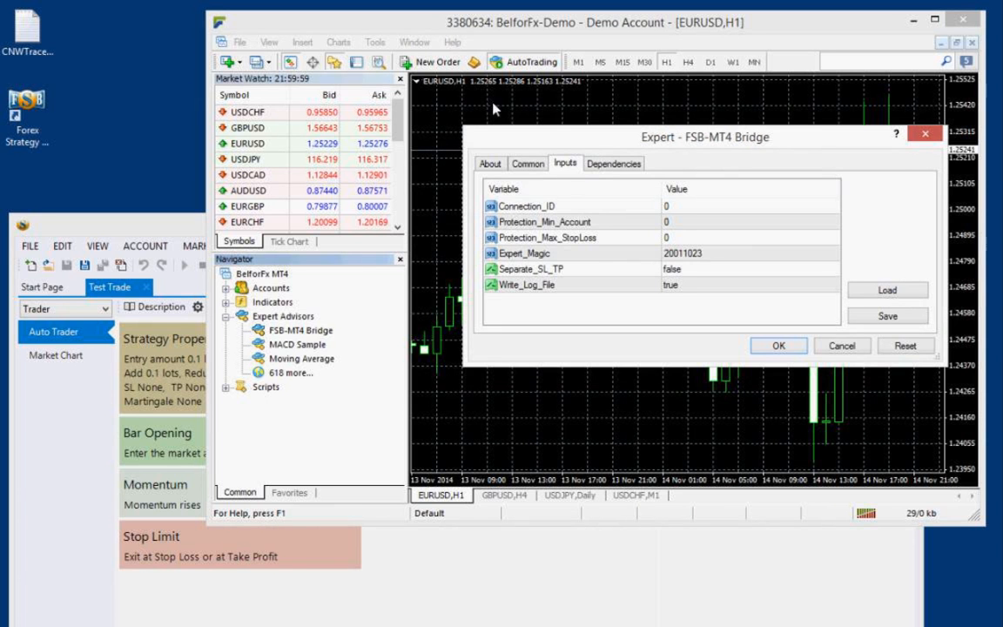
{"action": "double_click", "coordinate": [612, 206]}
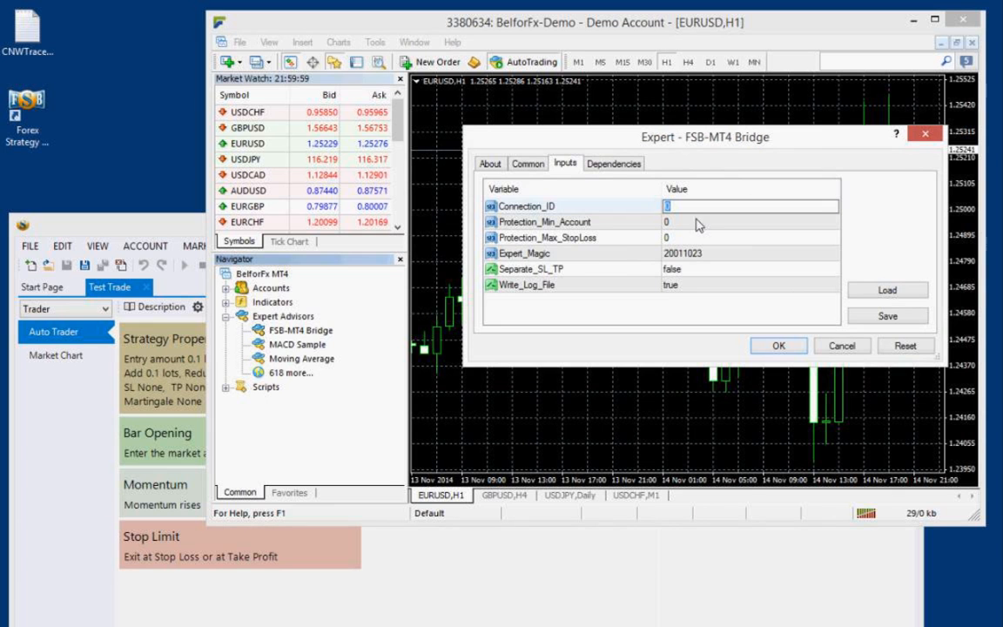
{"action": "type", "text": "100"}
{"action": "key", "text": "Return"}
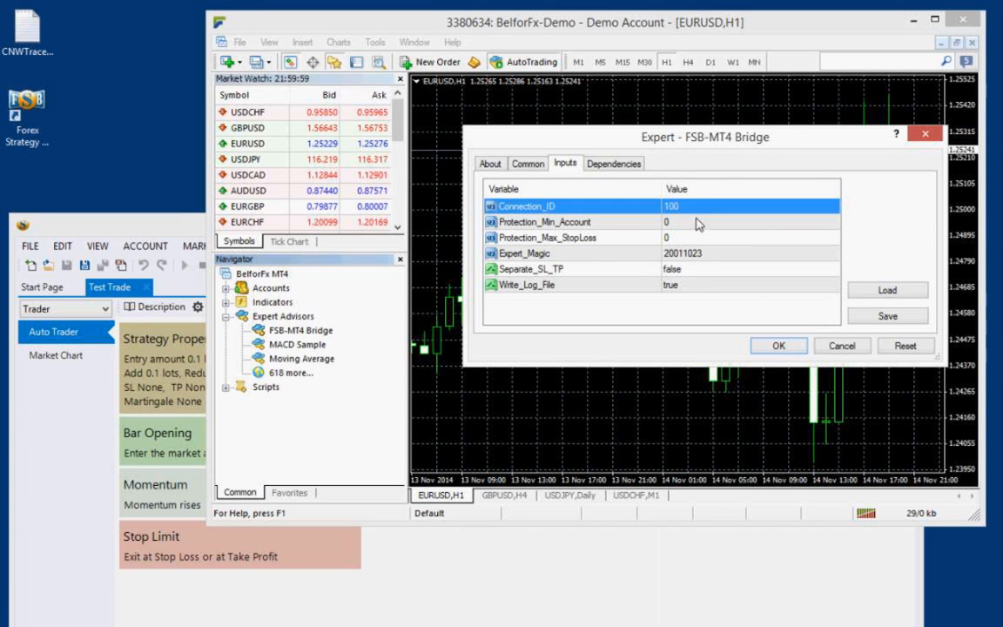
{"action": "left_click", "coordinate": [780, 347]}
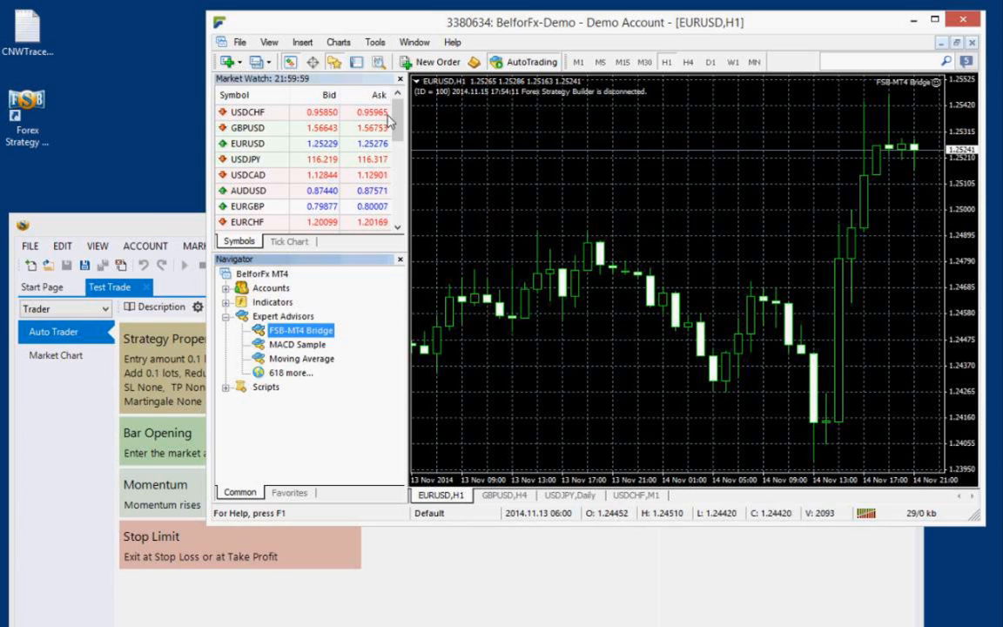
Switch to Forex Strategy Builder Professional and connect the Test Trade strategy in Trader mode using connection ID 100
{"action": "left_click_drag", "start_coordinate": [150, 225], "coordinate": [174, 212]}
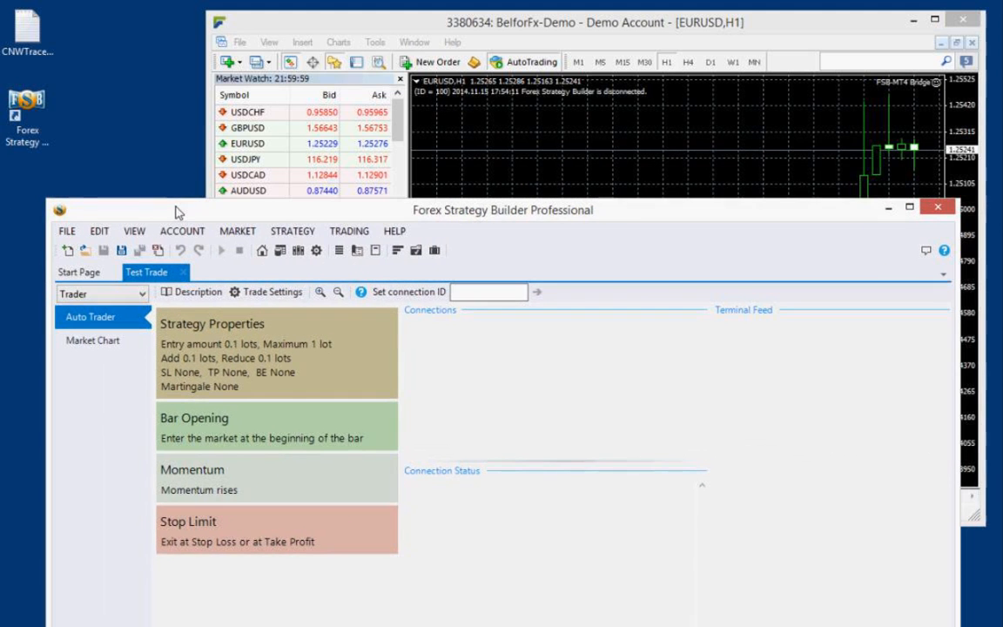
{"action": "left_click", "coordinate": [119, 294]}
{"action": "left_click", "coordinate": [116, 310]}
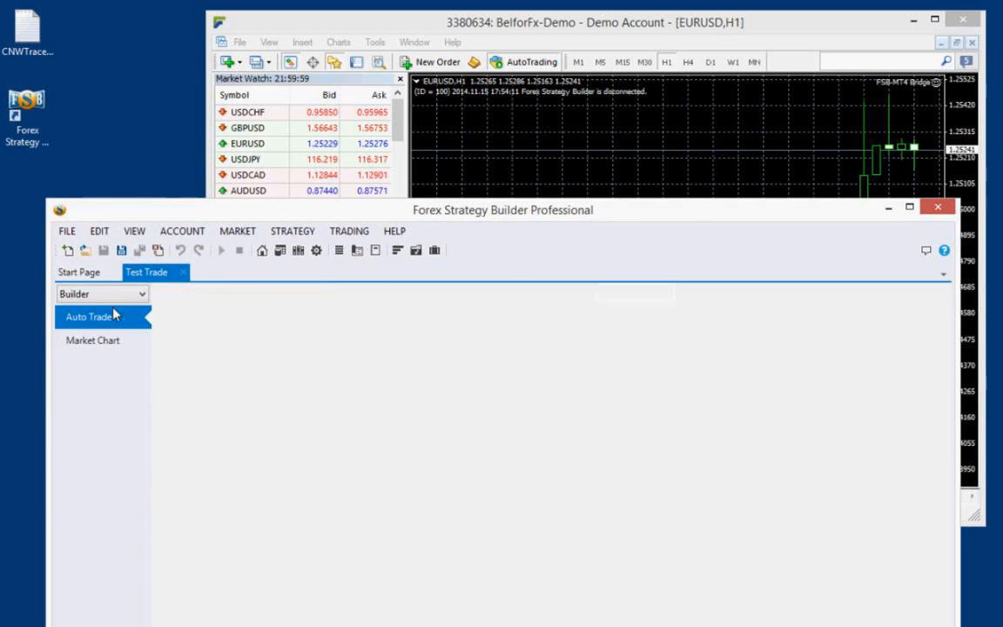
{"action": "left_click", "coordinate": [75, 292]}
{"action": "left_click", "coordinate": [98, 325]}
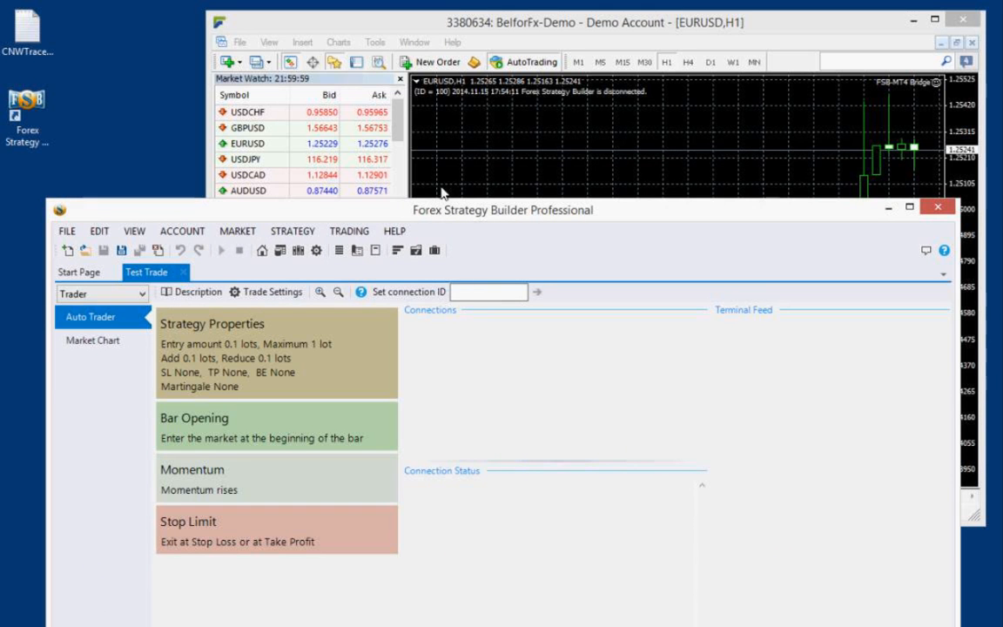
{"action": "left_click", "coordinate": [496, 291]}
{"action": "type", "text": "100"}
{"action": "key", "text": "Return"}
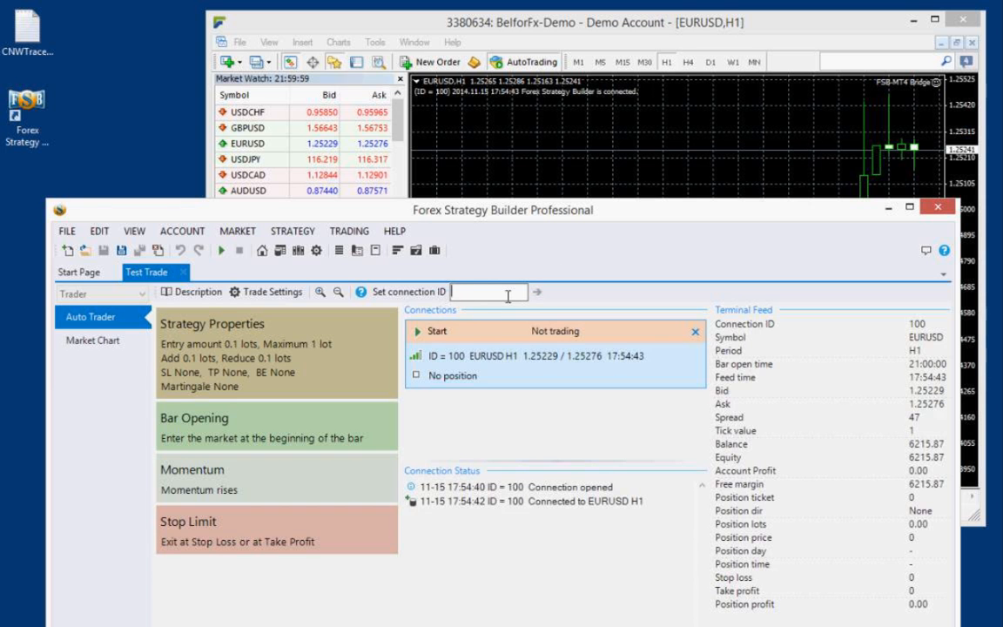
Start automatic trading of Test Trade on the EURUSD H1 connection and stop it again
{"action": "left_click_drag", "start_coordinate": [580, 218], "coordinate": [554, 199]}
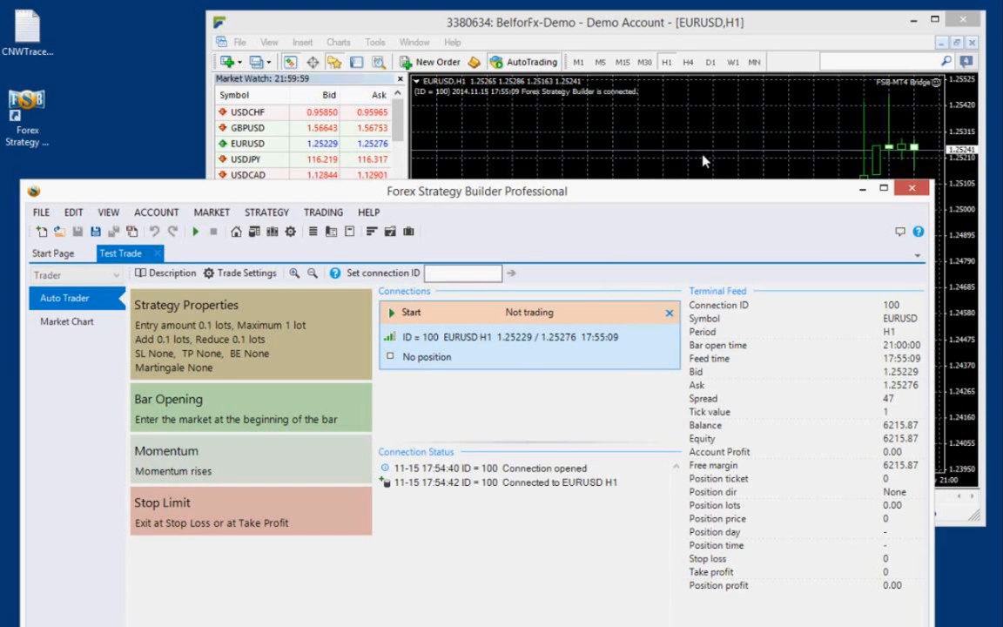
{"action": "left_click_drag", "start_coordinate": [639, 197], "coordinate": [627, 156]}
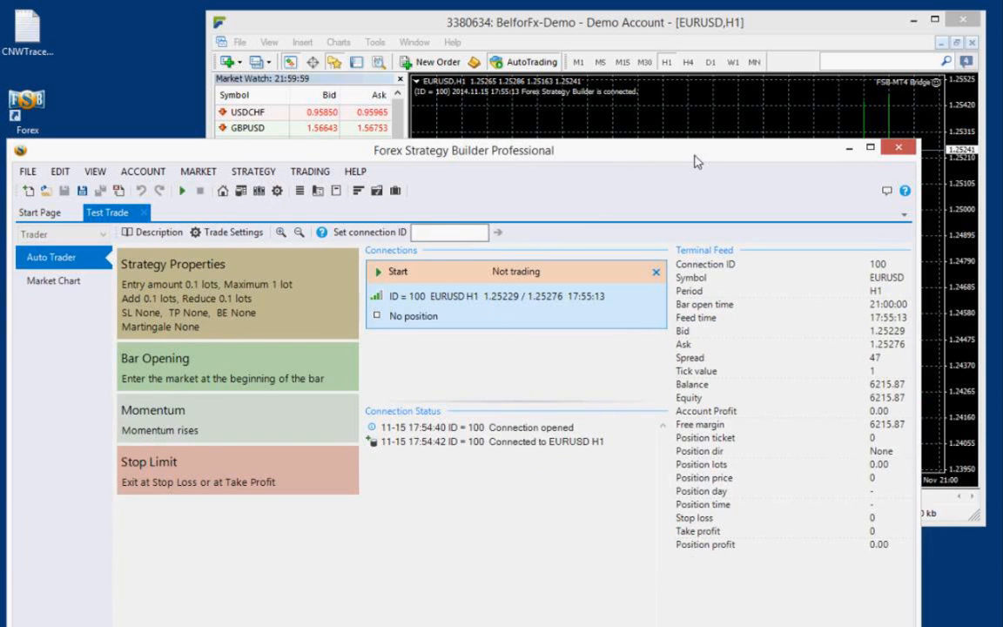
{"action": "left_click_drag", "start_coordinate": [695, 155], "coordinate": [705, 120]}
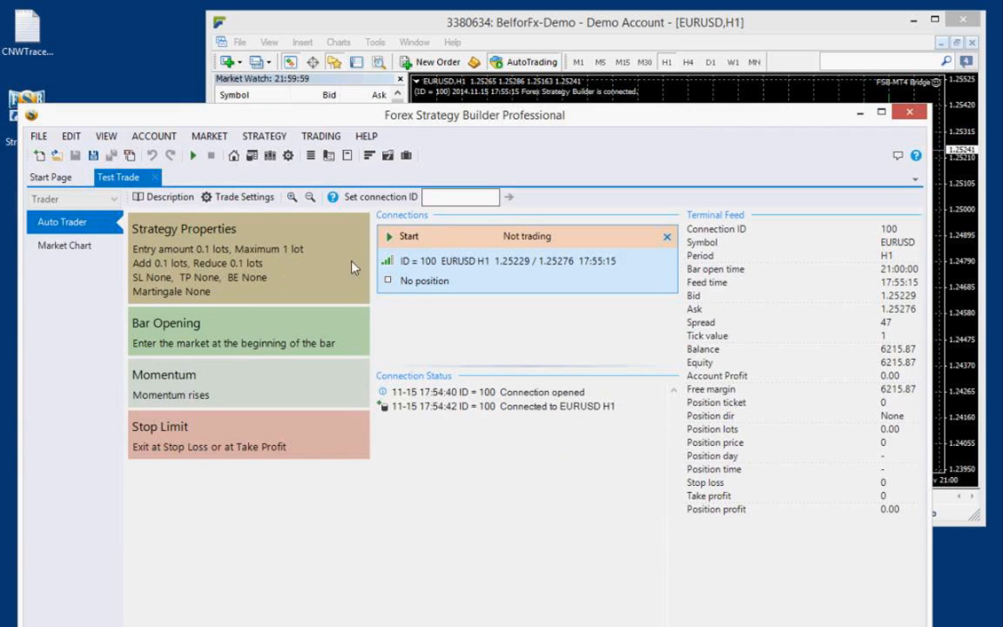
{"action": "left_click", "coordinate": [393, 237]}
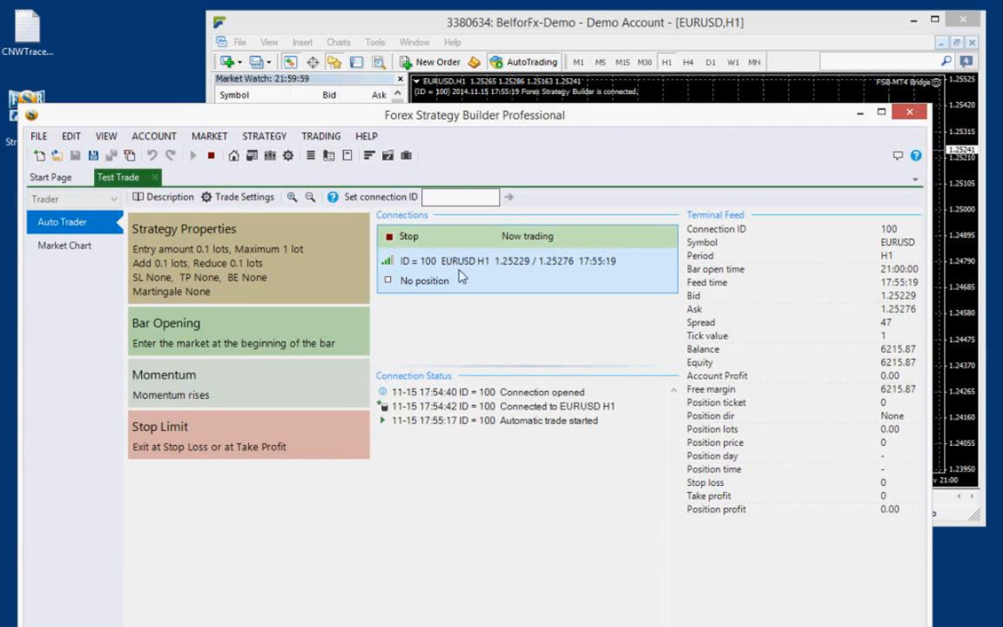
{"action": "left_click", "coordinate": [403, 236]}
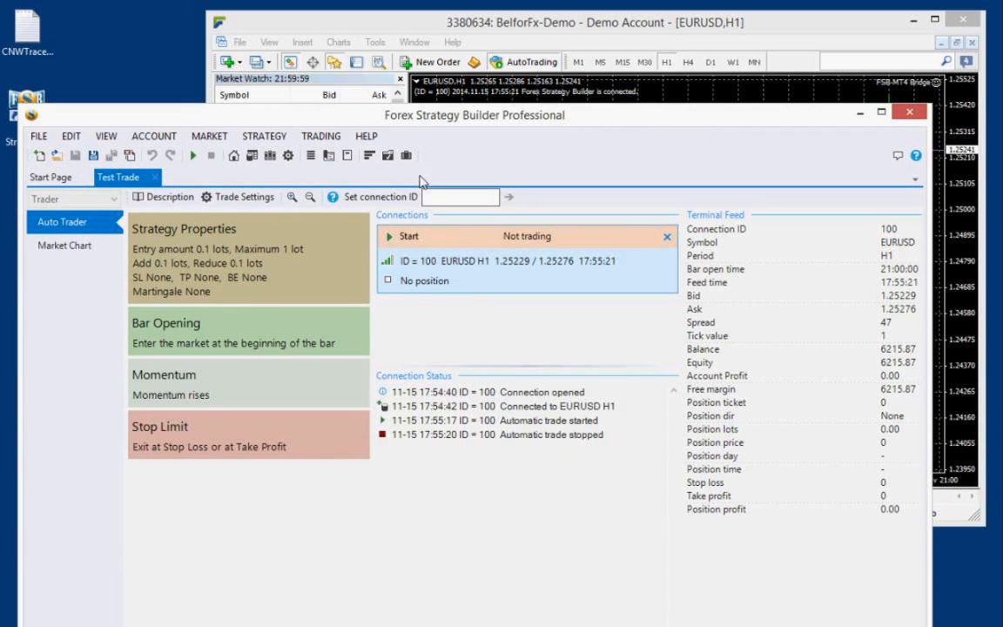
Remove the EURUSD H1 connection with ID 100 and close the Test Trade strategy
{"action": "left_click_drag", "start_coordinate": [383, 116], "coordinate": [407, 110]}
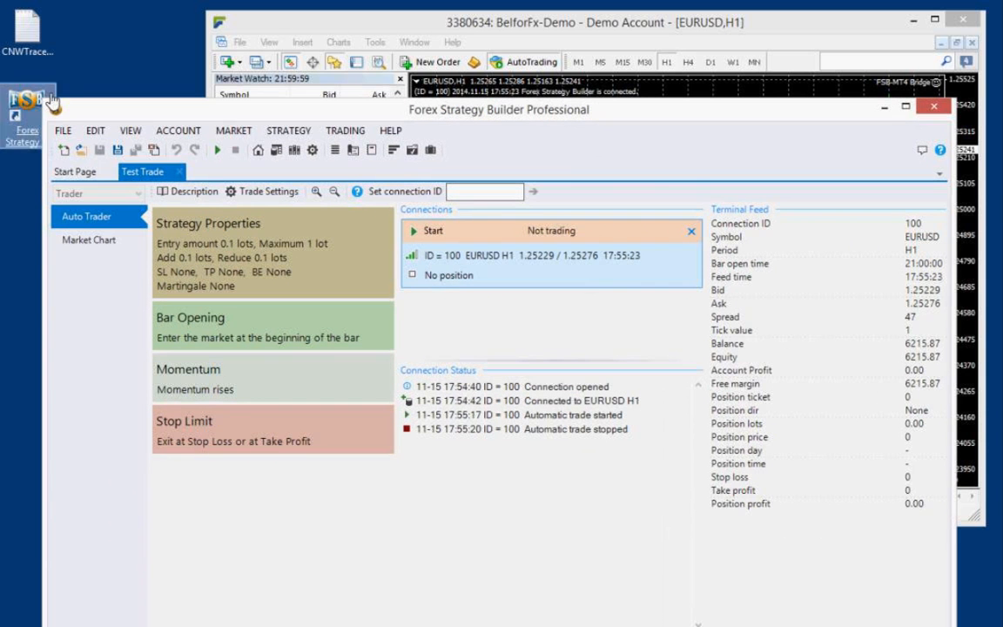
{"action": "left_click_drag", "start_coordinate": [43, 98], "coordinate": [198, 139]}
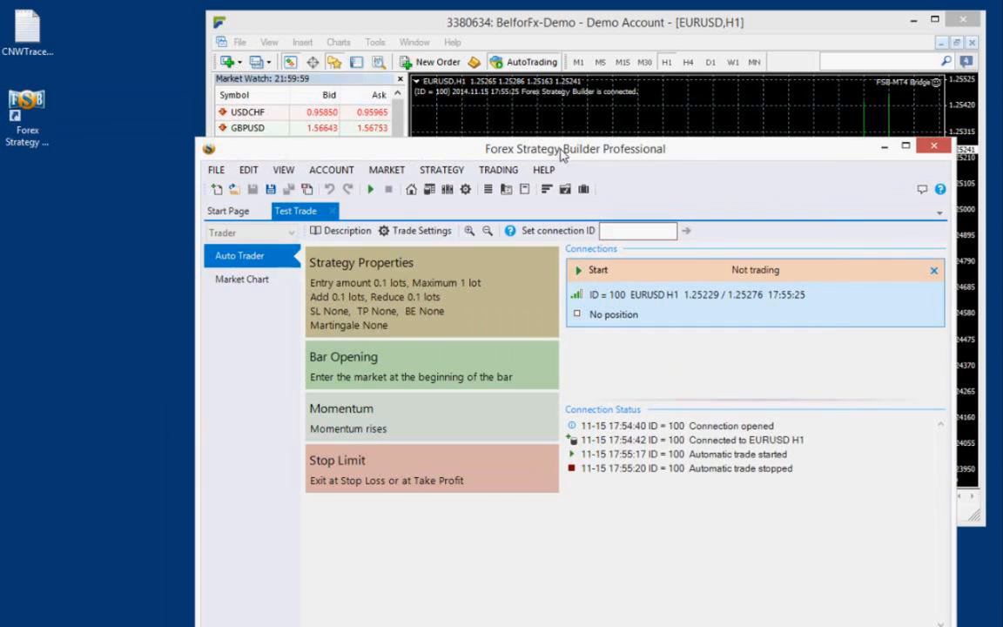
{"action": "left_click_drag", "start_coordinate": [566, 149], "coordinate": [459, 119]}
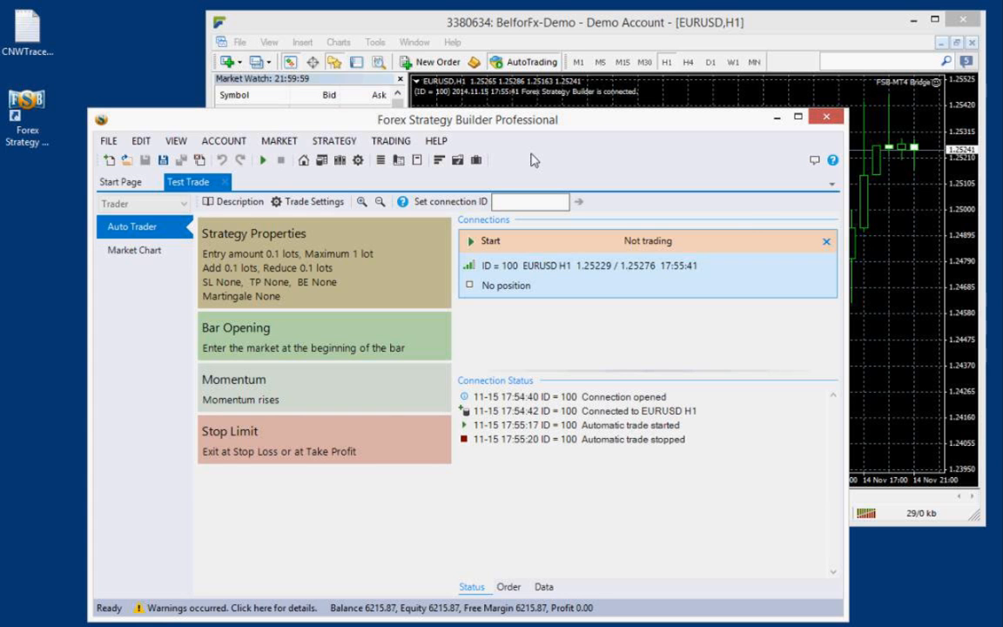
{"action": "left_click", "coordinate": [827, 244]}
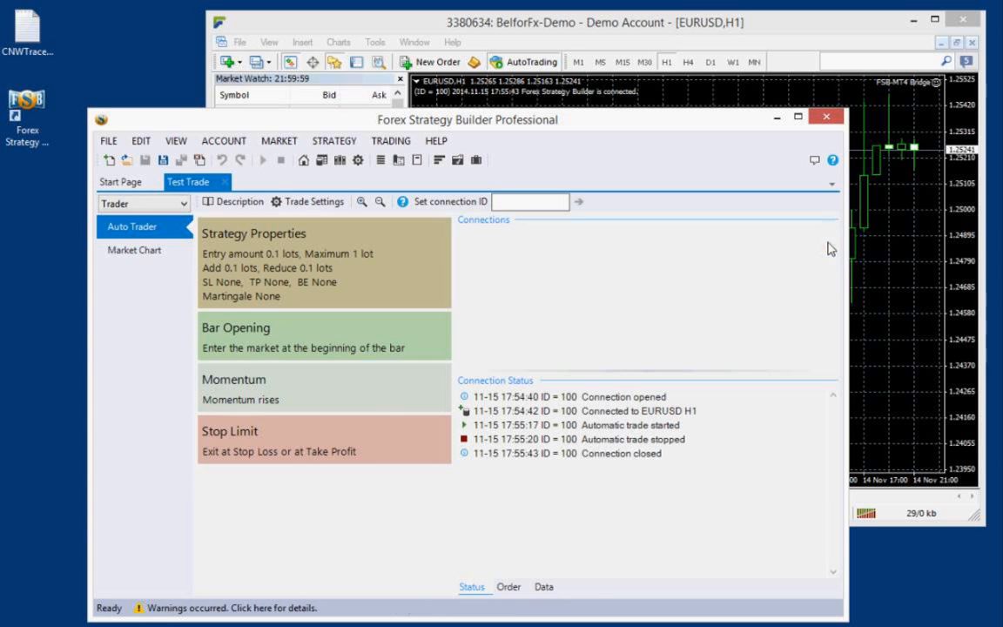
{"action": "left_click", "coordinate": [225, 182]}
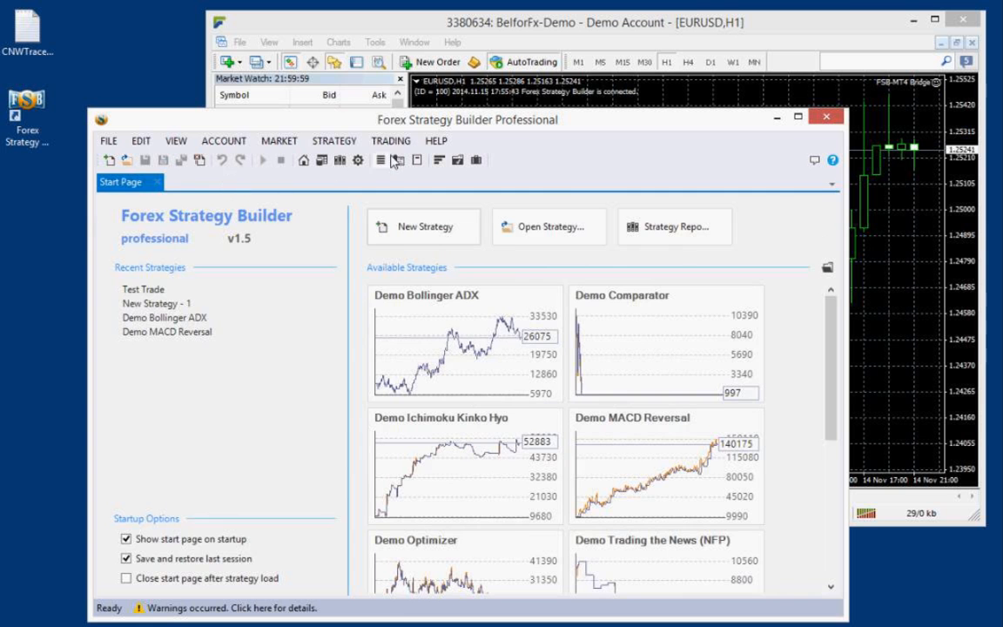
{"action": "left_click_drag", "start_coordinate": [426, 122], "coordinate": [414, 65]}
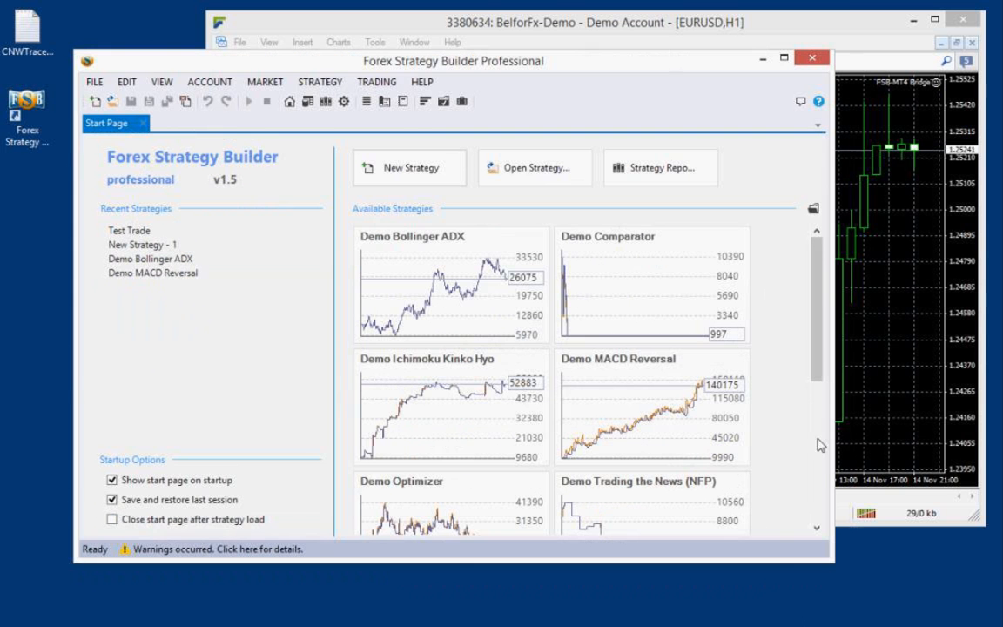
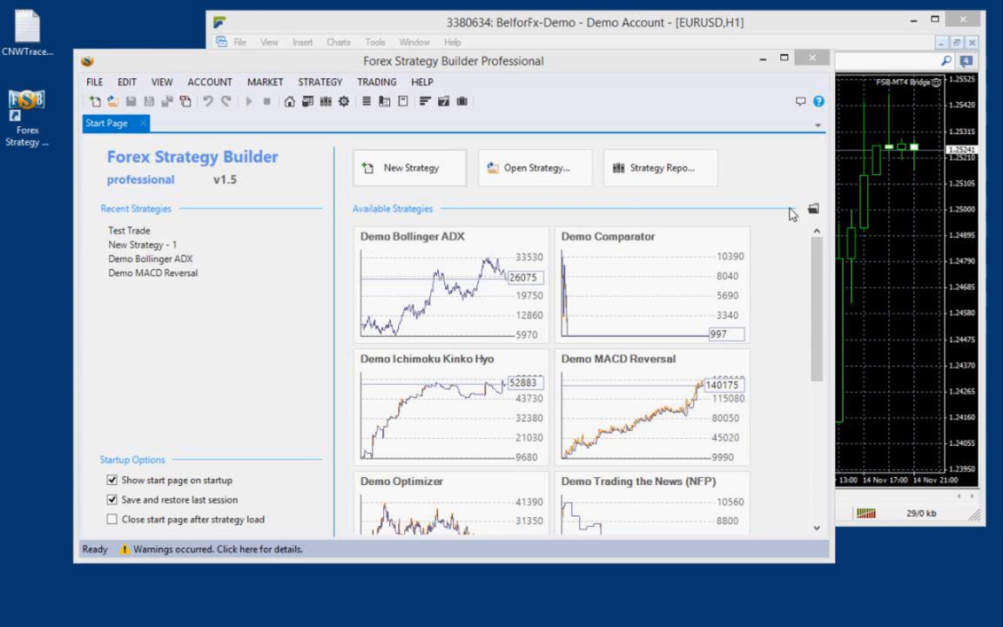
{"action": "left_click", "coordinate": [586, 27]}
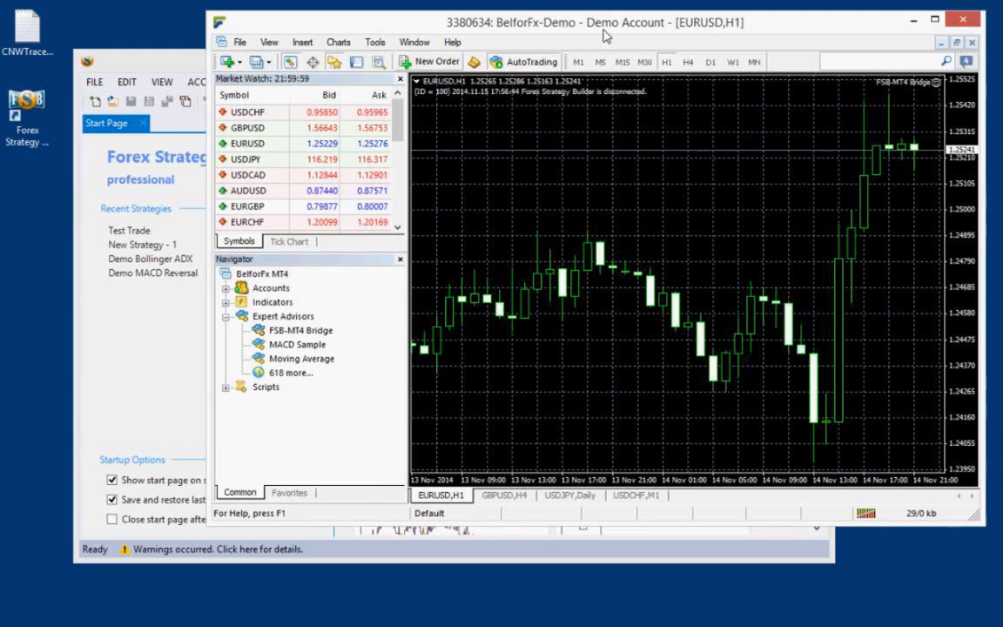
{"action": "left_click_drag", "start_coordinate": [139, 62], "coordinate": [139, 104]}
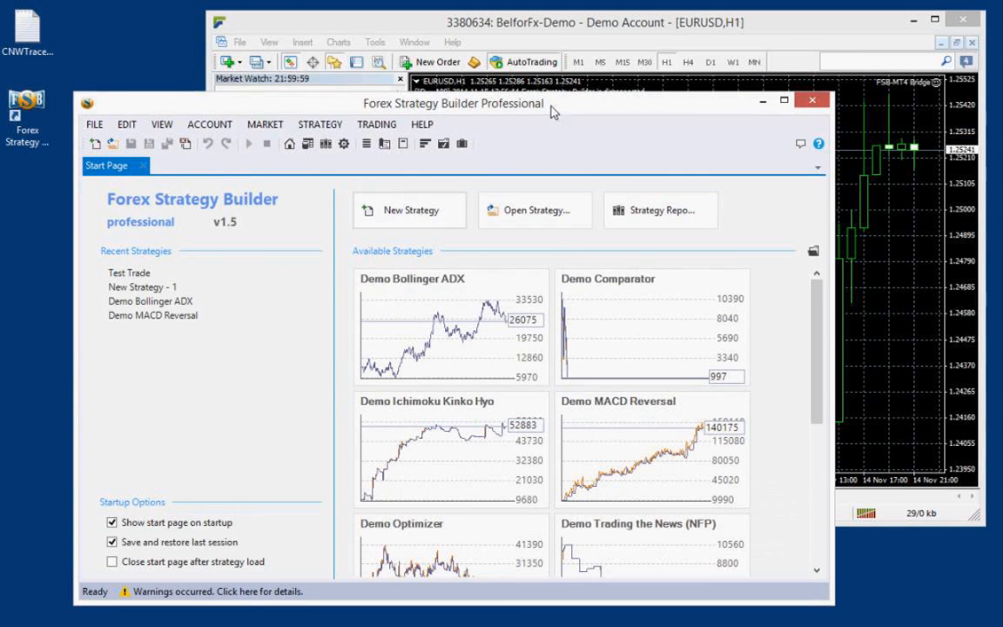
{"action": "left_click", "coordinate": [555, 30]}
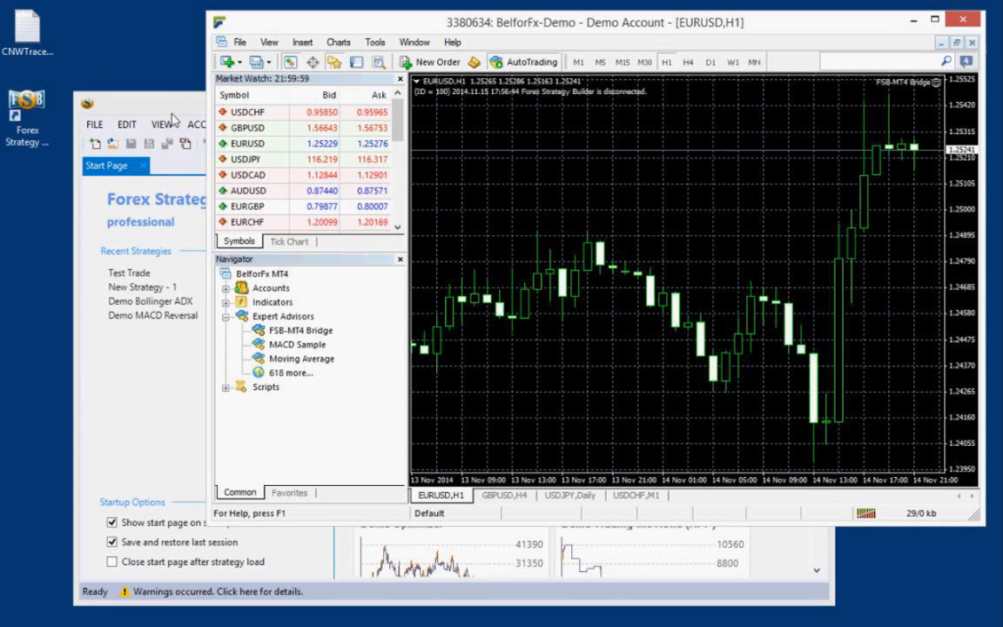
{"action": "left_click", "coordinate": [135, 98]}
{"action": "left_click_drag", "start_coordinate": [135, 130], "coordinate": [135, 131]}
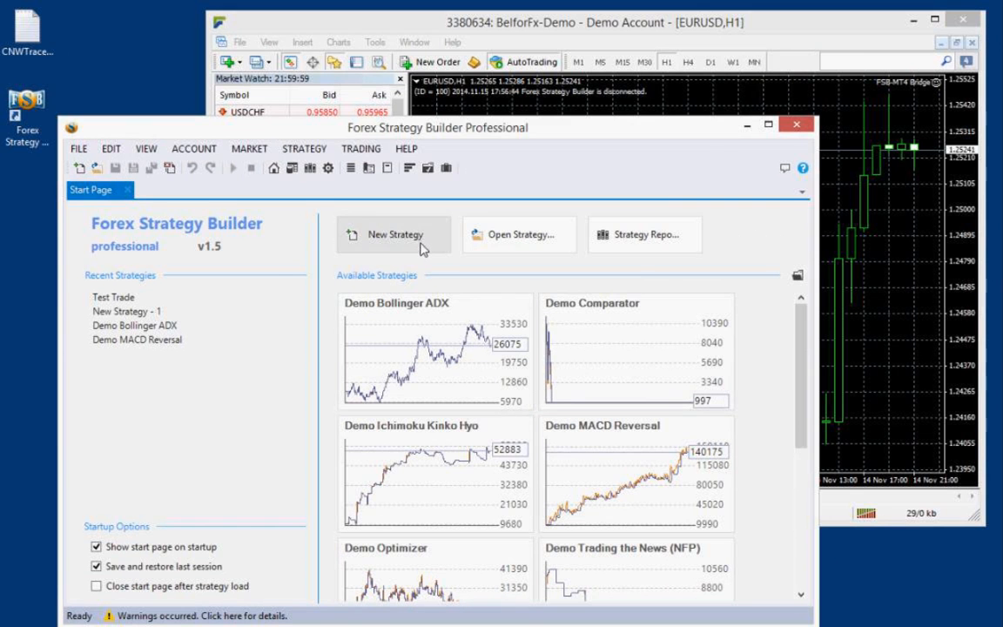
{"action": "left_click", "coordinate": [522, 22]}
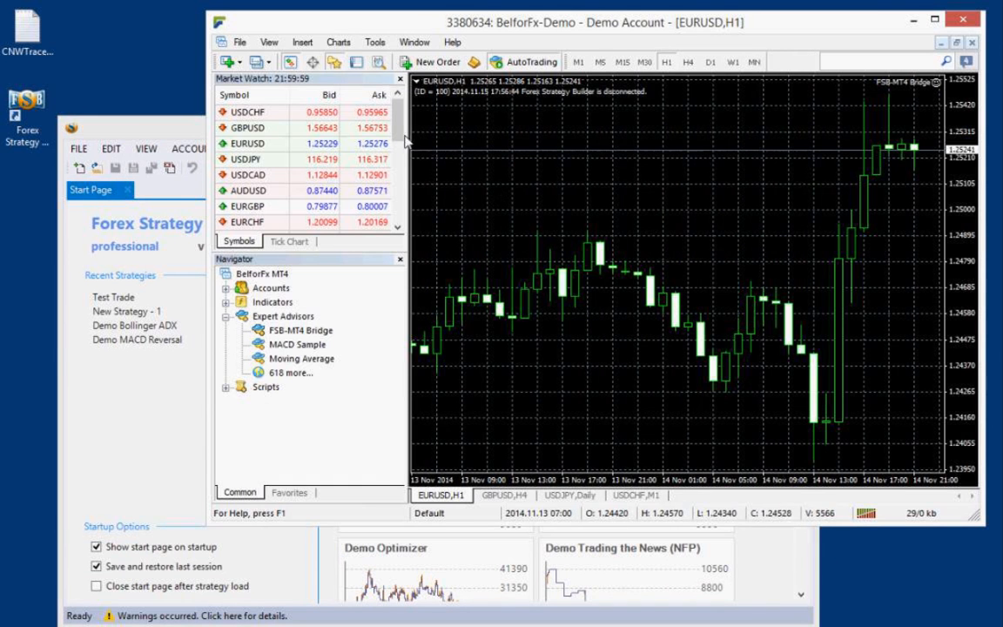
{"action": "left_click", "coordinate": [176, 318]}
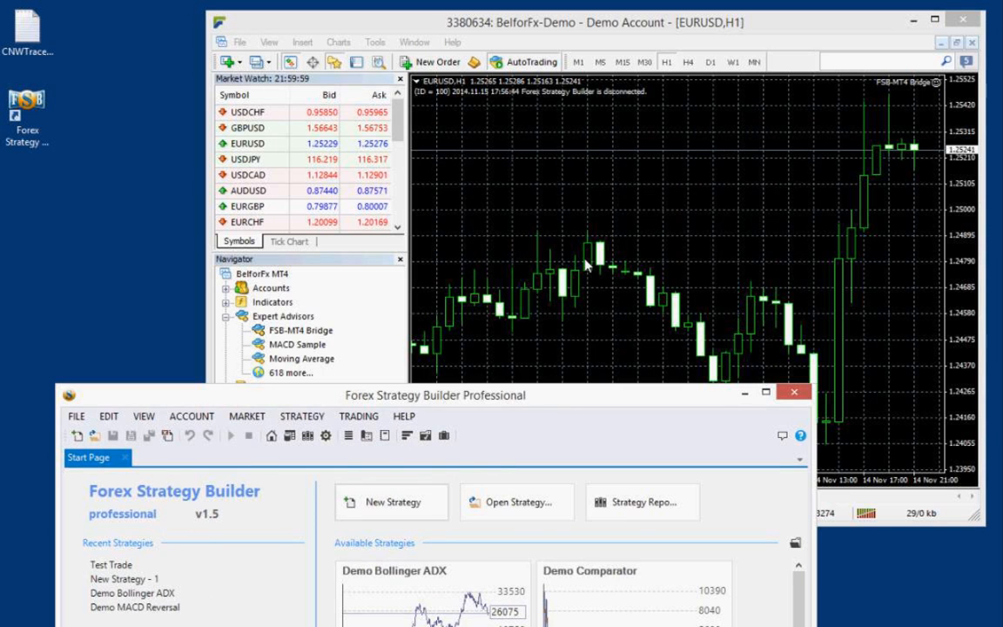
{"action": "left_click_drag", "start_coordinate": [528, 396], "coordinate": [526, 199]}
{"action": "mouse_move", "coordinate": [342, 389]}
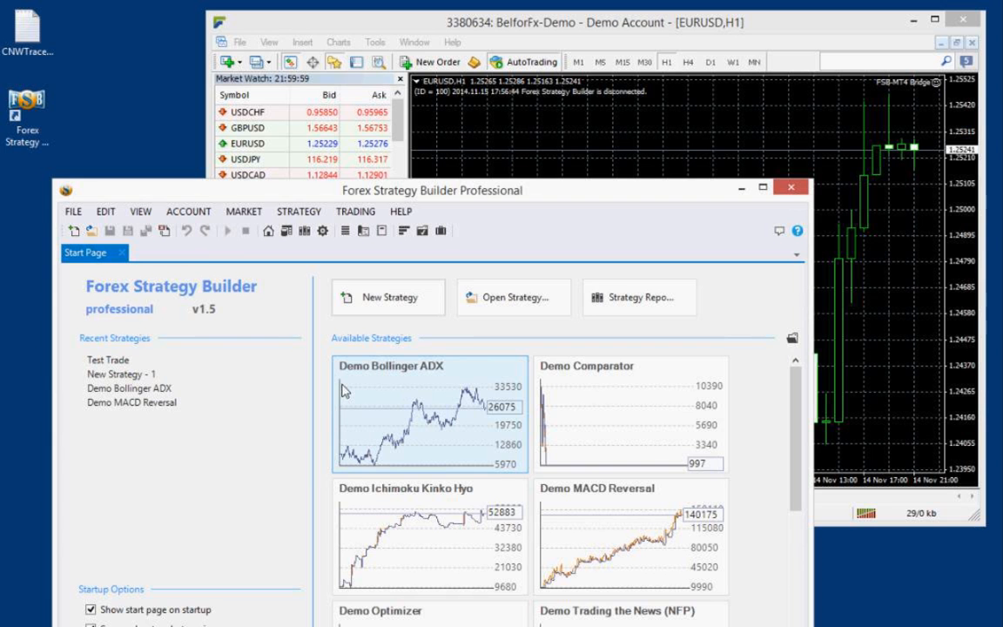
Switch to MetaTrader 4 and check the terminal's version and build in its About information
{"action": "left_click", "coordinate": [601, 29]}
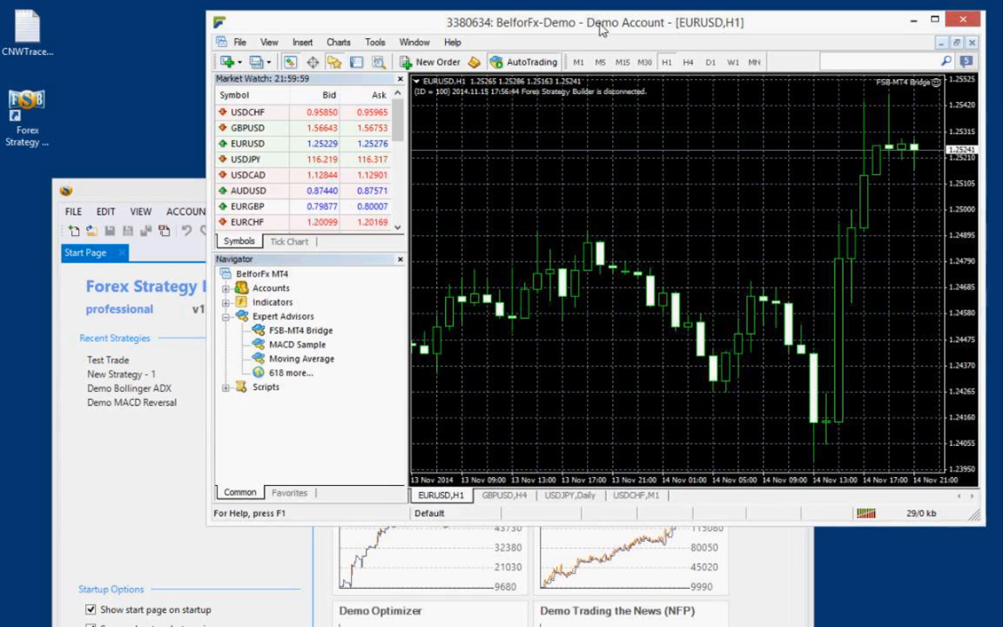
{"action": "left_click_drag", "start_coordinate": [601, 29], "coordinate": [581, 26]}
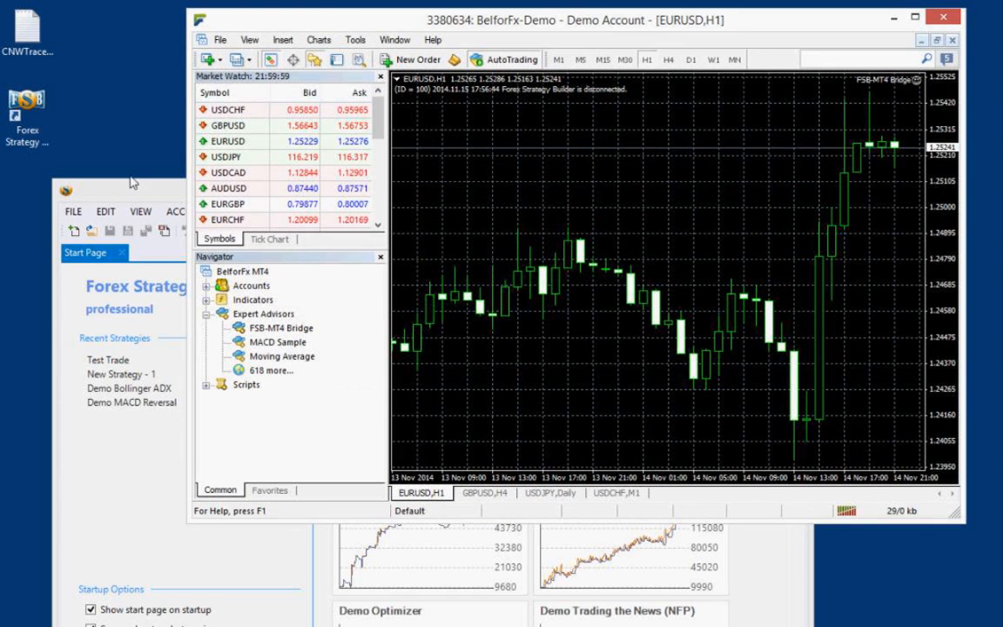
{"action": "left_click", "coordinate": [280, 327]}
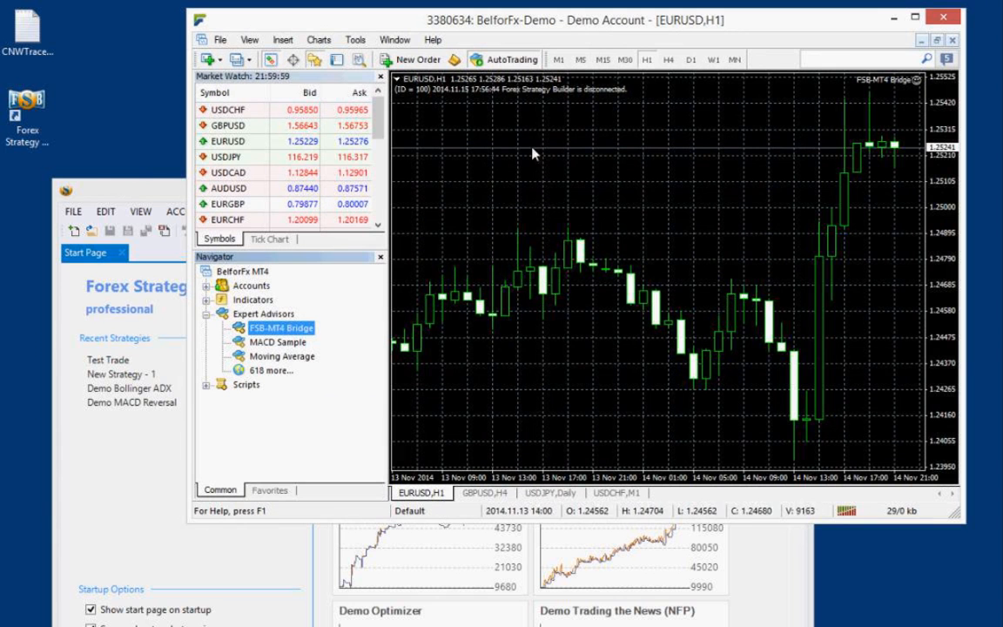
{"action": "left_click", "coordinate": [432, 39]}
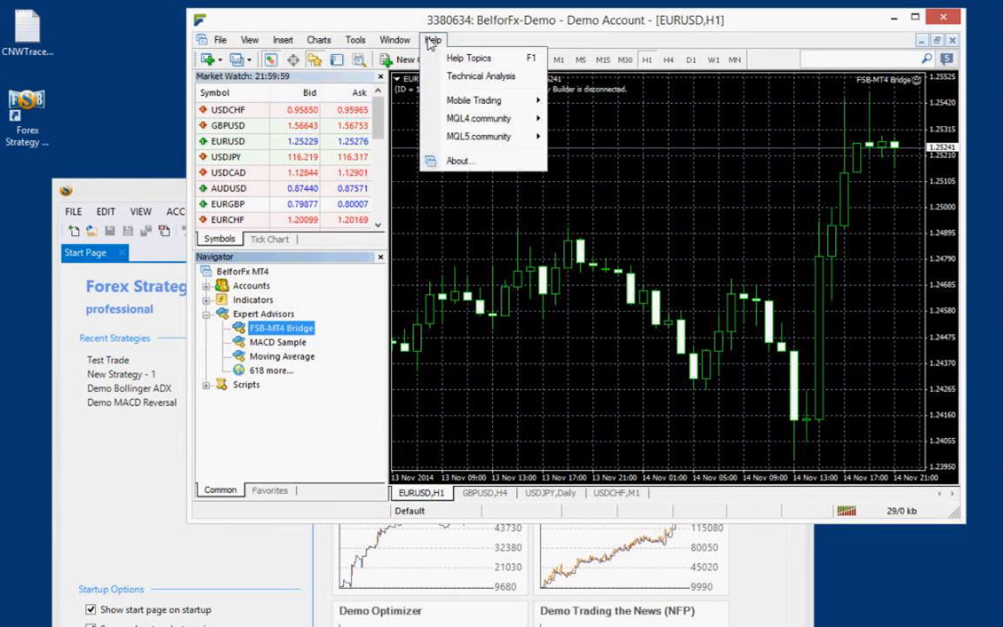
{"action": "left_click", "coordinate": [480, 166]}
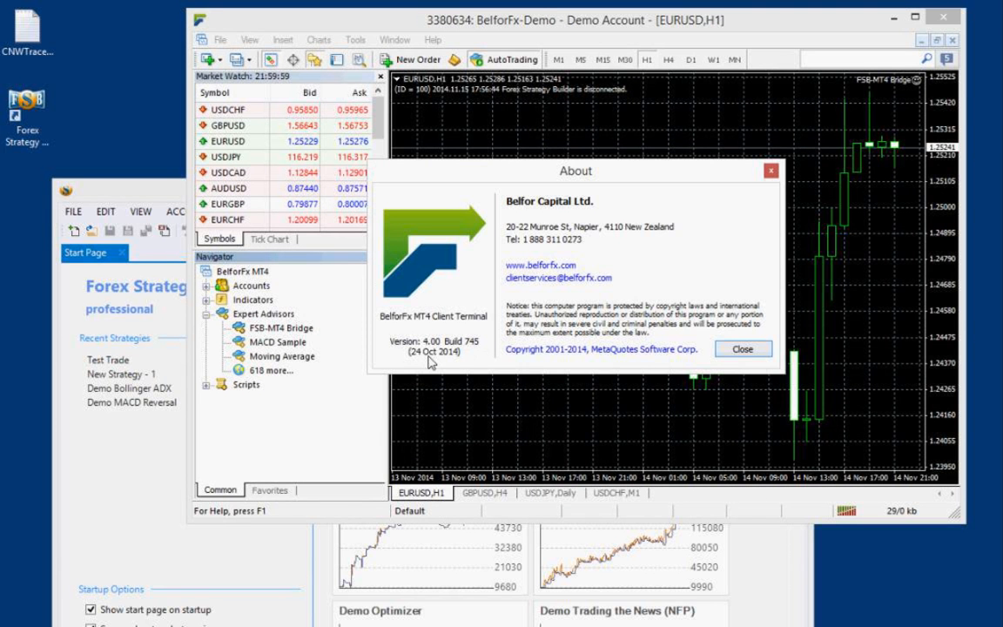
Close the terminal's About information and rearrange the MetaTrader 4 and Forex Strategy Builder Professional windows on the desktop
{"action": "left_click", "coordinate": [742, 350]}
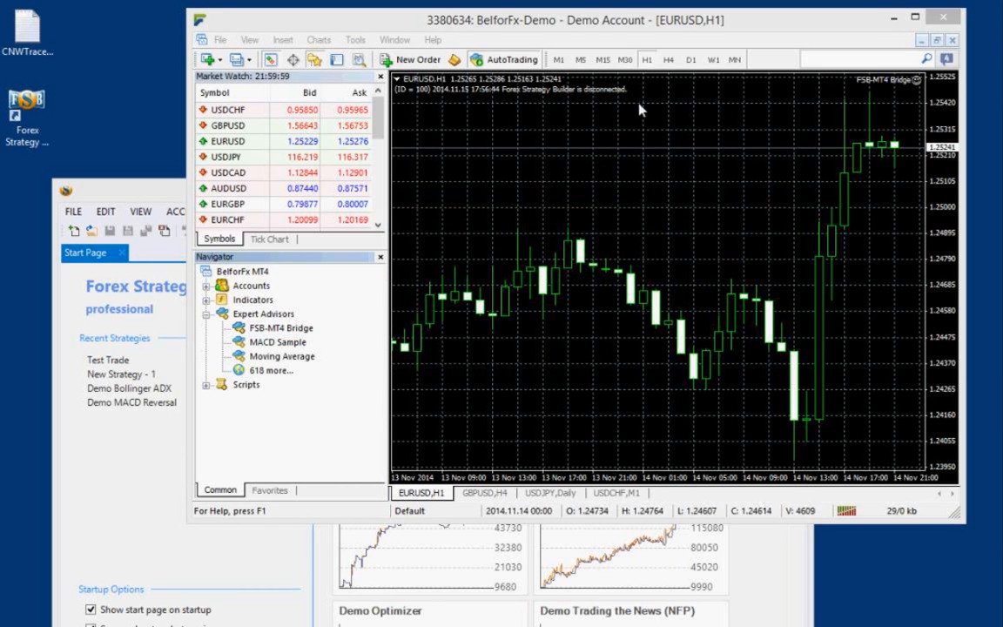
{"action": "left_click_drag", "start_coordinate": [609, 23], "coordinate": [626, 19]}
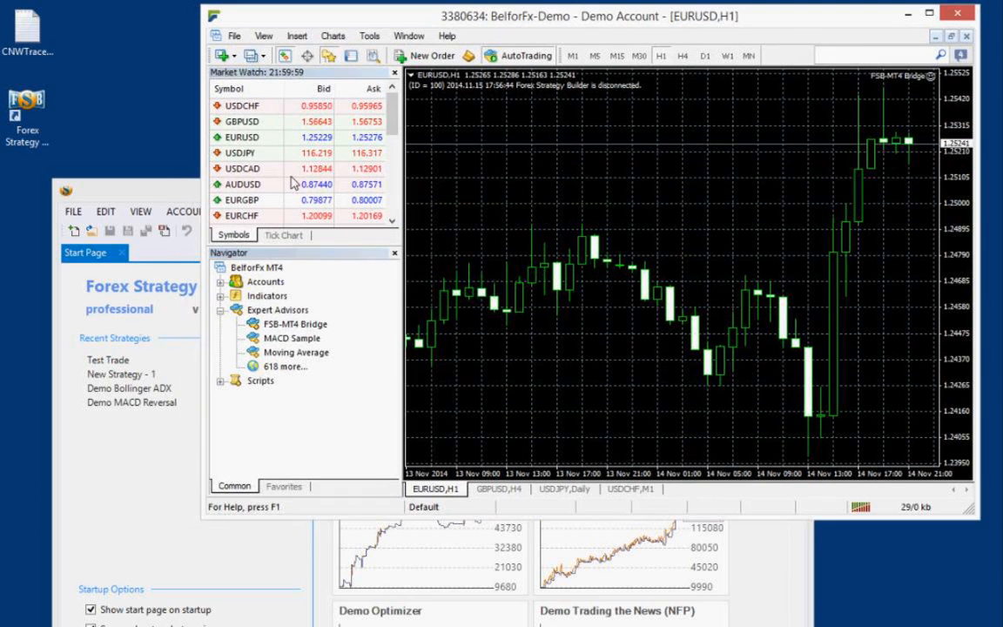
{"action": "left_click_drag", "start_coordinate": [178, 197], "coordinate": [165, 85]}
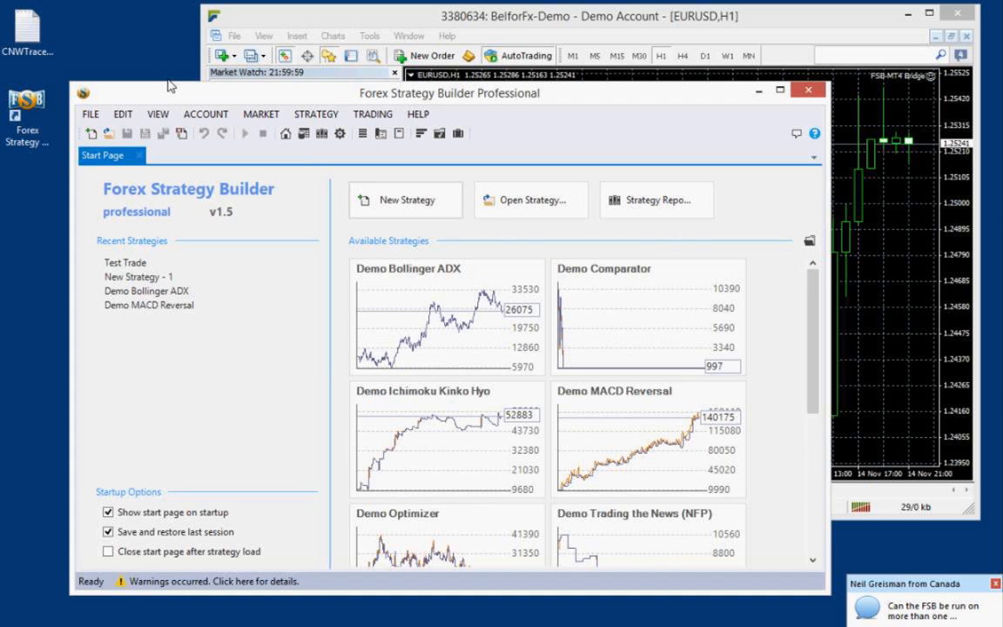
{"action": "left_click_drag", "start_coordinate": [165, 91], "coordinate": [171, 104]}
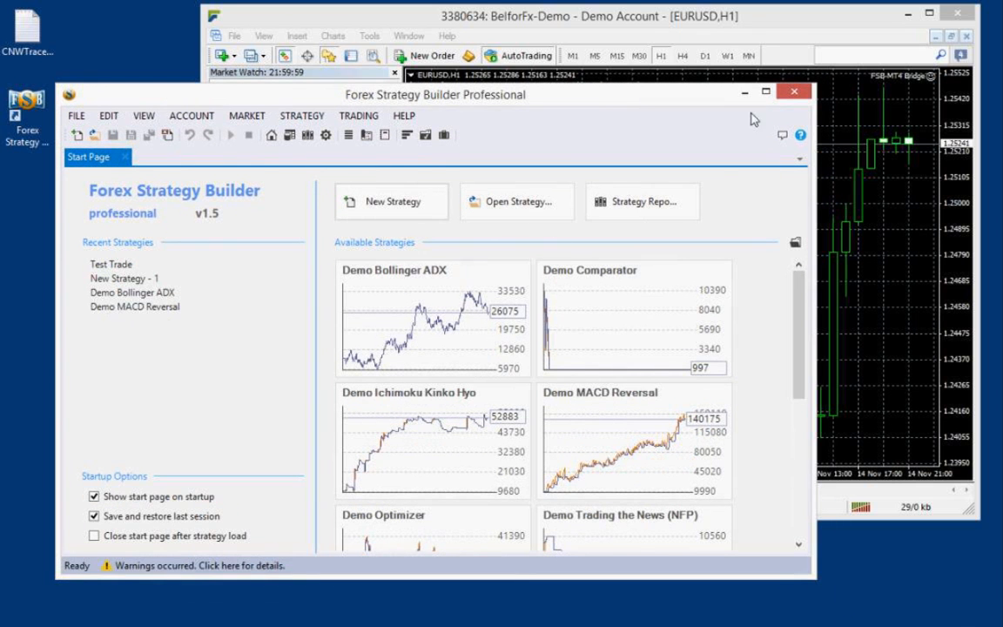
{"action": "mouse_move", "coordinate": [489, 275]}
Switch to MetaTrader 4, attach the FSB-MT4 Bridge expert to the GBPUSD H4 chart with Connection_ID 110, and compare it with the EURUSD H1 chart
{"action": "left_click", "coordinate": [872, 330]}
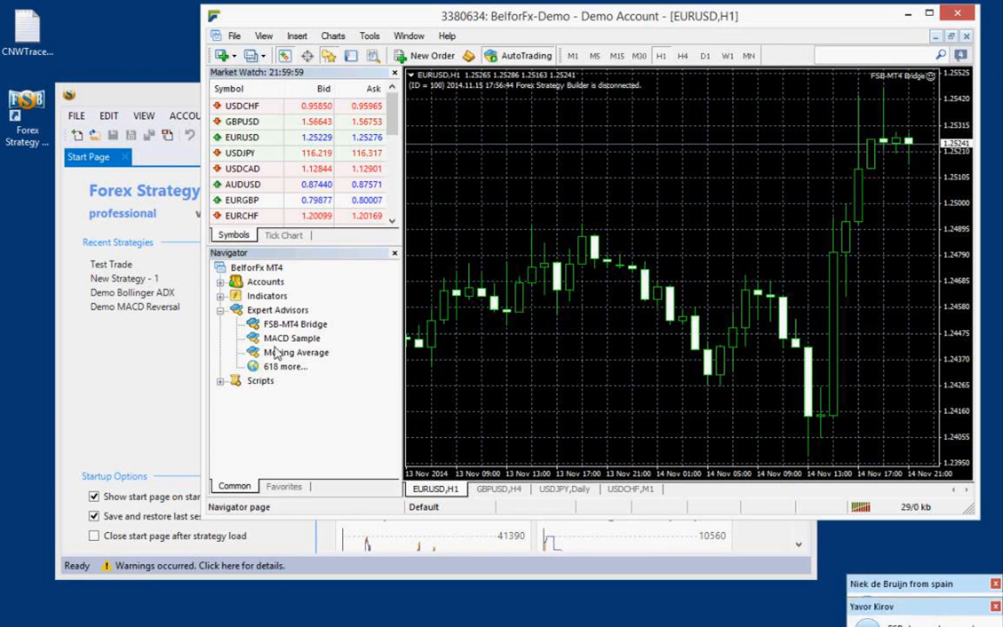
{"action": "left_click", "coordinate": [494, 489]}
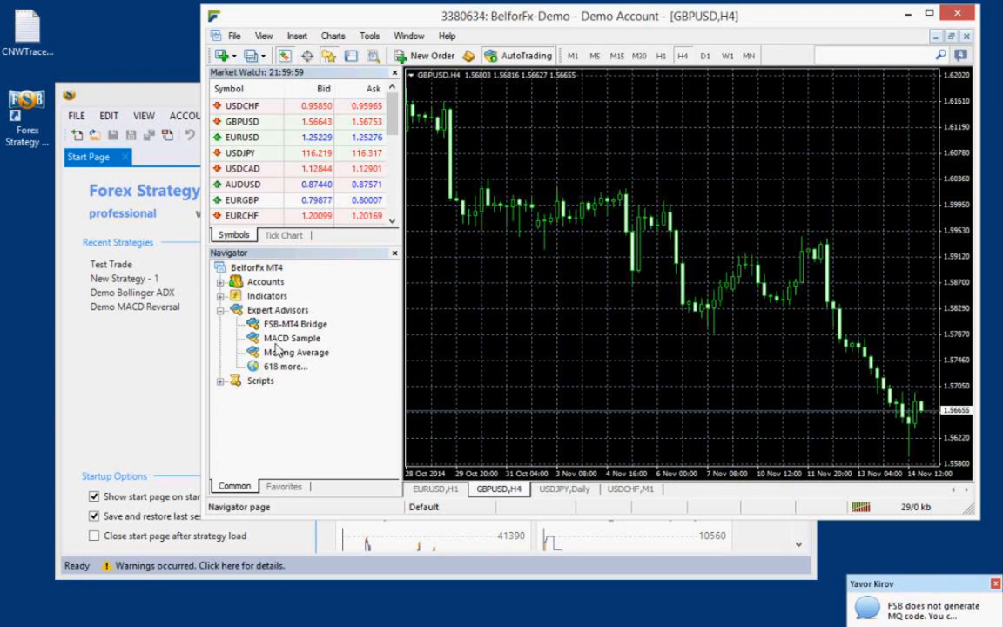
{"action": "double_click", "coordinate": [293, 325]}
{"action": "left_click", "coordinate": [706, 213]}
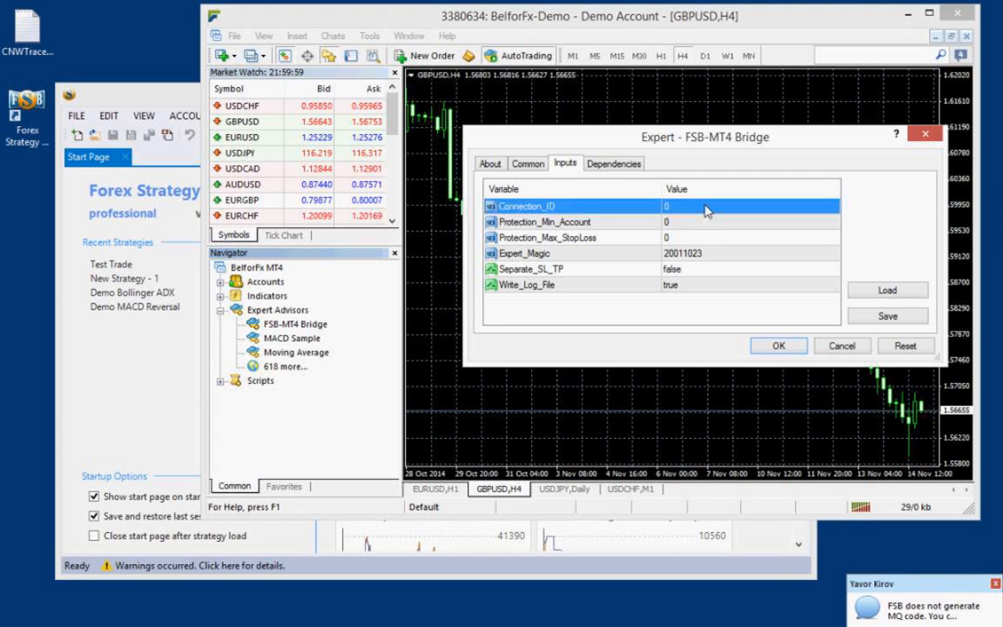
{"action": "left_click", "coordinate": [711, 209]}
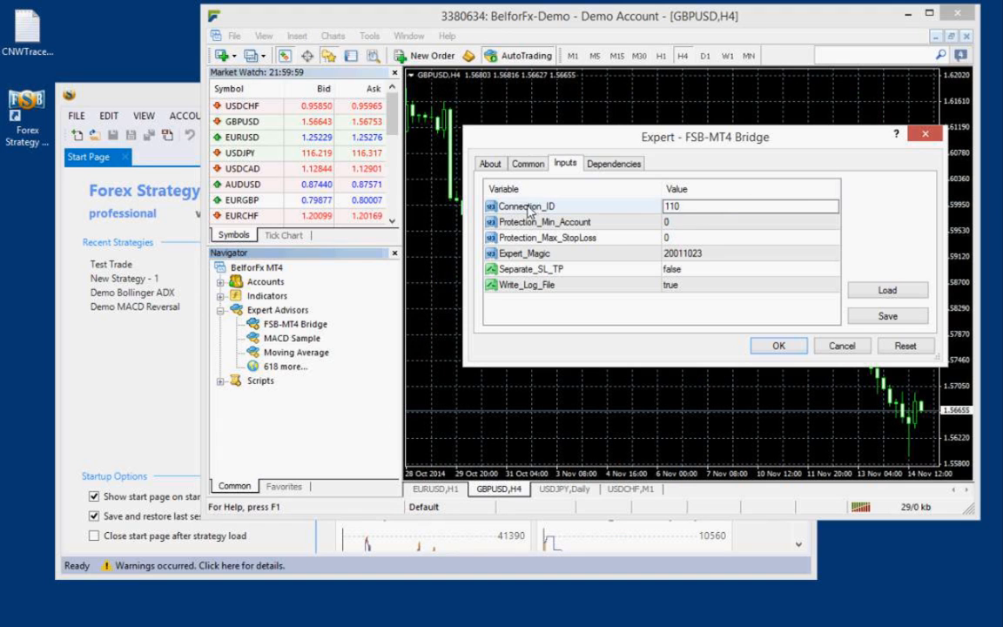
{"action": "key", "text": "Return"}
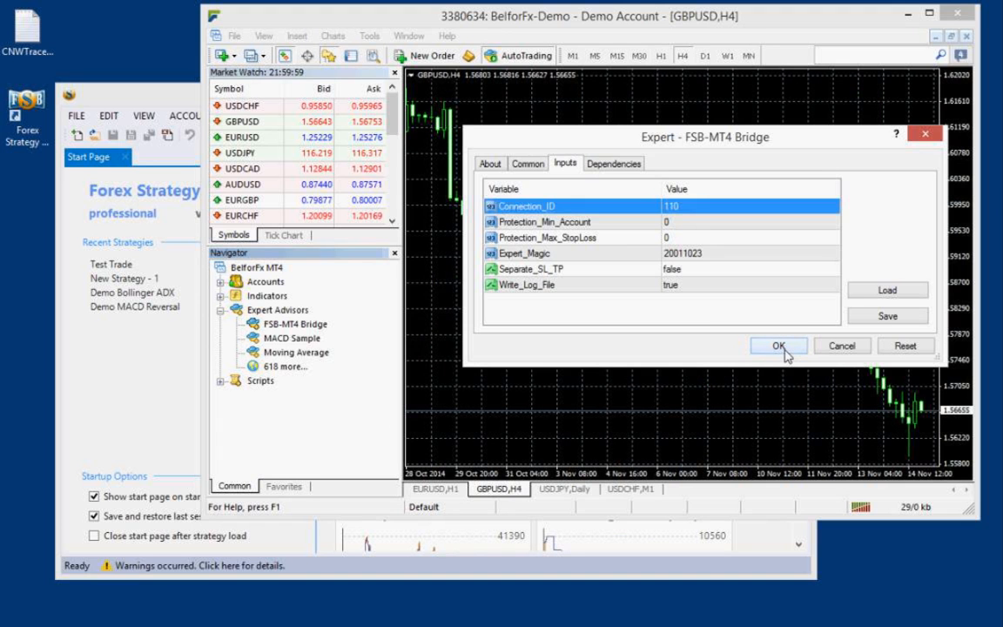
{"action": "left_click", "coordinate": [782, 347]}
{"action": "left_click", "coordinate": [443, 488]}
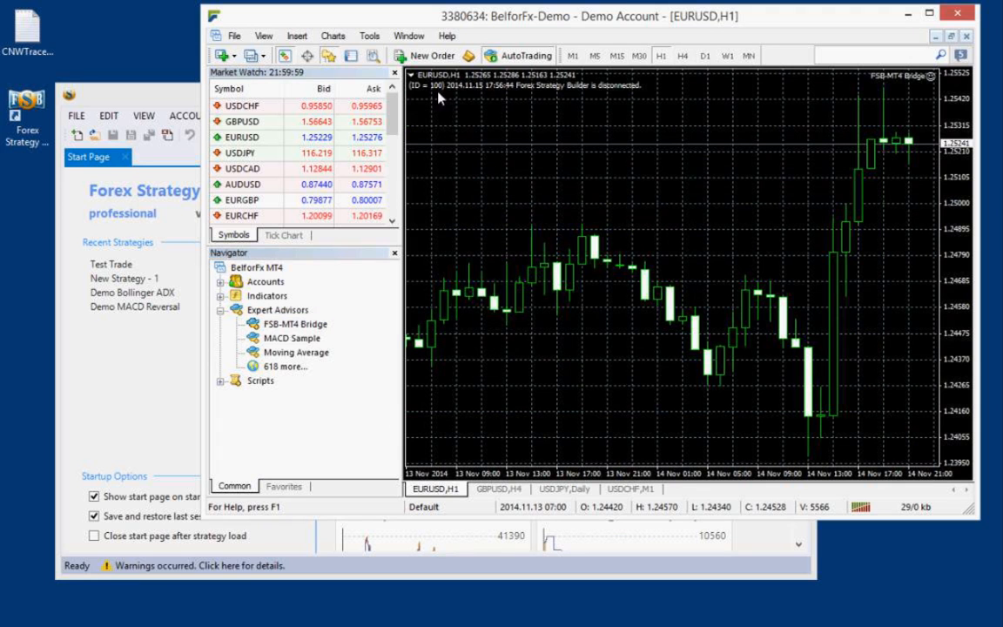
{"action": "left_click", "coordinate": [504, 490]}
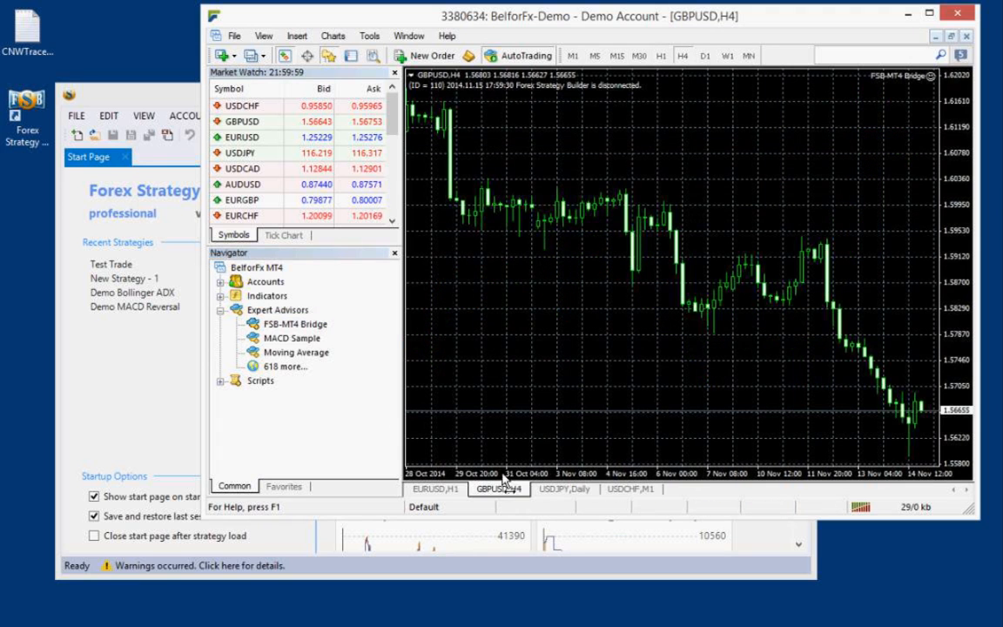
Attach the FSB-MT4 Bridge expert to the USDJPY Daily chart with Connection_ID 120
{"action": "left_click", "coordinate": [568, 492]}
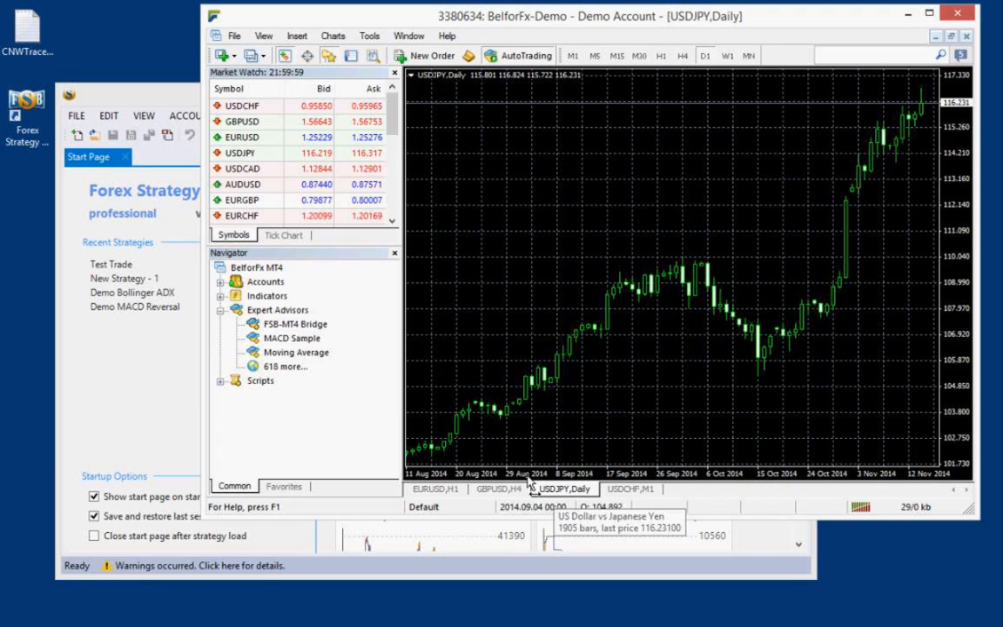
{"action": "left_click_drag", "start_coordinate": [288, 324], "coordinate": [478, 193]}
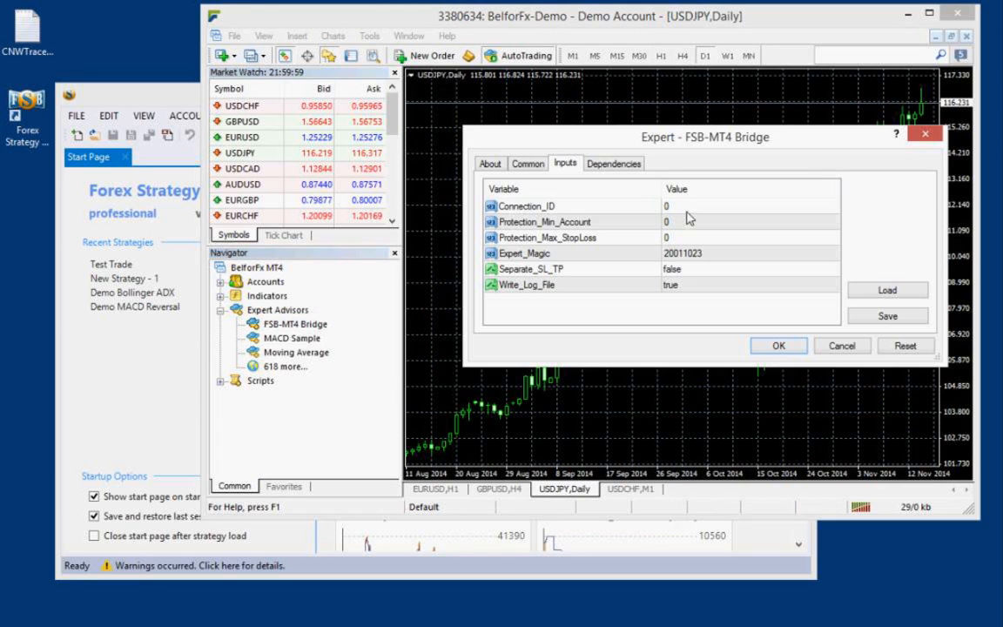
{"action": "double_click", "coordinate": [691, 209]}
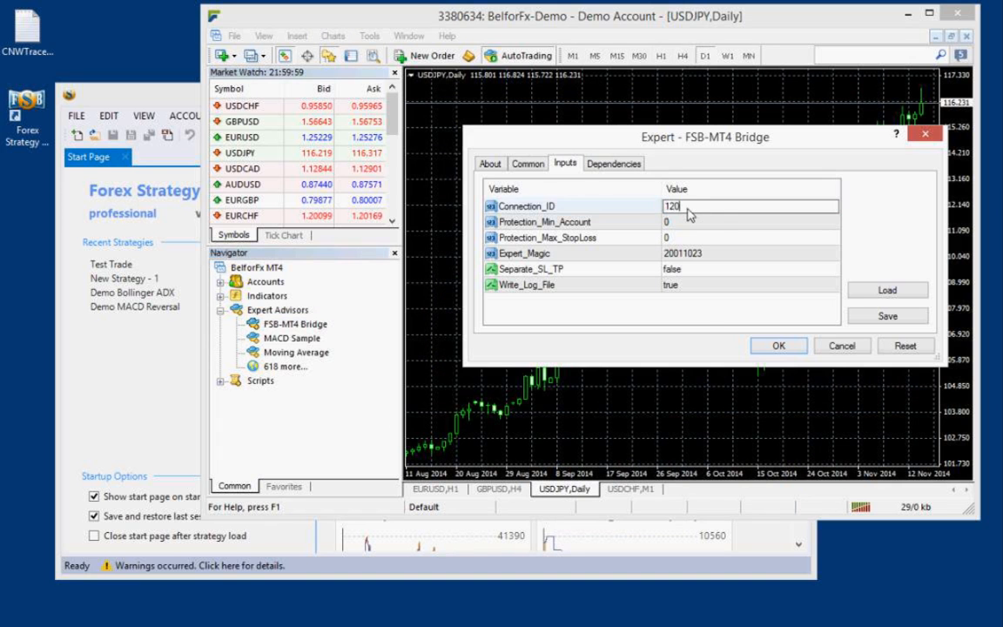
{"action": "key", "text": "Return"}
{"action": "left_click", "coordinate": [778, 345]}
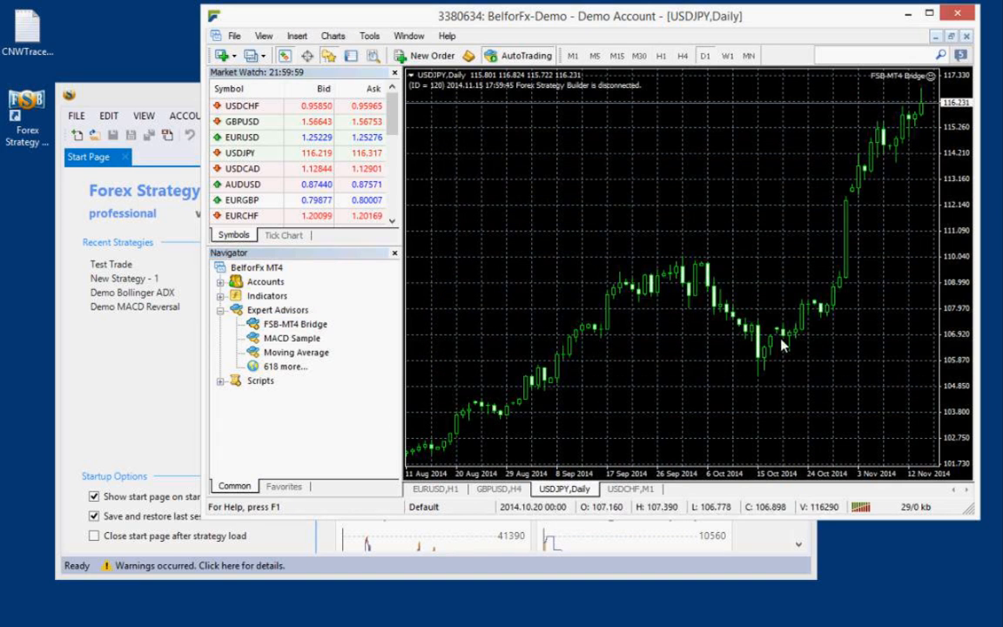
Switch to Forex Strategy Builder Professional, open the recent Test Trade strategy in Trader mode and connect it using connection ID 100
{"action": "left_click", "coordinate": [74, 95]}
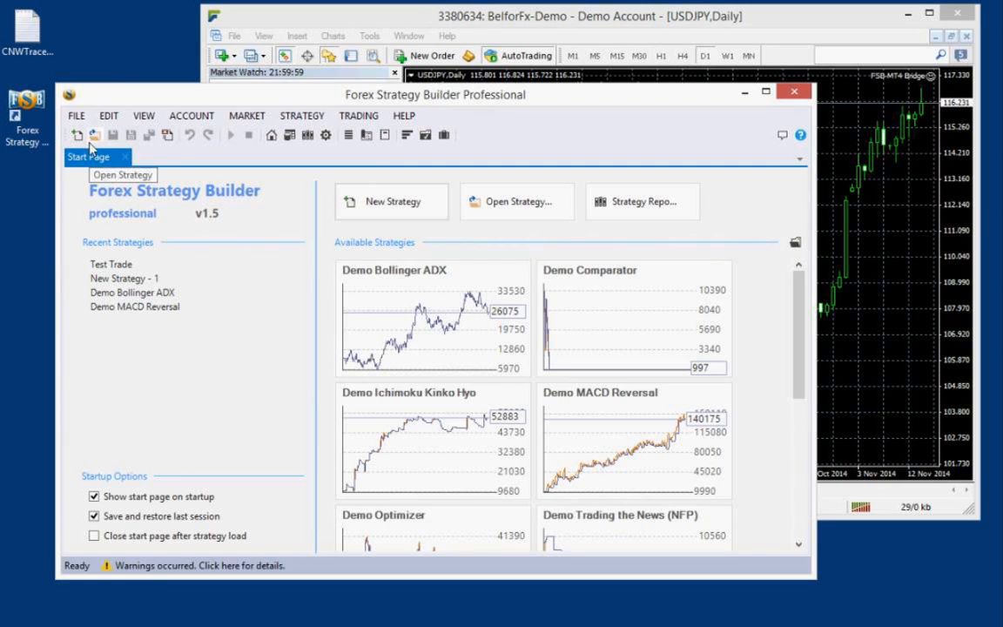
{"action": "left_click", "coordinate": [117, 265]}
{"action": "left_click", "coordinate": [123, 179]}
{"action": "left_click", "coordinate": [117, 202]}
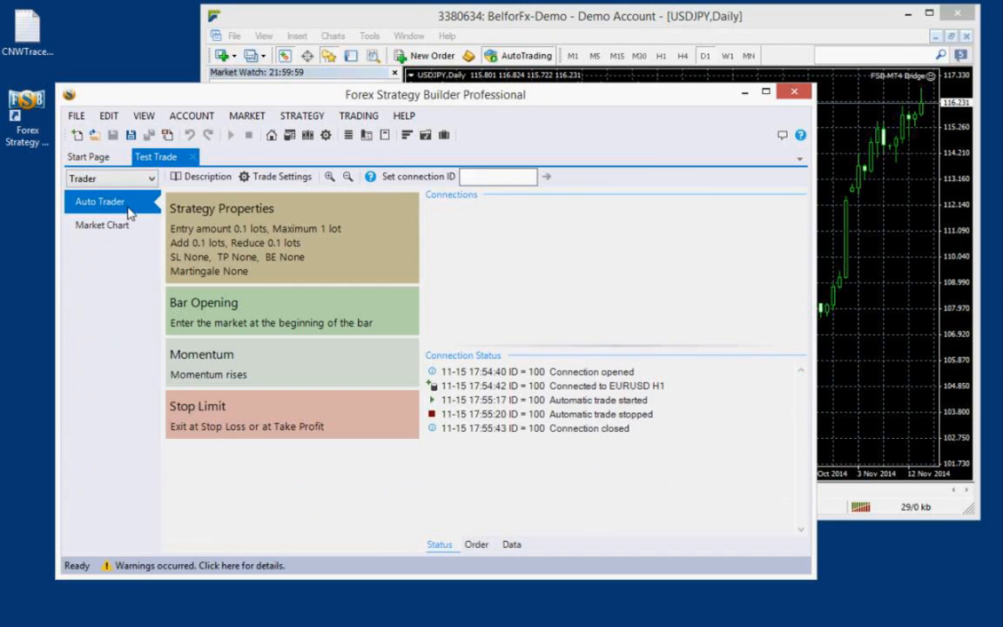
{"action": "left_click", "coordinate": [497, 181]}
{"action": "key", "text": "Return"}
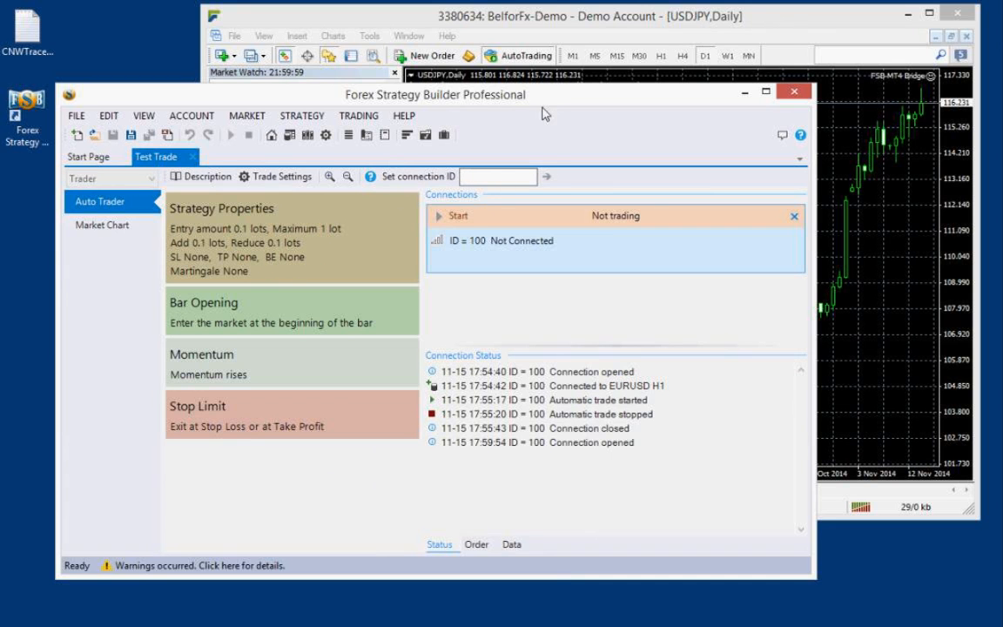
{"action": "left_click_drag", "start_coordinate": [487, 96], "coordinate": [488, 154]}
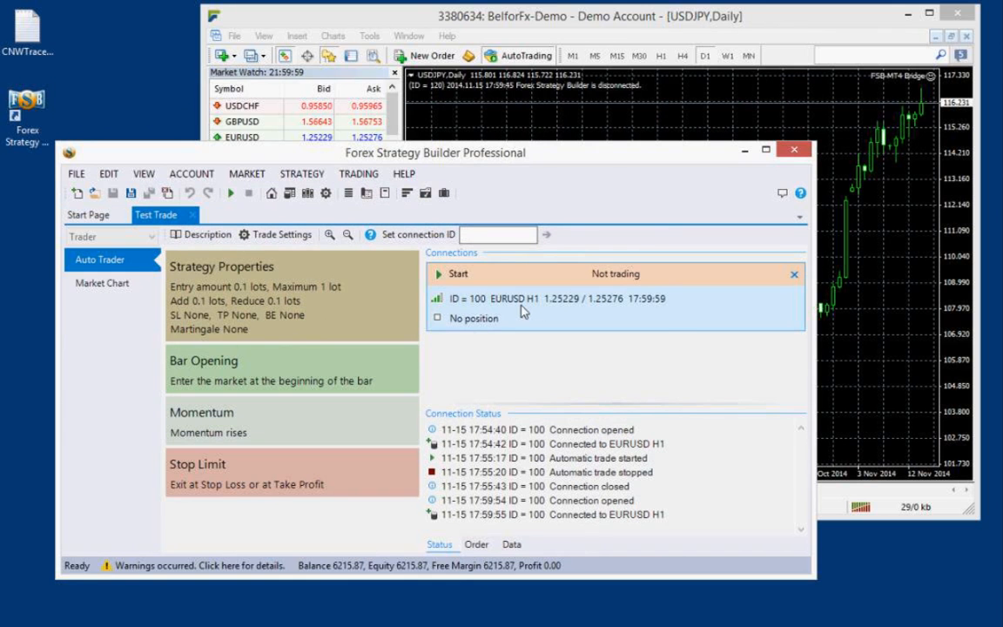
{"action": "left_click_drag", "start_coordinate": [624, 18], "coordinate": [631, 14]}
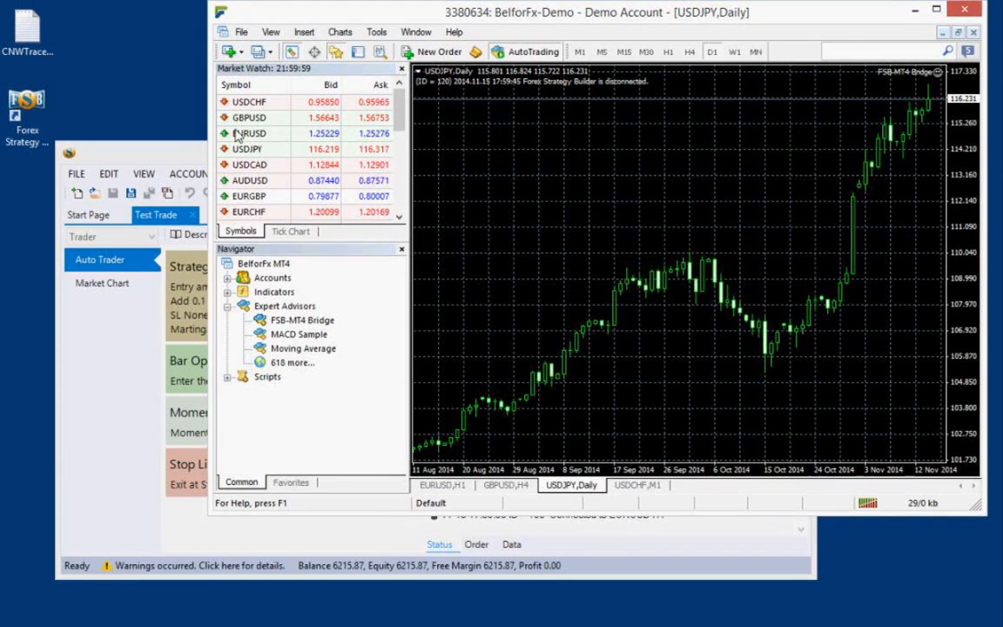
{"action": "left_click_drag", "start_coordinate": [174, 153], "coordinate": [145, 156]}
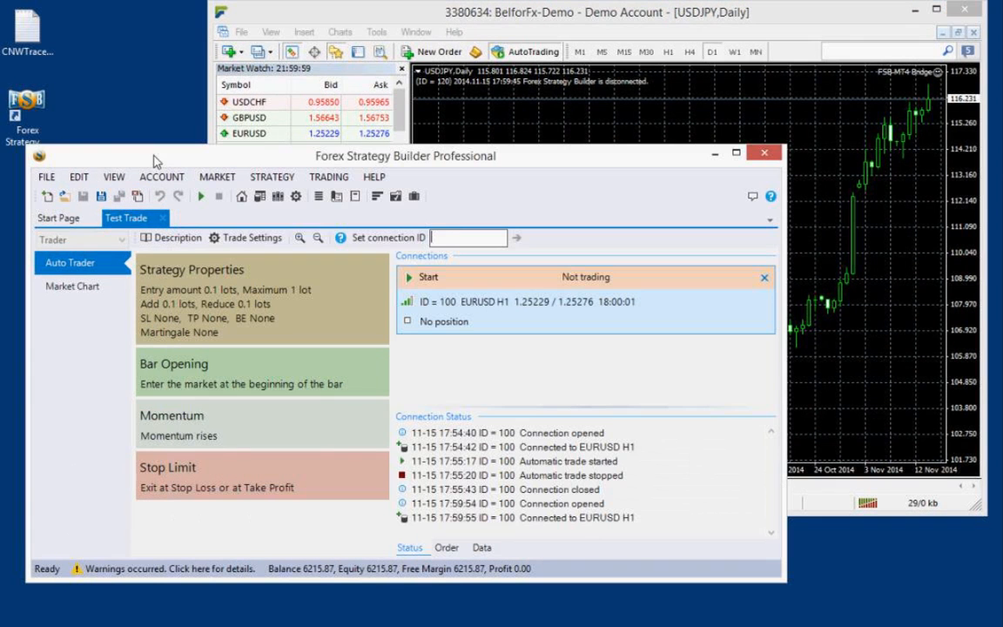
Open the Demo Bollinger ADX strategy from the start page, set it to Trader mode and connect it using connection ID 110
{"action": "left_click", "coordinate": [45, 217]}
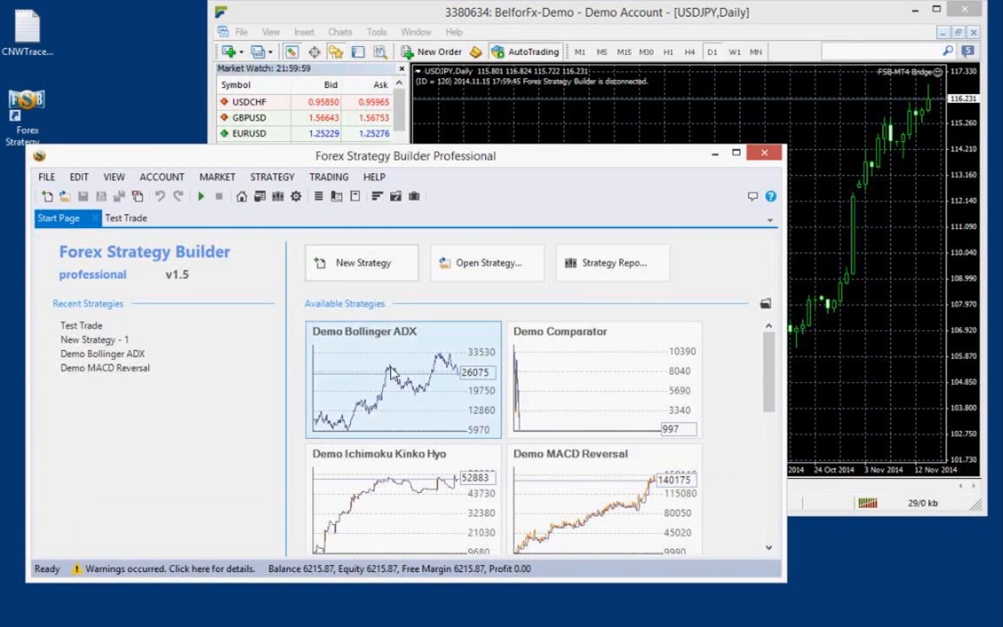
{"action": "left_click", "coordinate": [392, 373]}
{"action": "left_click", "coordinate": [82, 239]}
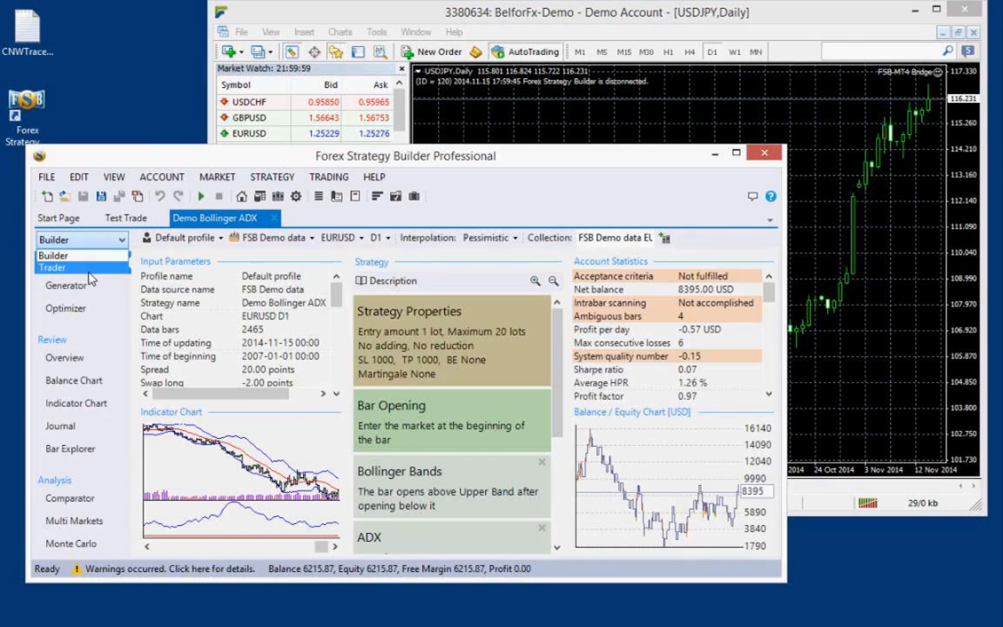
{"action": "left_click", "coordinate": [87, 267]}
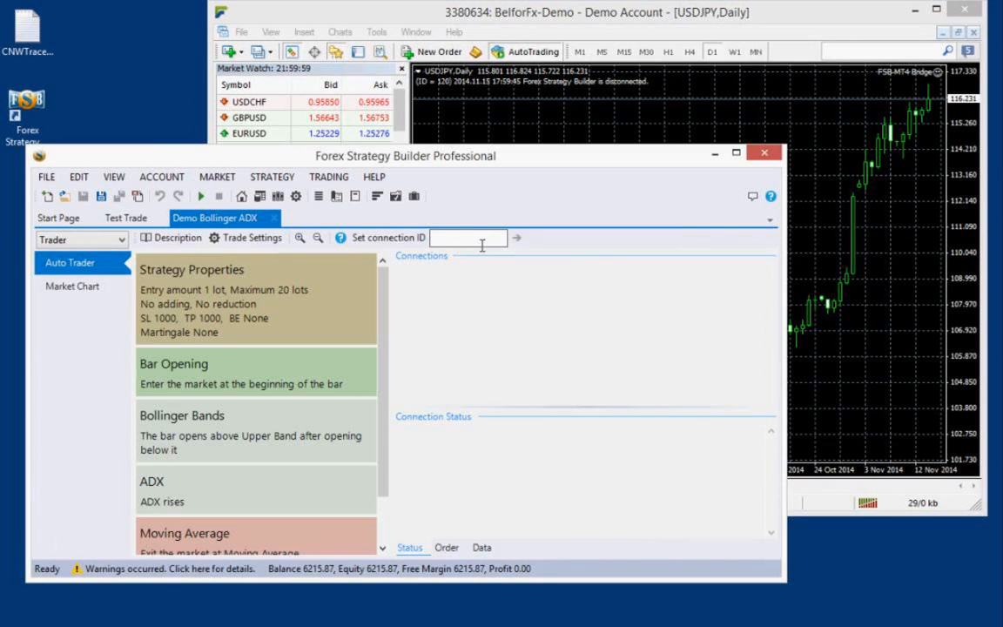
{"action": "type", "text": "110"}
{"action": "key", "text": "Return"}
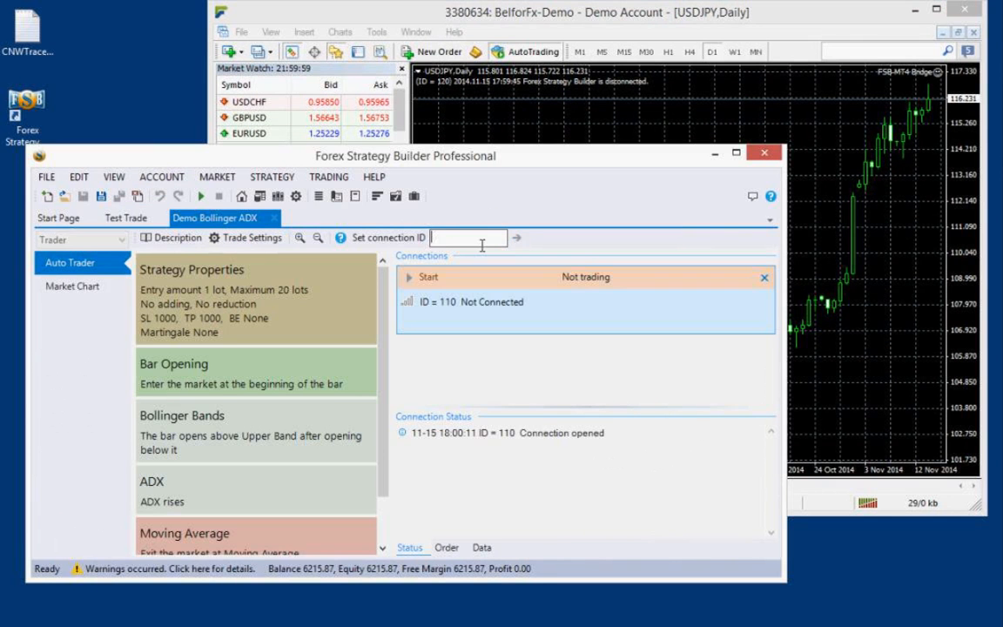
Start automatic trading of Demo Bollinger ADX on connection 110 and of Test Trade on connection 100
{"action": "left_click", "coordinate": [413, 277]}
{"action": "left_click", "coordinate": [127, 218]}
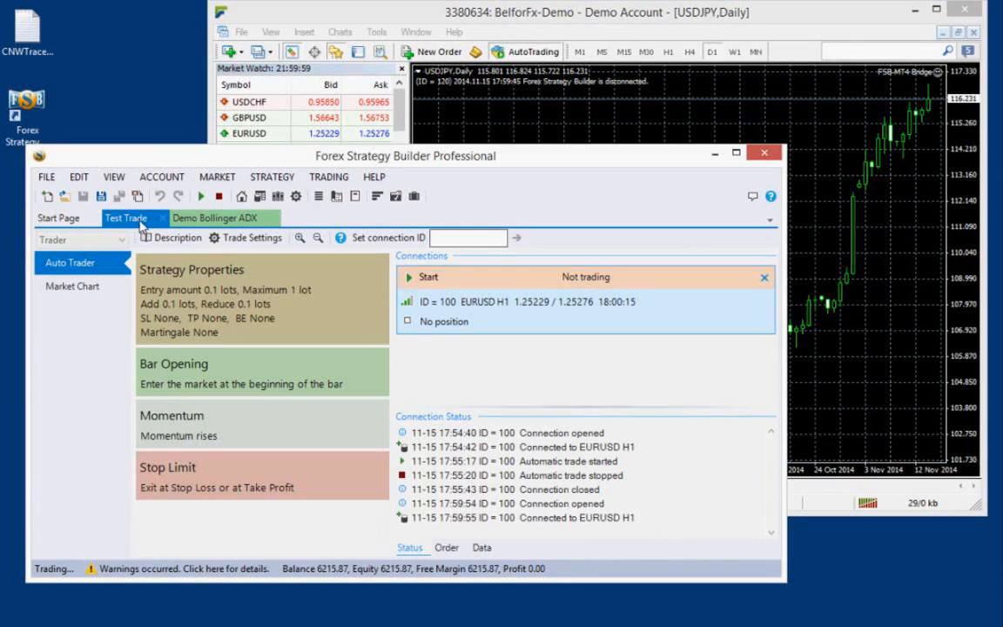
{"action": "left_click", "coordinate": [411, 281]}
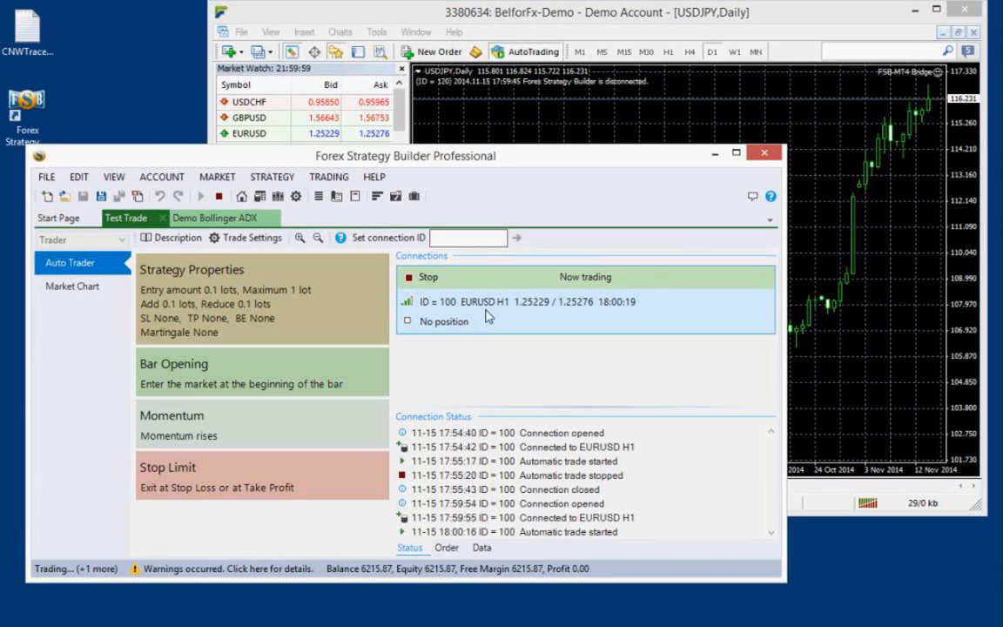
Stop automatic trading of Demo Bollinger ADX and remove its GBPUSD H4 connection with ID 110
{"action": "left_click", "coordinate": [223, 220]}
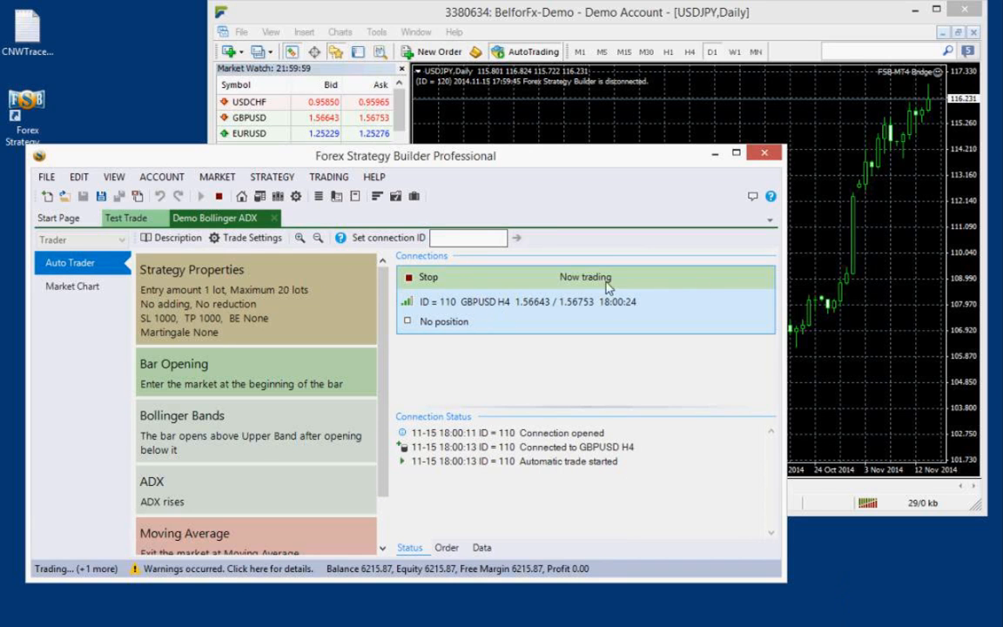
{"action": "left_click", "coordinate": [483, 282]}
{"action": "left_click", "coordinate": [764, 279]}
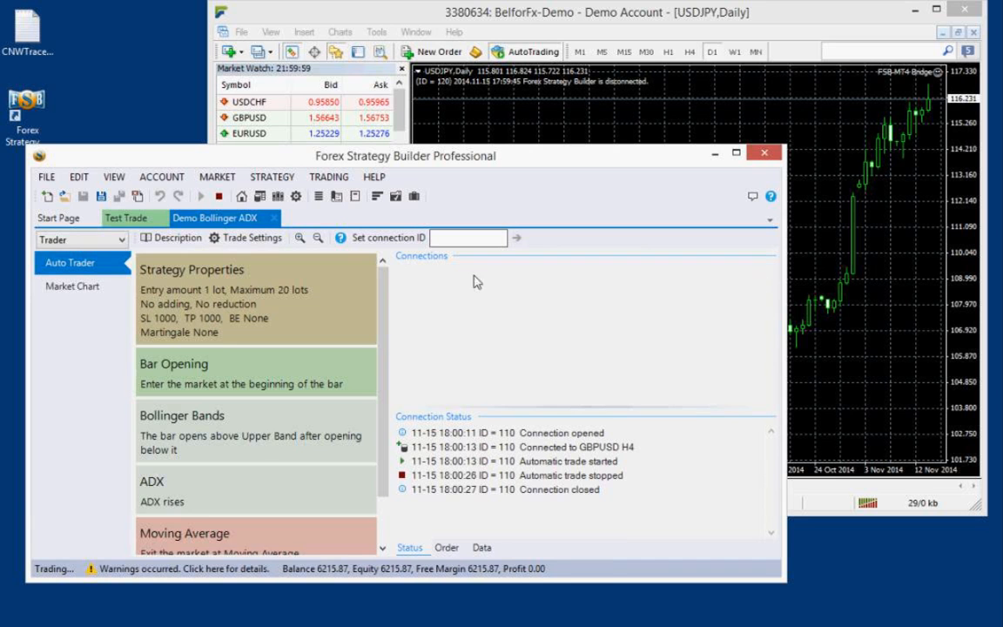
Add two more connections to the Test Trade strategy, using connection IDs 110 and 120
{"action": "left_click", "coordinate": [128, 218]}
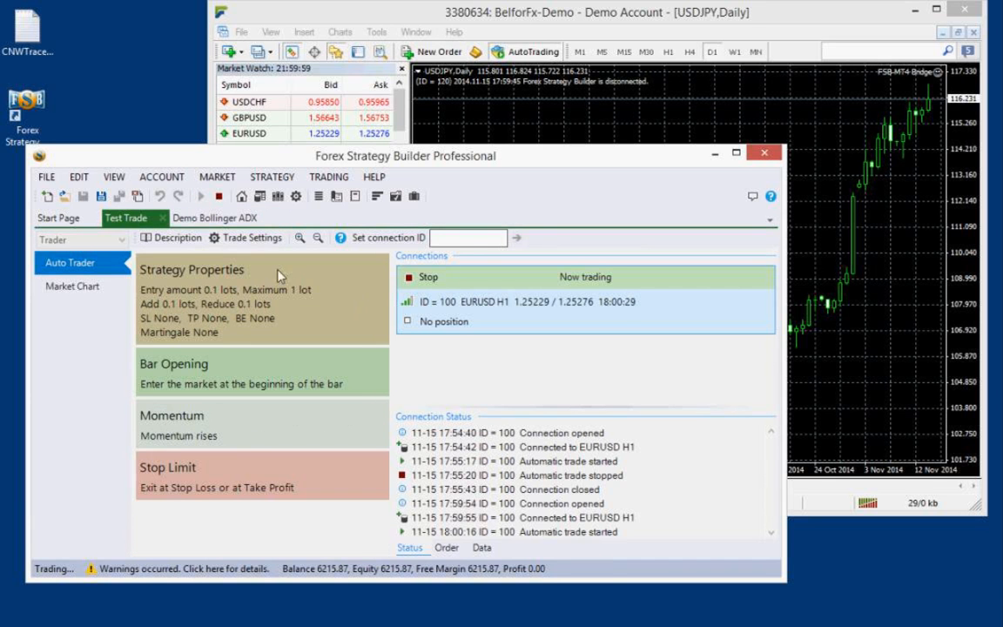
{"action": "left_click", "coordinate": [461, 243]}
{"action": "type", "text": "110"}
{"action": "key", "text": "Return"}
{"action": "type", "text": "120"}
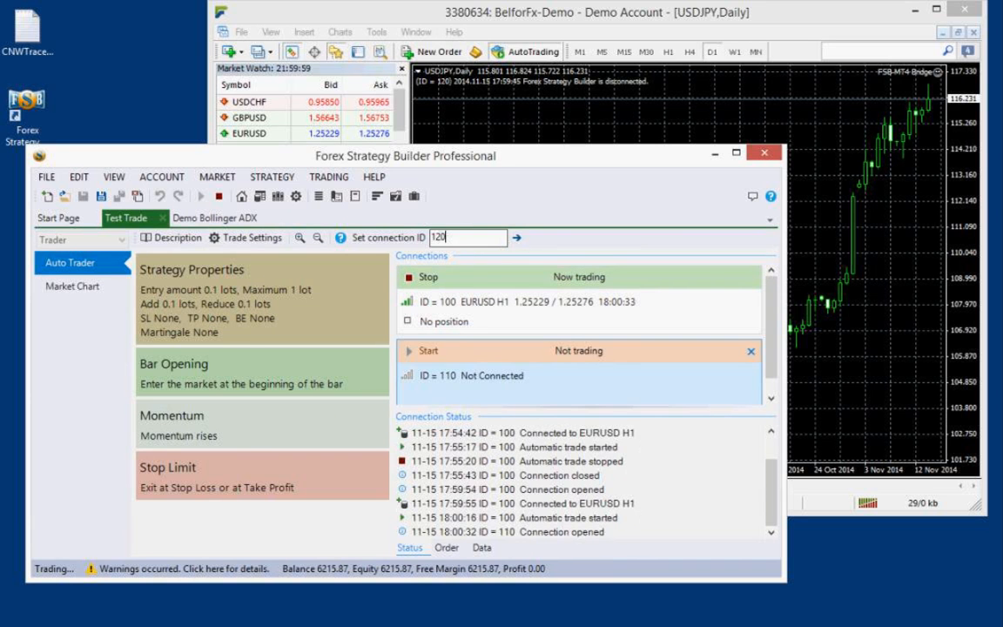
{"action": "key", "text": "Return"}
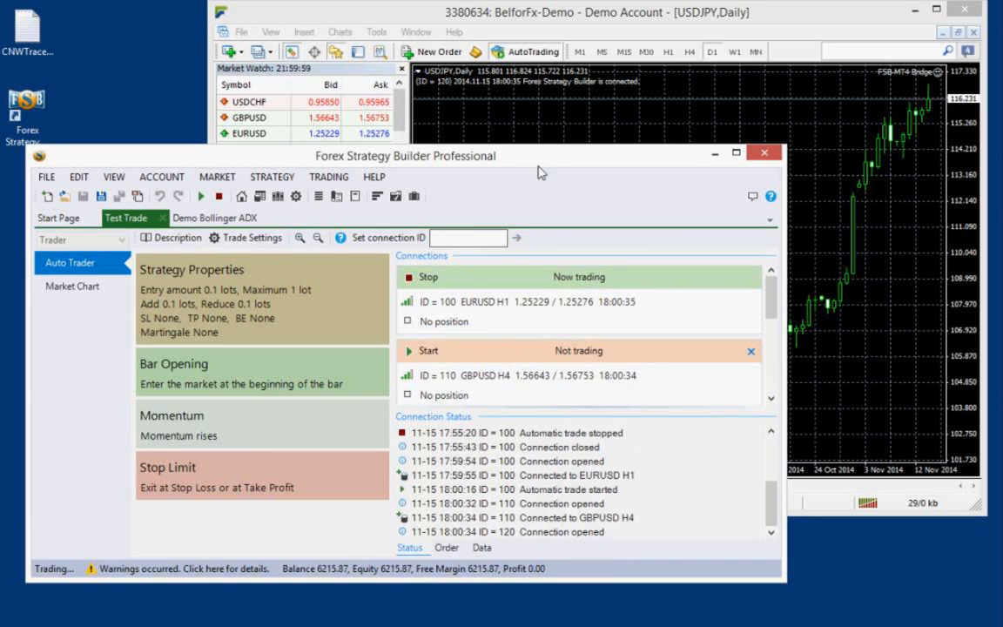
Enlarge the connections list to show all three Test Trade connections, and switch back to MetaTrader 4
{"action": "left_click_drag", "start_coordinate": [545, 155], "coordinate": [546, 54]}
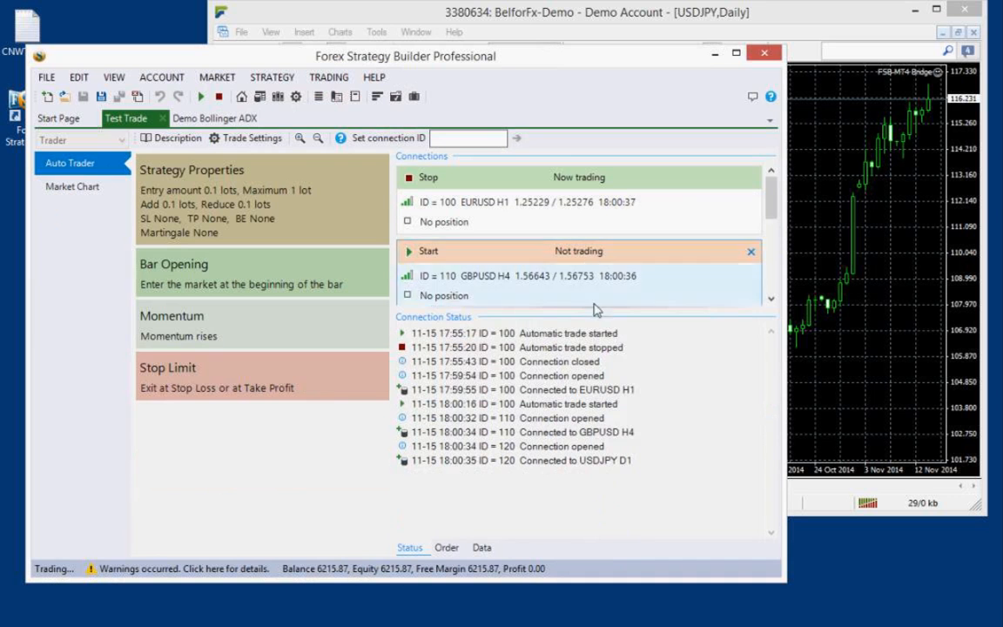
{"action": "left_click_drag", "start_coordinate": [599, 317], "coordinate": [603, 402]}
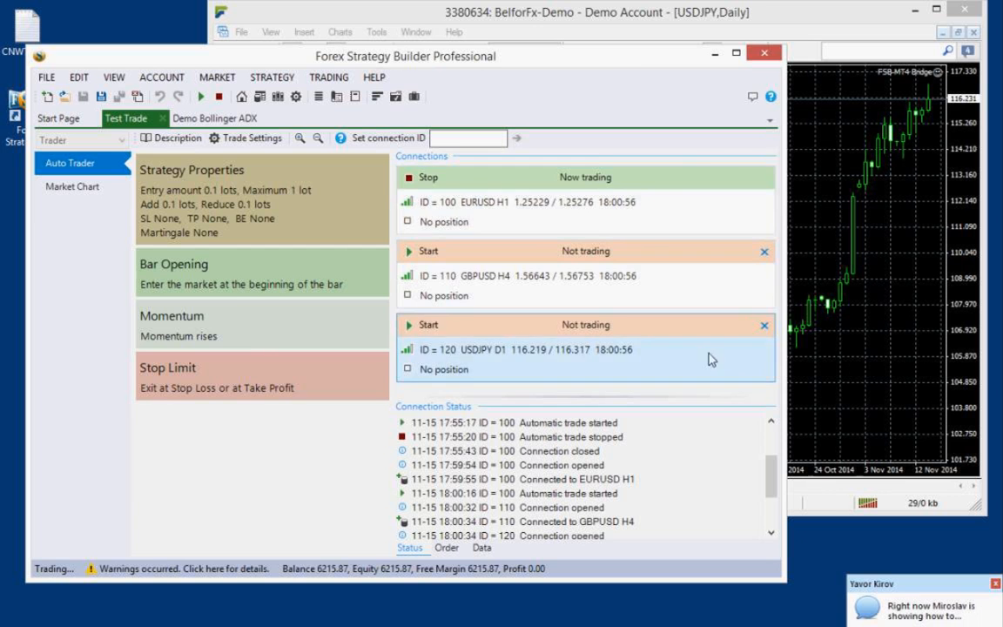
{"action": "left_click", "coordinate": [791, 333]}
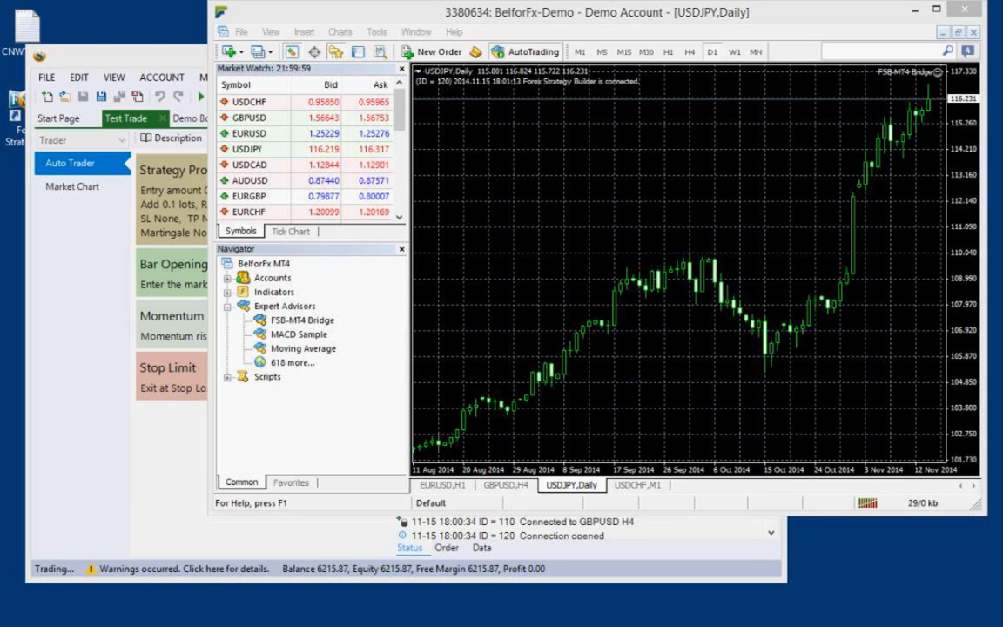
Switch back to Forex Strategy Builder Professional, open the History Center's Data Download page, and widen the window to show the full output log
{"action": "left_click", "coordinate": [481, 311]}
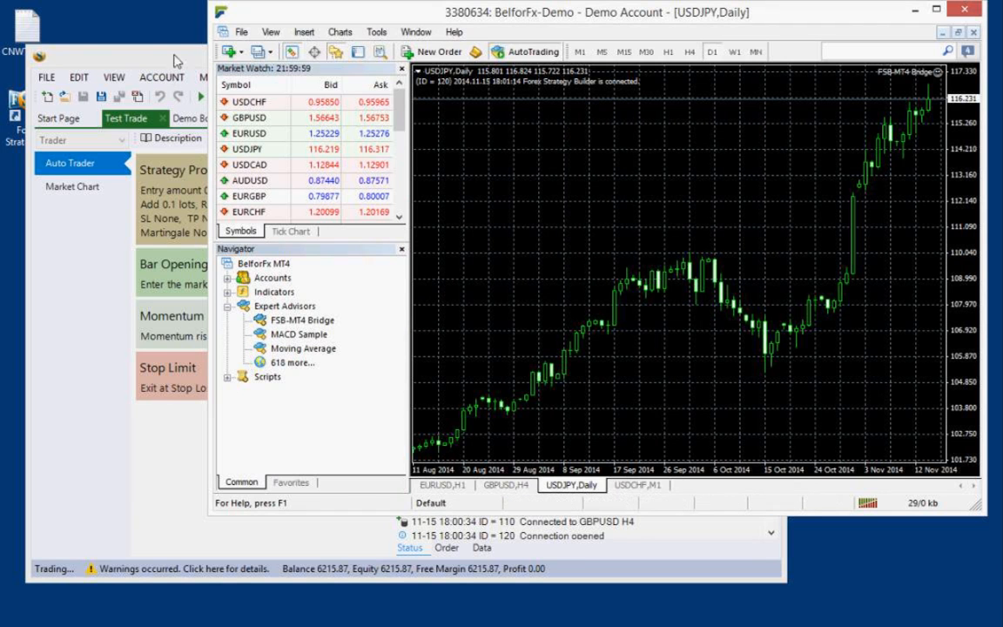
{"action": "left_click_drag", "start_coordinate": [177, 61], "coordinate": [202, 48]}
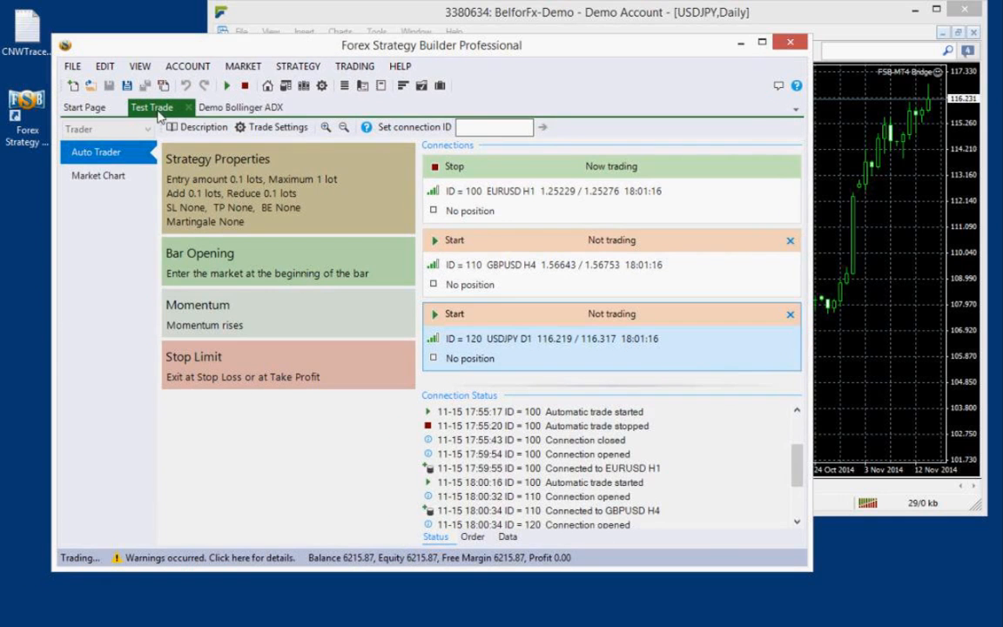
{"action": "left_click", "coordinate": [284, 88]}
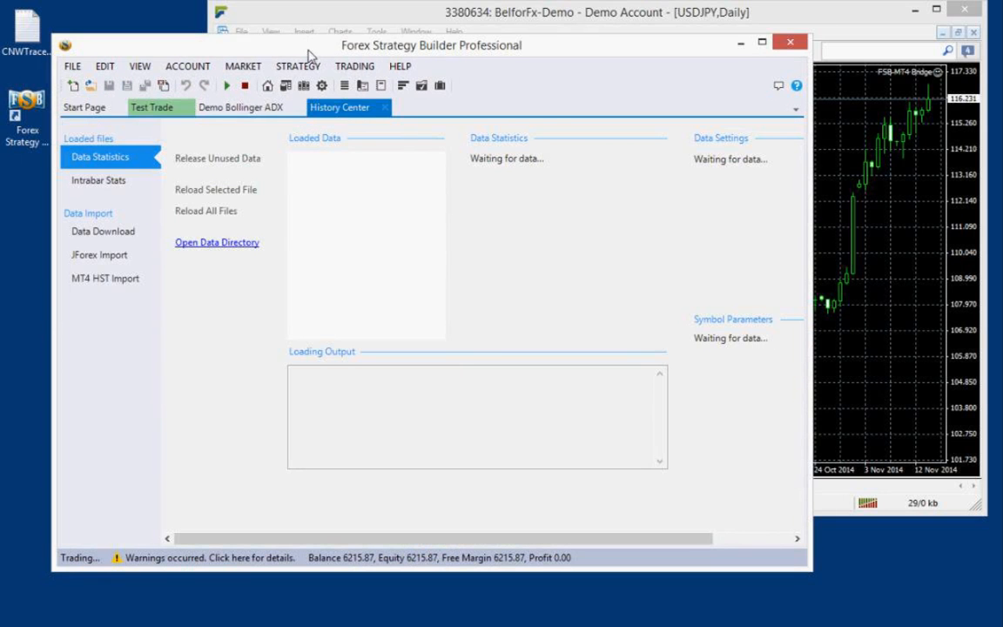
{"action": "left_click_drag", "start_coordinate": [309, 53], "coordinate": [327, 44]}
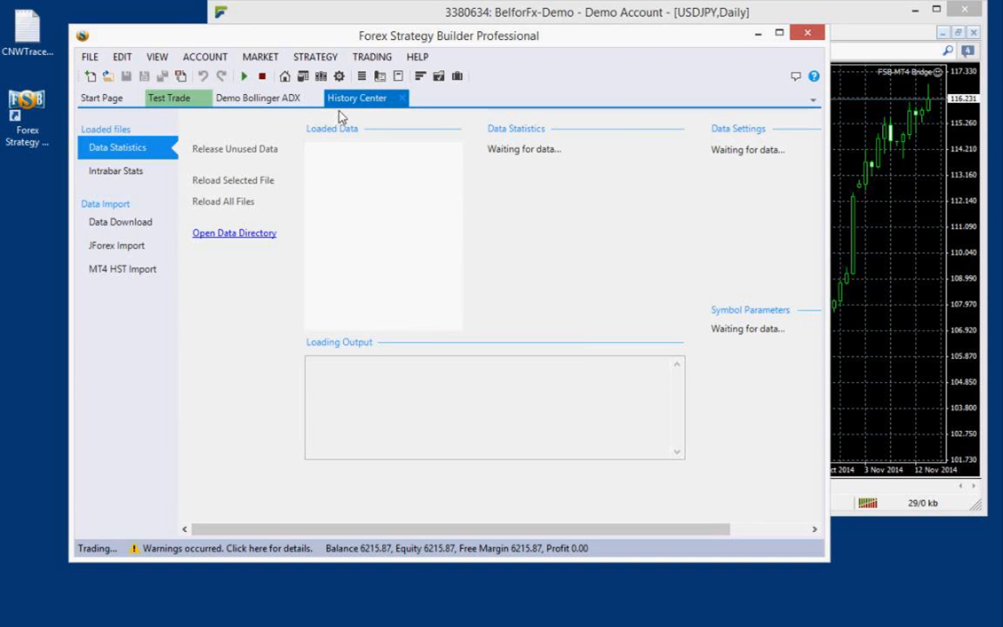
{"action": "left_click", "coordinate": [122, 228]}
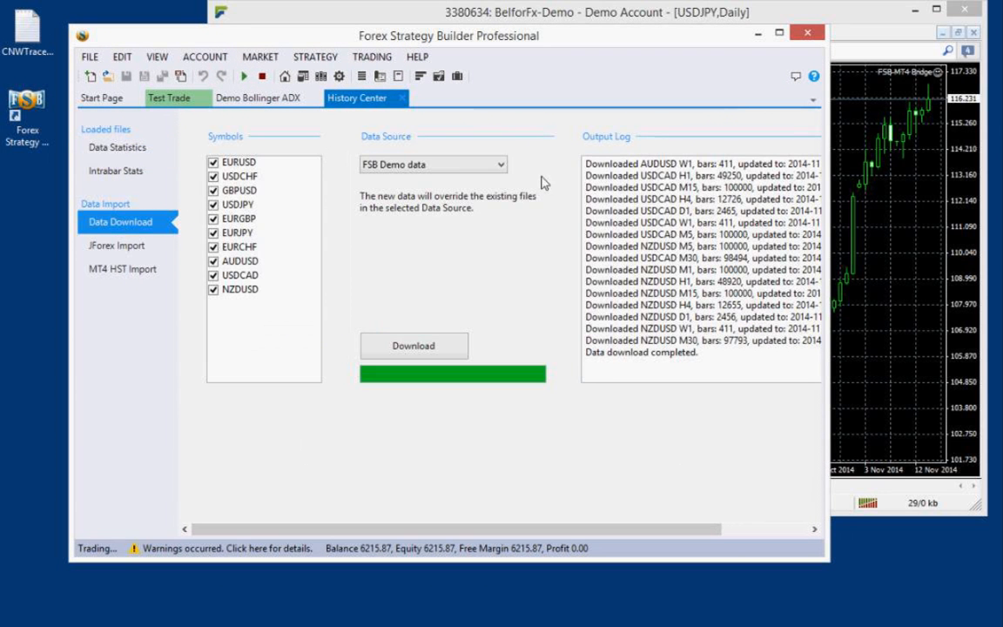
{"action": "left_click_drag", "start_coordinate": [835, 221], "coordinate": [949, 221]}
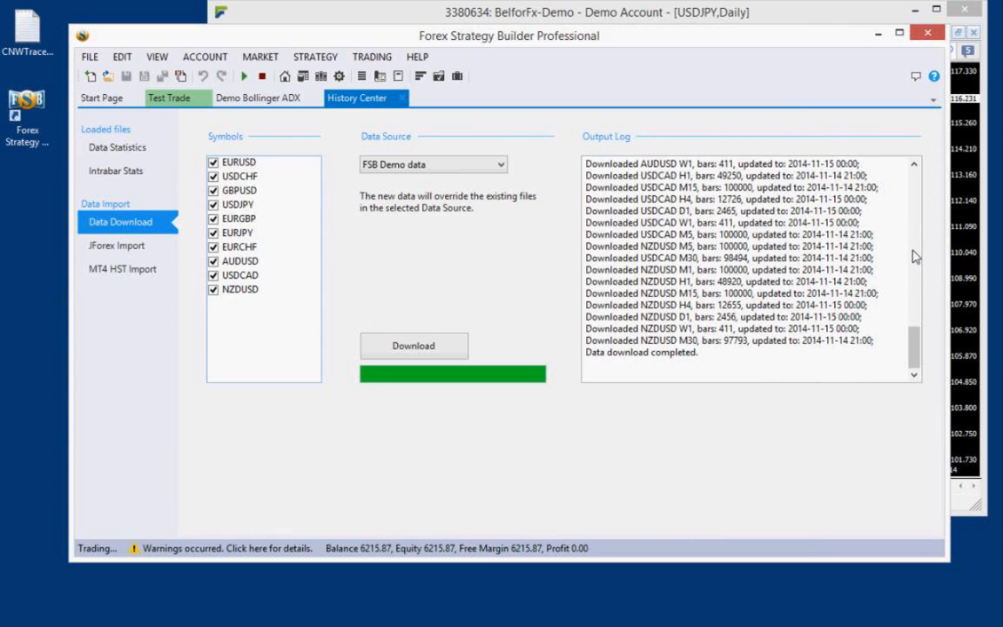
Review the History Center's data import pages for MT4 HST files and JForex, ending on the MT4 HST page
{"action": "left_click", "coordinate": [112, 276]}
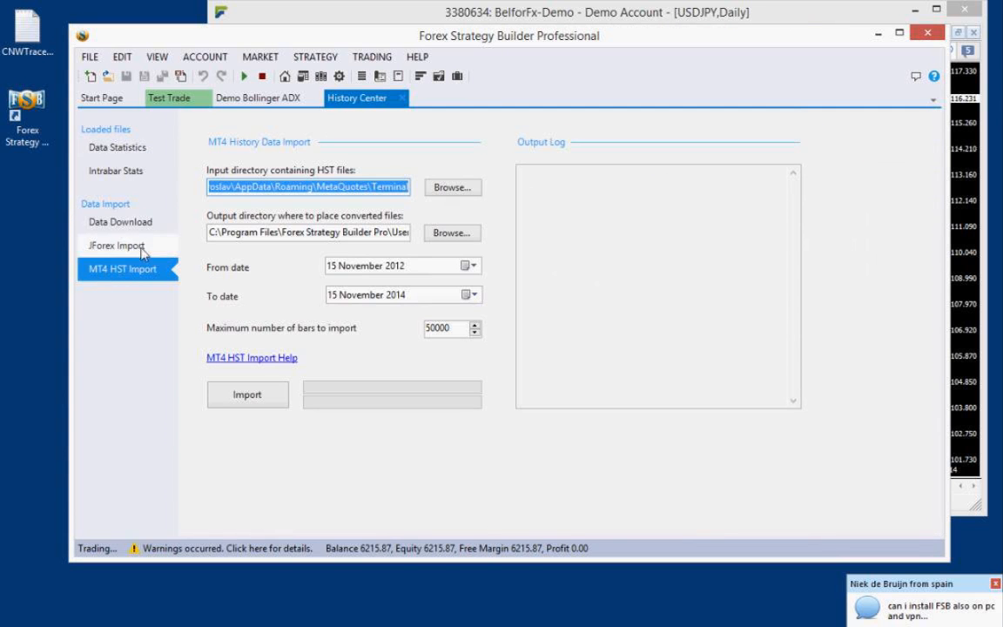
{"action": "left_click", "coordinate": [122, 246]}
{"action": "left_click", "coordinate": [153, 273]}
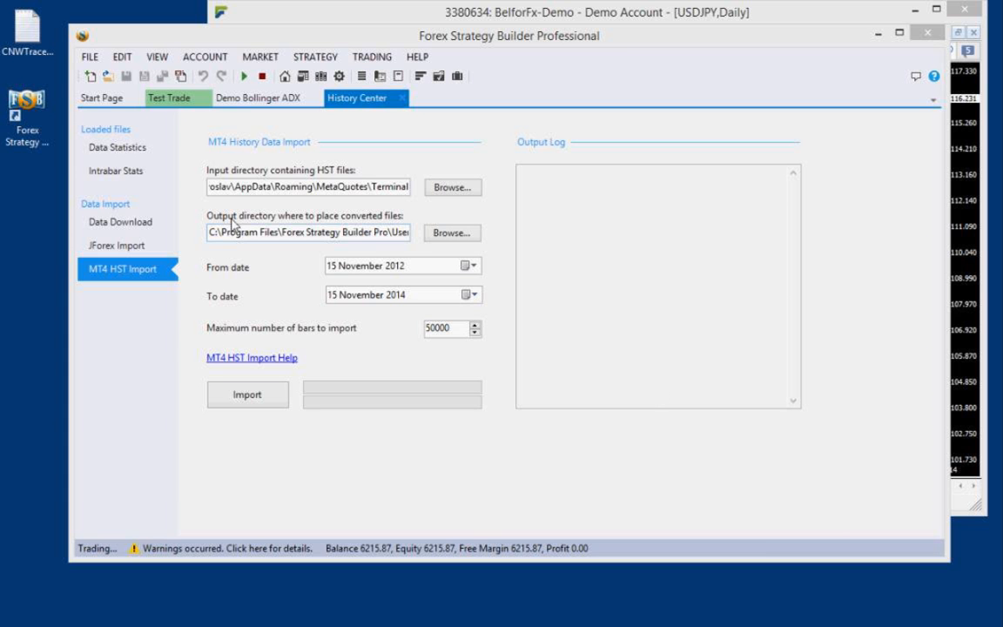
Create a new strategy and look through its Generator and Optimizer pages, ending on the Generator
{"action": "left_click", "coordinate": [228, 97]}
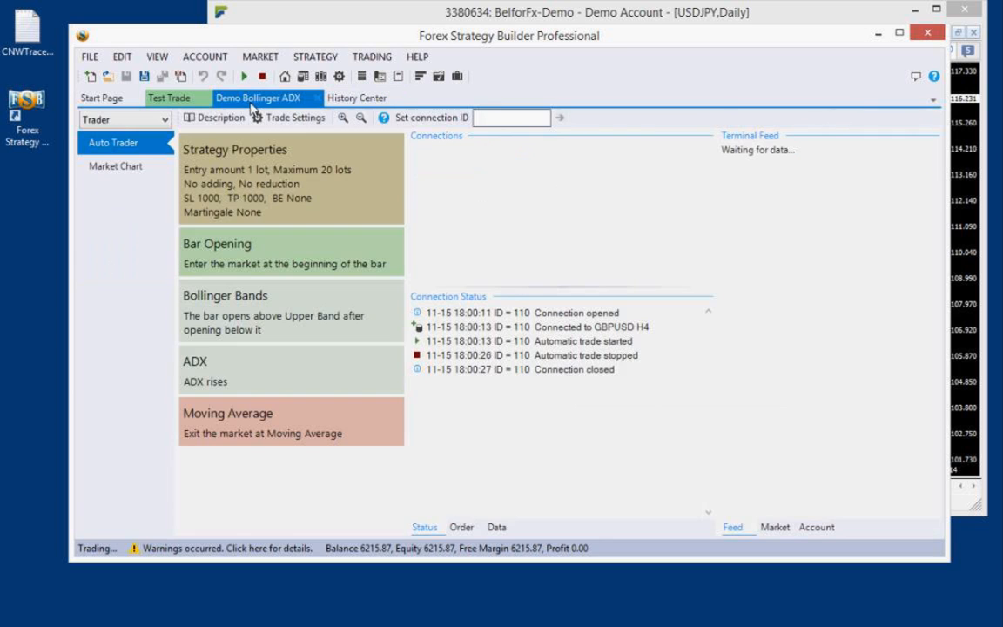
{"action": "left_click", "coordinate": [90, 81]}
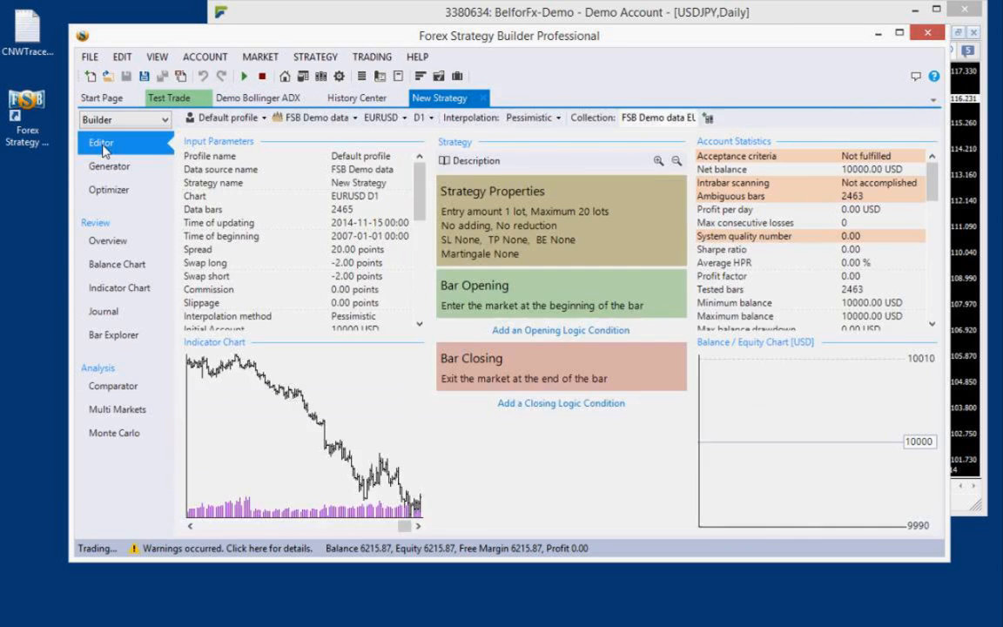
{"action": "left_click", "coordinate": [109, 165]}
{"action": "left_click", "coordinate": [109, 187]}
{"action": "left_click", "coordinate": [110, 167]}
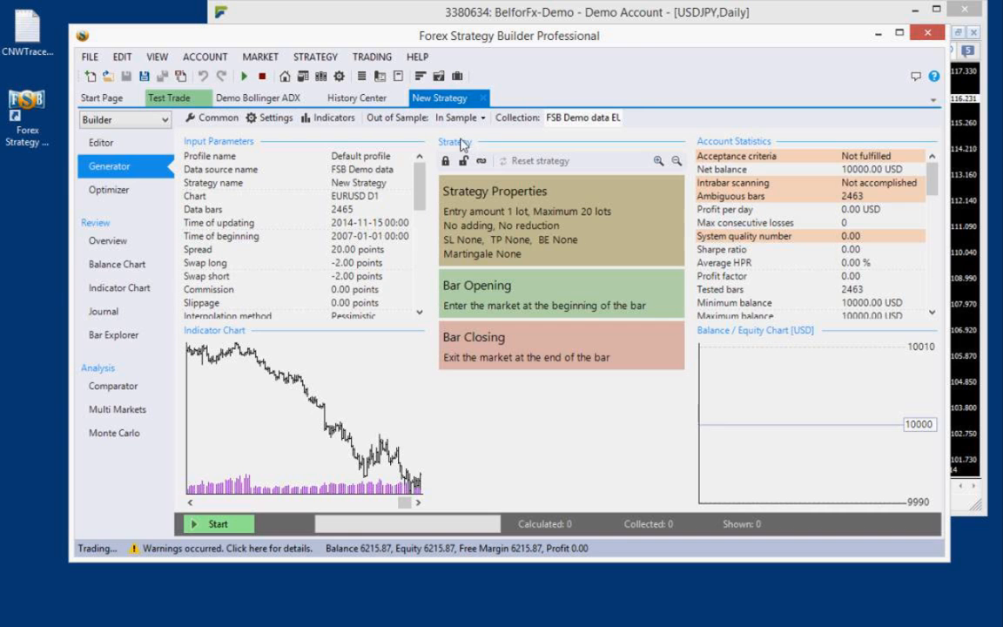
Check the Test Trade connections, resize the window beside the MetaTrader 4 chart, and return to the new strategy's Editor
{"action": "left_click", "coordinate": [159, 101]}
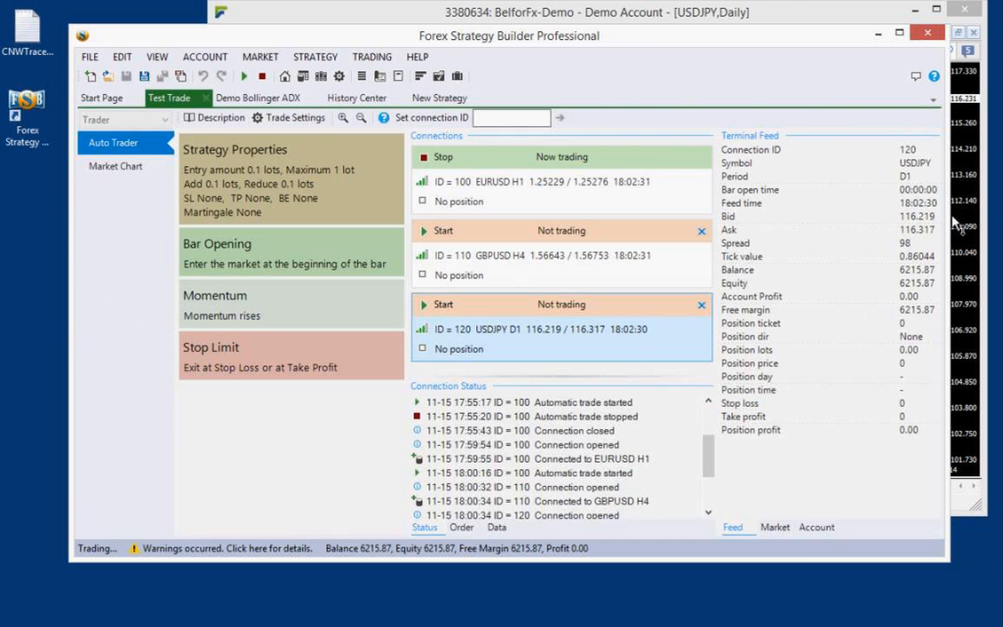
{"action": "left_click_drag", "start_coordinate": [949, 213], "coordinate": [689, 211]}
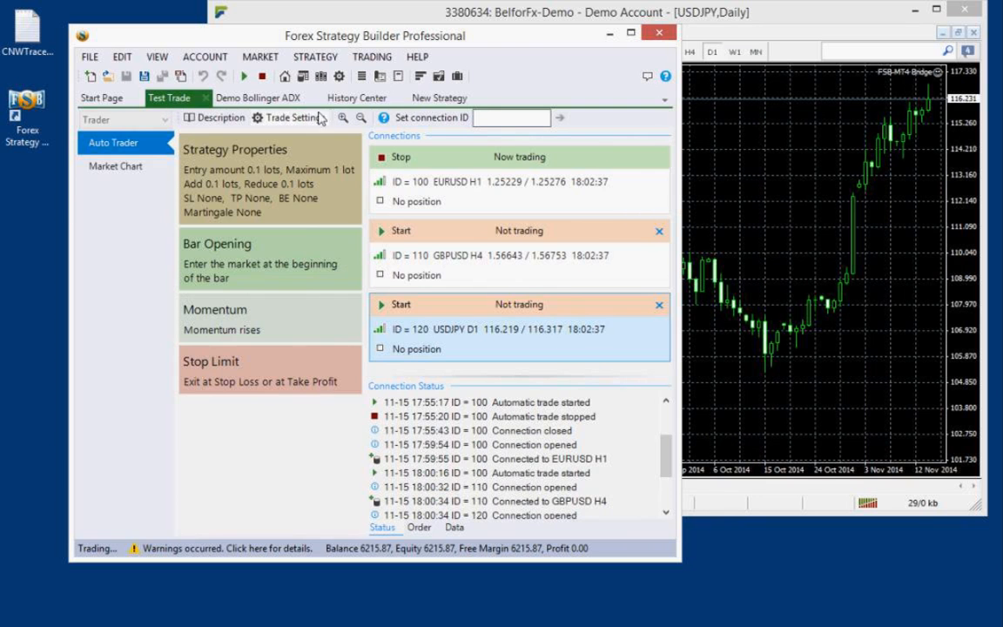
{"action": "left_click", "coordinate": [454, 101]}
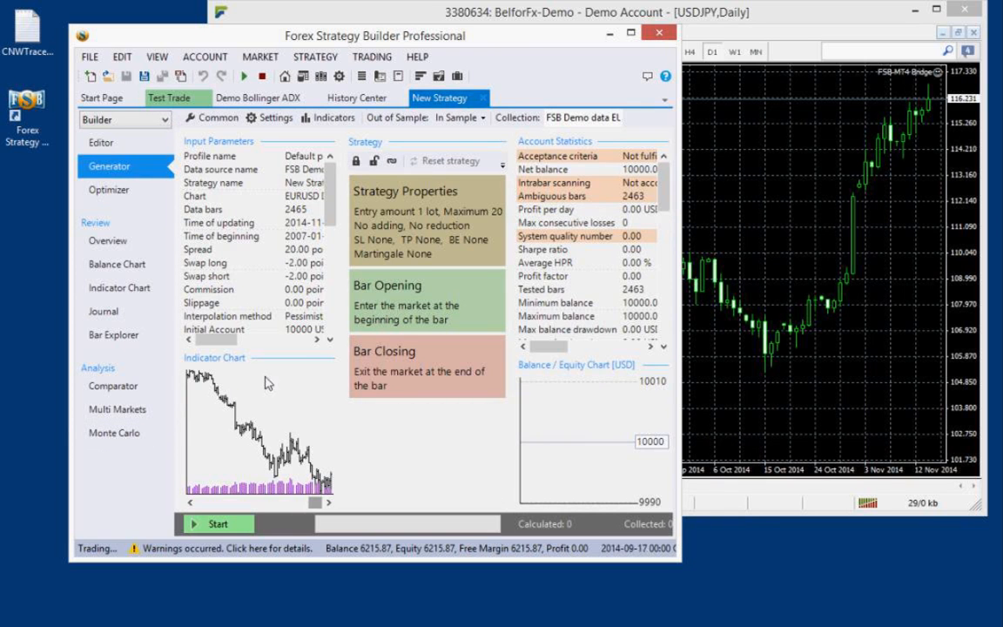
{"action": "left_click_drag", "start_coordinate": [680, 230], "coordinate": [722, 230]}
{"action": "left_click_drag", "start_coordinate": [467, 37], "coordinate": [481, 36]}
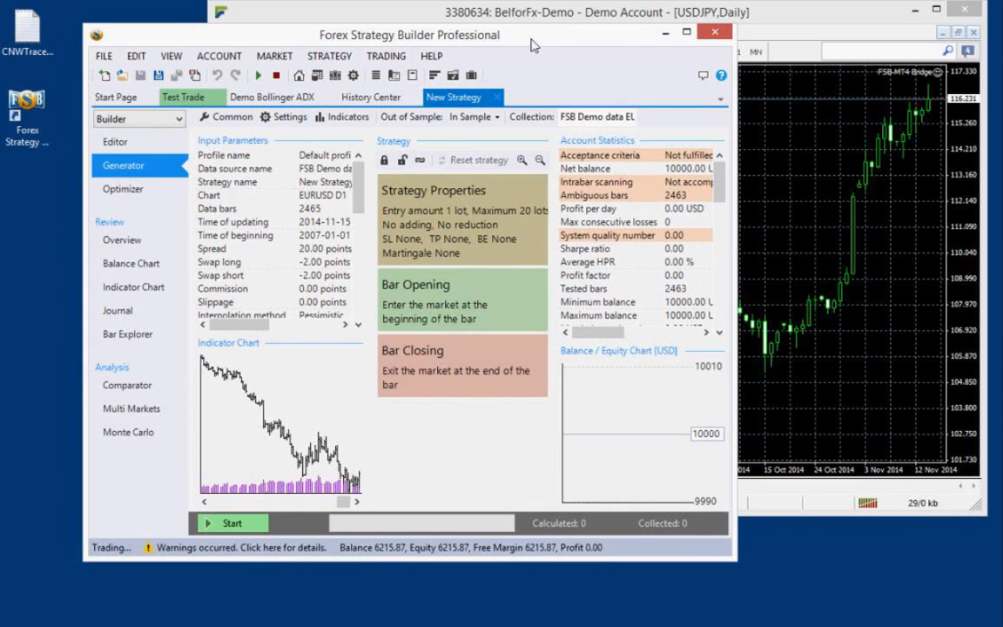
{"action": "left_click", "coordinate": [105, 145]}
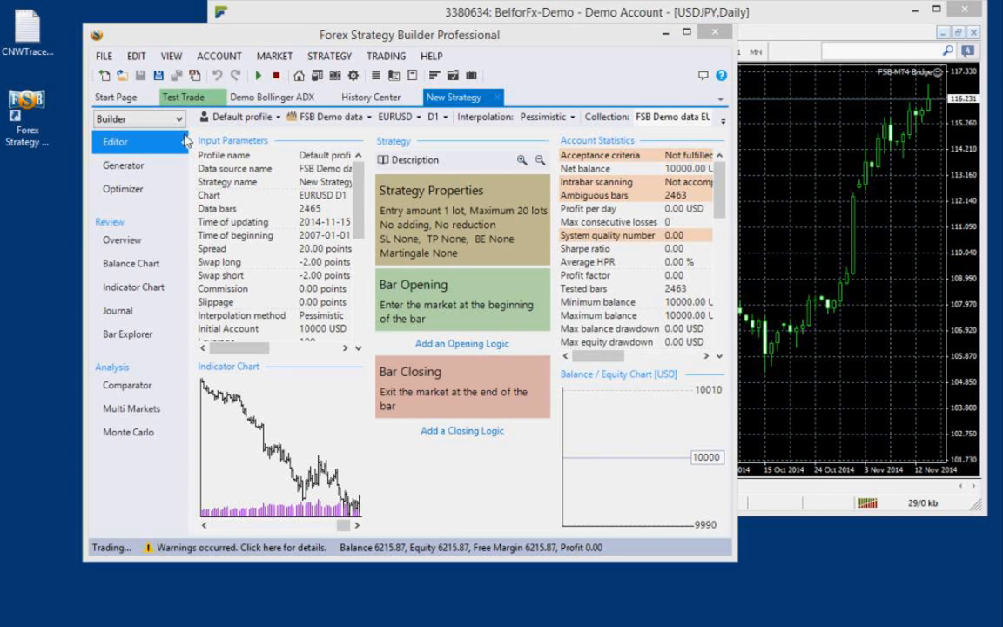
Remove the USDJPY D1 connection with ID 120 and the GBPUSD H4 connection with ID 110 from Test Trade
{"action": "left_click", "coordinate": [182, 98]}
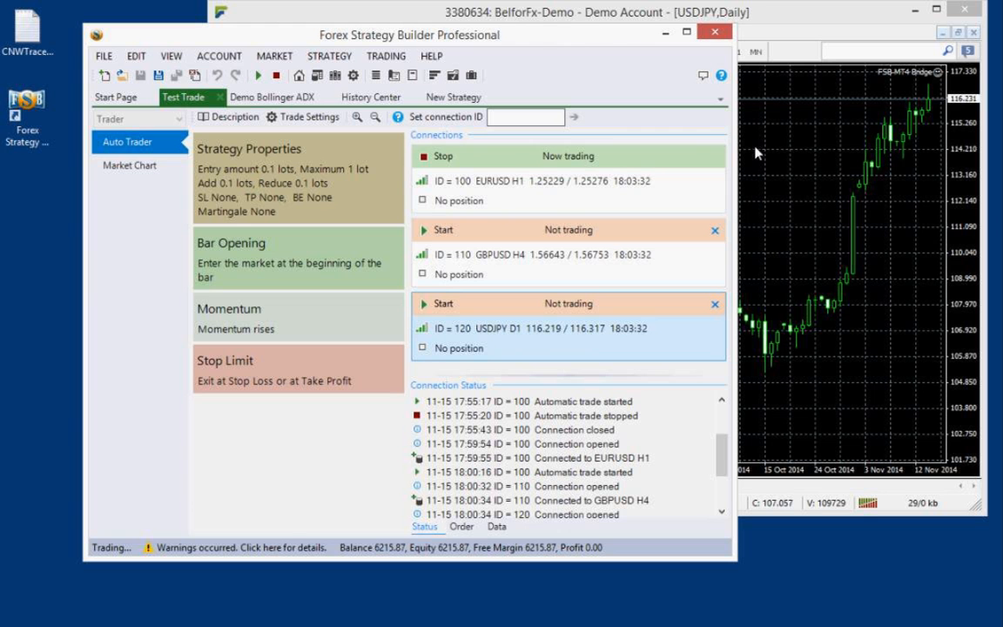
{"action": "left_click", "coordinate": [713, 230]}
{"action": "left_click", "coordinate": [713, 230]}
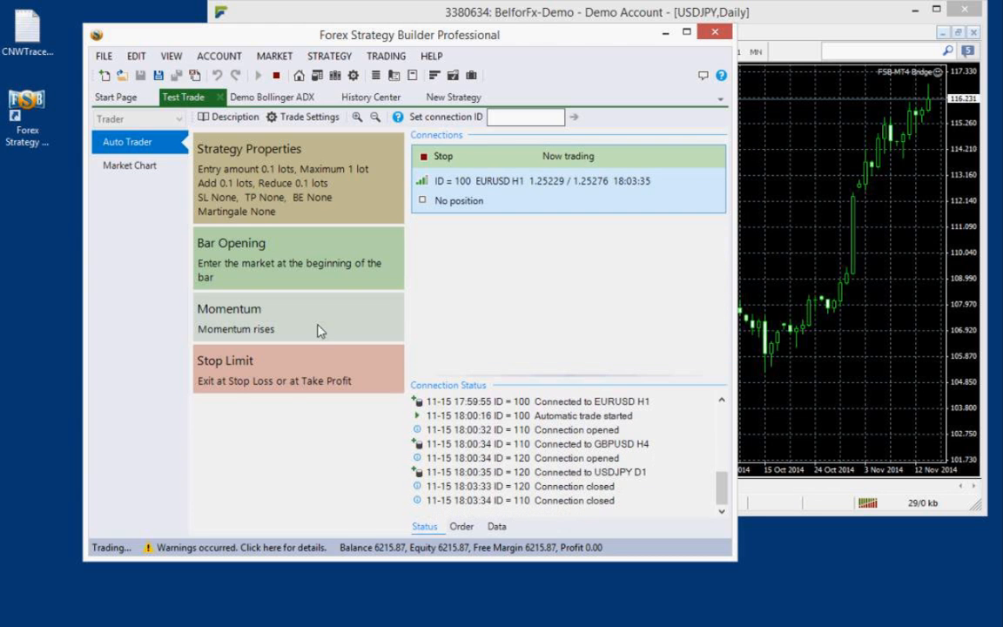